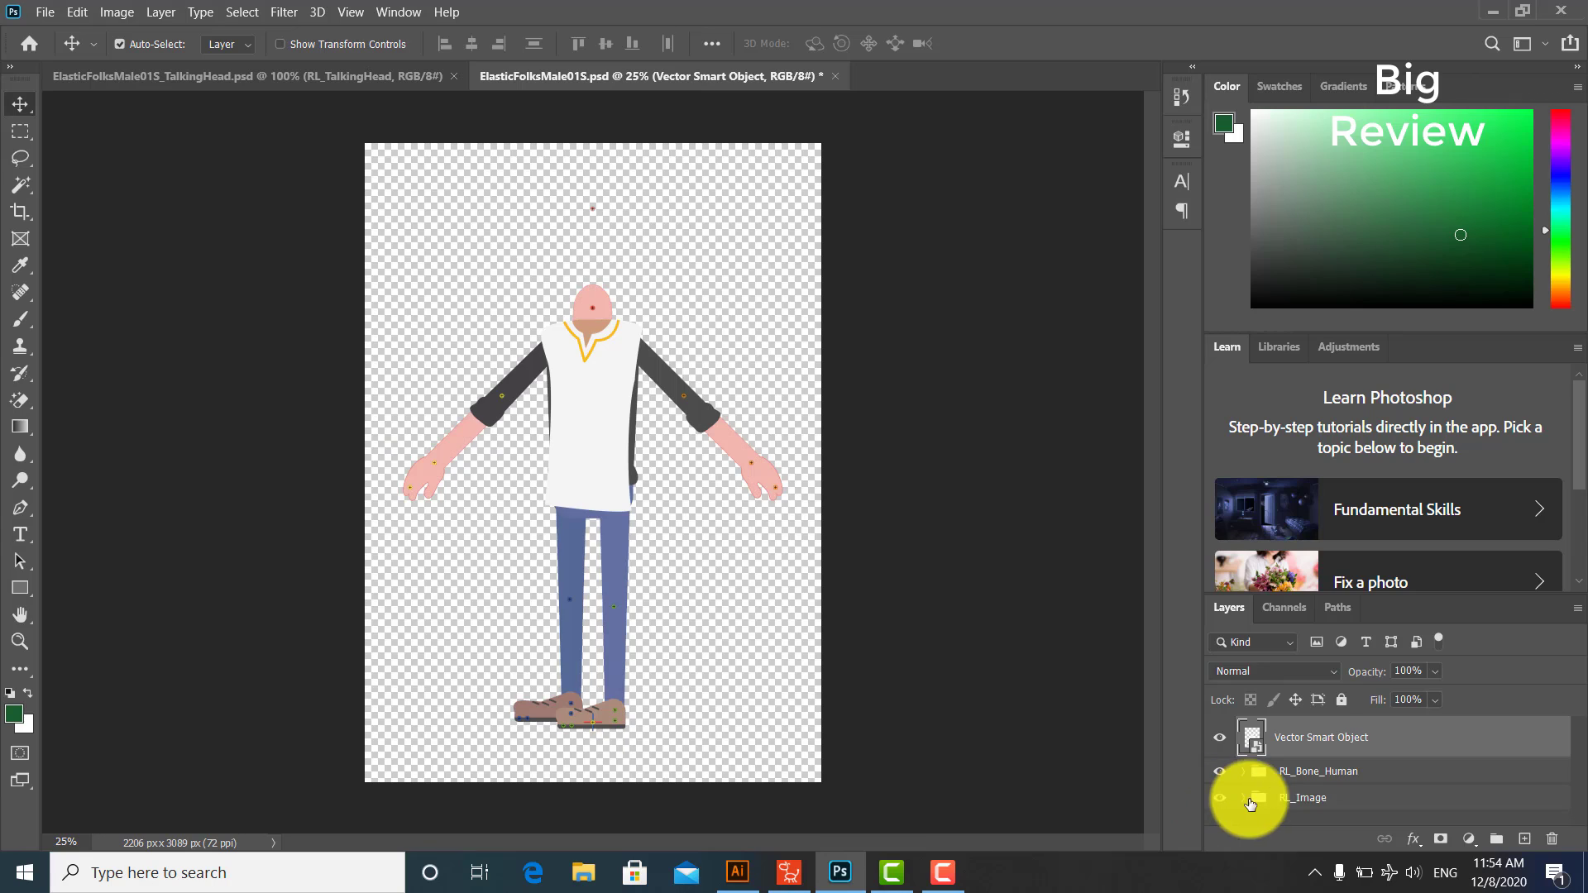
# Step: Move the shirt layer into the Hip group above img_group_Hip, and hide the img_group_Hip layer
pyautogui.click(1316, 799)
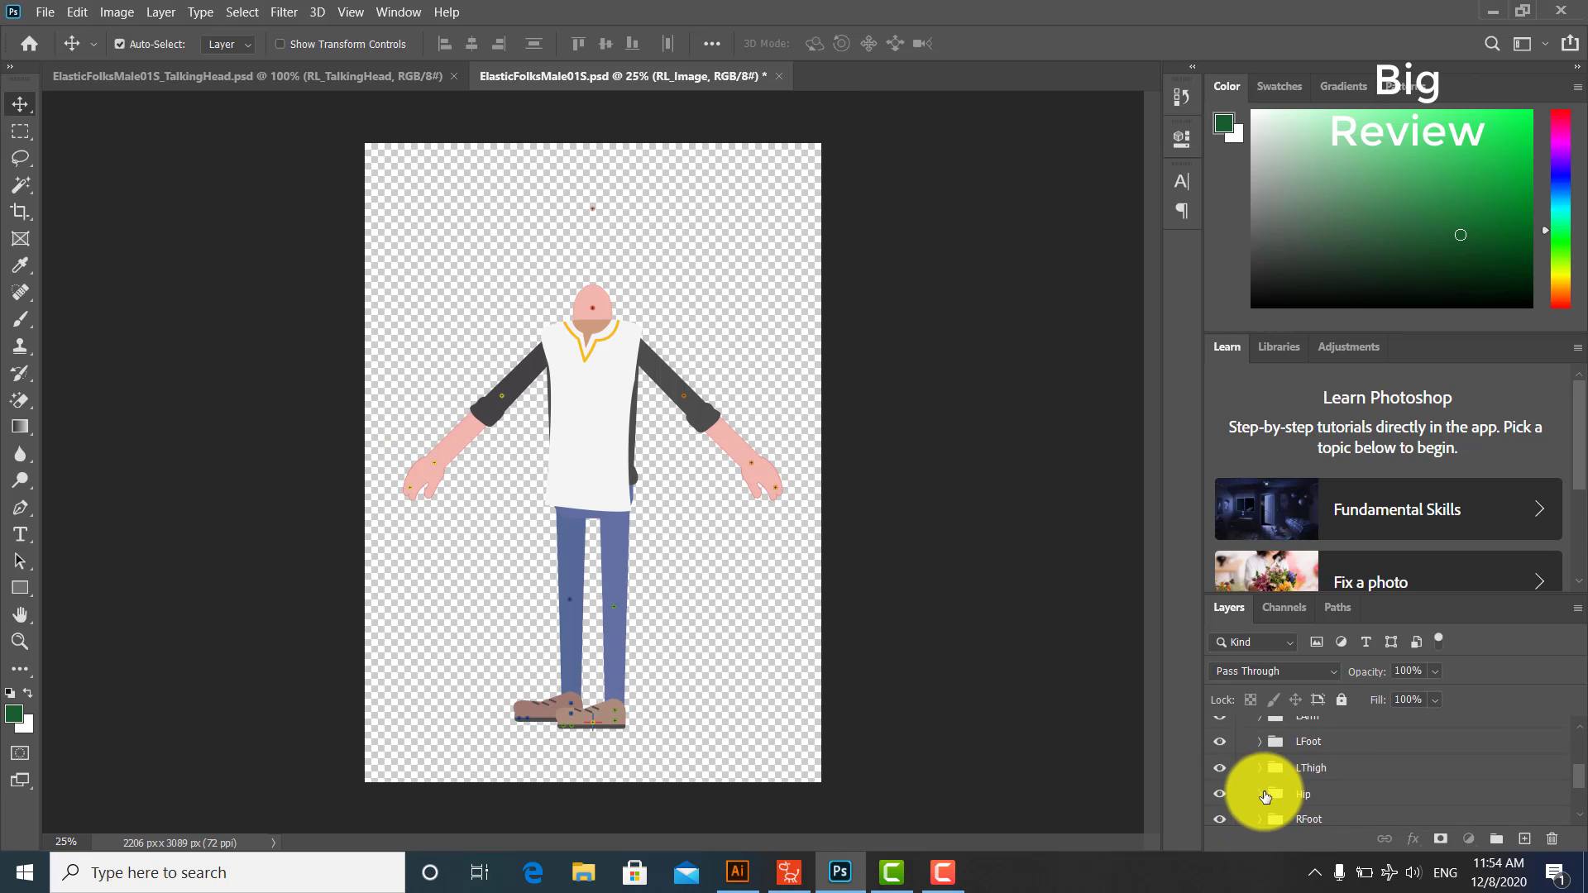
pyautogui.click(1261, 795)
pyautogui.moveTo(1577, 776); pyautogui.dragTo(1572, 749)
pyautogui.moveTo(1357, 737)
pyautogui.mouseDown()
pyautogui.moveTo(1373, 887)
pyautogui.moveTo(1326, 771)
pyautogui.moveTo(1340, 758)
pyautogui.mouseUp()
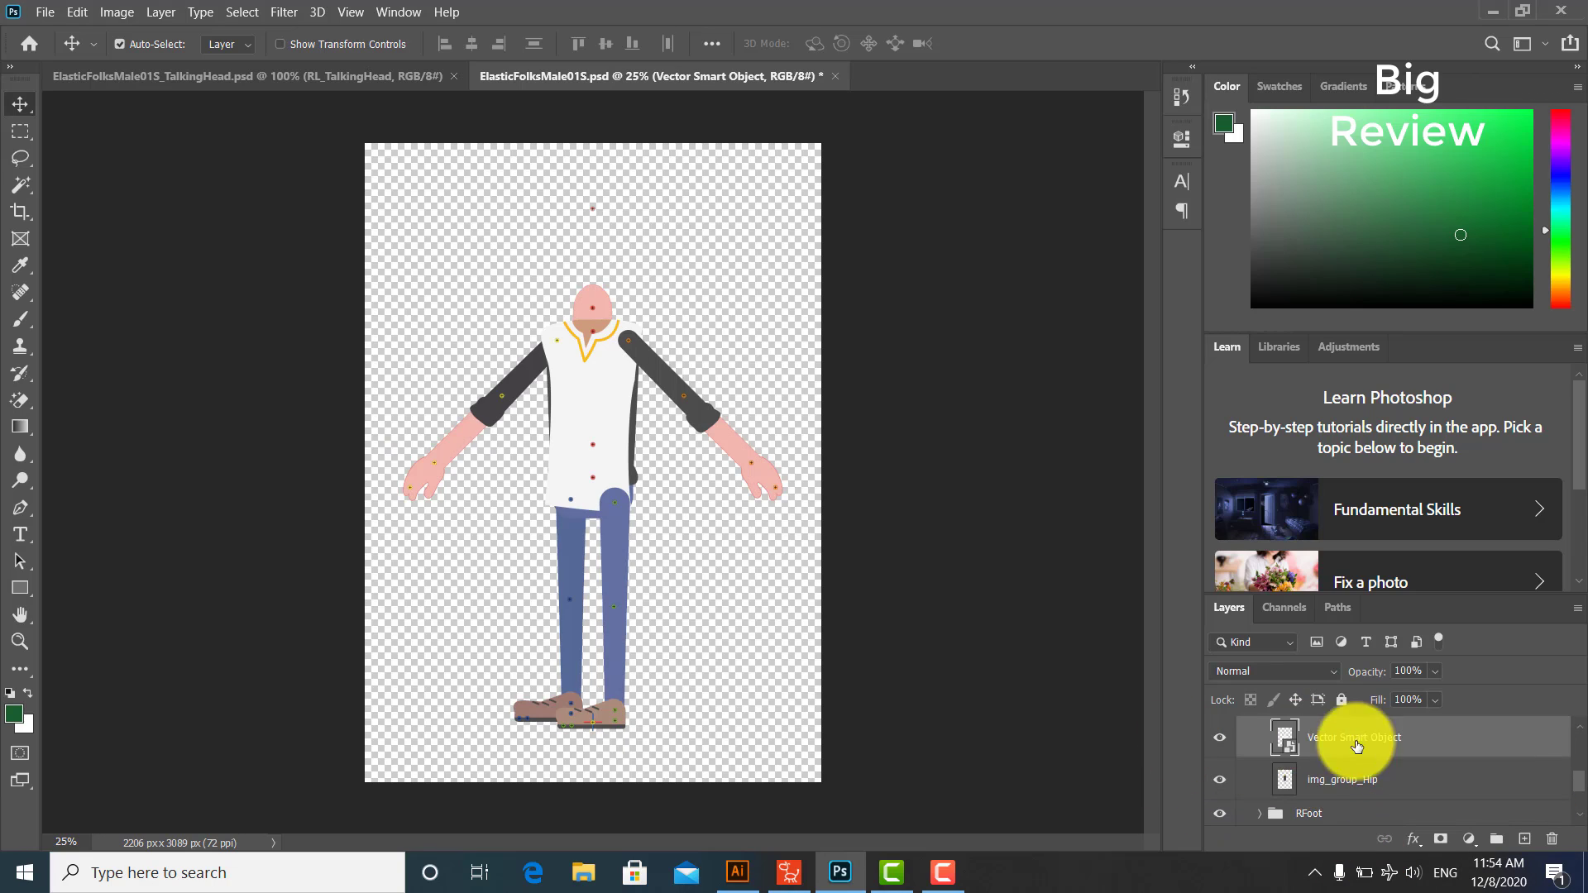
pyautogui.click(1219, 780)
pyautogui.scroll(2, 1373, 756)
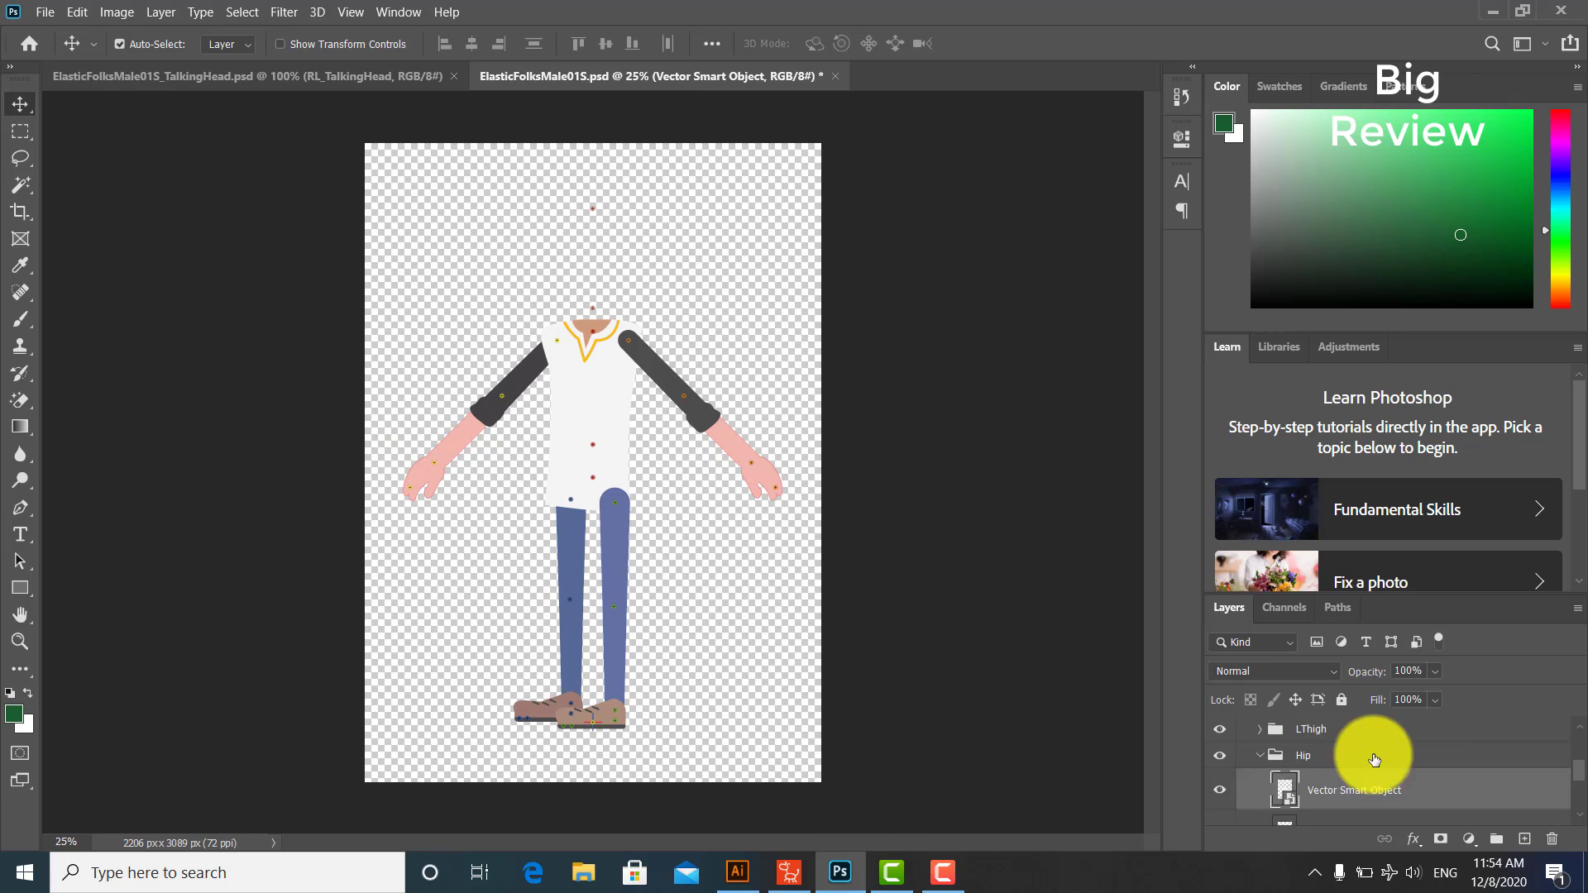
# Step: Switch to Illustrator, ungroup the character's arm on the viewer's right and pull the white sleeve away from the hand
pyautogui.click(757, 881)
pyautogui.moveTo(1116, 494); pyautogui.dragTo(1131, 418)
pyautogui.click(1132, 439)
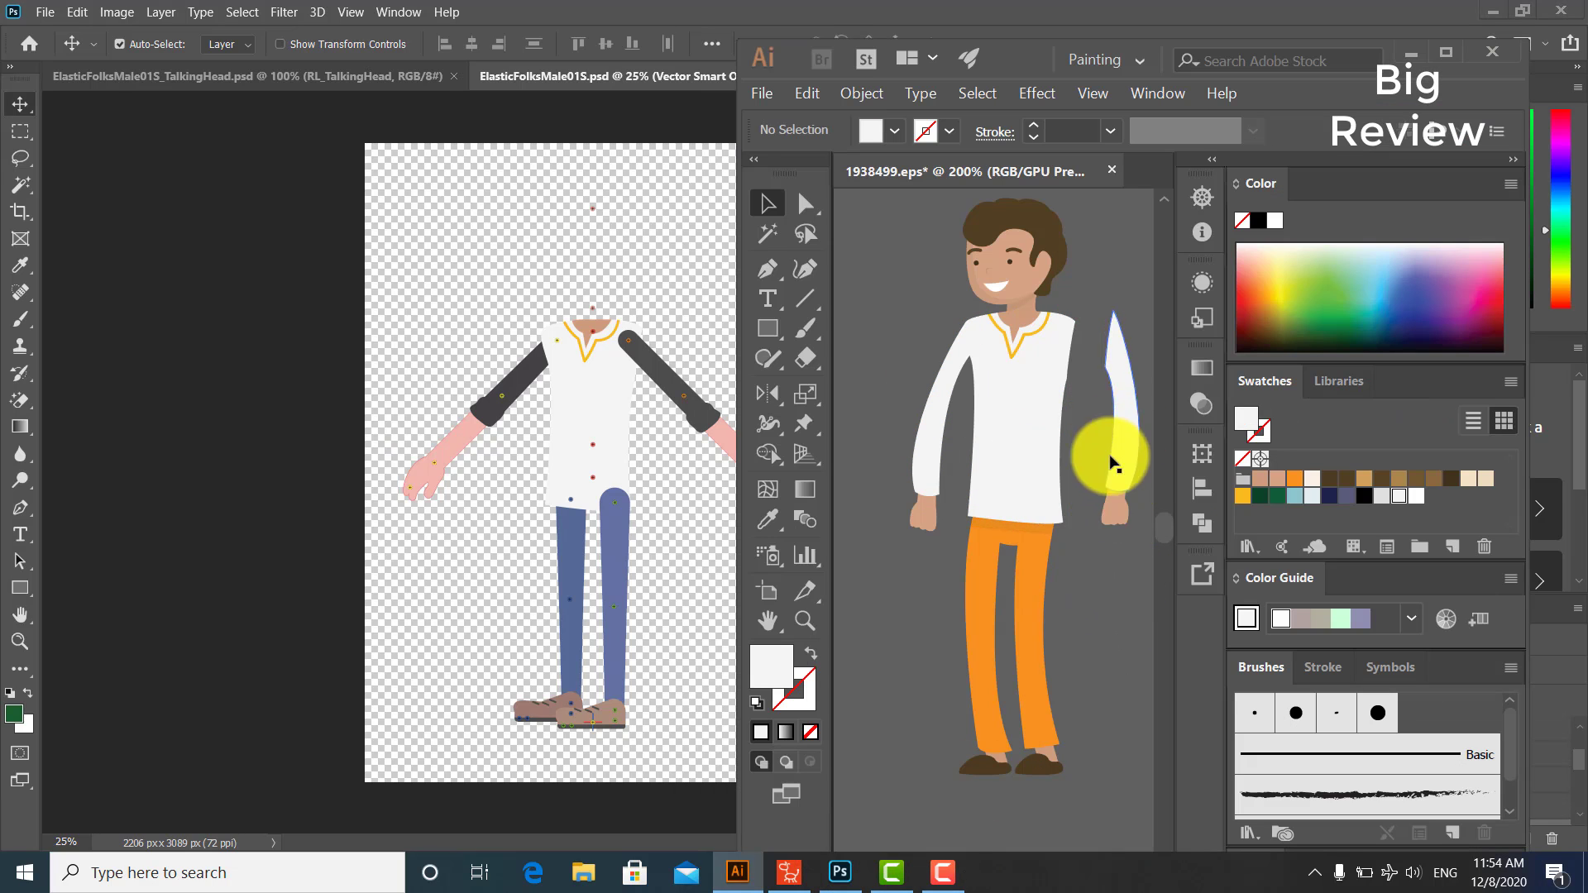
pyautogui.hotkey('ctrl', '+')
pyautogui.hotkey('ctrl', '+')
pyautogui.rightClick(1075, 488)
pyautogui.click(1090, 640)
pyautogui.click(1079, 479)
pyautogui.moveTo(1078, 479); pyautogui.dragTo(1121, 498)
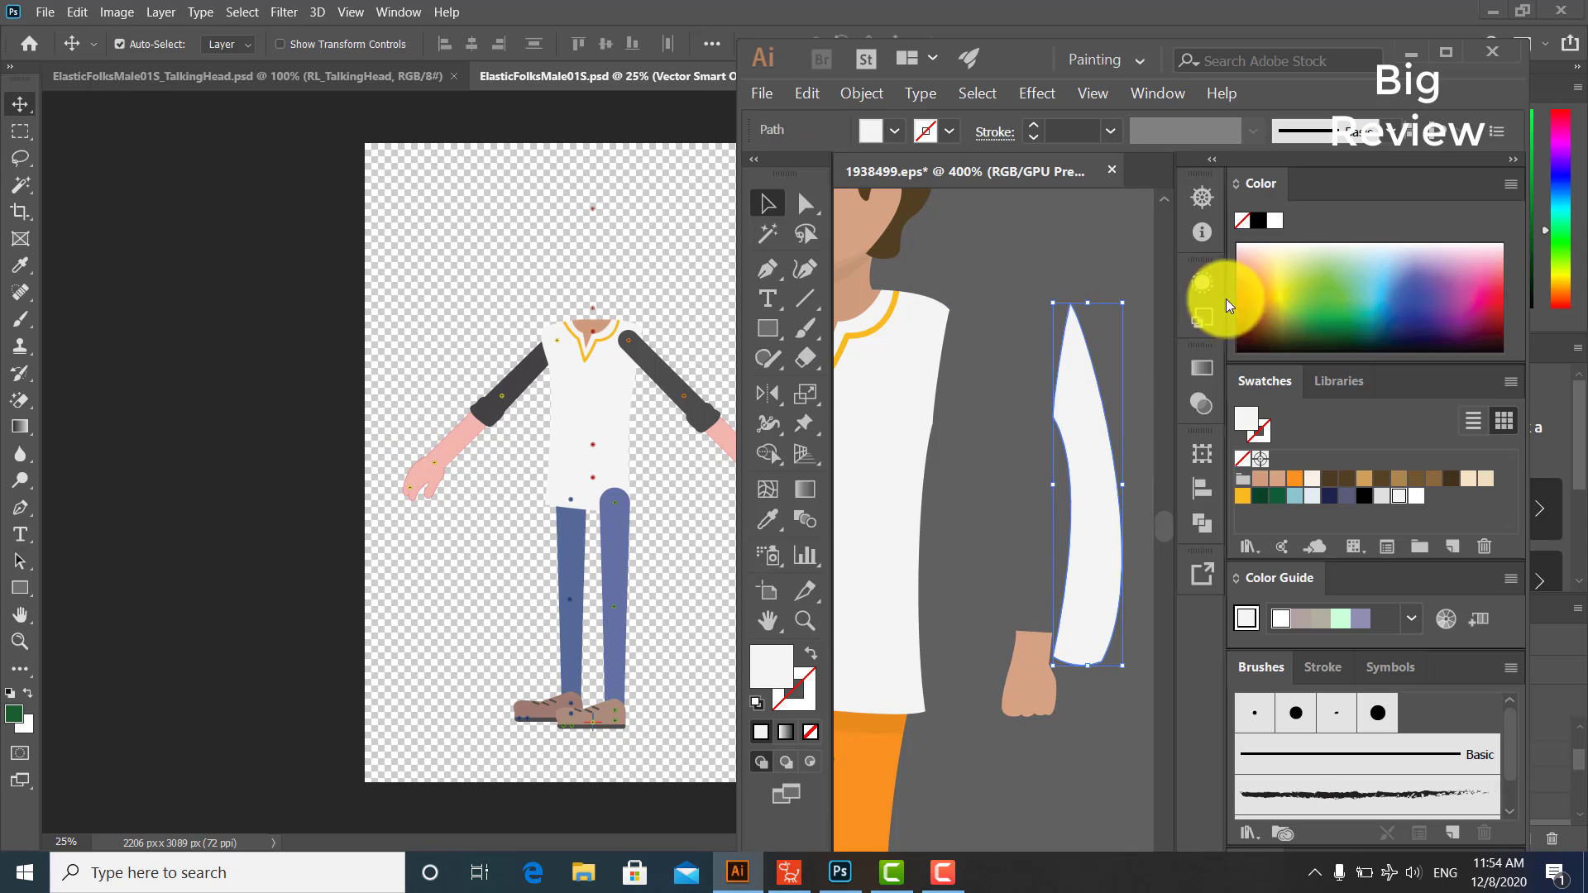
# Step: Reshape the pointed top of the separated sleeve into a rounded shoulder end by editing its anchor handles
pyautogui.click(805, 203)
pyautogui.click(1053, 417)
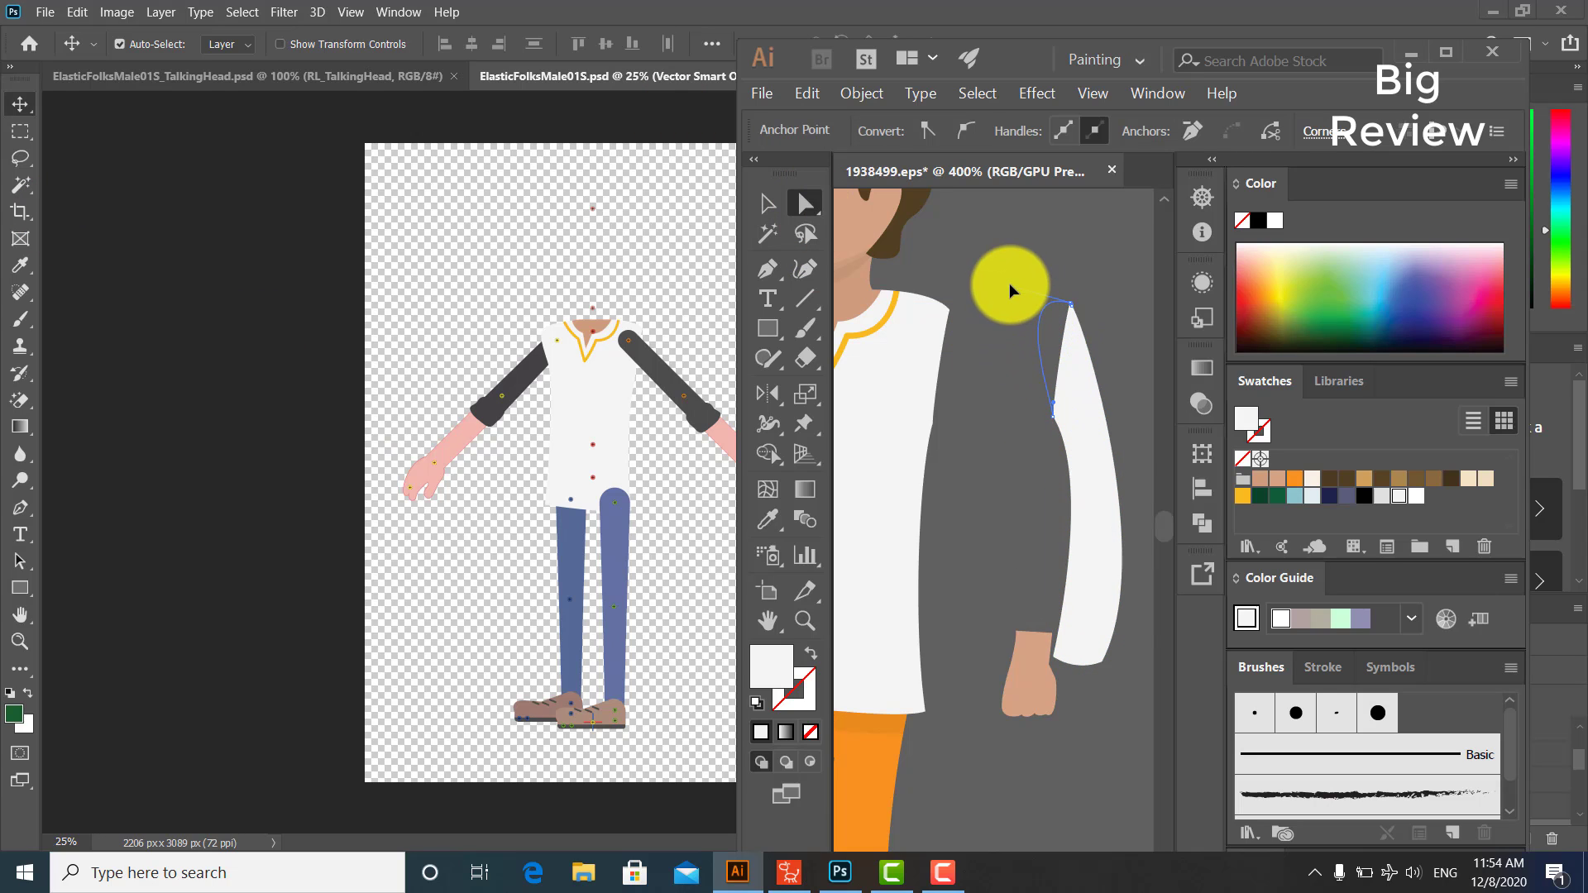
pyautogui.moveTo(1010, 283); pyautogui.dragTo(1006, 283)
# Step: Transfer the rounded sleeve to the Photoshop rig document and put its layer in the LArm group
pyautogui.click(768, 203)
pyautogui.moveTo(1096, 397); pyautogui.dragTo(761, 452)
pyautogui.moveTo(1577, 758); pyautogui.dragTo(1578, 763)
pyautogui.moveTo(1451, 810); pyautogui.dragTo(1324, 759)
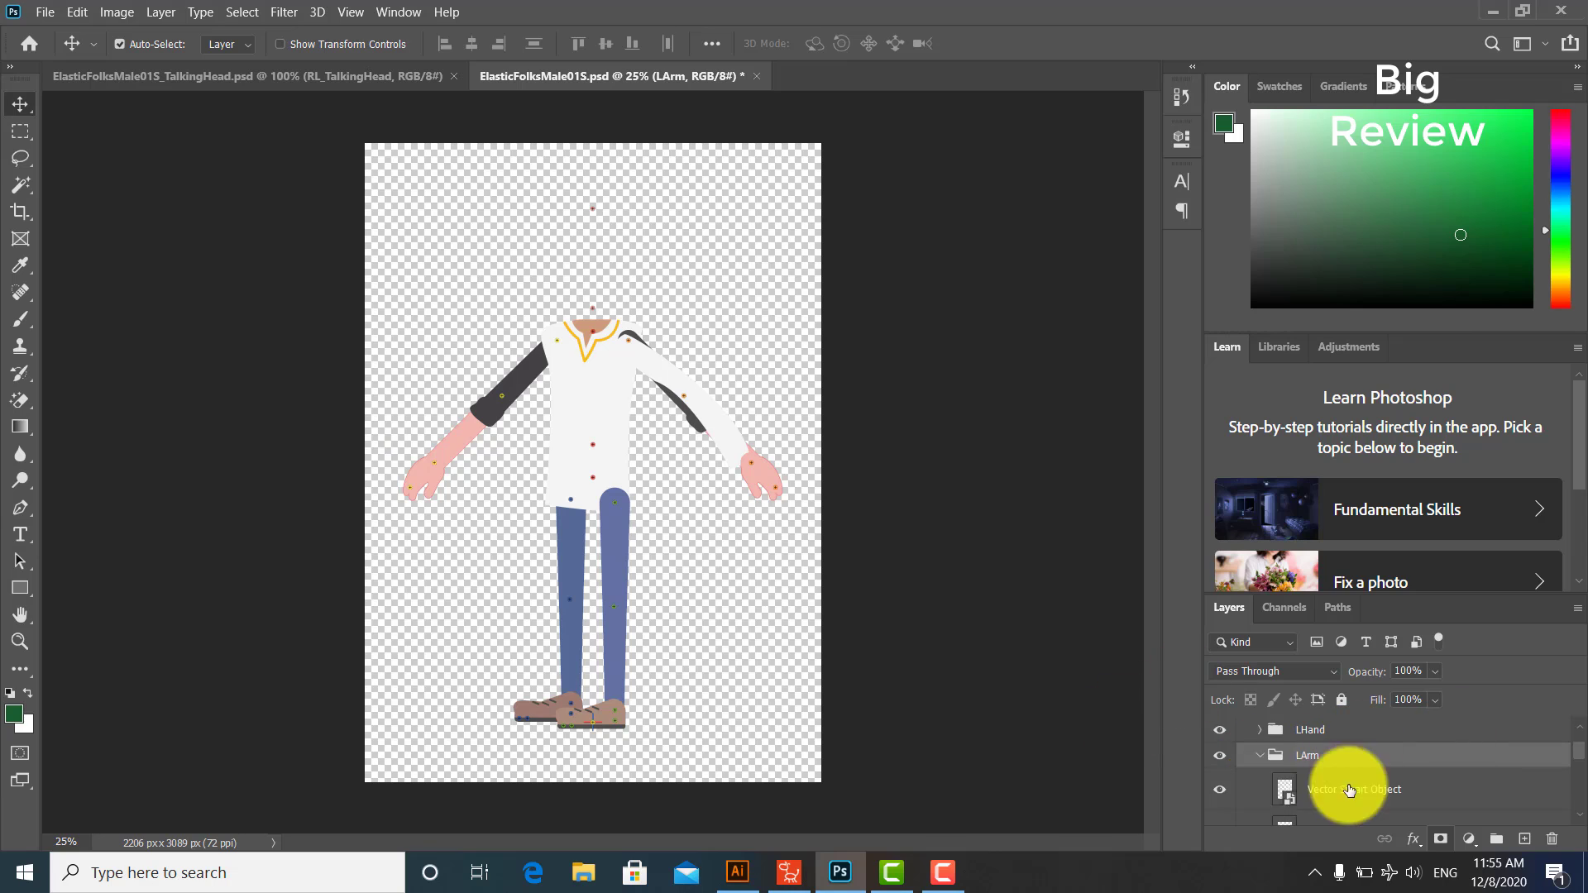
# Step: Rotate and fit the sleeve over the rig's left arm at about -42°, and hide the img_group_LArm layer
pyautogui.click(725, 432)
pyautogui.hotkey('ctrl', 't')
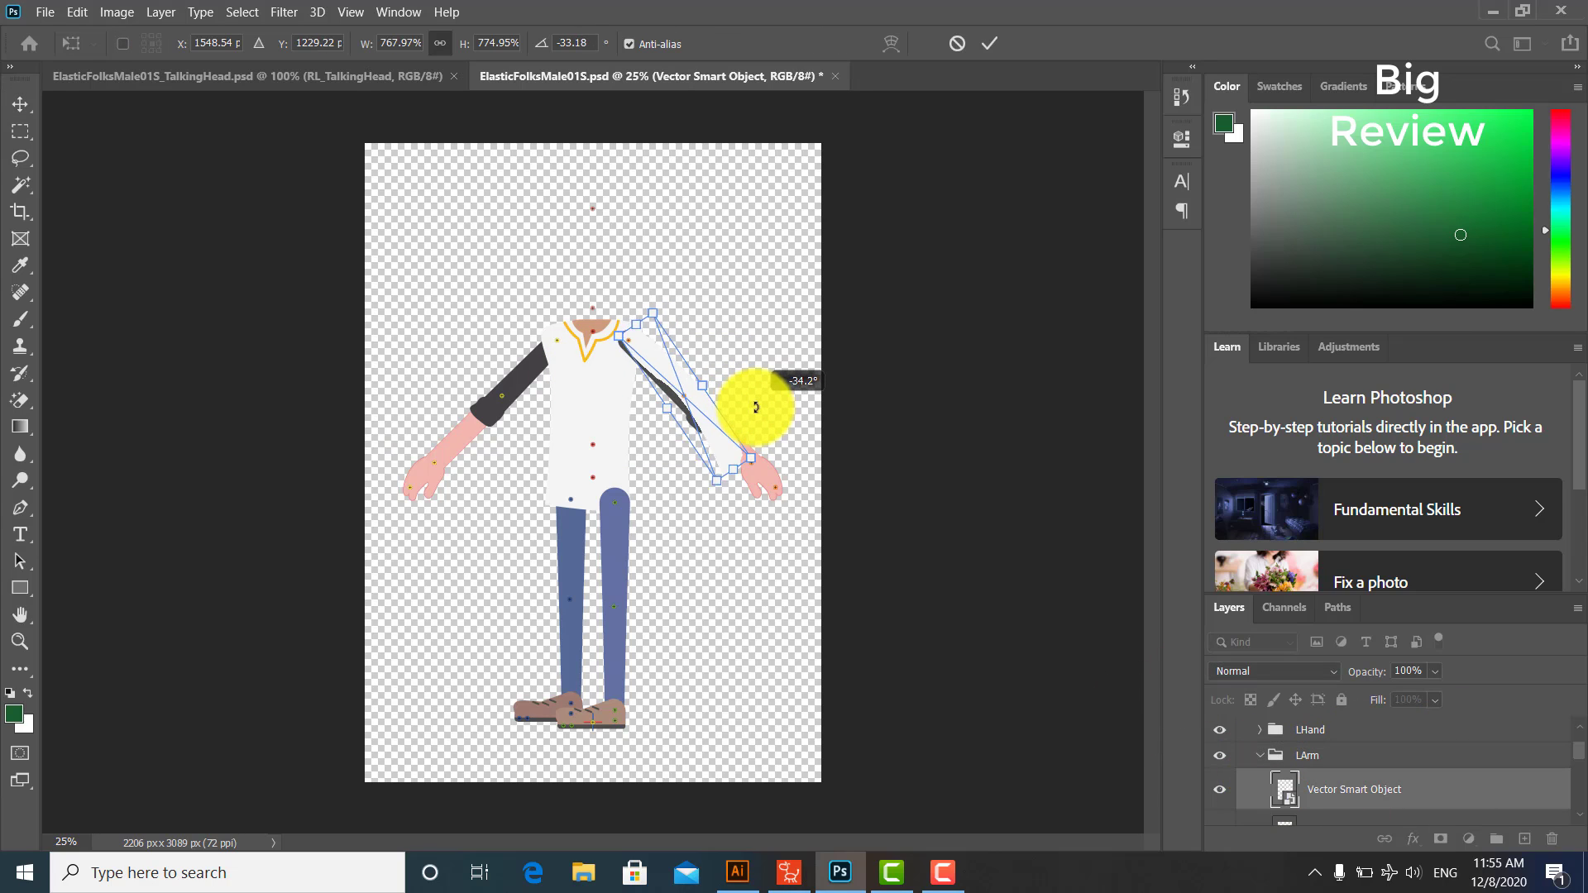
pyautogui.moveTo(773, 457); pyautogui.dragTo(779, 446)
pyautogui.moveTo(695, 403); pyautogui.dragTo(699, 398)
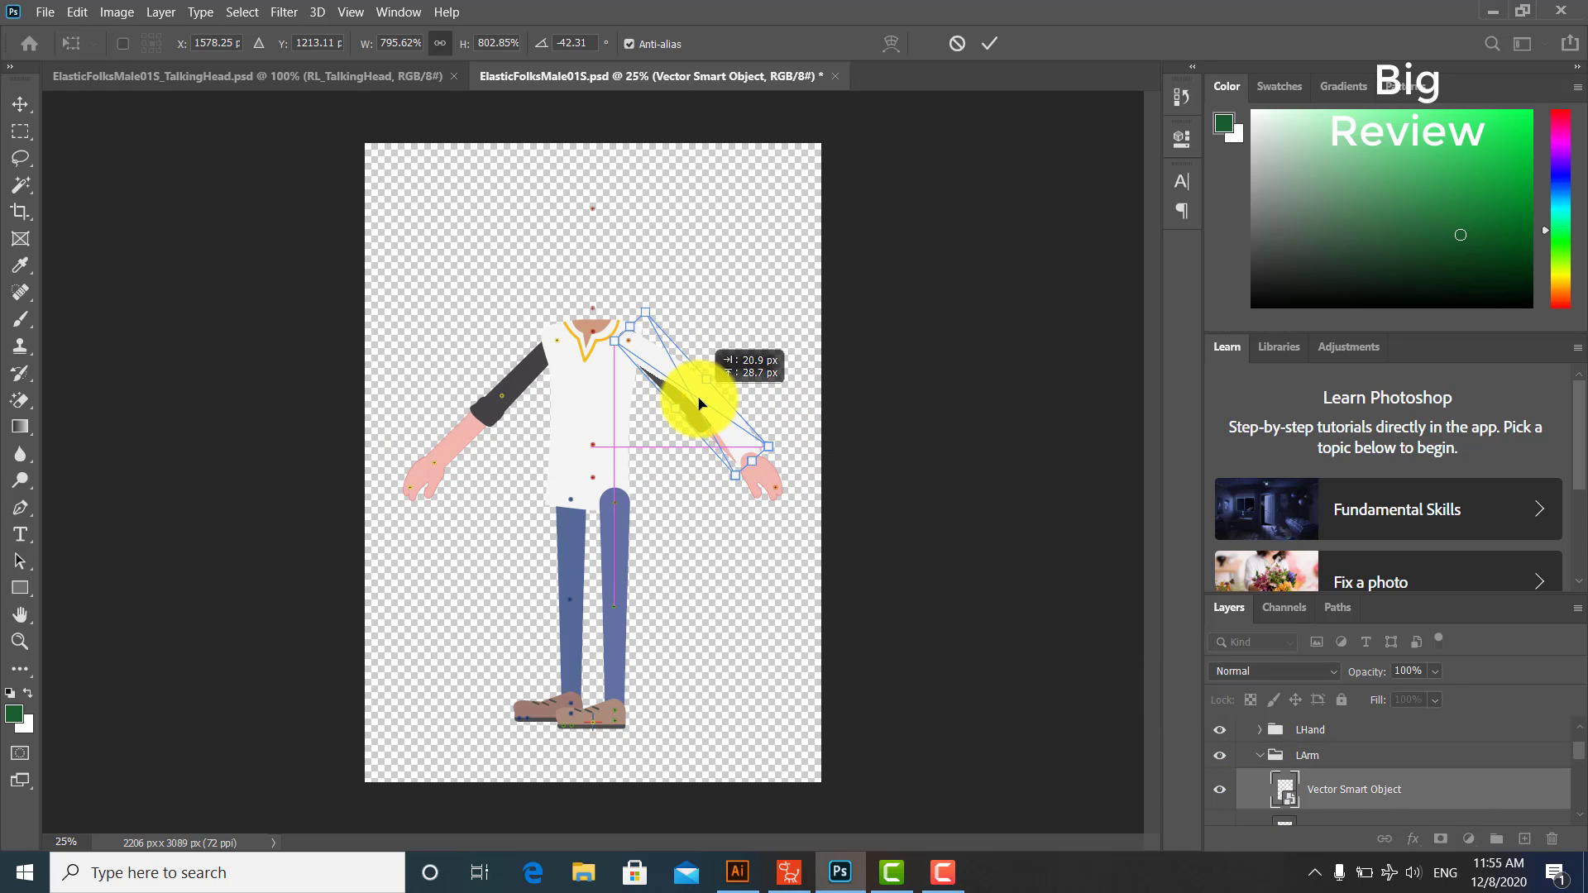
pyautogui.scroll(-2, 1291, 796)
pyautogui.click(1219, 779)
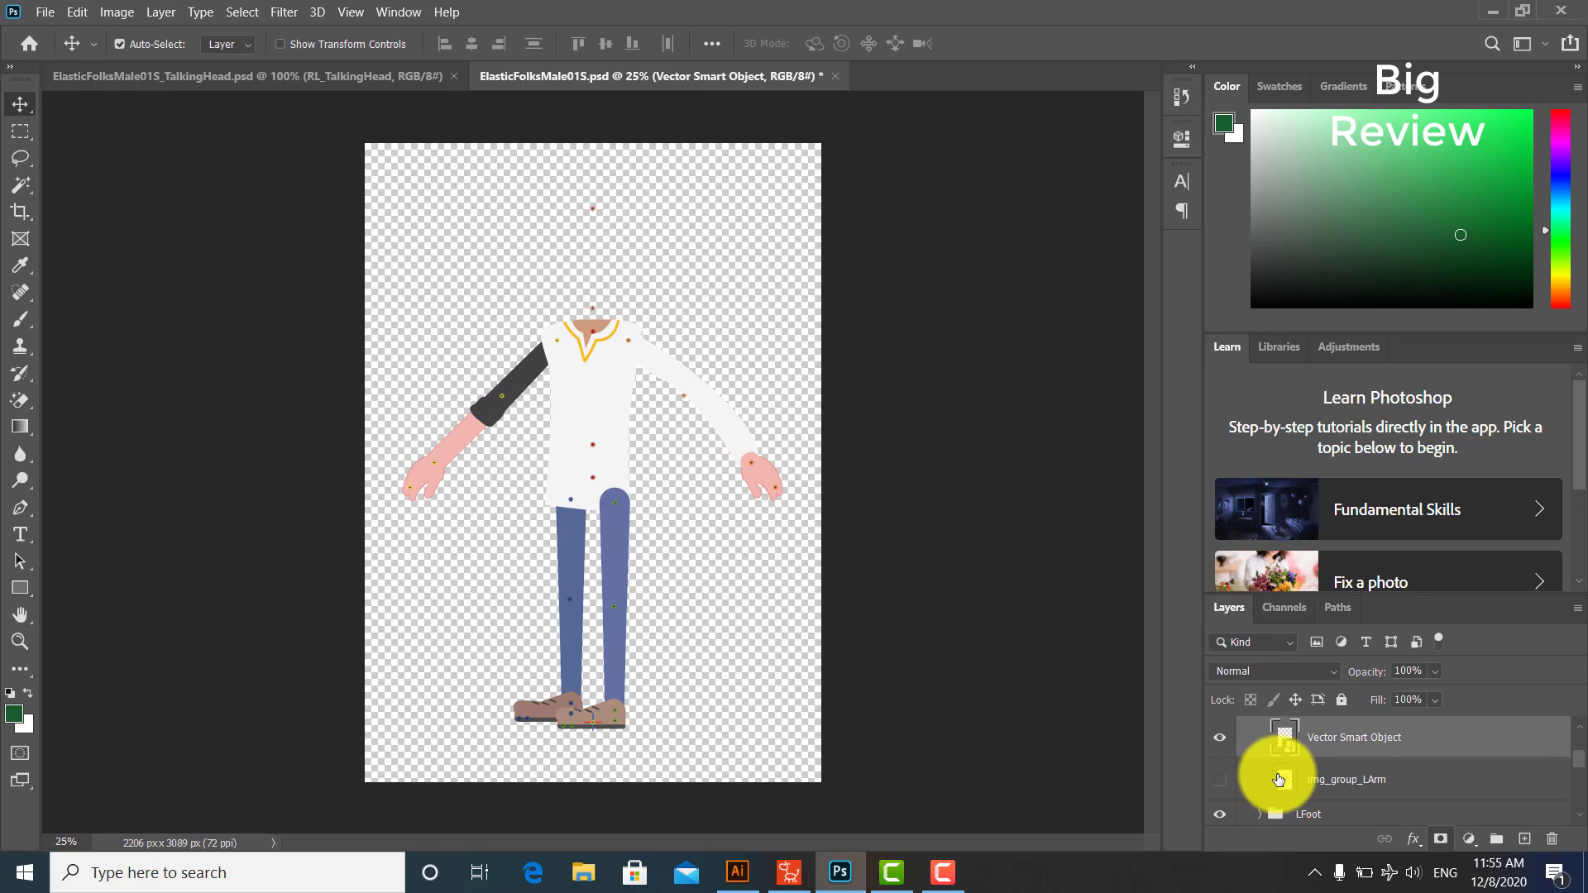
# Step: Switch to Illustrator, ungroup the character's other arm beside the shirt and move the hand away from the sleeve
pyautogui.click(512, 377)
pyautogui.click(747, 872)
pyautogui.click(999, 466)
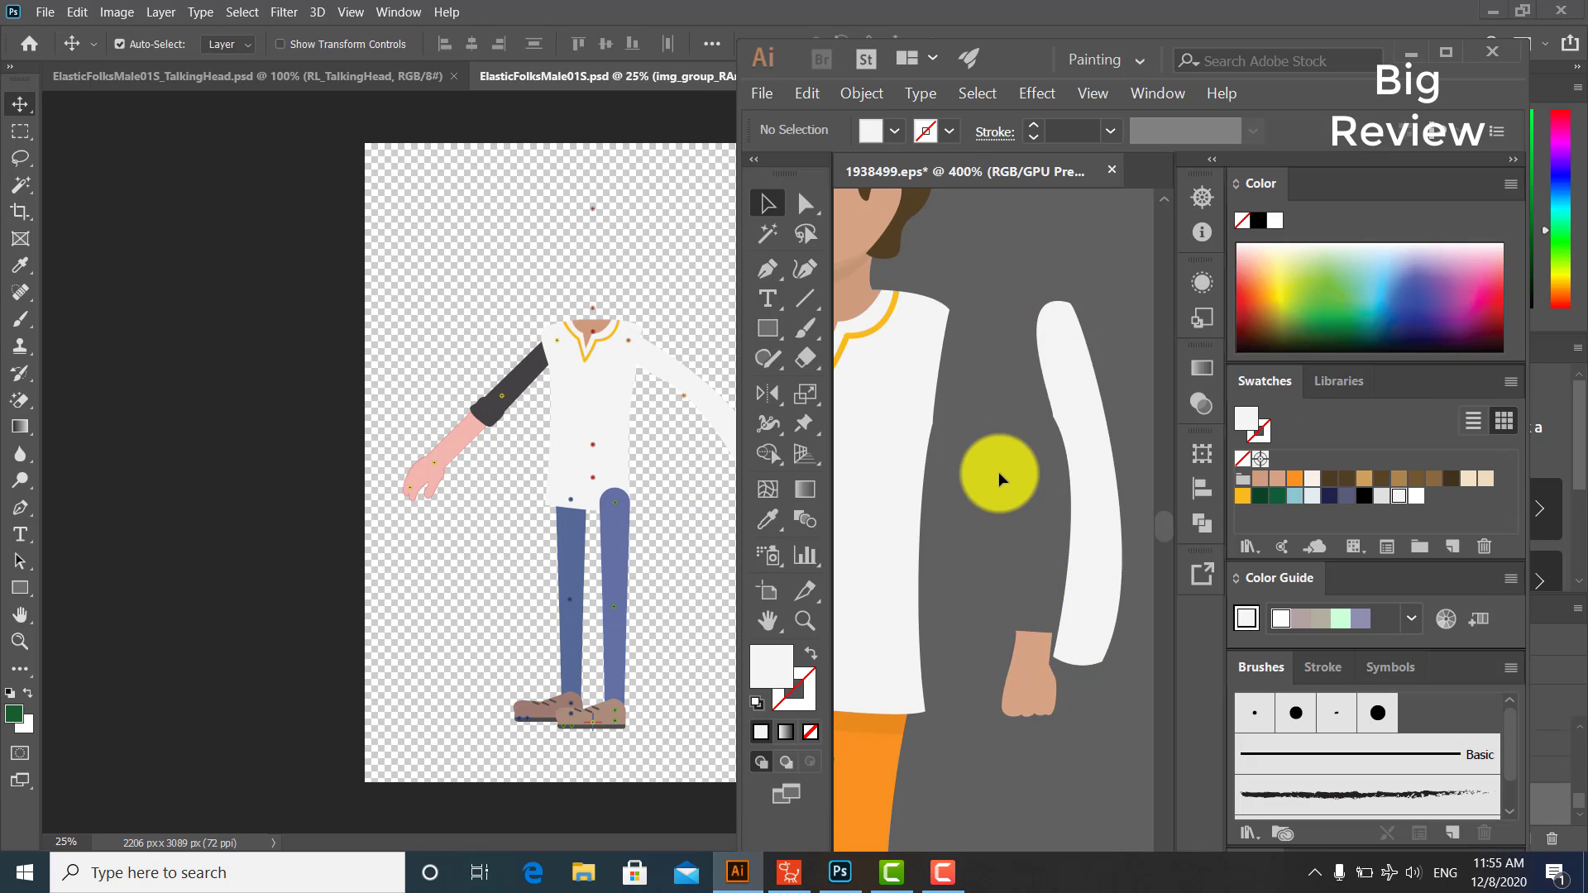
pyautogui.moveTo(861, 477); pyautogui.dragTo(1110, 509)
pyautogui.moveTo(1026, 436); pyautogui.dragTo(958, 419)
pyautogui.rightClick(957, 419)
pyautogui.click(1057, 631)
pyautogui.click(1009, 661)
pyautogui.moveTo(933, 649); pyautogui.dragTo(981, 699)
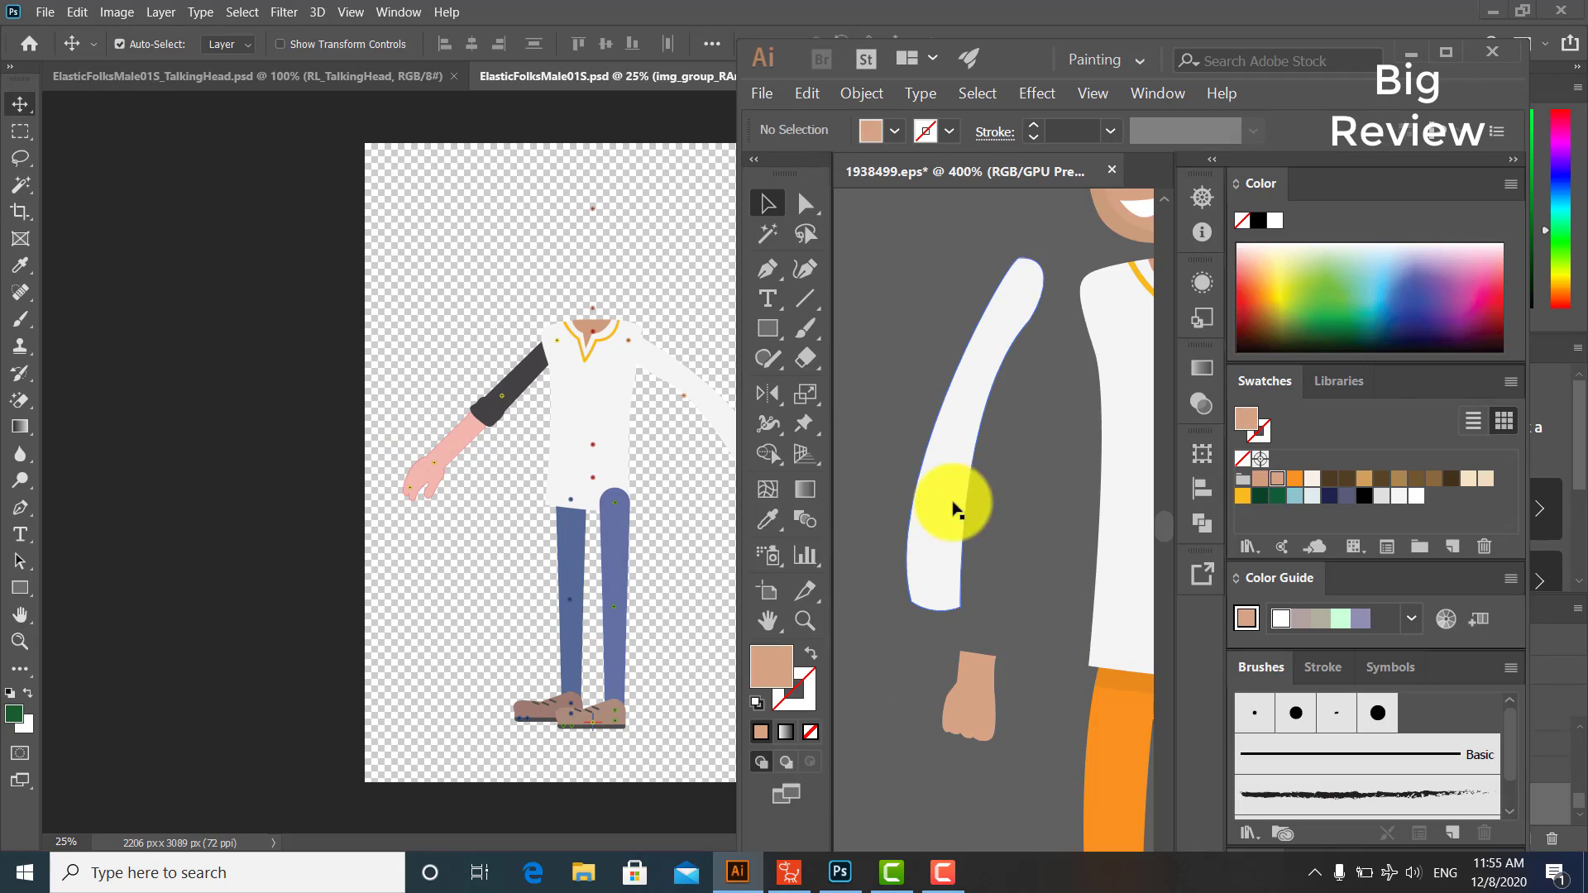
# Step: Place the second sleeve over the rig's right arm in Photoshop, scaled and rotated about 28°, and hide the original right-arm layer
pyautogui.moveTo(954, 507); pyautogui.dragTo(575, 455)
pyautogui.moveTo(658, 319); pyautogui.dragTo(666, 353)
pyautogui.moveTo(611, 393); pyautogui.dragTo(509, 386)
pyautogui.moveTo(575, 324); pyautogui.dragTo(566, 379)
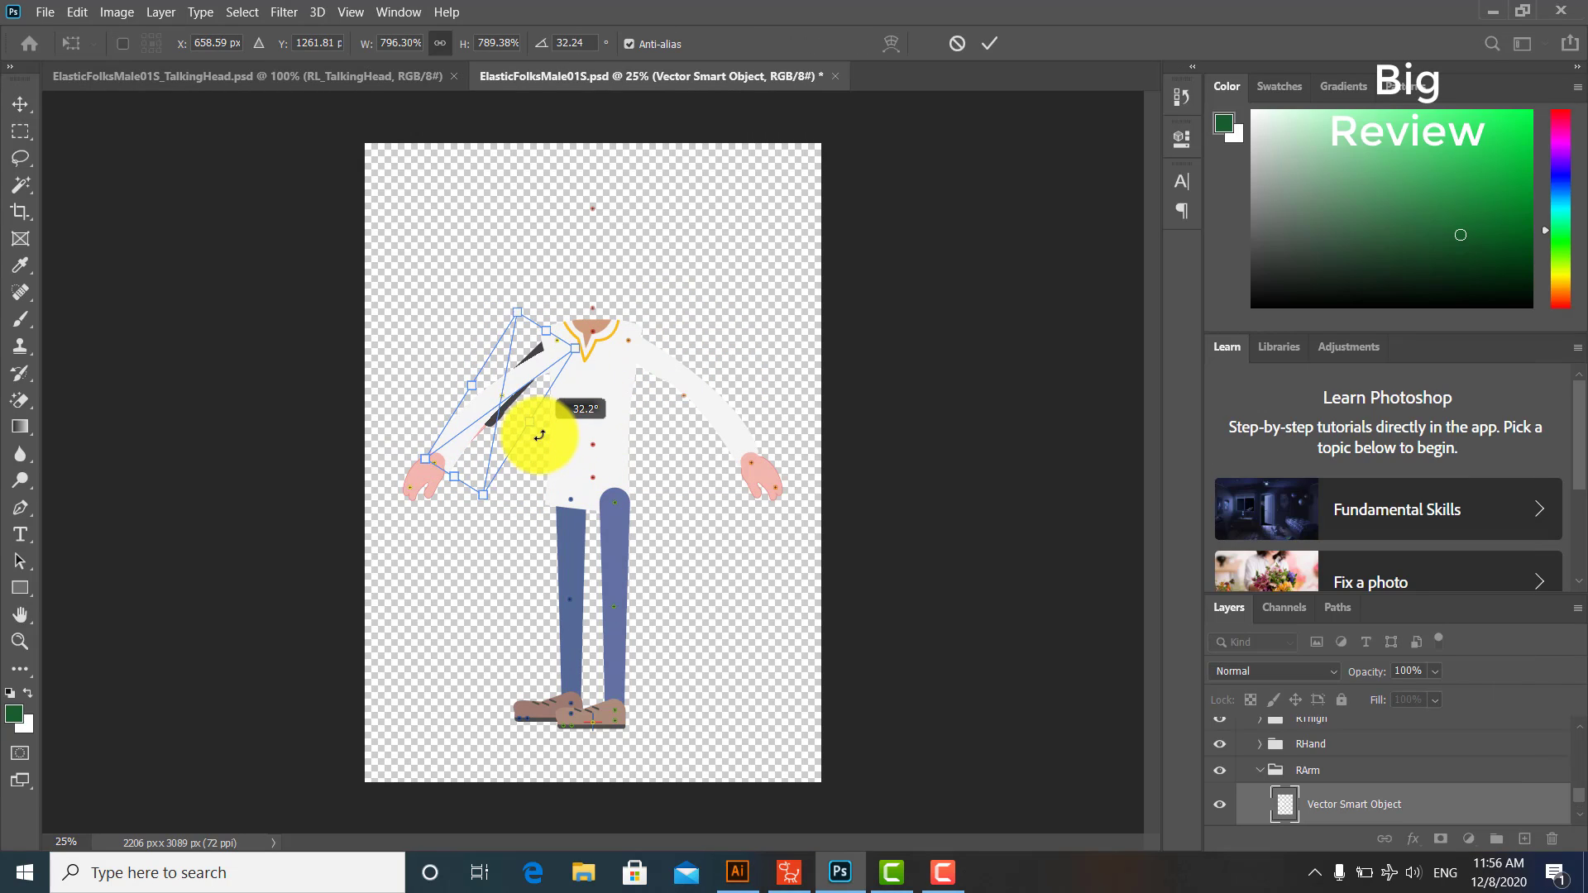
pyautogui.moveTo(539, 436); pyautogui.dragTo(519, 399)
pyautogui.moveTo(508, 385); pyautogui.dragTo(468, 420)
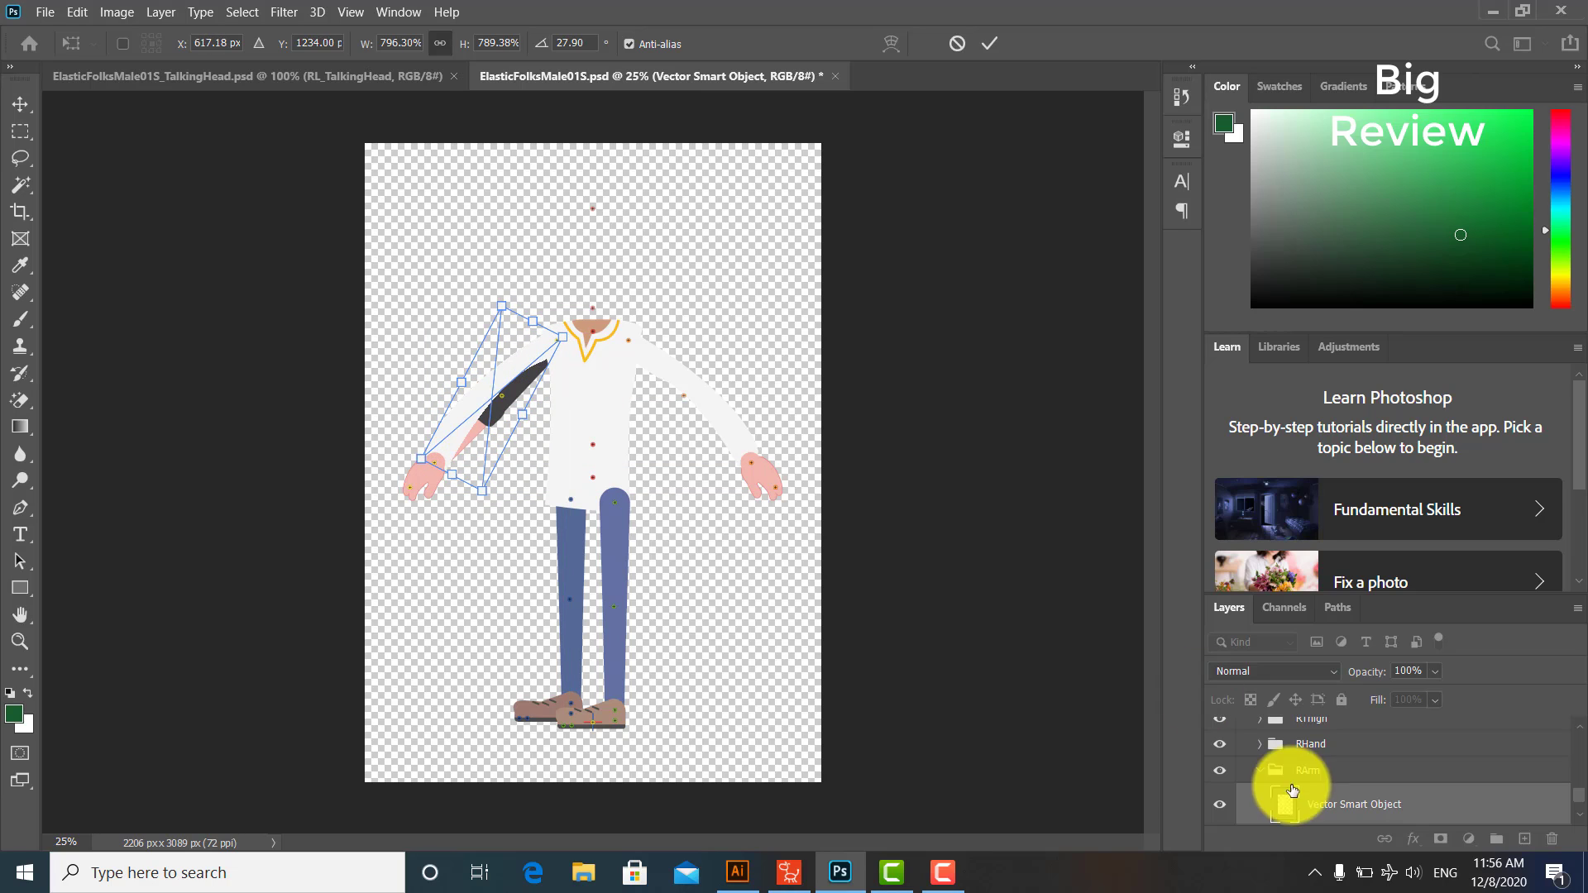
pyautogui.scroll(-1, 1291, 784)
pyautogui.click(1223, 803)
# Step: Switch to Illustrator and move the character's leg on the viewer's right away from the body
pyautogui.click(577, 628)
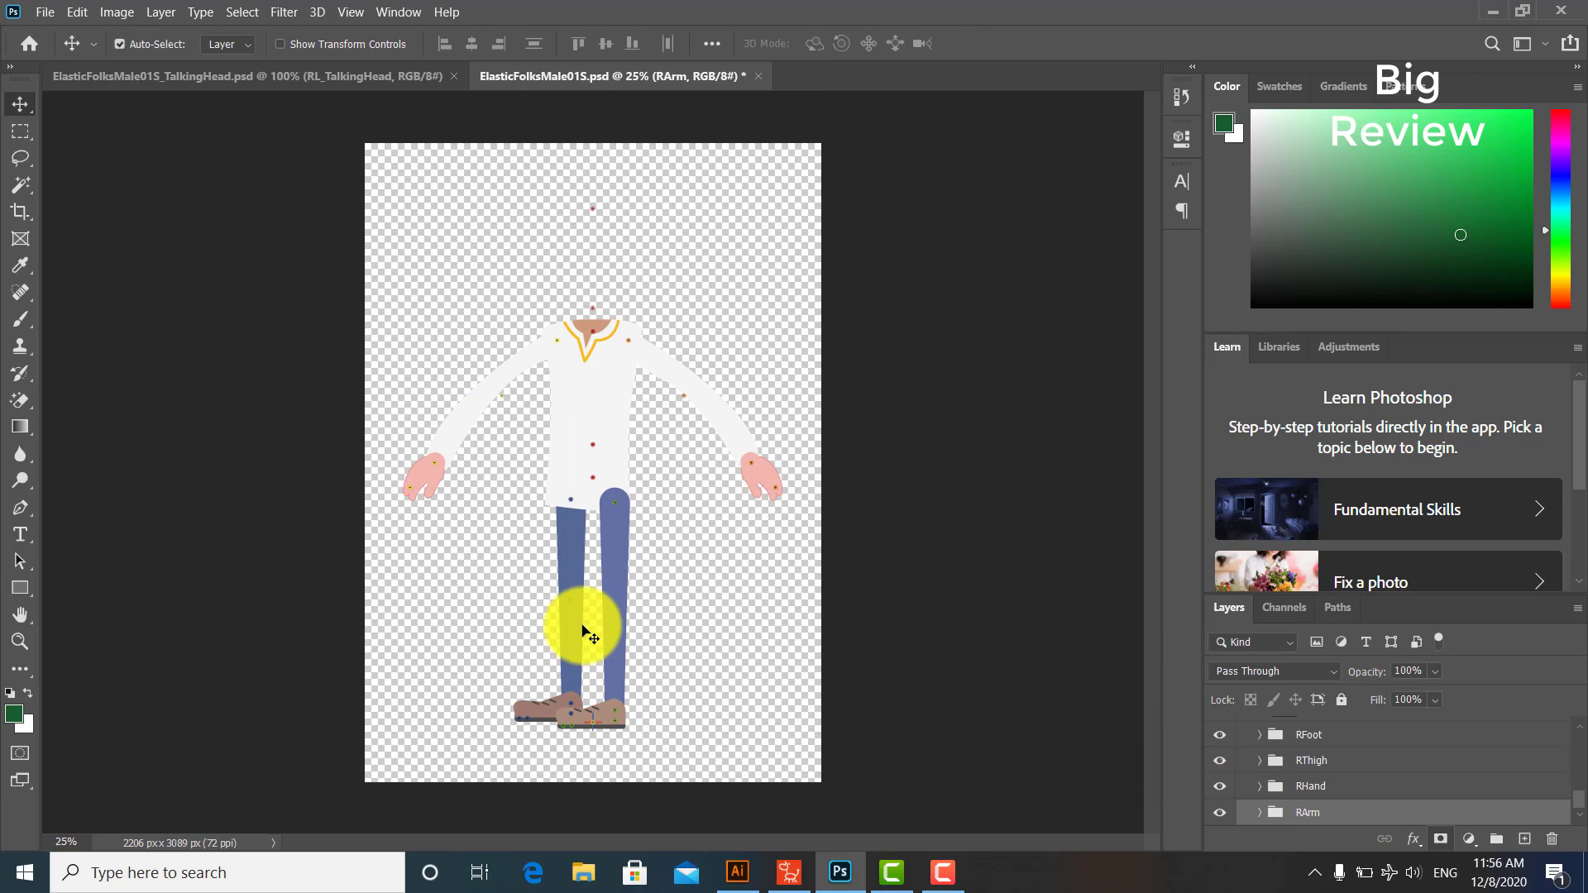
pyautogui.click(737, 872)
pyautogui.hotkey('ctrl', '-')
pyautogui.hotkey('ctrl', '-')
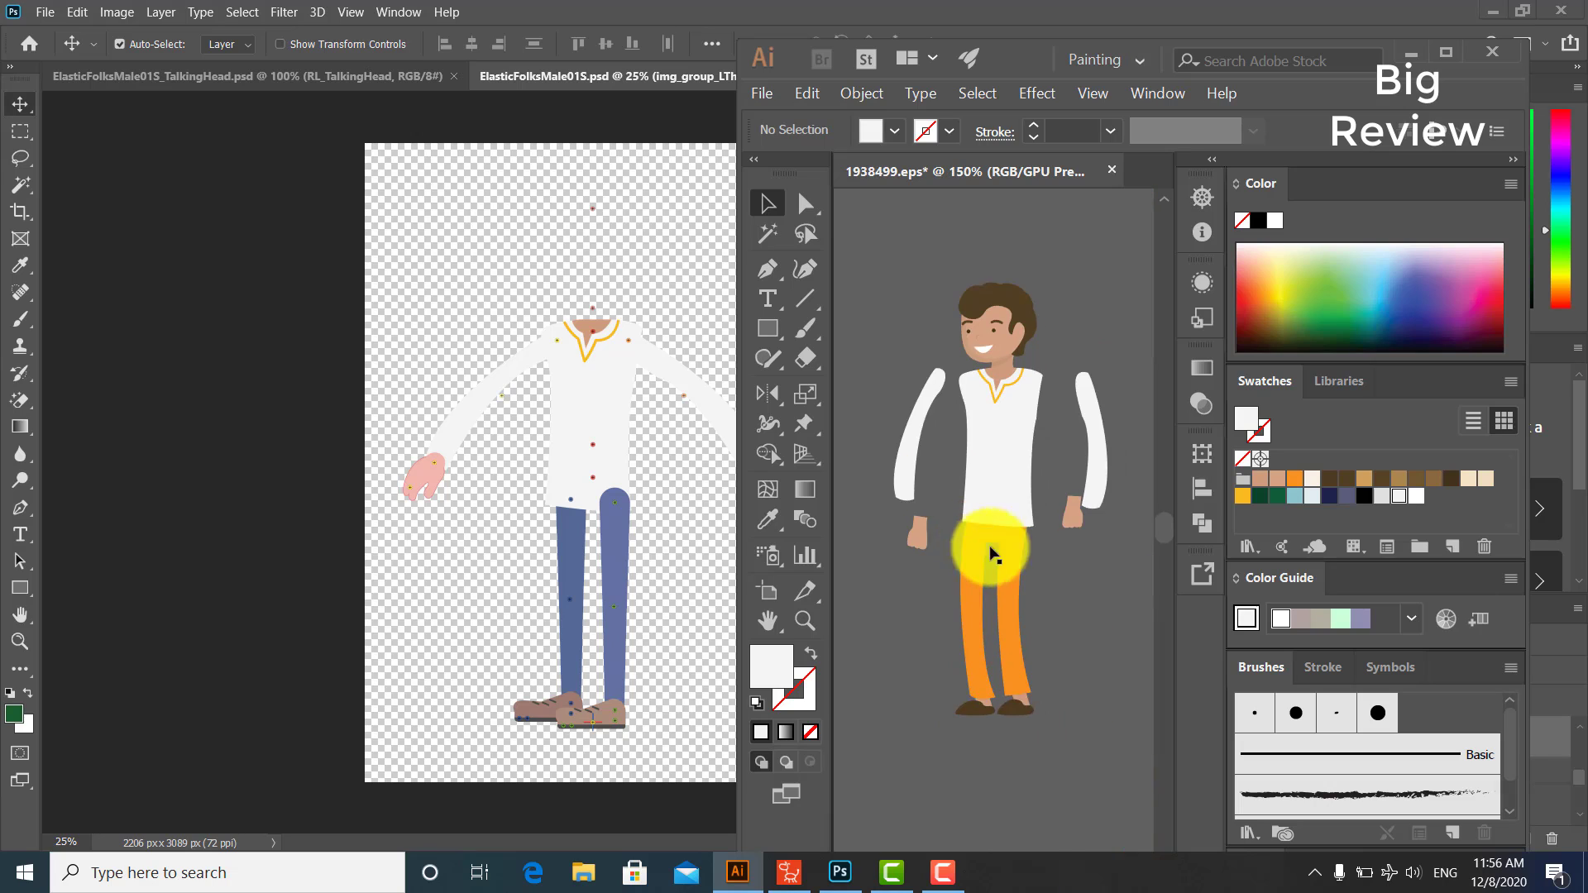
pyautogui.click(1023, 588)
pyautogui.moveTo(1014, 590); pyautogui.dragTo(1054, 654)
pyautogui.moveTo(1145, 679); pyautogui.dragTo(1112, 528)
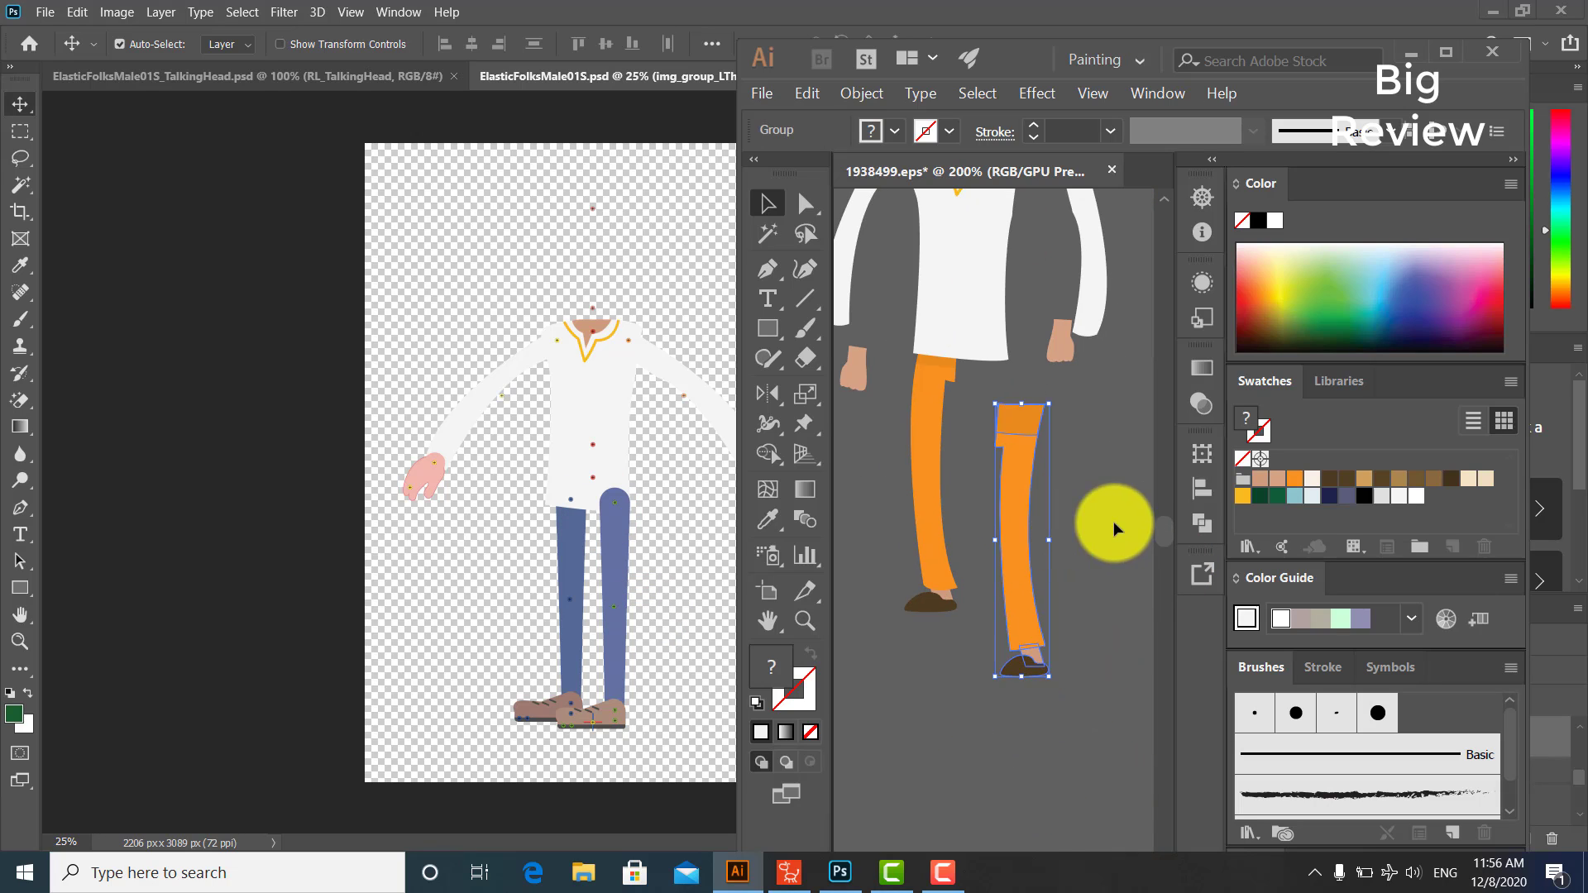
# Step: Ungroup the detached leg and move the brown shoe with its ankle down, clear of the trouser leg
pyautogui.click(1113, 526)
pyautogui.rightClick(1024, 511)
pyautogui.click(1003, 509)
pyautogui.rightClick(1003, 508)
pyautogui.click(1079, 652)
pyautogui.click(1114, 678)
pyautogui.click(1025, 674)
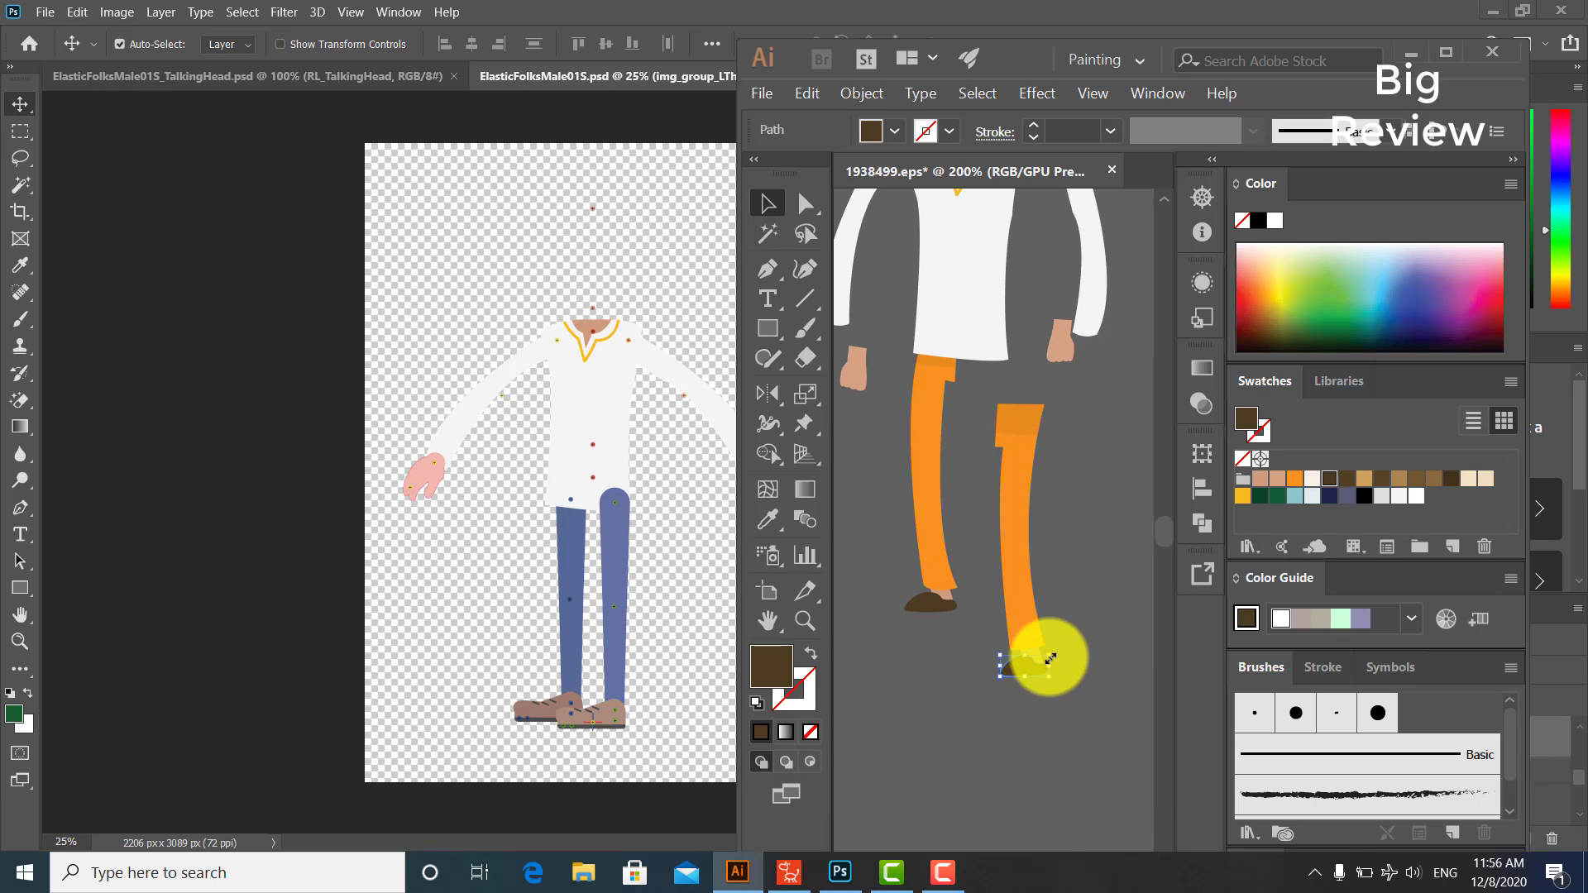
pyautogui.keyDown('shift'); pyautogui.click(1038, 657); pyautogui.keyUp('shift')
pyautogui.moveTo(1031, 661); pyautogui.dragTo(1028, 710)
# Step: Transfer the orange trouser leg to the Photoshop rig document and scale and position it over the left leg
pyautogui.moveTo(1097, 413); pyautogui.dragTo(1022, 546)
pyautogui.moveTo(1016, 529); pyautogui.dragTo(761, 709)
pyautogui.moveTo(684, 663); pyautogui.dragTo(609, 676)
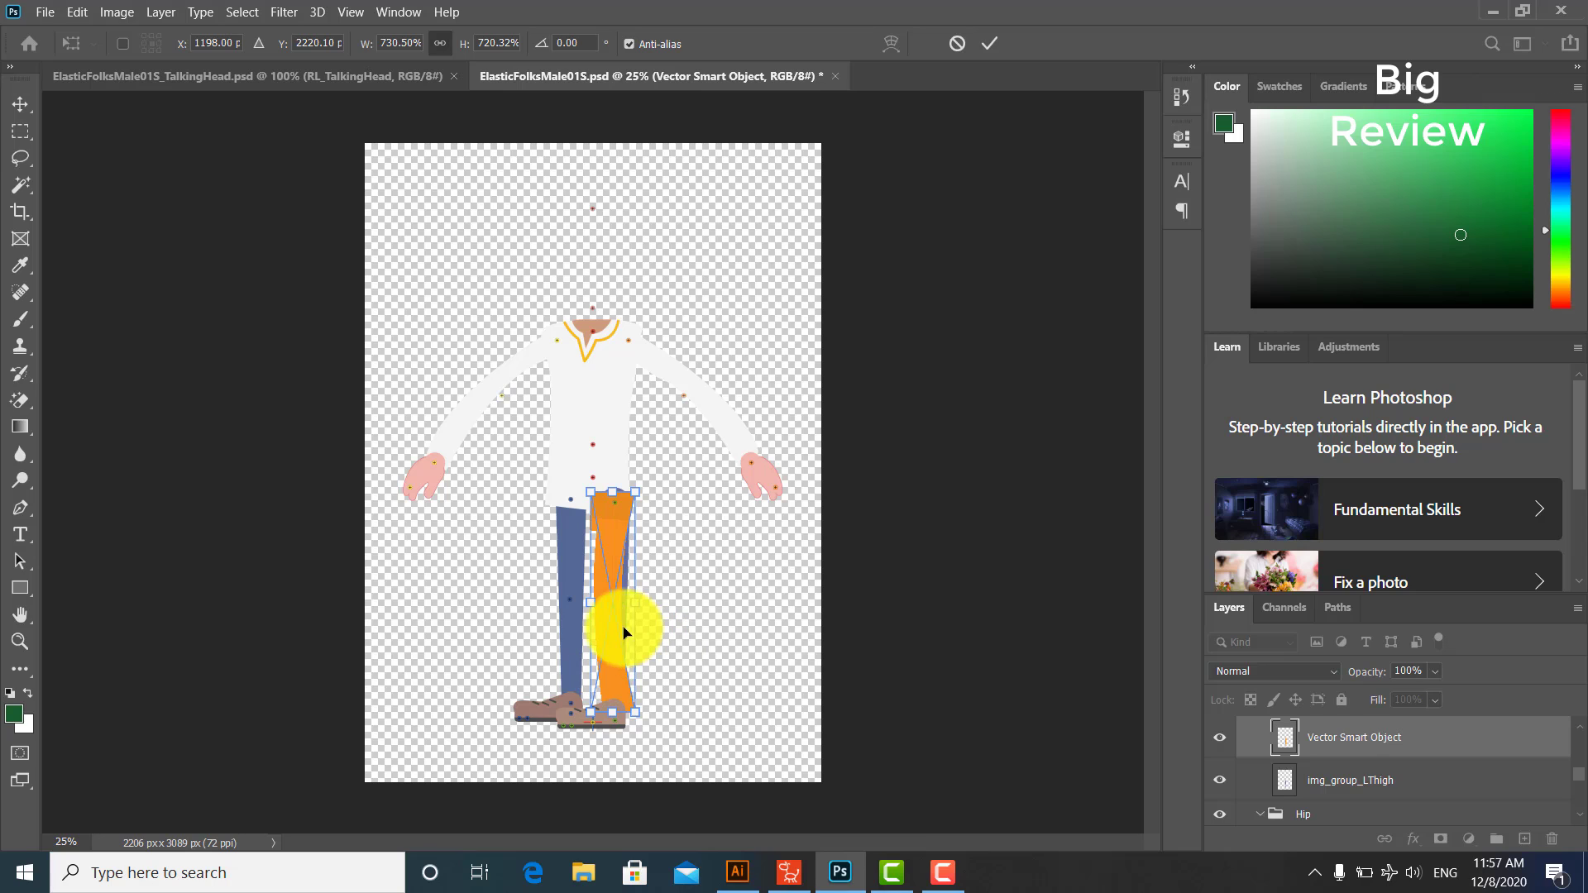
pyautogui.scroll(6, 1382, 780)
pyautogui.press('Return')
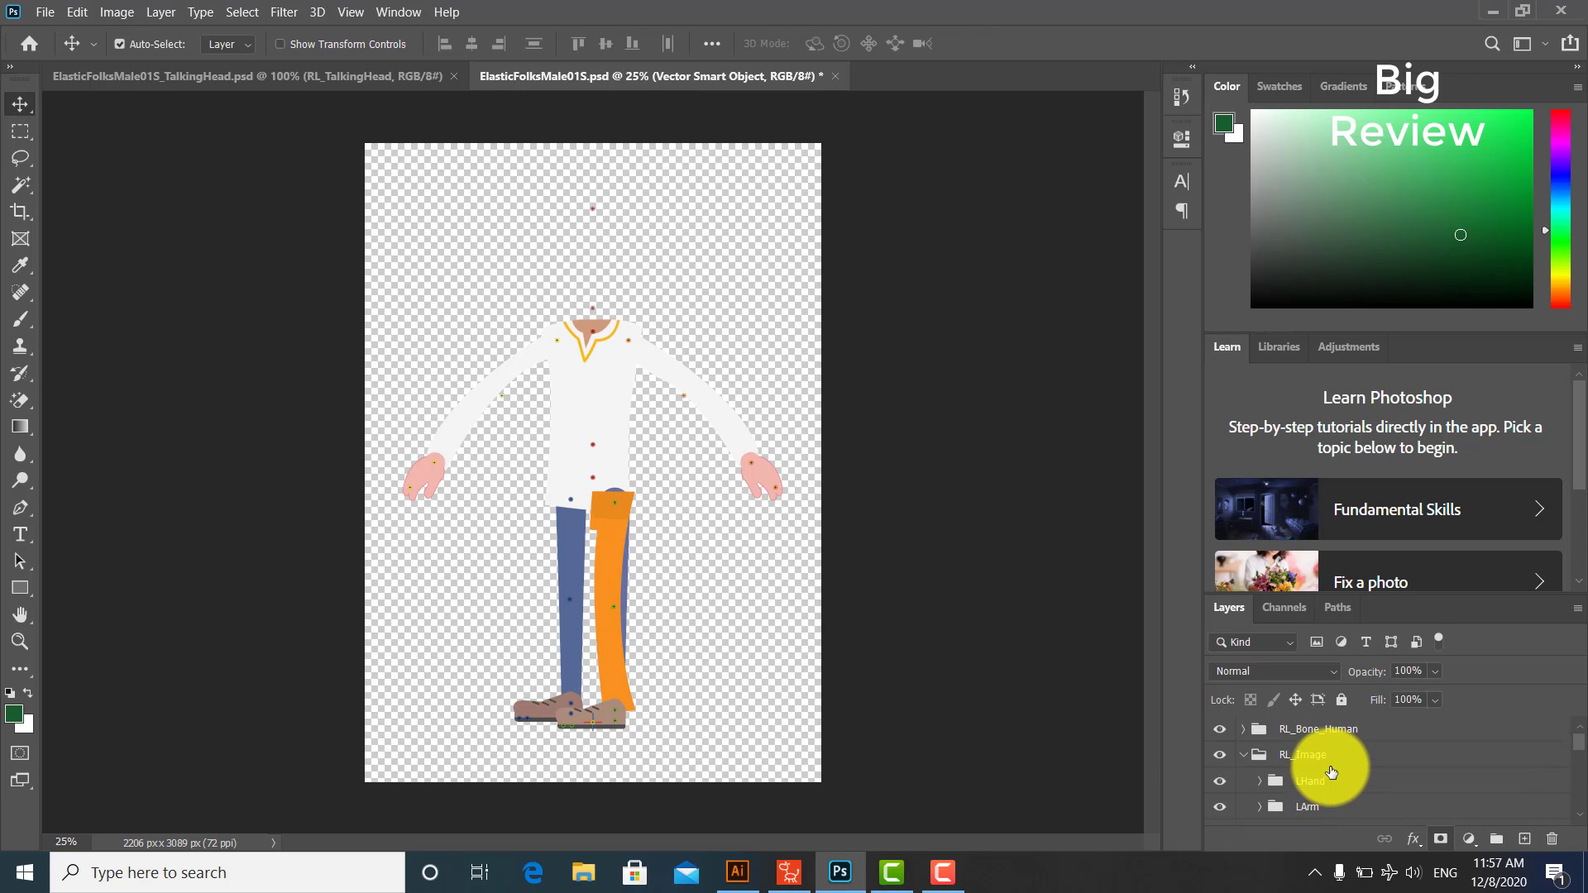
# Step: Hide the img_group_LThigh layer and collapse the LThigh group
pyautogui.scroll(-5, 1332, 774)
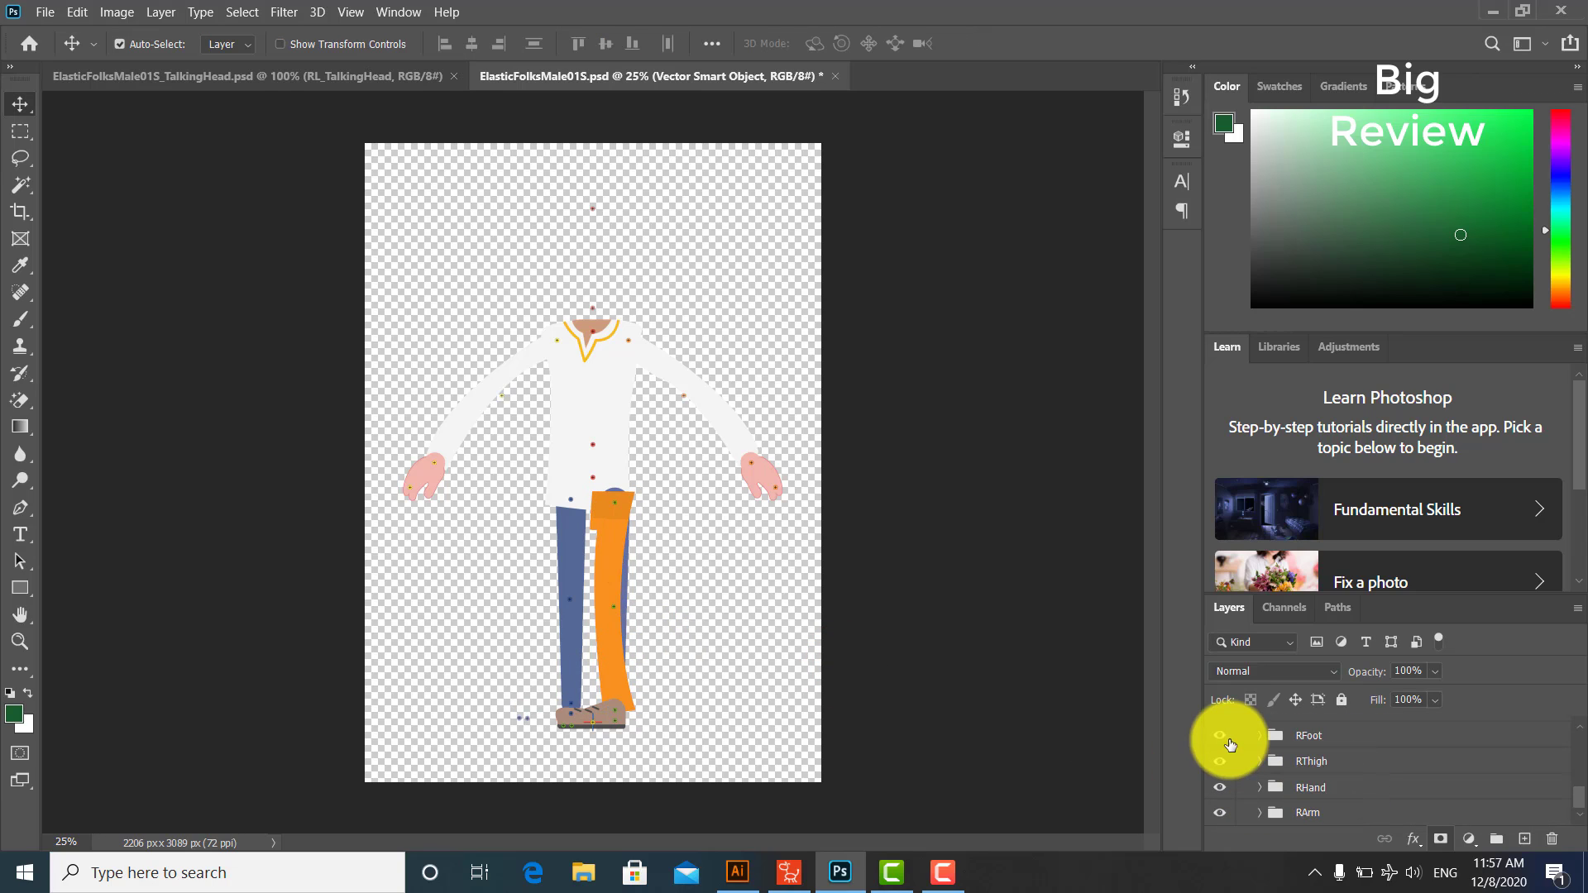
pyautogui.scroll(3, 1290, 773)
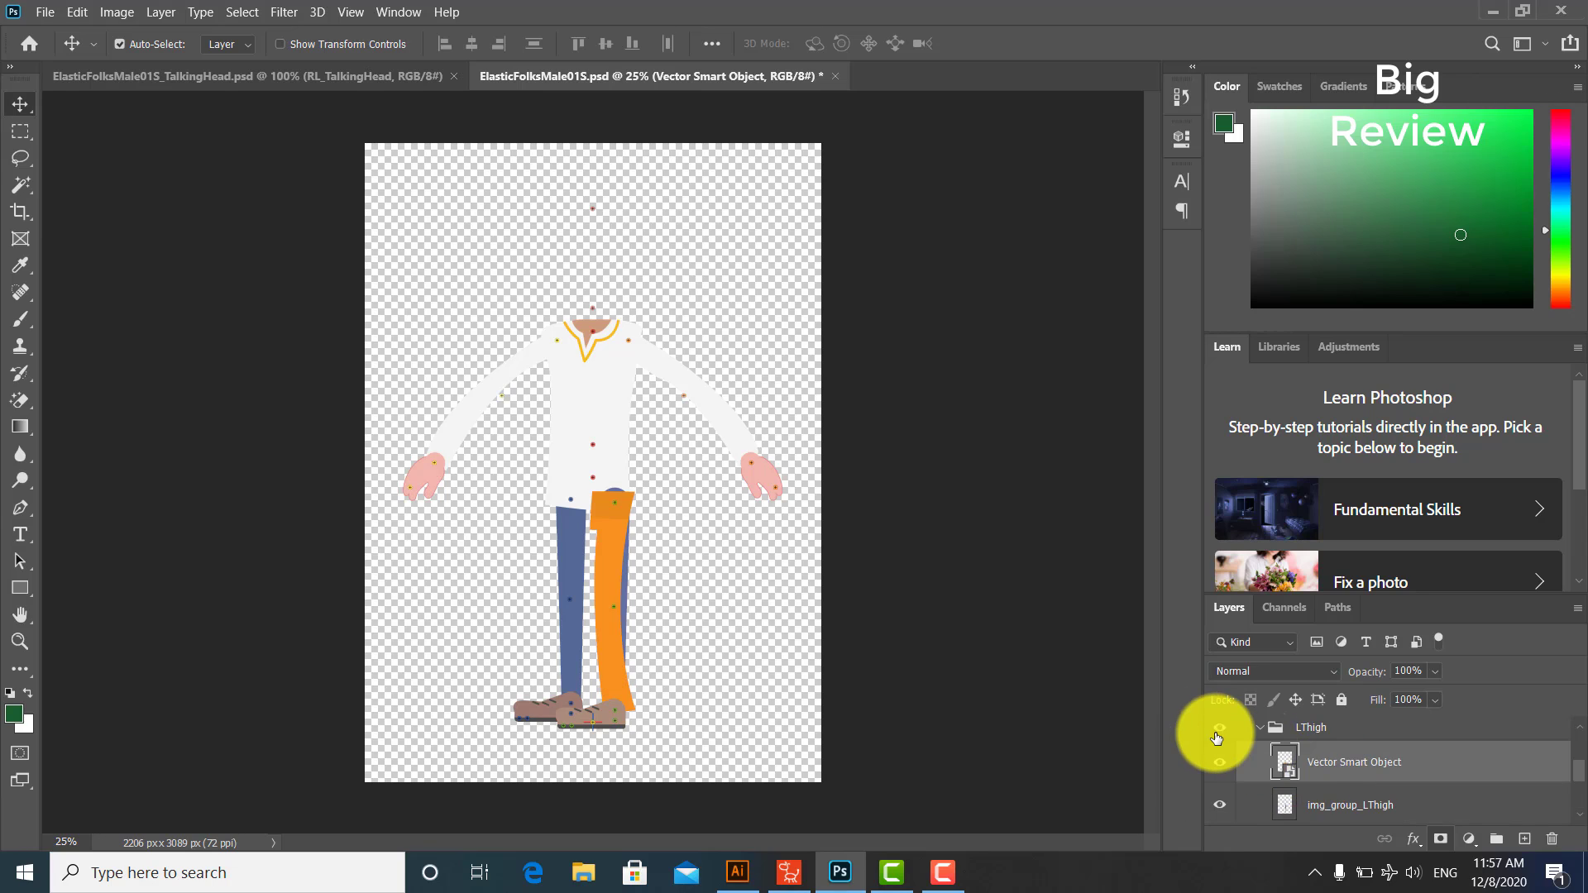
pyautogui.click(1219, 804)
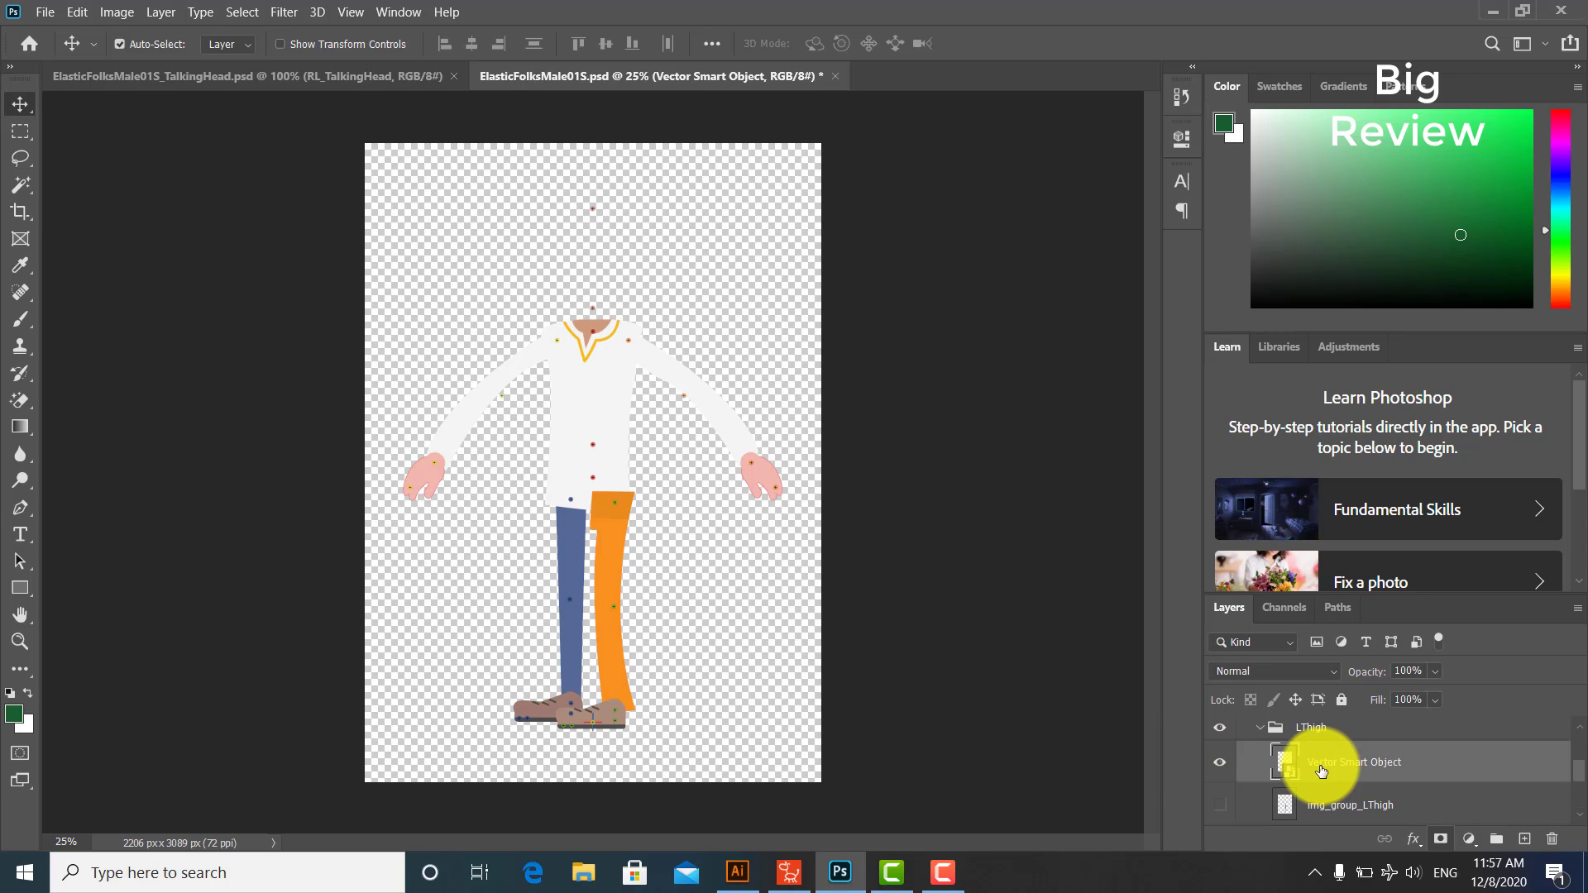
pyautogui.click(1259, 730)
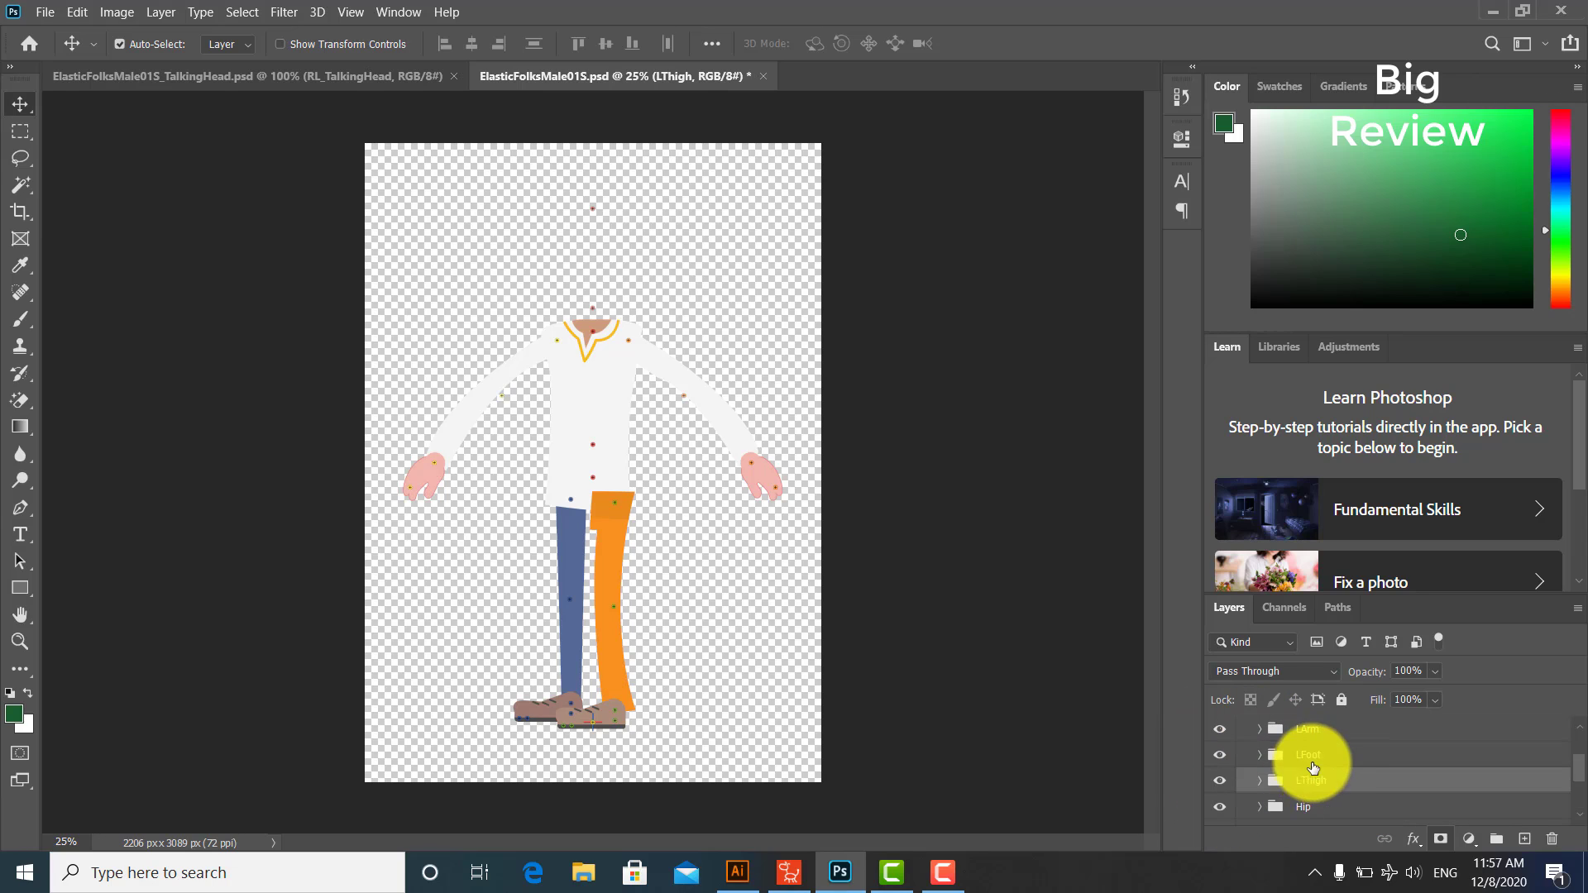
# Step: Transfer the separated shoe and ankle from Illustrator to the Photoshop rig and fit them over the left foot
pyautogui.click(738, 873)
pyautogui.moveTo(1030, 708); pyautogui.dragTo(624, 733)
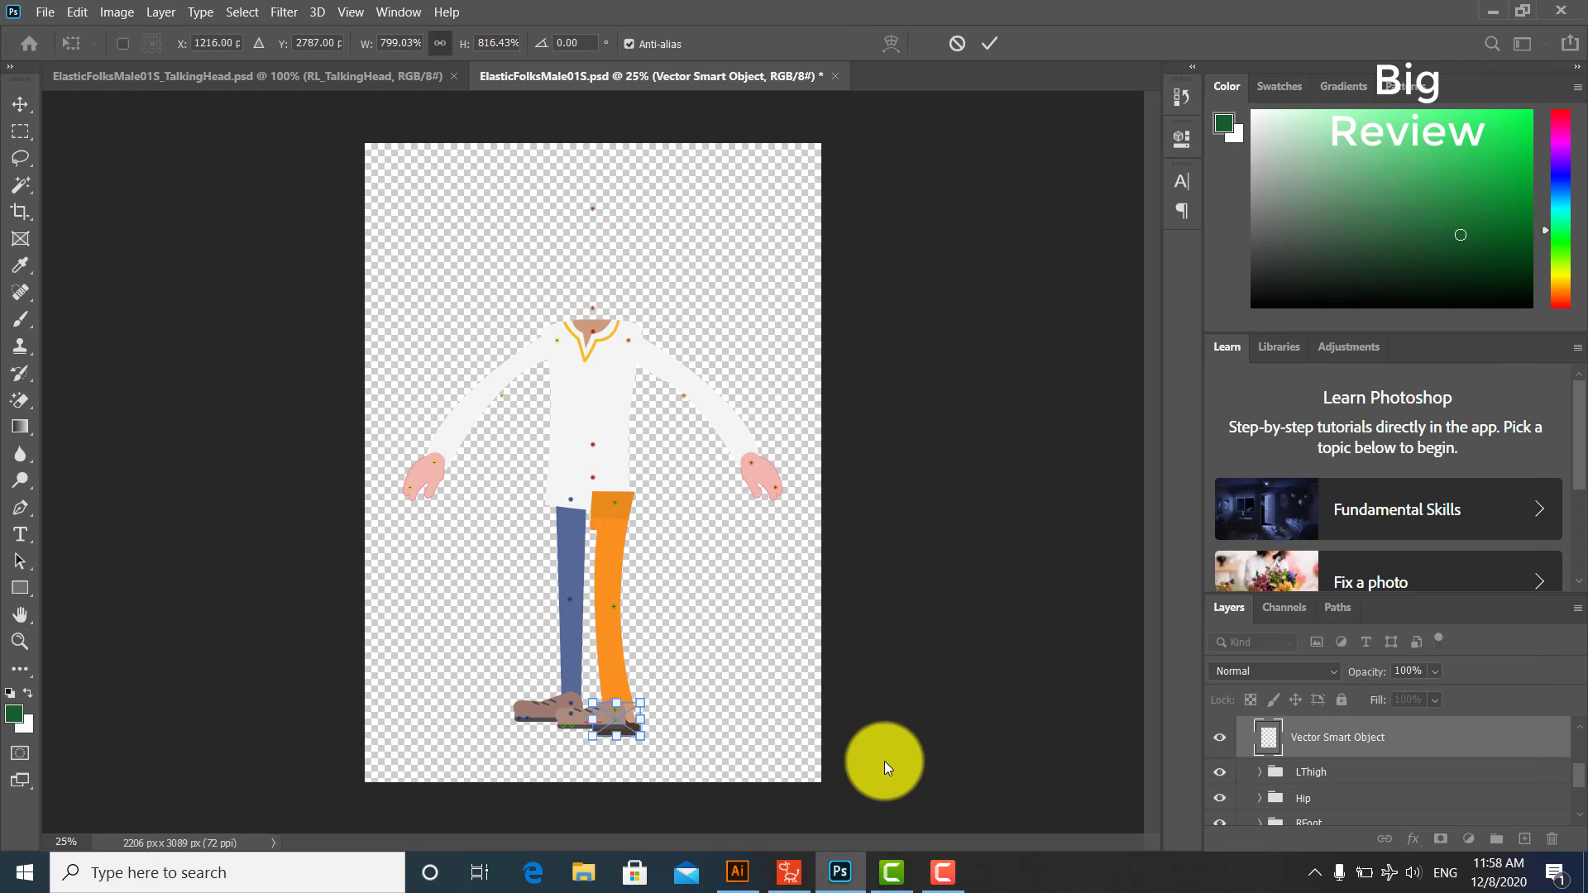
pyautogui.scroll(-1, 1312, 809)
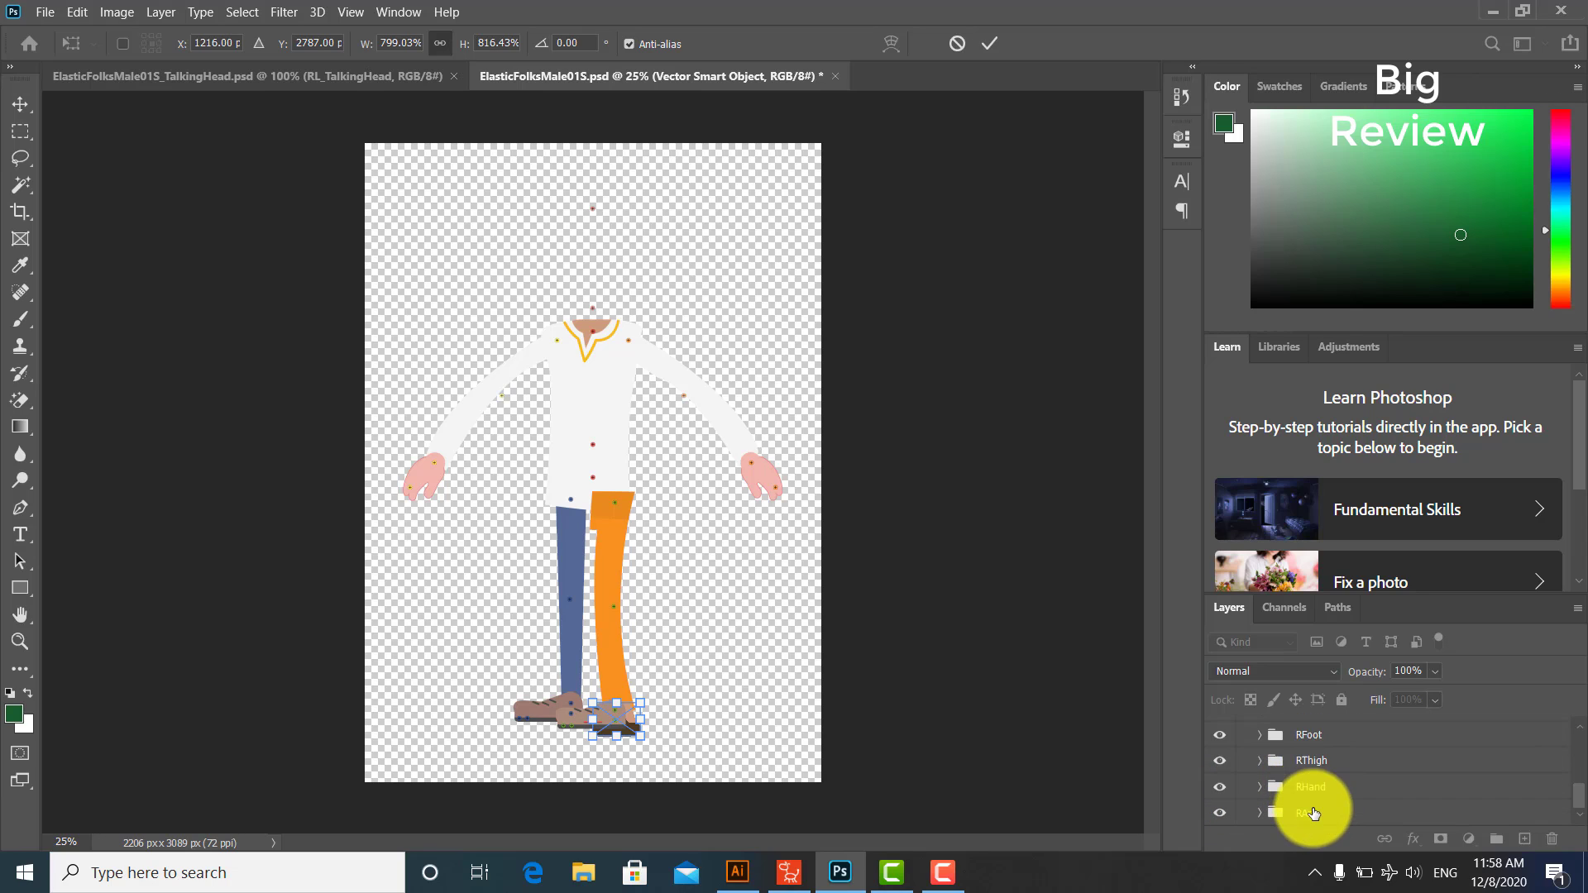
pyautogui.scroll(2, 1332, 803)
pyautogui.press('Return')
# Step: Move the new shoe layer into the LFoot group with img_group_LFoot hidden, and refit the shoe under the orange trouser leg
pyautogui.click(1256, 747)
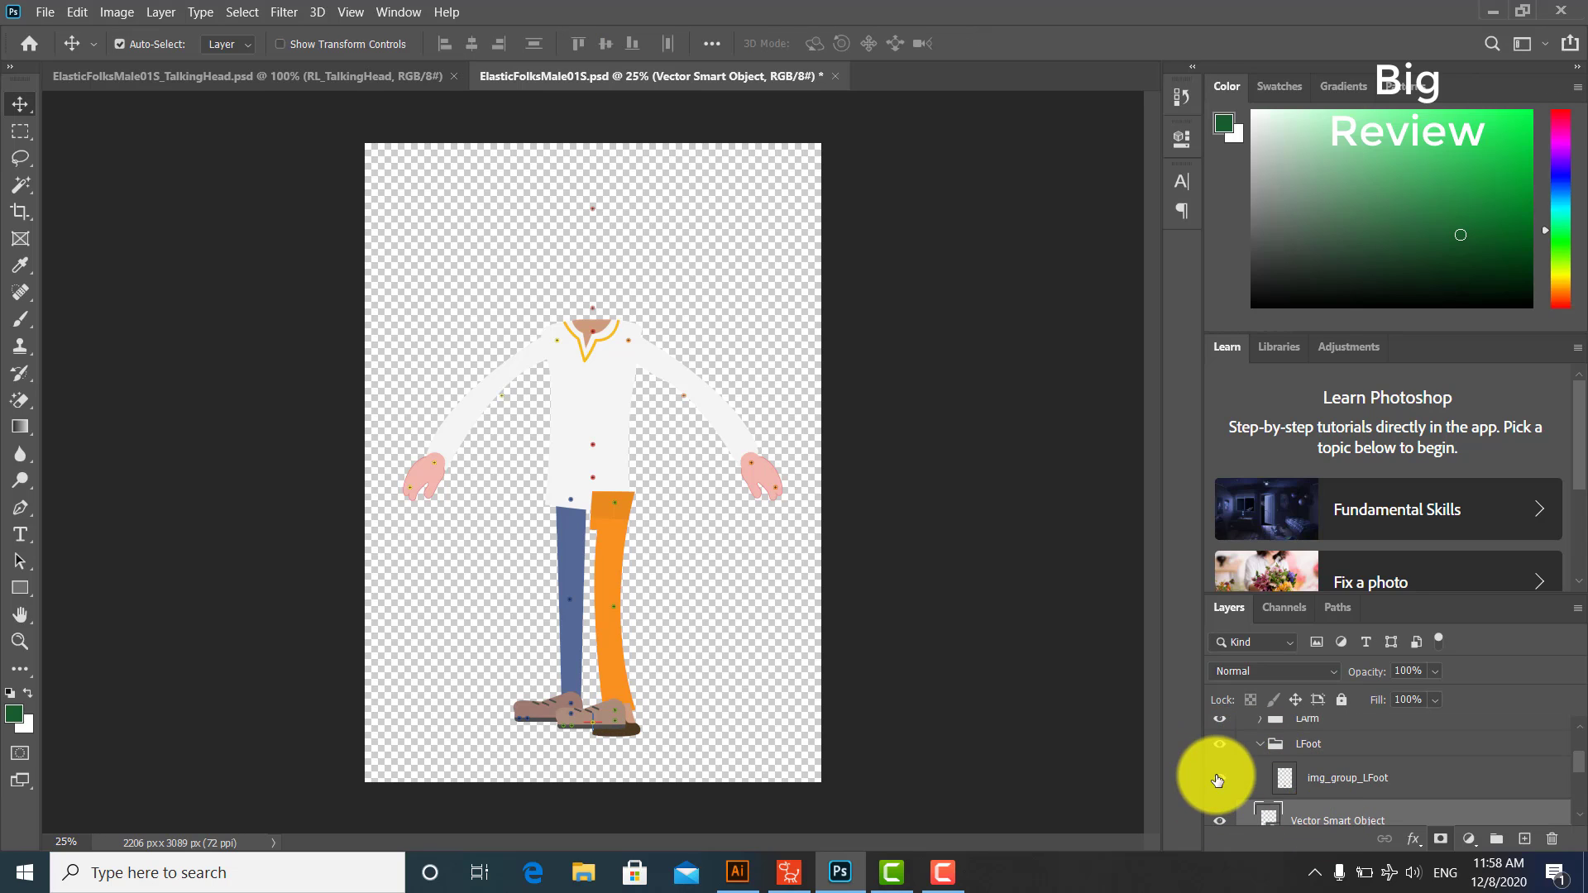
pyautogui.moveTo(1324, 815); pyautogui.dragTo(1315, 749)
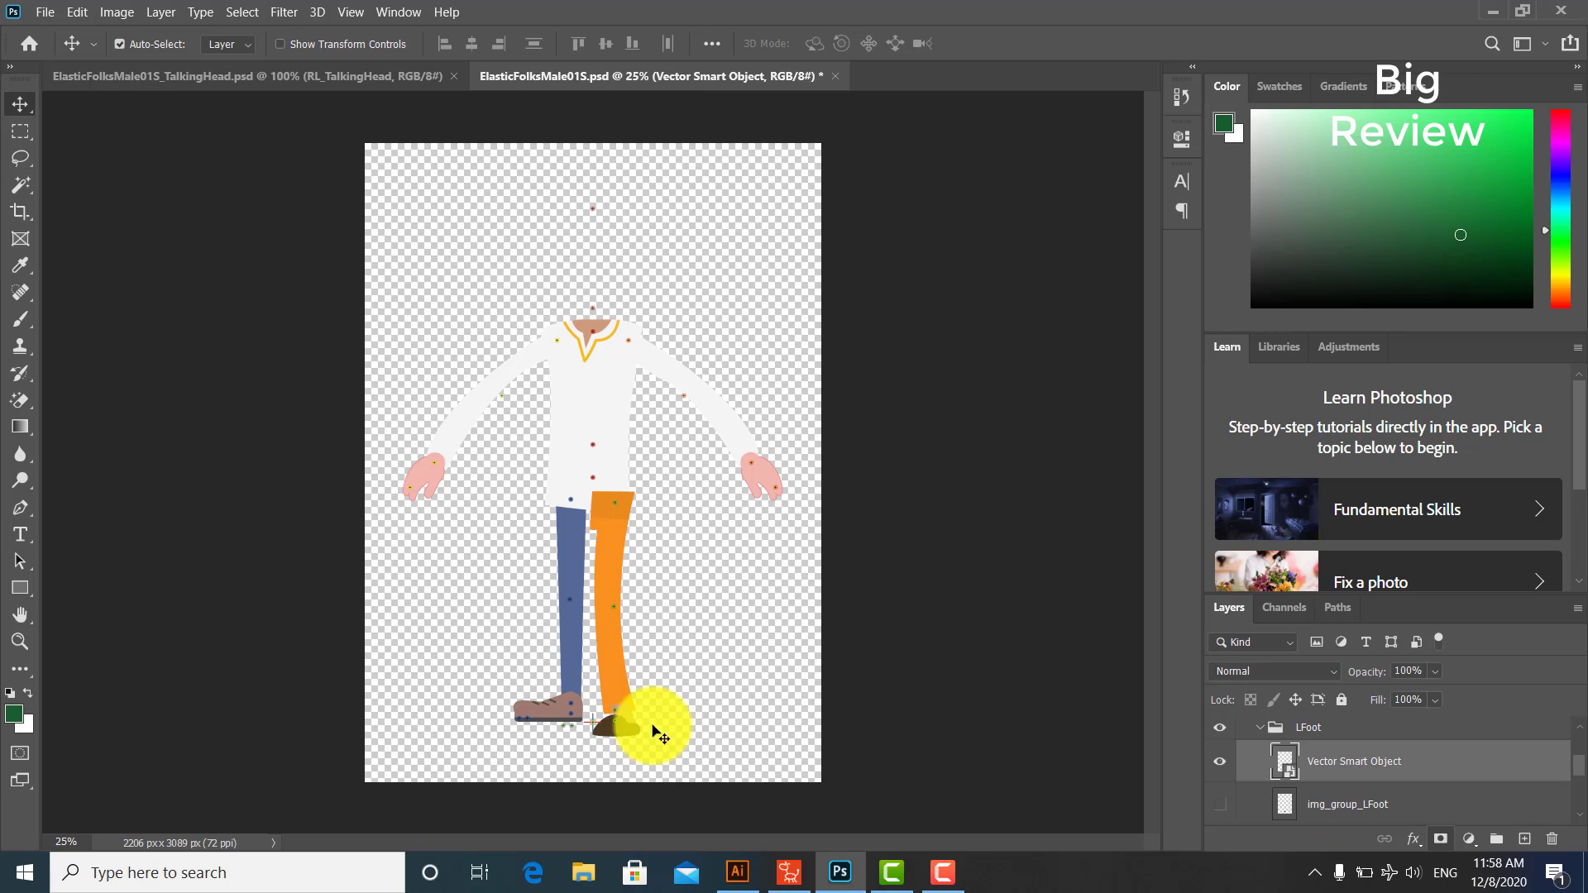
pyautogui.hotkey('ctrl', 't')
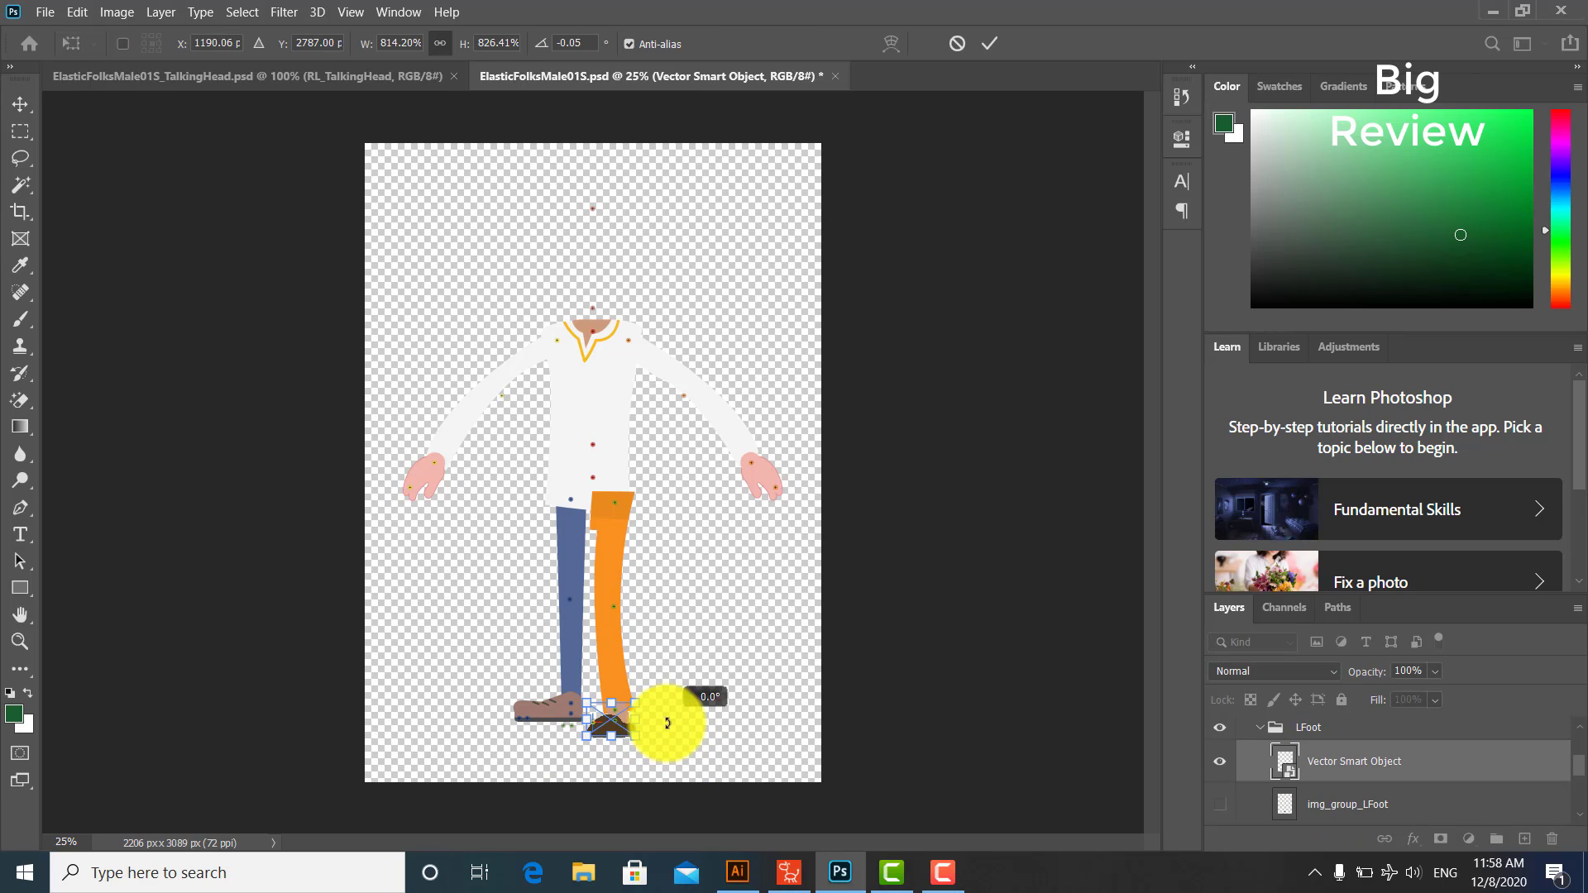
pyautogui.press('Return')
# Step: Detach the character's other leg in Illustrator, copy its trouser part and paste it into the RThigh group in Photoshop
pyautogui.click(580, 573)
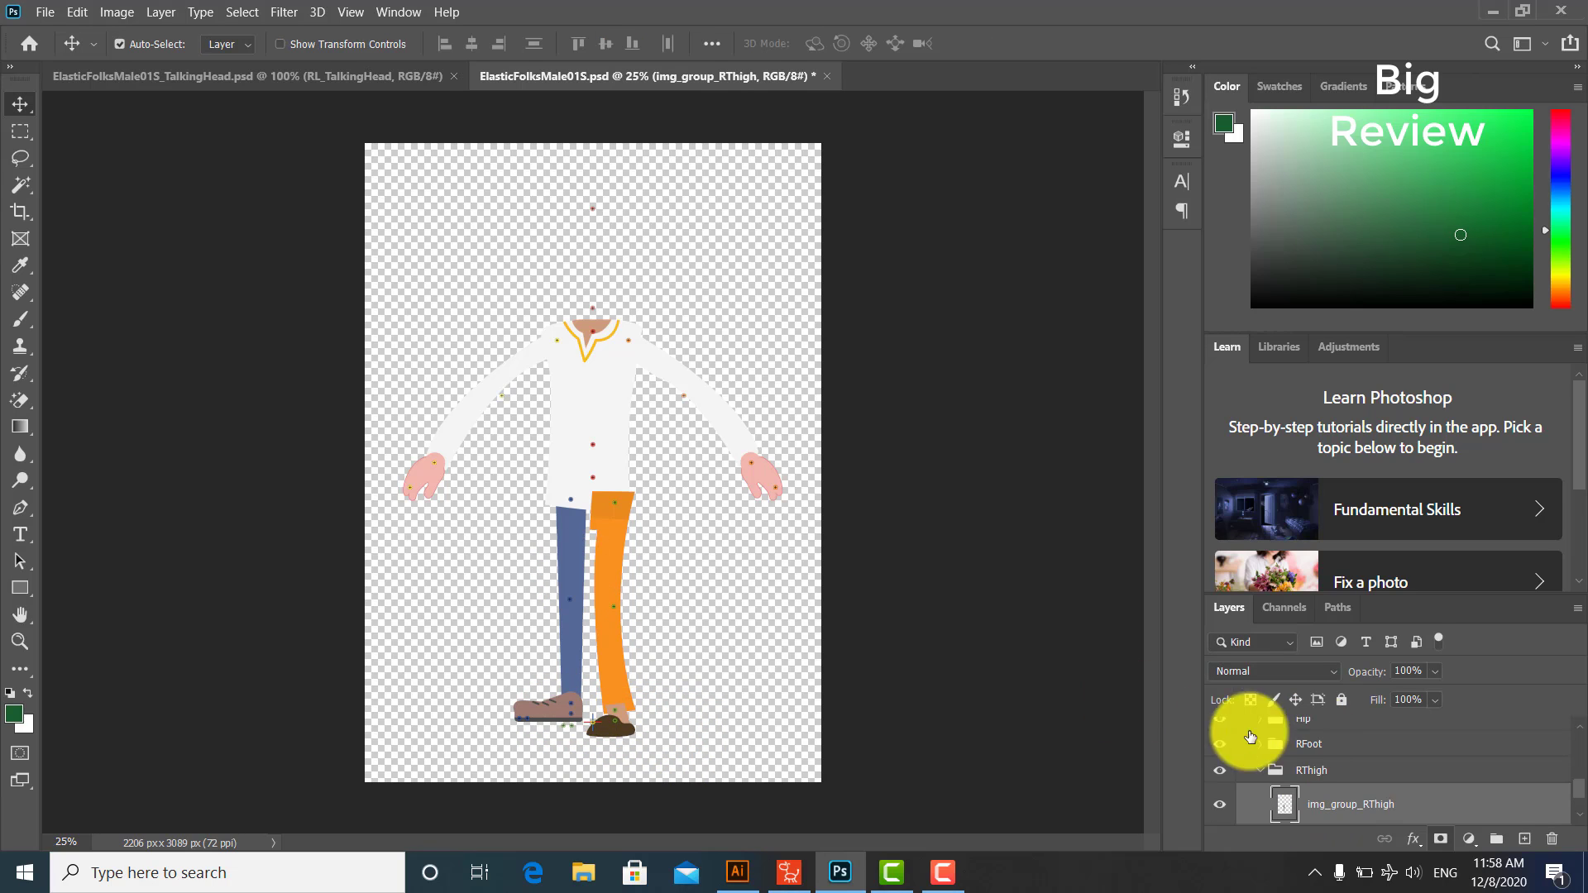
pyautogui.click(726, 871)
pyautogui.moveTo(934, 476); pyautogui.dragTo(957, 580)
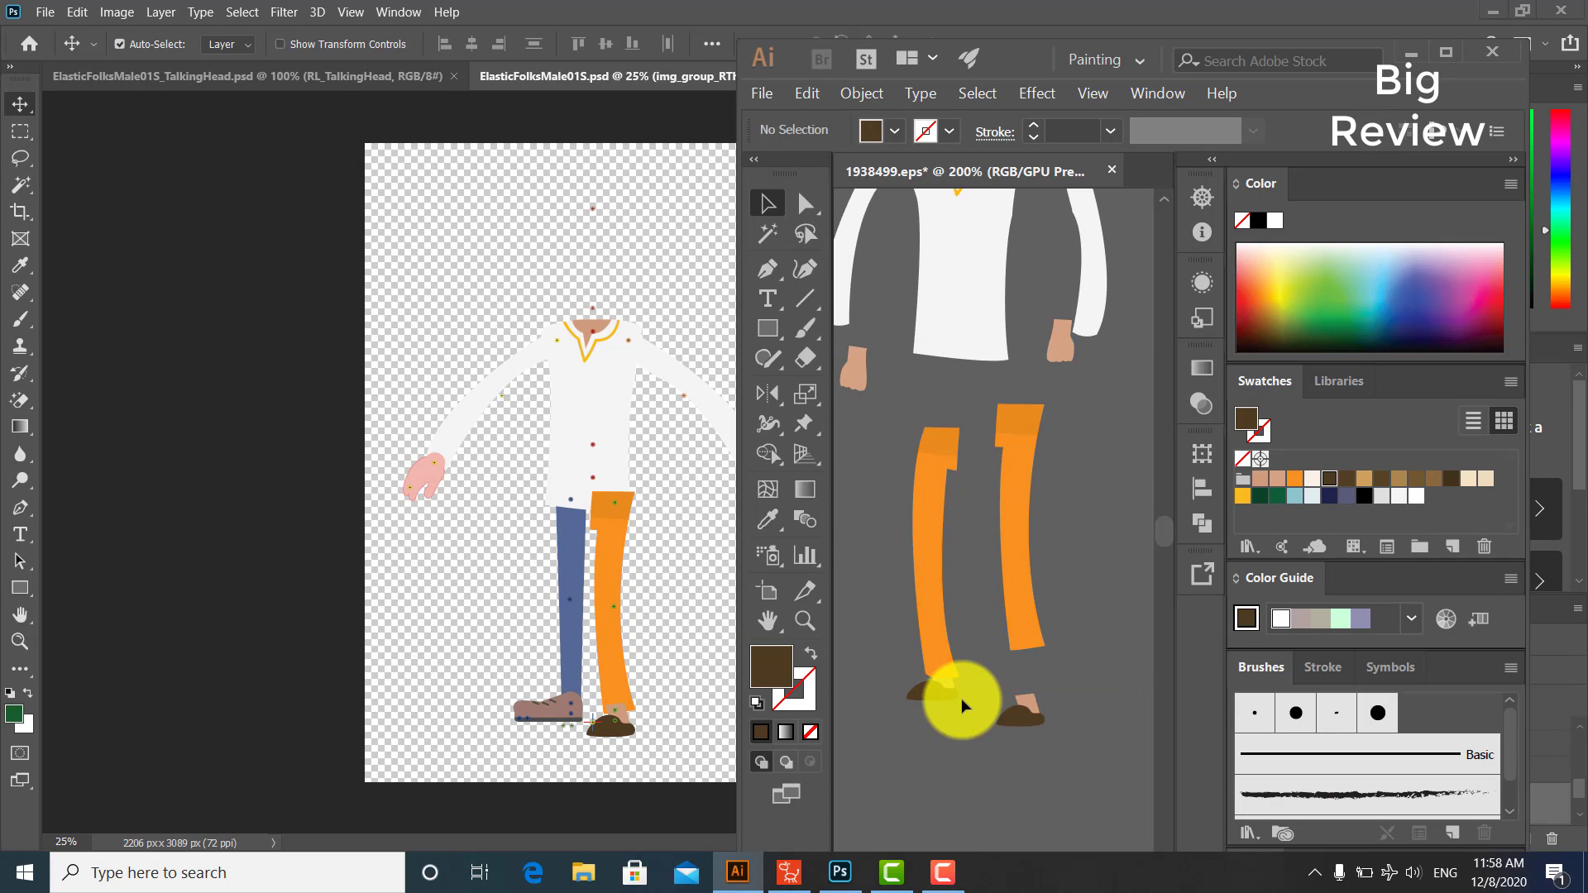
pyautogui.click(951, 471)
pyautogui.hotkey('ctrl', 'c')
pyautogui.click(569, 553)
pyautogui.hotkey('ctrl', 'v')
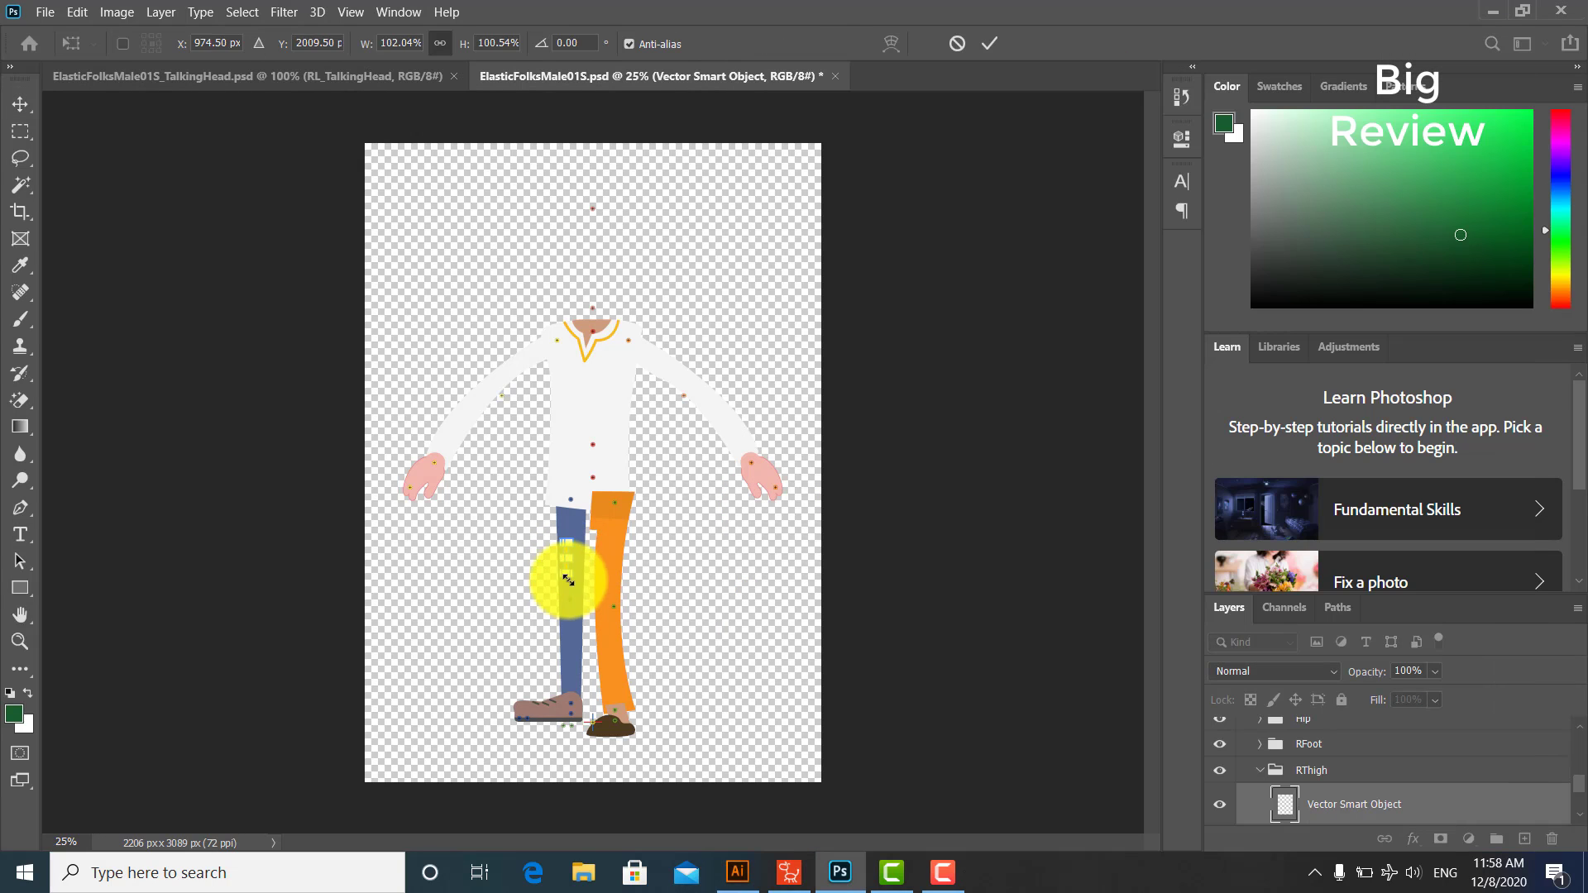
# Step: Fit the pasted orange trouser leg over the blue right leg and hide the img_group_RThigh layer
pyautogui.moveTo(575, 544); pyautogui.dragTo(568, 523)
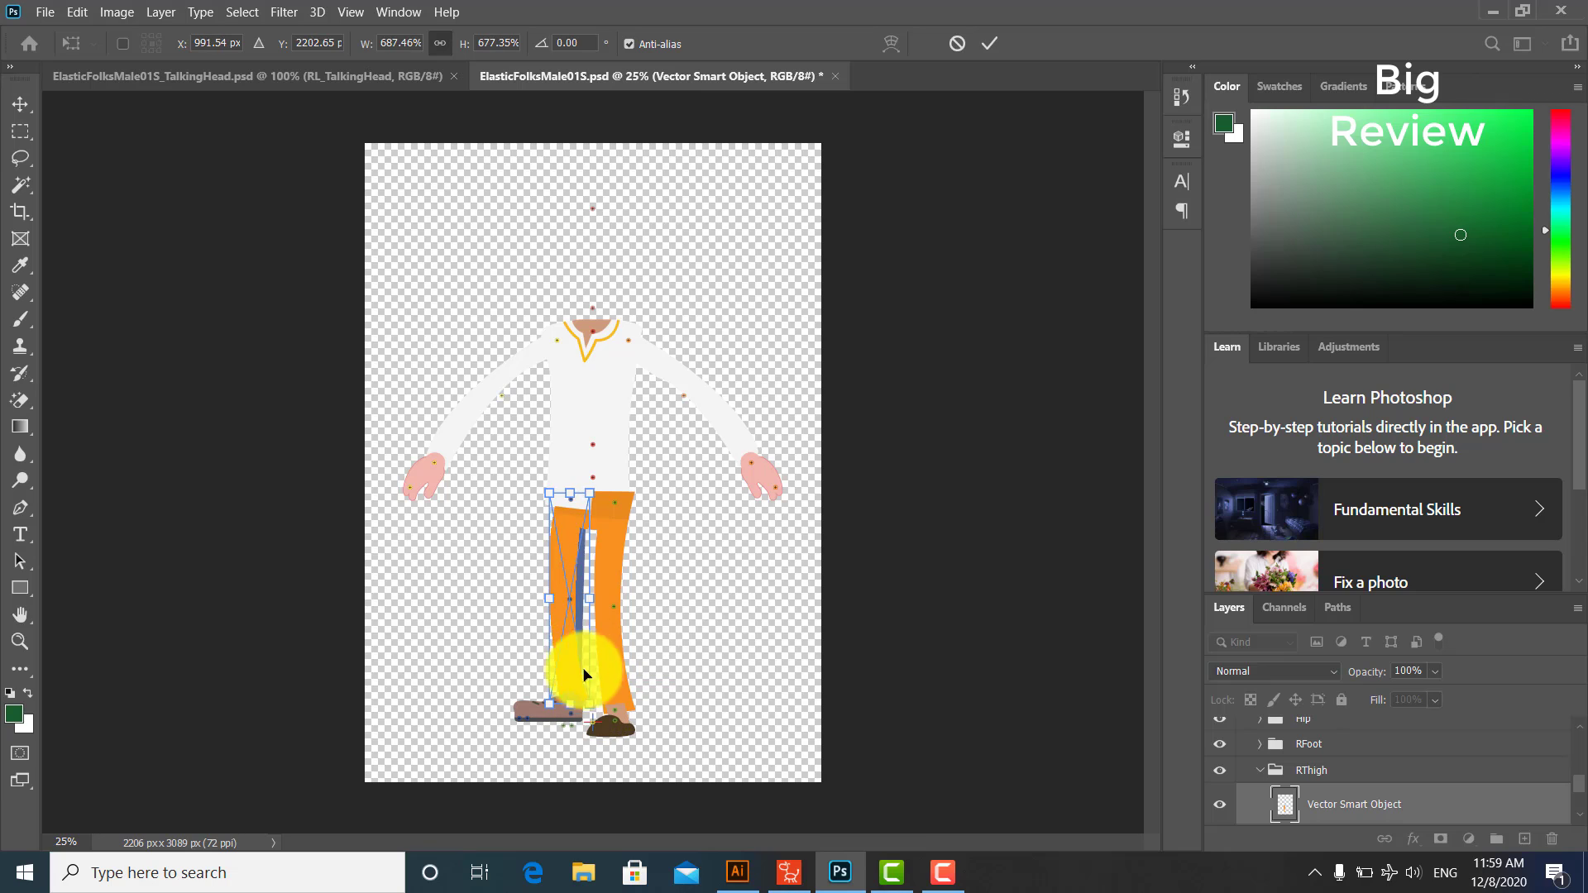
pyautogui.moveTo(577, 645); pyautogui.dragTo(576, 645)
pyautogui.scroll(-3, 1314, 819)
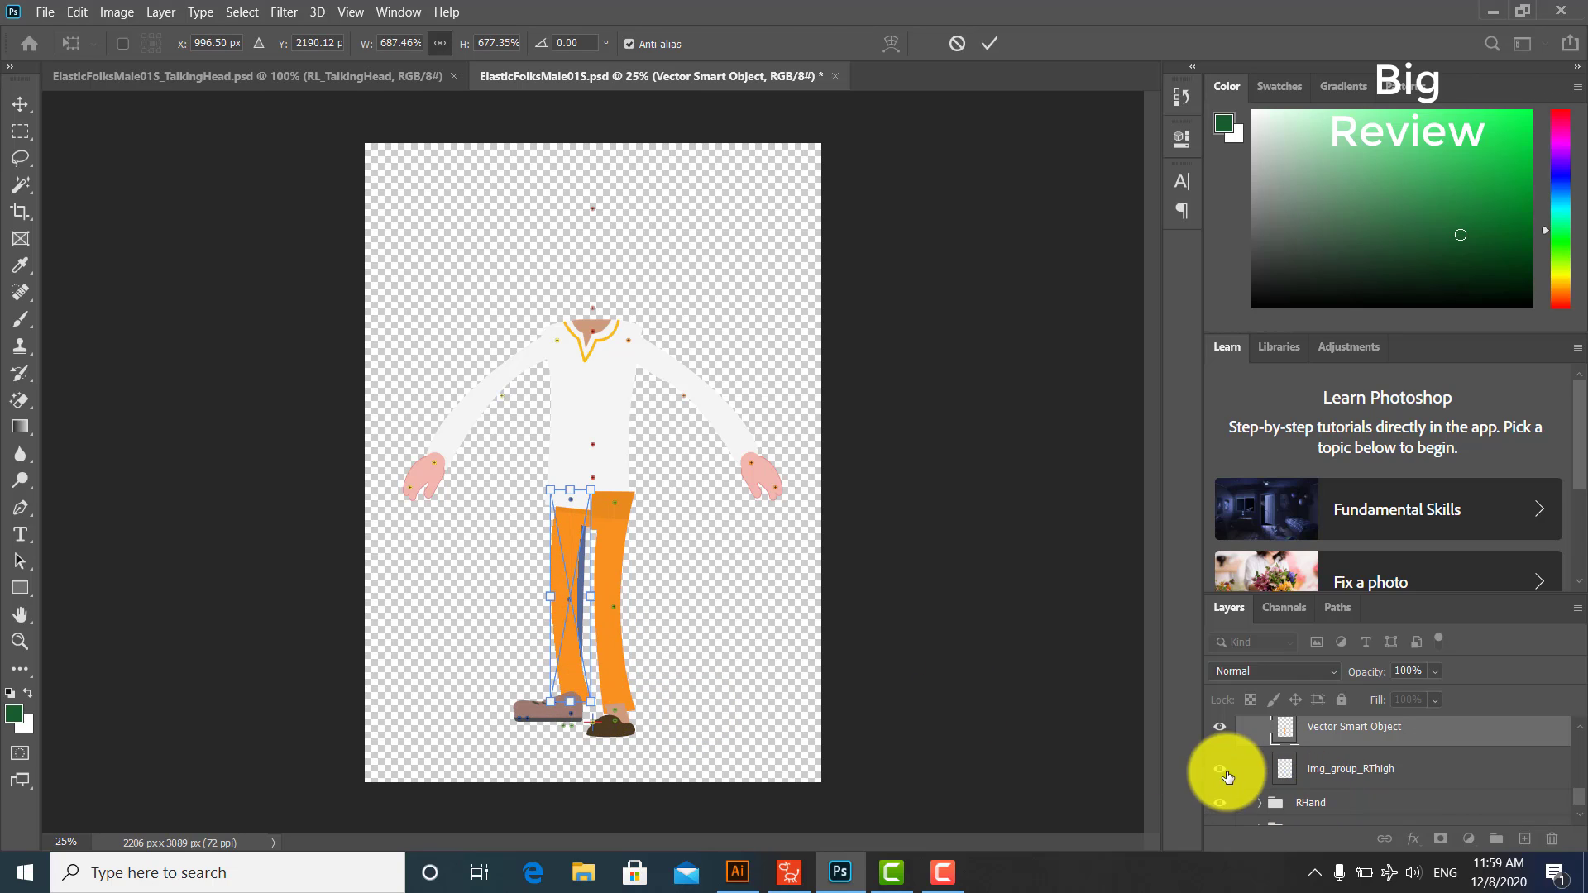
pyautogui.click(1219, 769)
pyautogui.hotkey('ctrl', 't')
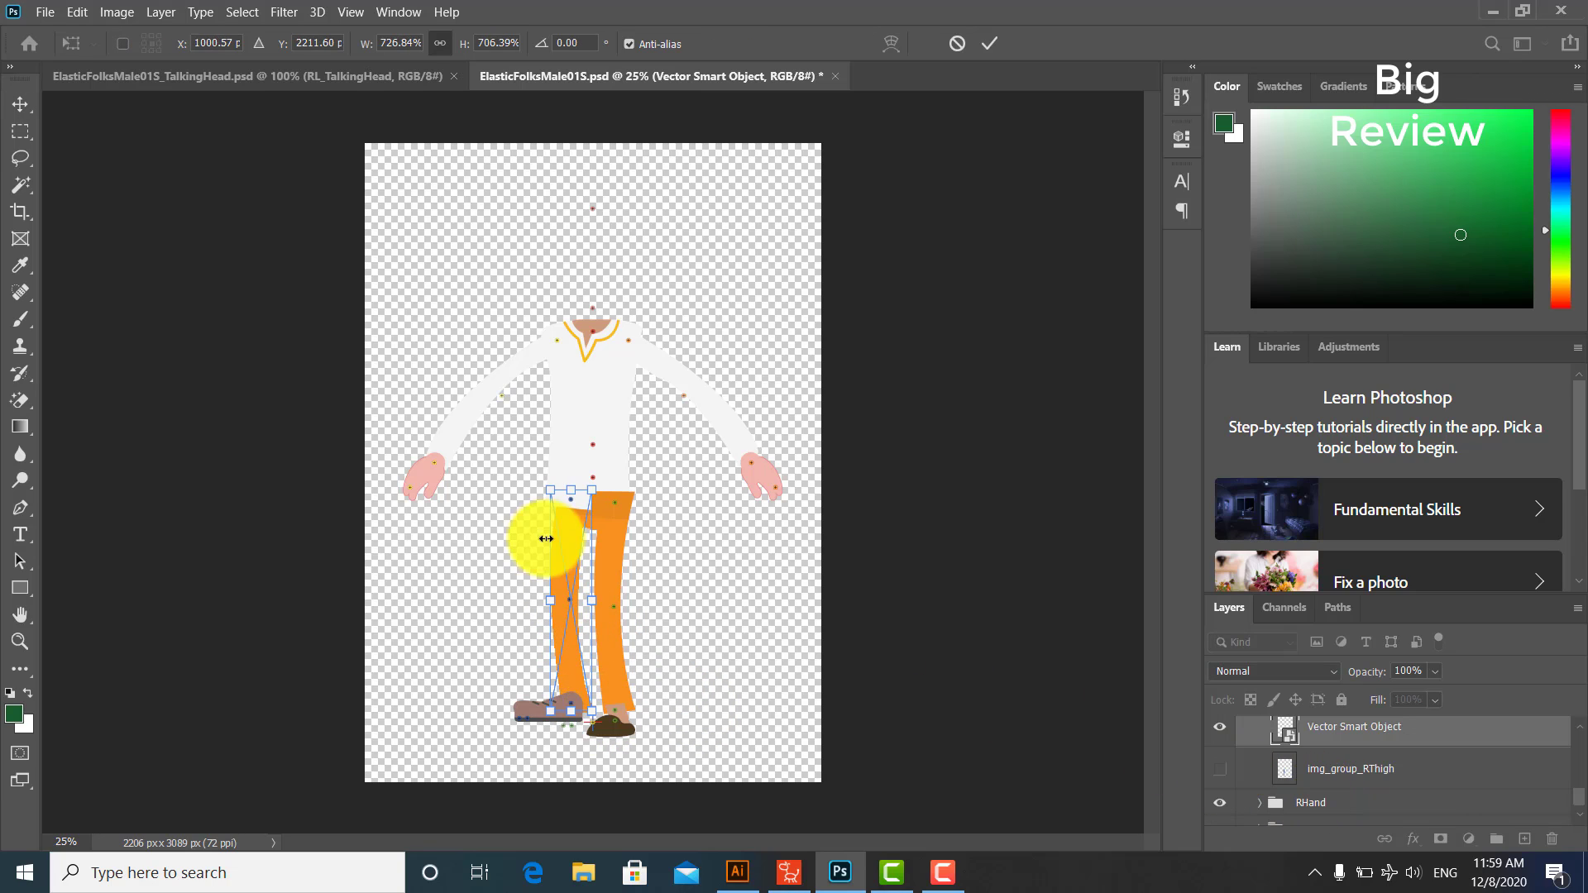
pyautogui.moveTo(547, 488); pyautogui.dragTo(548, 489)
pyautogui.press('Return')
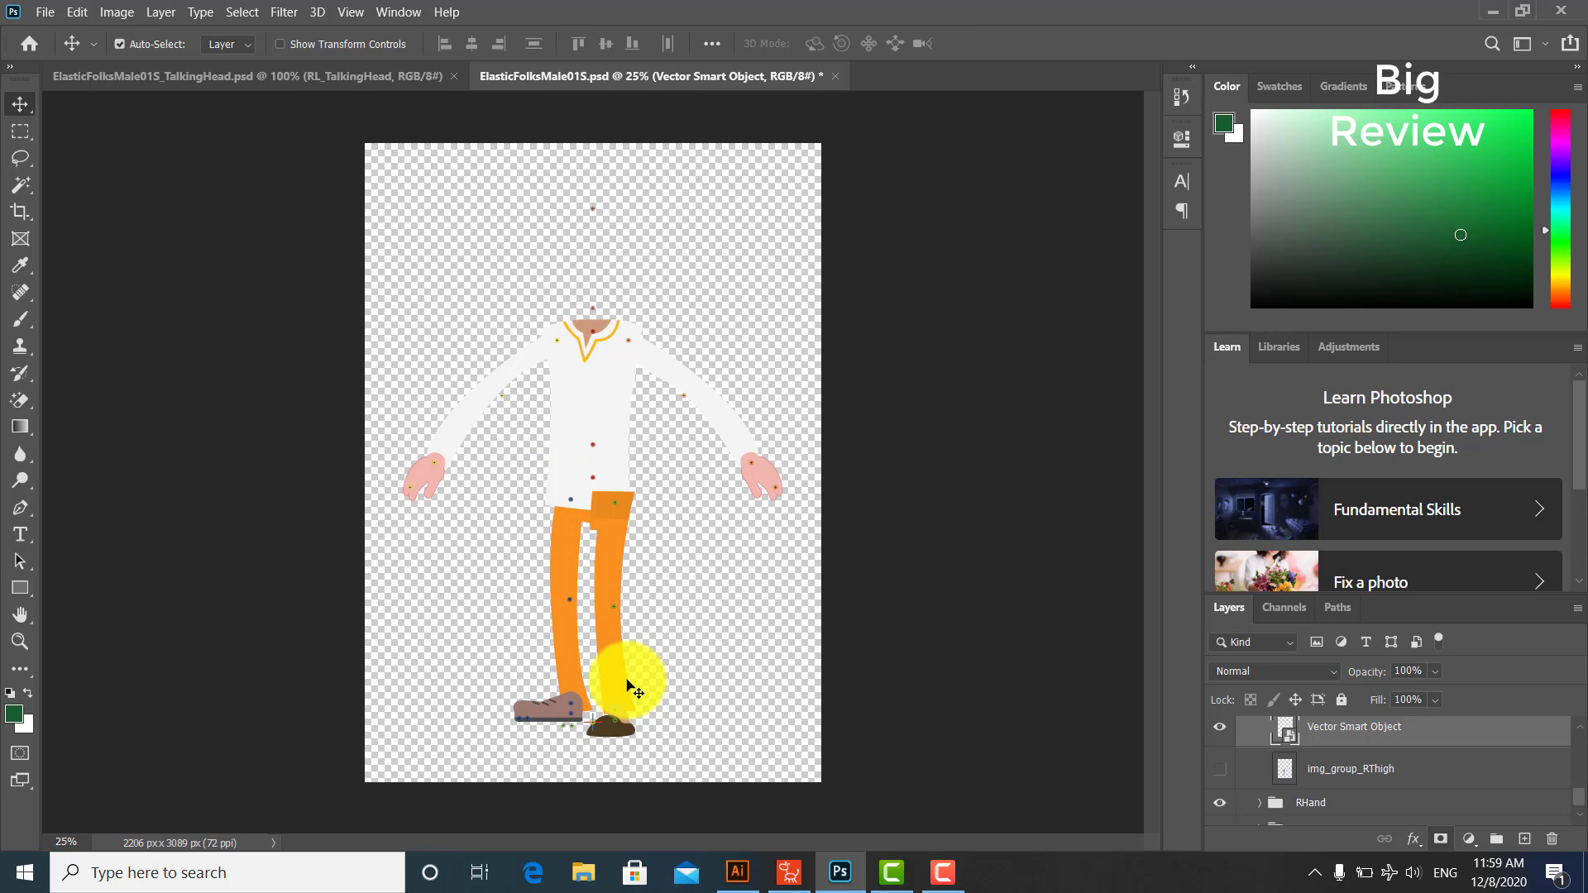
# Step: Nudge the left trouser leg slightly closer to the right one and collapse the LThigh and LFoot groups
pyautogui.moveTo(621, 681); pyautogui.dragTo(621, 681)
pyautogui.scroll(3, 1337, 765)
pyautogui.click(1260, 780)
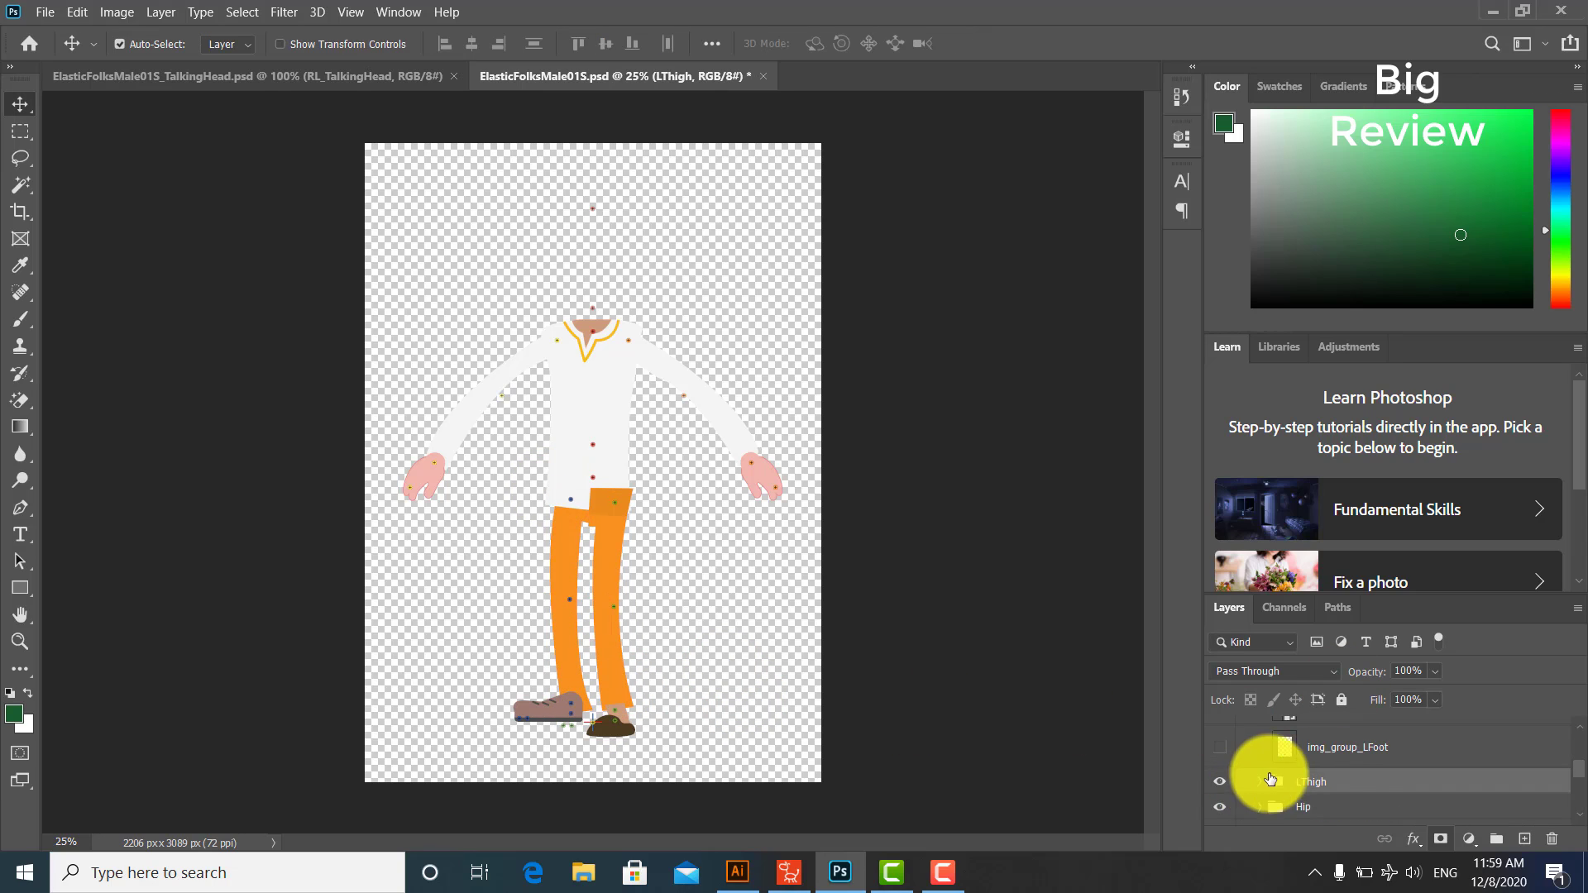
pyautogui.scroll(3, 1261, 773)
pyautogui.click(1260, 754)
pyautogui.click(1260, 750)
pyautogui.scroll(3, 1262, 761)
# Step: Transfer the other shoe and ankle from Illustrator to the Photoshop rig and scale them over the right foot
pyautogui.click(758, 877)
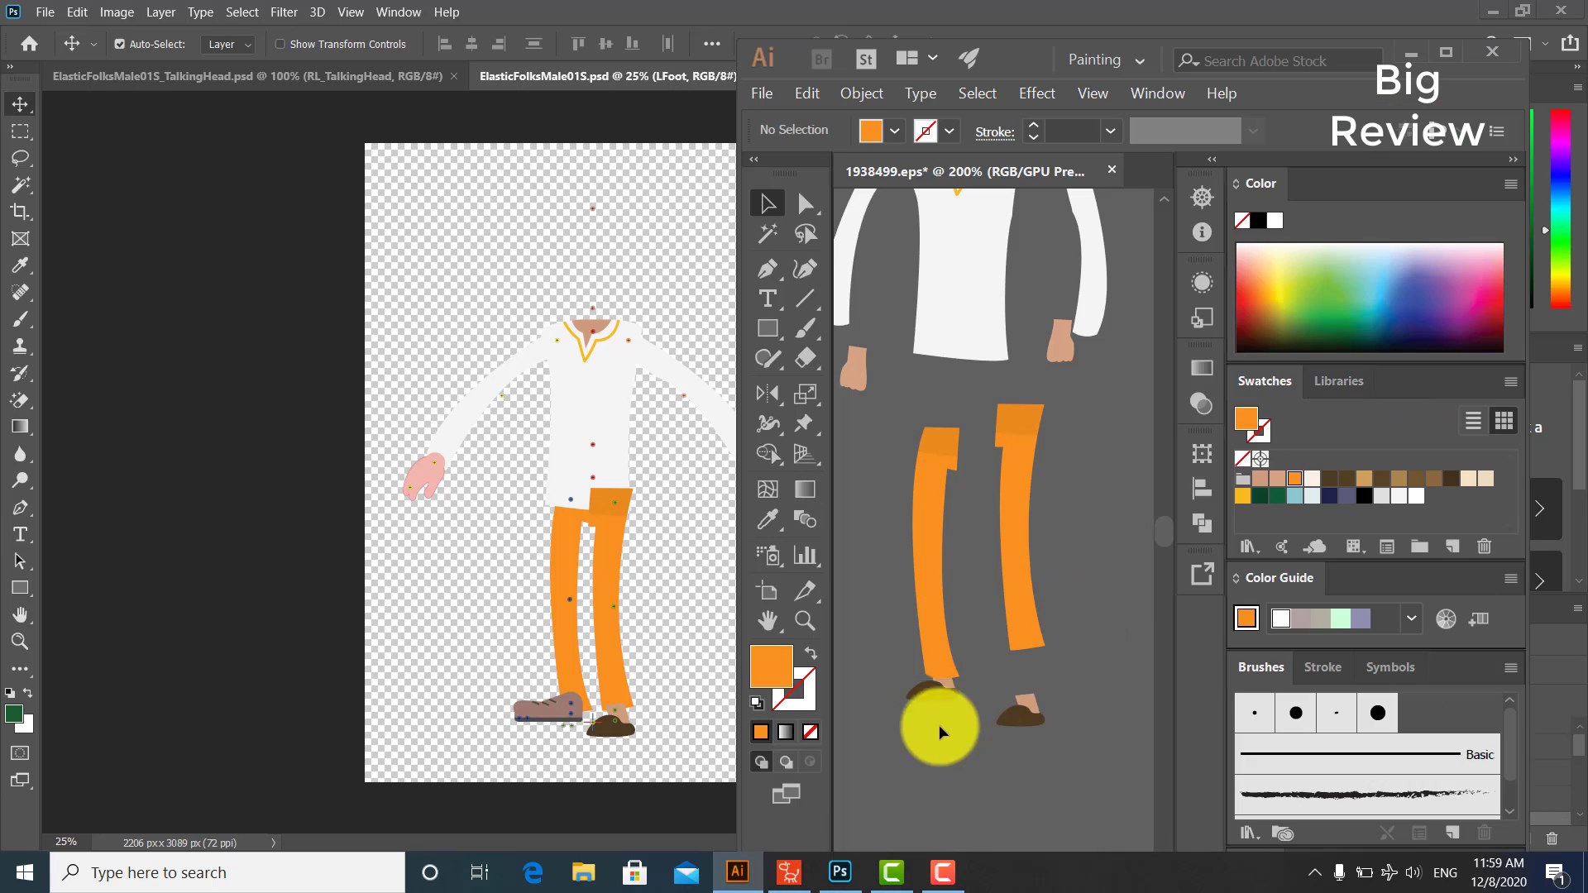
pyautogui.click(568, 718)
pyautogui.moveTo(567, 718); pyautogui.dragTo(617, 676)
pyautogui.moveTo(595, 711); pyautogui.dragTo(569, 728)
pyautogui.scroll(-3, 1326, 781)
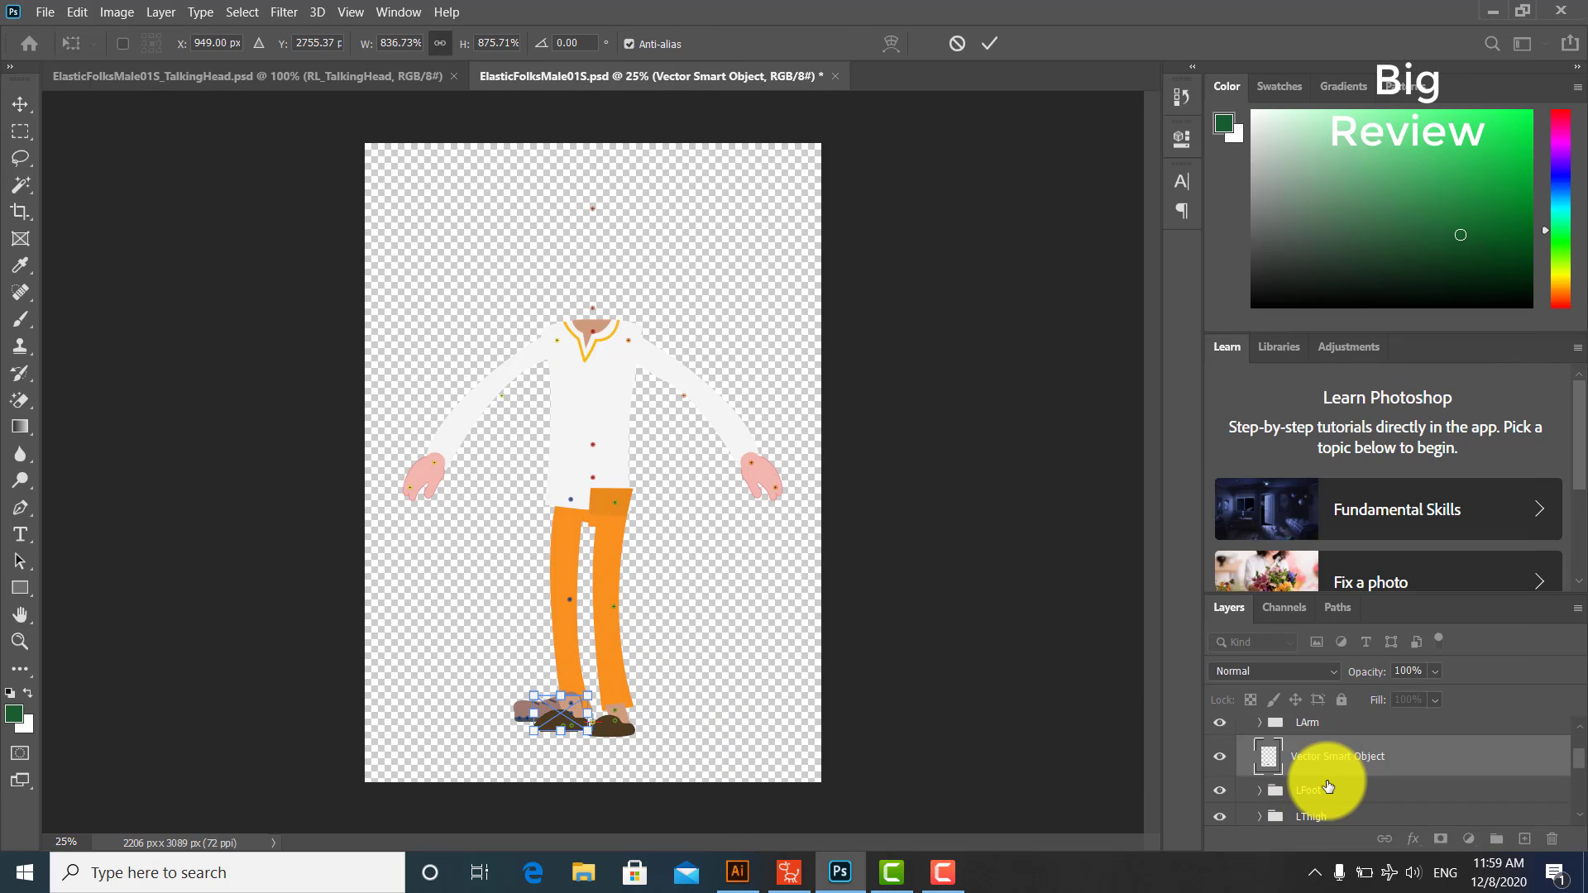
pyautogui.scroll(1, 1326, 781)
pyautogui.scroll(-1, 1326, 781)
# Step: Move the new shoe layer into the RFoot group and hide the img_group_RFoot layer
pyautogui.click(1219, 789)
pyautogui.click(1219, 789)
pyautogui.scroll(-3, 1319, 807)
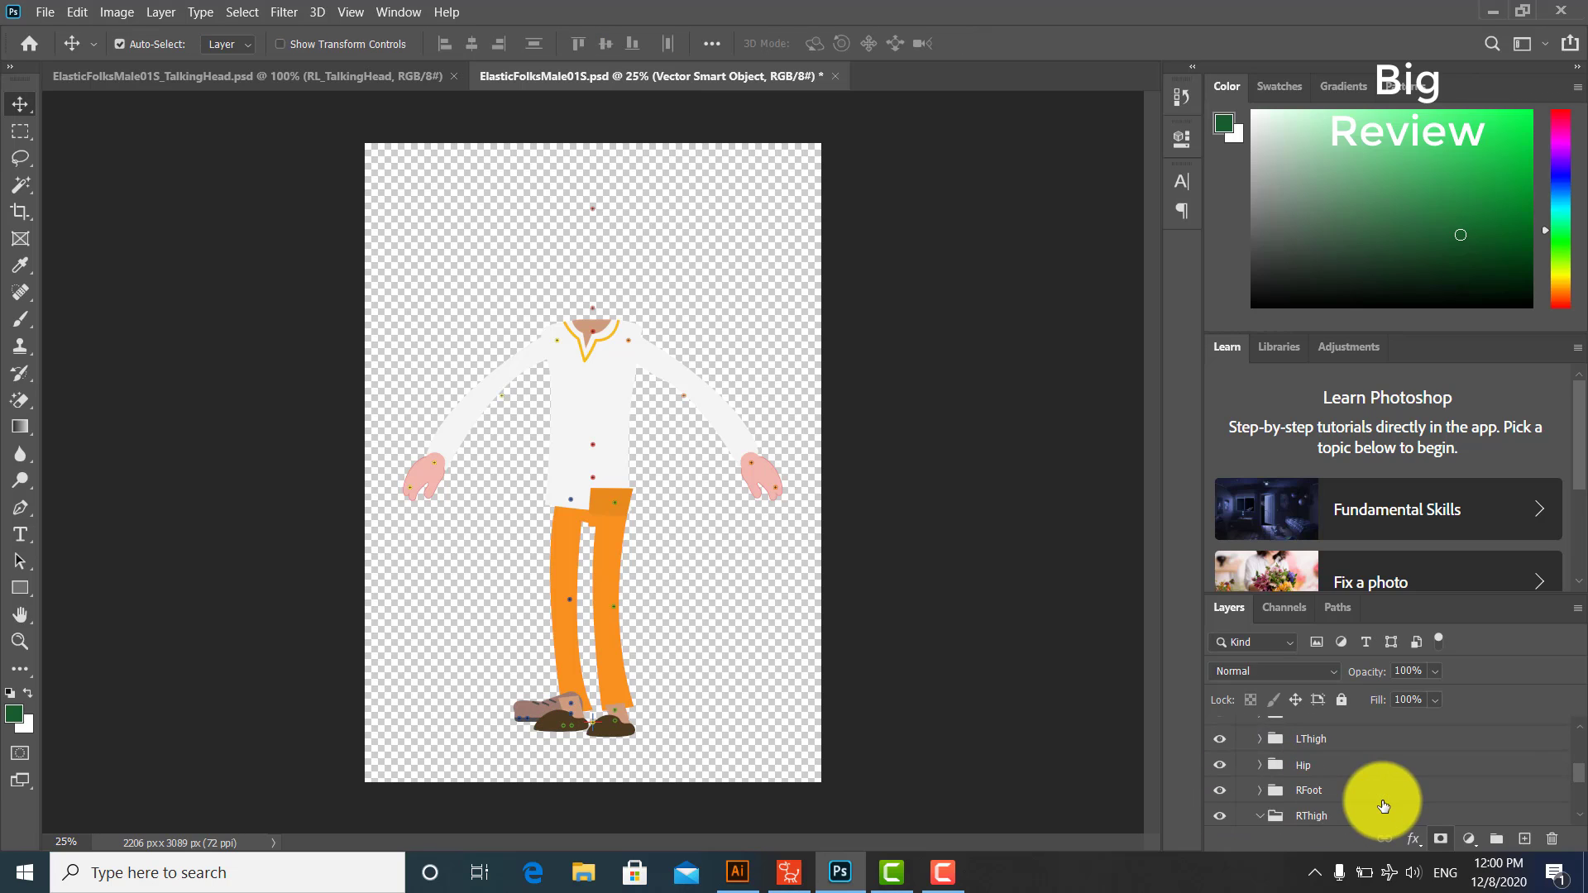
pyautogui.scroll(2, 1383, 807)
pyautogui.moveTo(1365, 735); pyautogui.dragTo(1281, 798)
pyautogui.click(1219, 807)
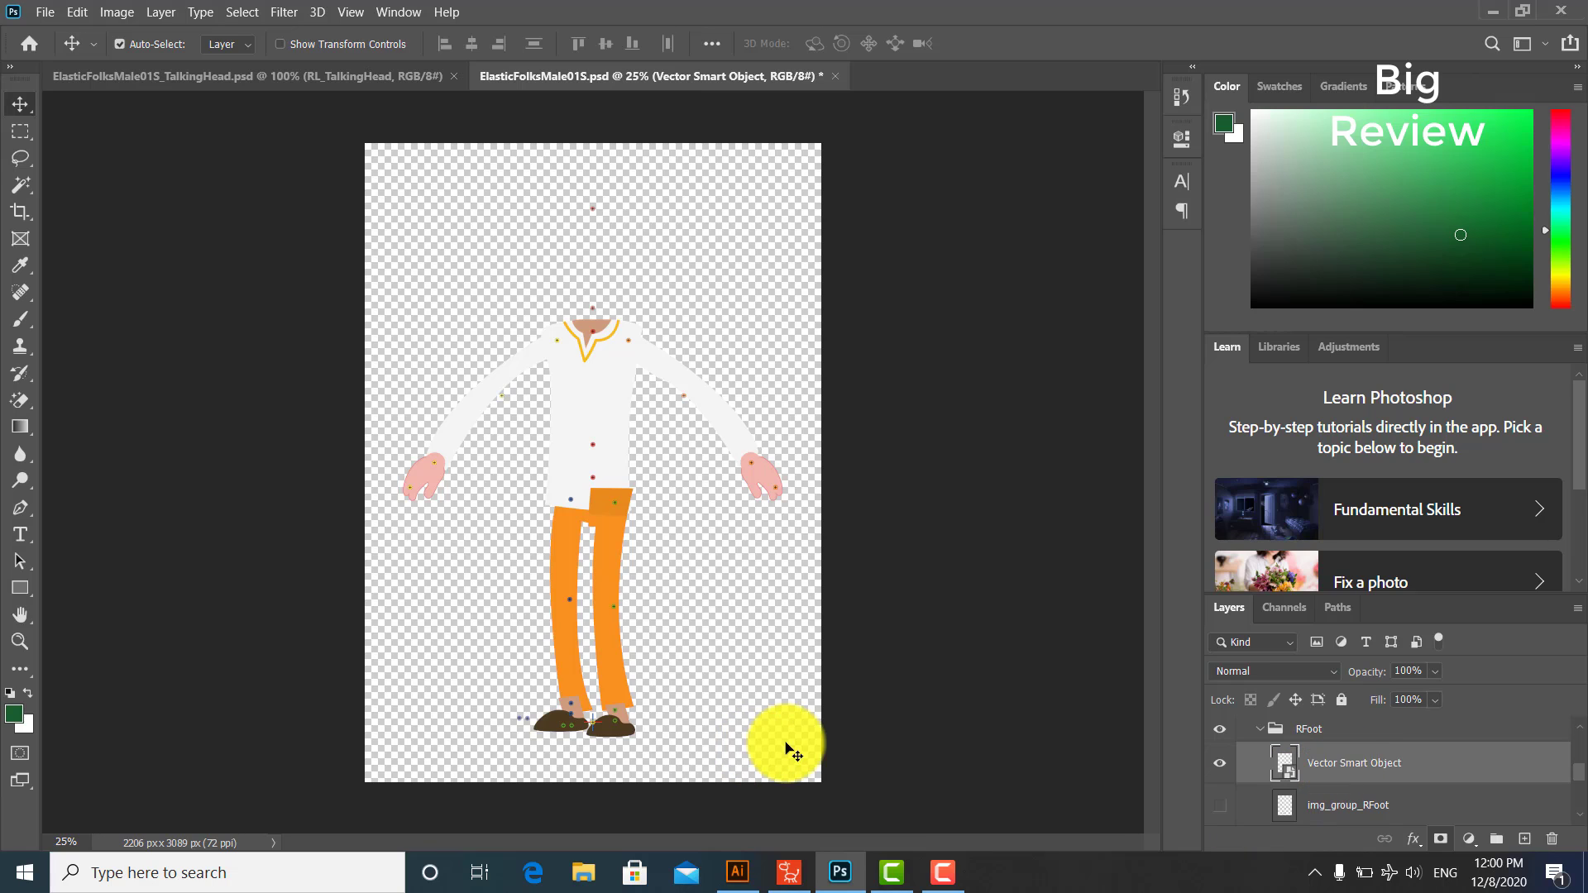
# Step: Refit the new right shoe under its orange trouser leg and collapse the RFoot group
pyautogui.hotkey('ctrl', 't')
pyautogui.scroll(2, 555, 704)
pyautogui.moveTo(548, 634); pyautogui.dragTo(566, 635)
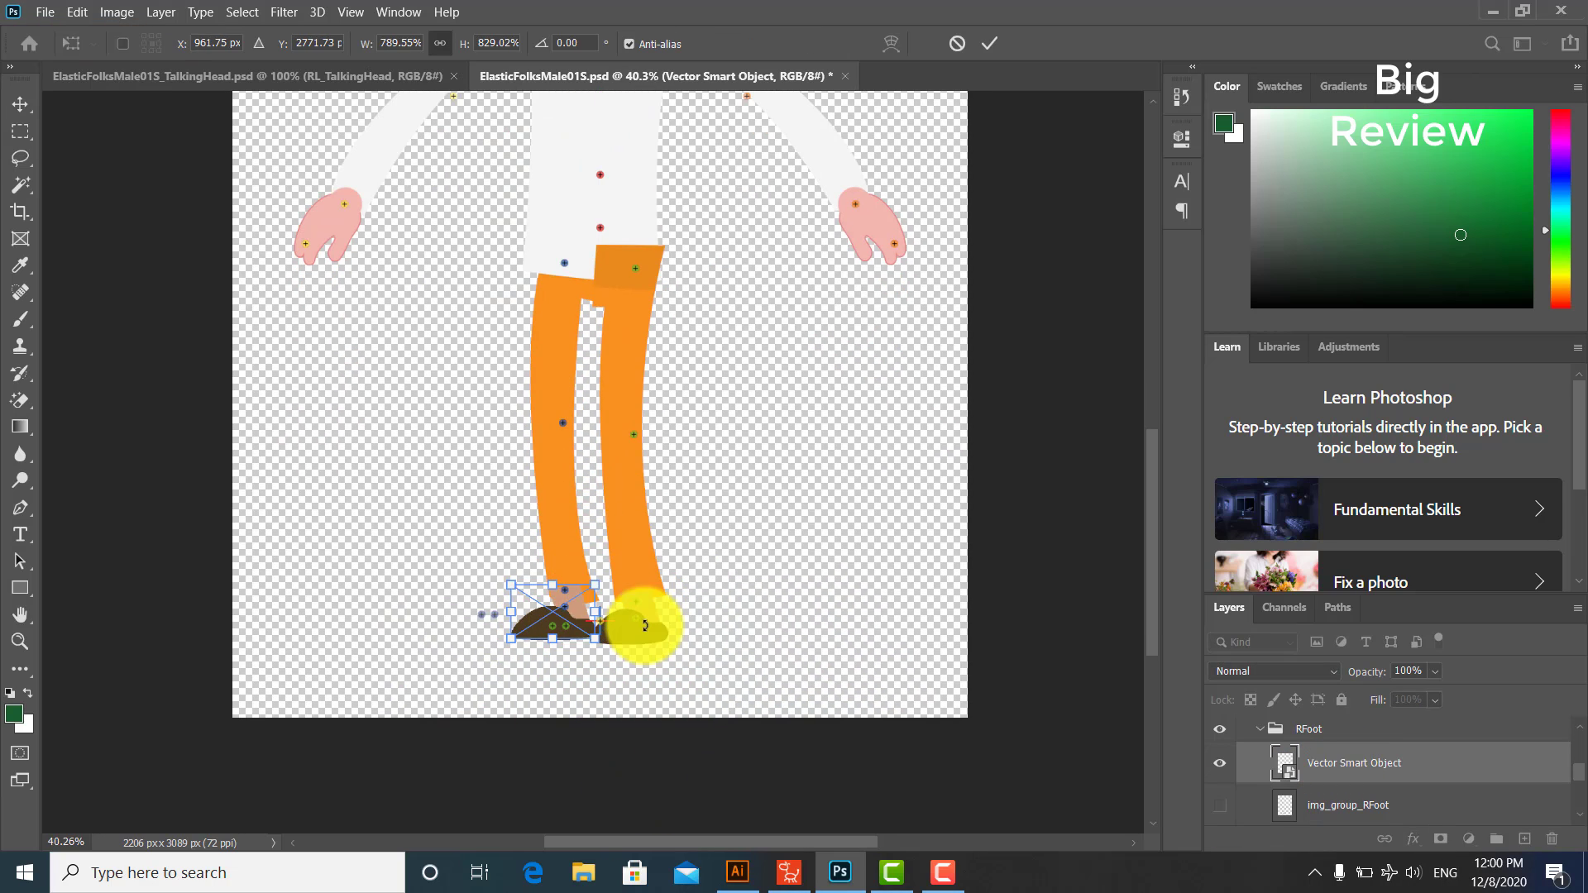
pyautogui.press('Return')
pyautogui.scroll(5, 648, 521)
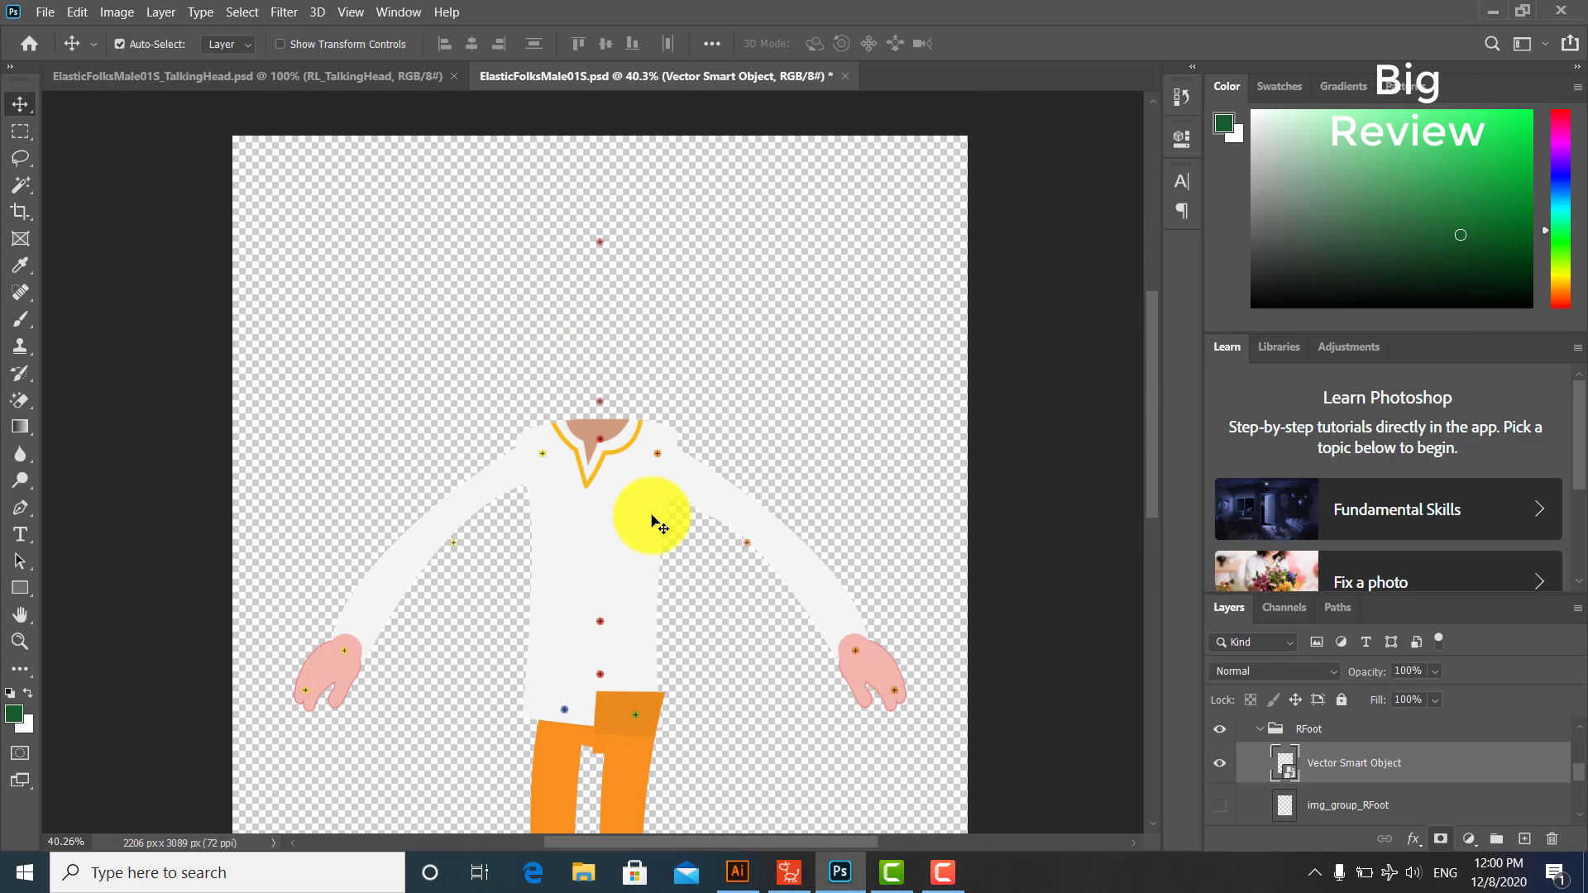
pyautogui.click(1258, 735)
pyautogui.scroll(-2, 756, 692)
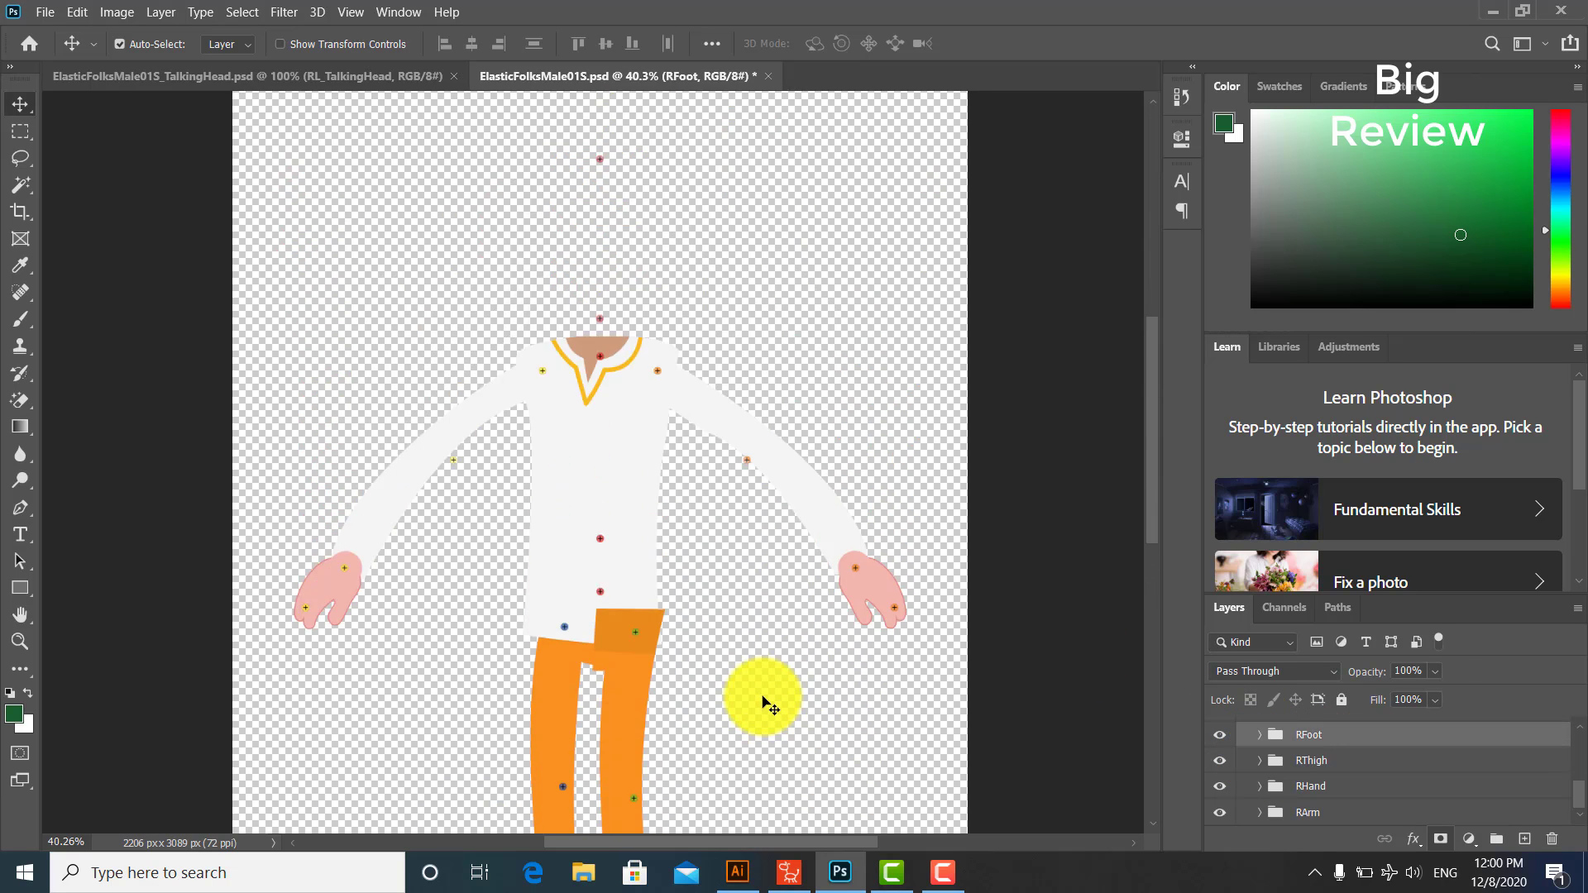
# Step: Bring up ElasticFolksMale01S_TalkingHead.psd in Photoshop, and in Illustrator move the man's head up clear of the shirt
pyautogui.click(379, 81)
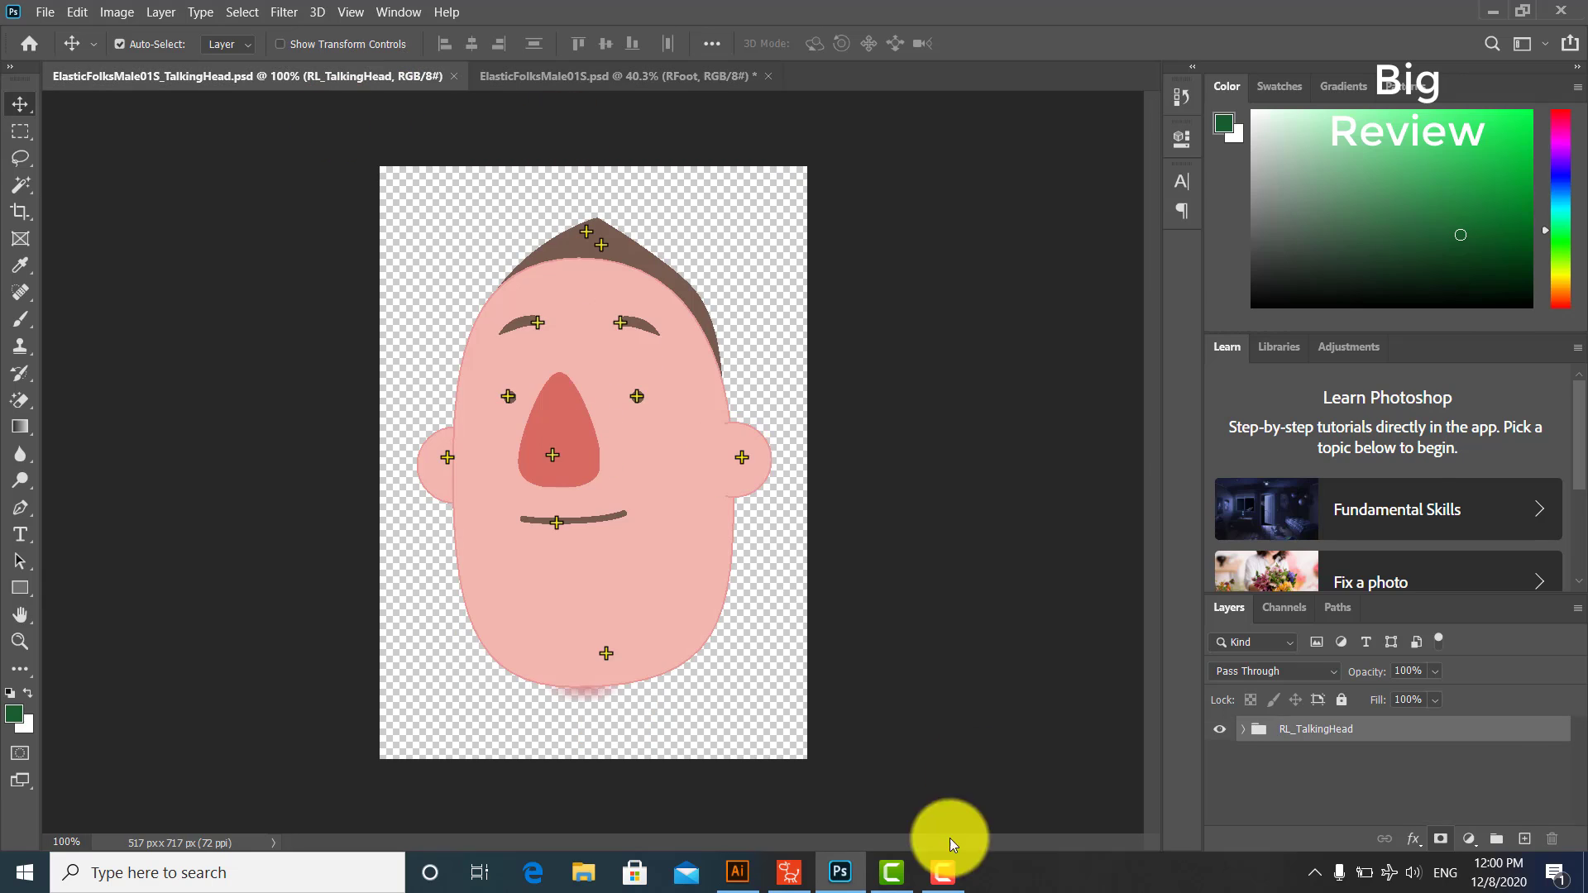
pyautogui.click(740, 871)
pyautogui.scroll(3, 1081, 505)
pyautogui.scroll(5, 733, 475)
pyautogui.click(732, 475)
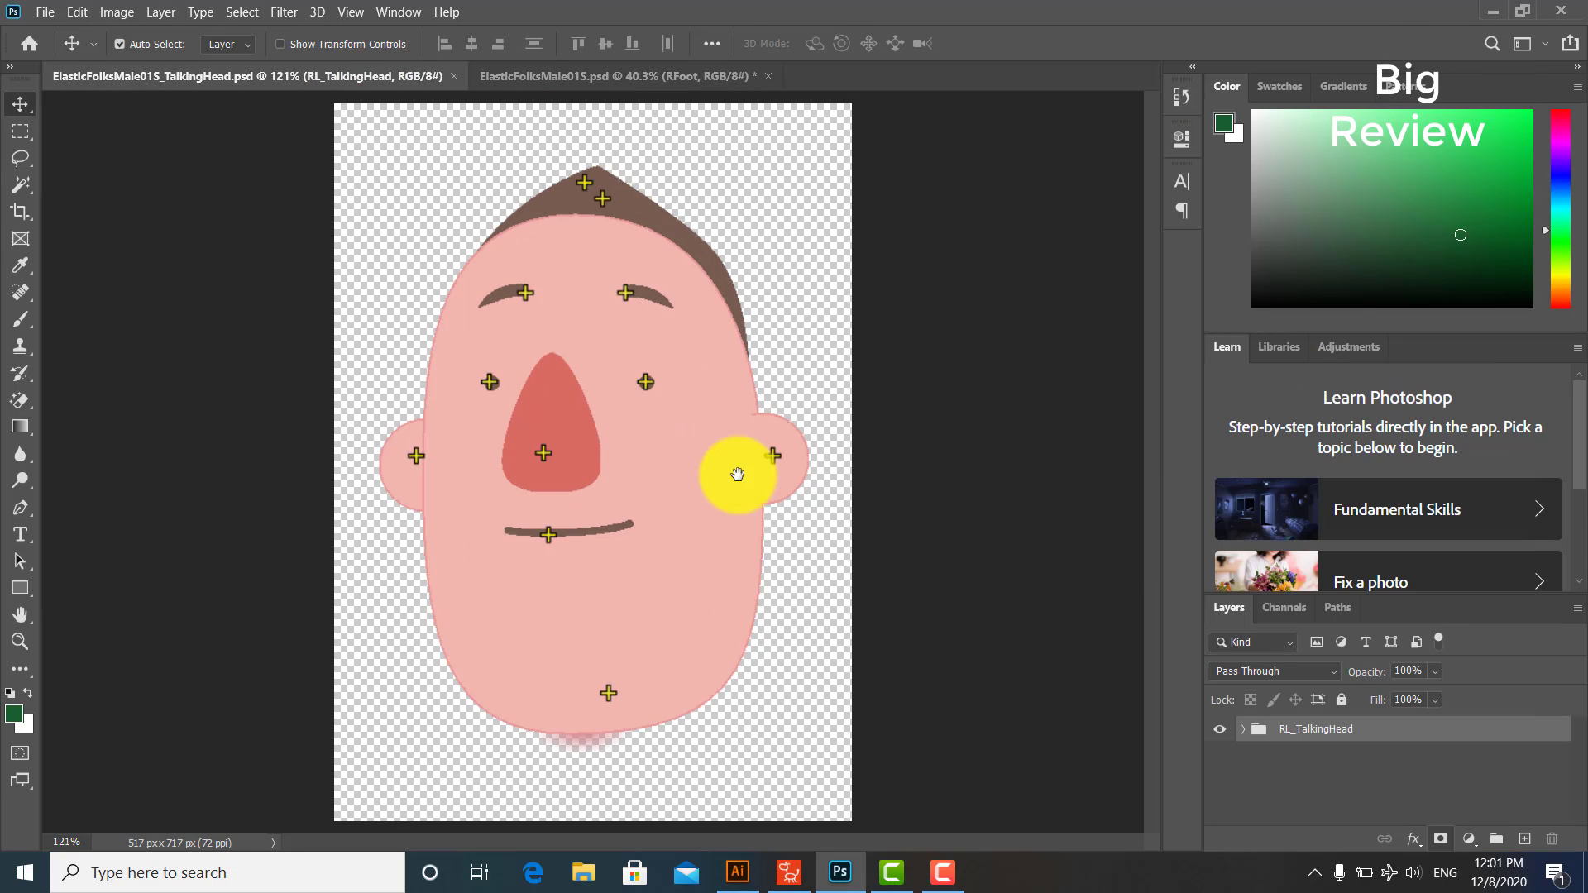
pyautogui.click(740, 871)
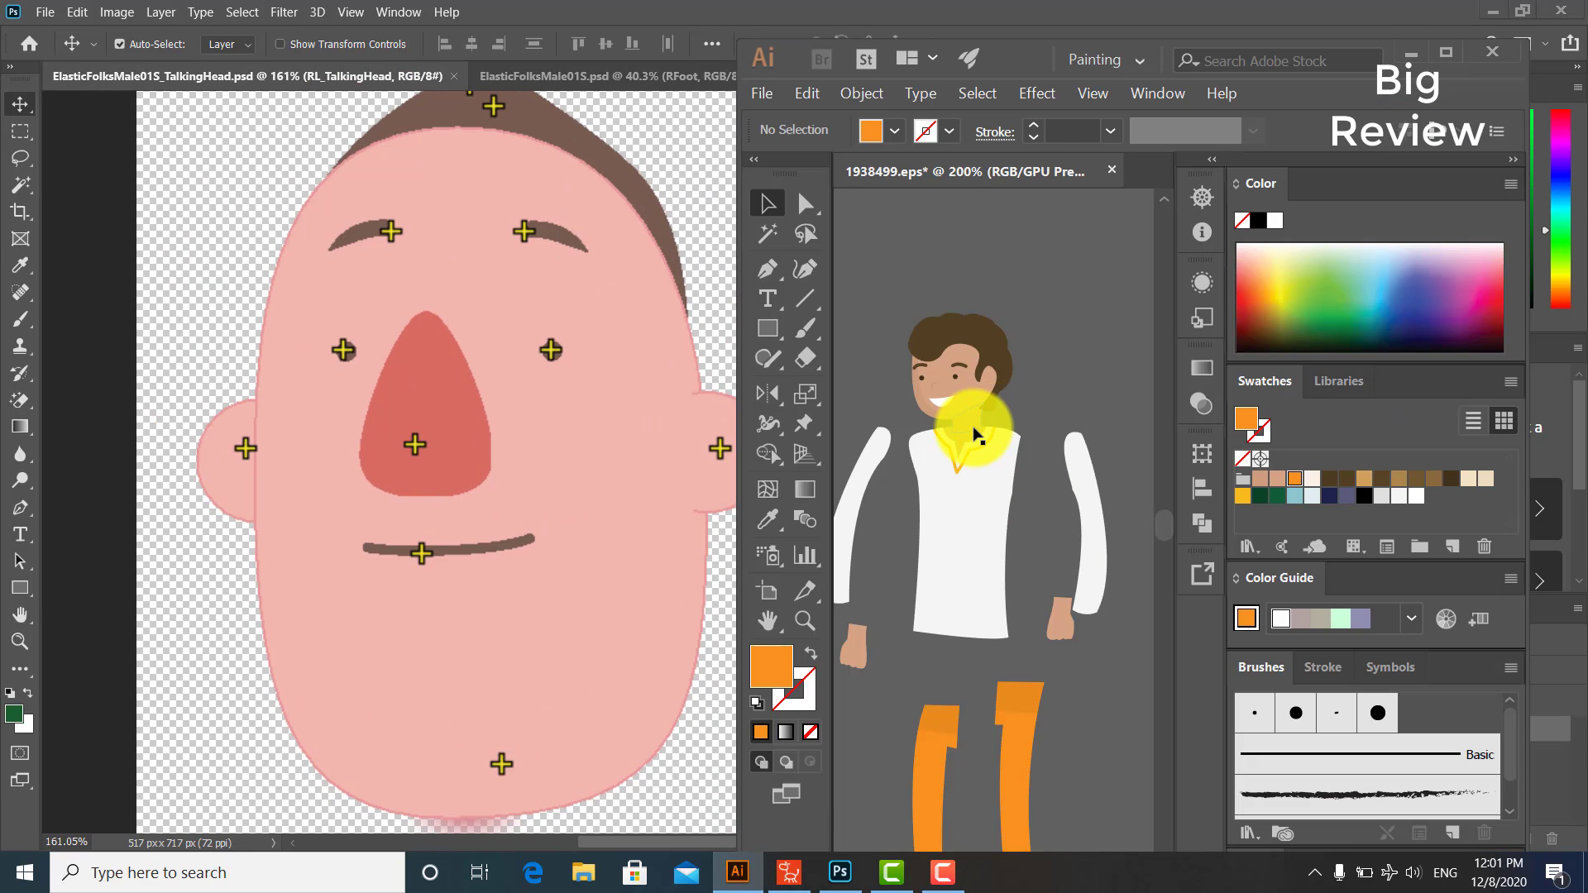
pyautogui.click(976, 416)
pyautogui.moveTo(975, 414); pyautogui.dragTo(982, 352)
pyautogui.scroll(3, 1067, 571)
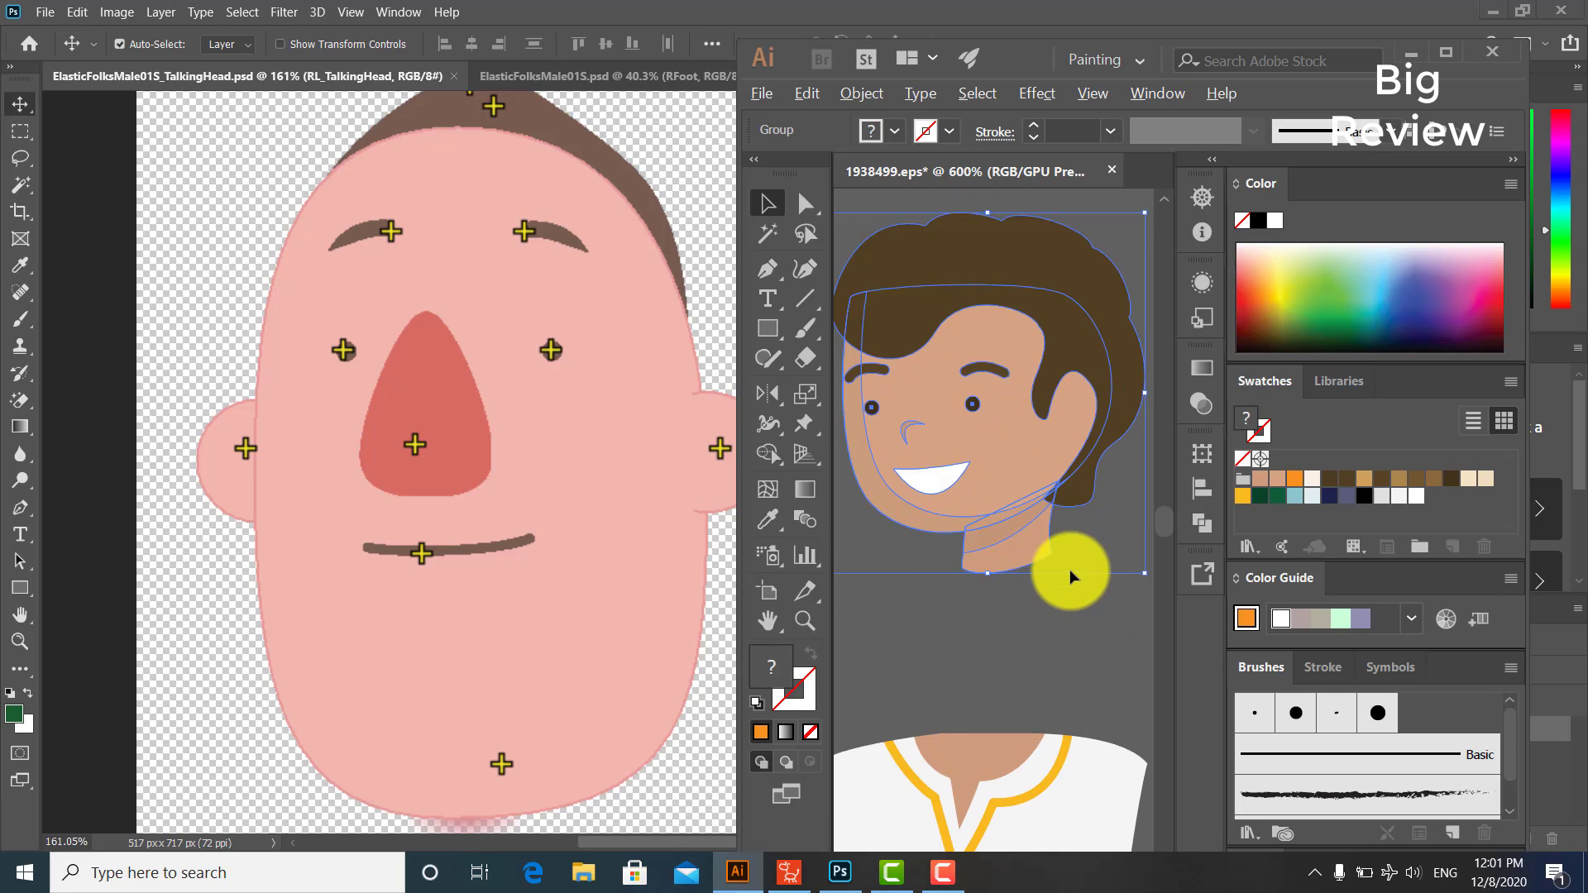
# Step: Ungroup the head and pull the mouth, nose, eyes and eyebrows off the face as separate parts
pyautogui.scroll(-1, 1067, 577)
pyautogui.click(1069, 584)
pyautogui.rightClick(991, 506)
pyautogui.click(1063, 653)
pyautogui.click(1051, 625)
pyautogui.moveTo(978, 509); pyautogui.dragTo(911, 616)
pyautogui.moveTo(1004, 458); pyautogui.dragTo(1083, 648)
pyautogui.moveTo(937, 461); pyautogui.dragTo(1008, 629)
pyautogui.moveTo(933, 436); pyautogui.dragTo(886, 532)
pyautogui.moveTo(1026, 435); pyautogui.dragTo(1118, 589)
pyautogui.moveTo(963, 484); pyautogui.dragTo(978, 624)
pyautogui.click(877, 389)
# Step: Back in Photoshop, expand the RL_TalkingHead group and its Center subgroup to look through the facial part groups
pyautogui.click(638, 212)
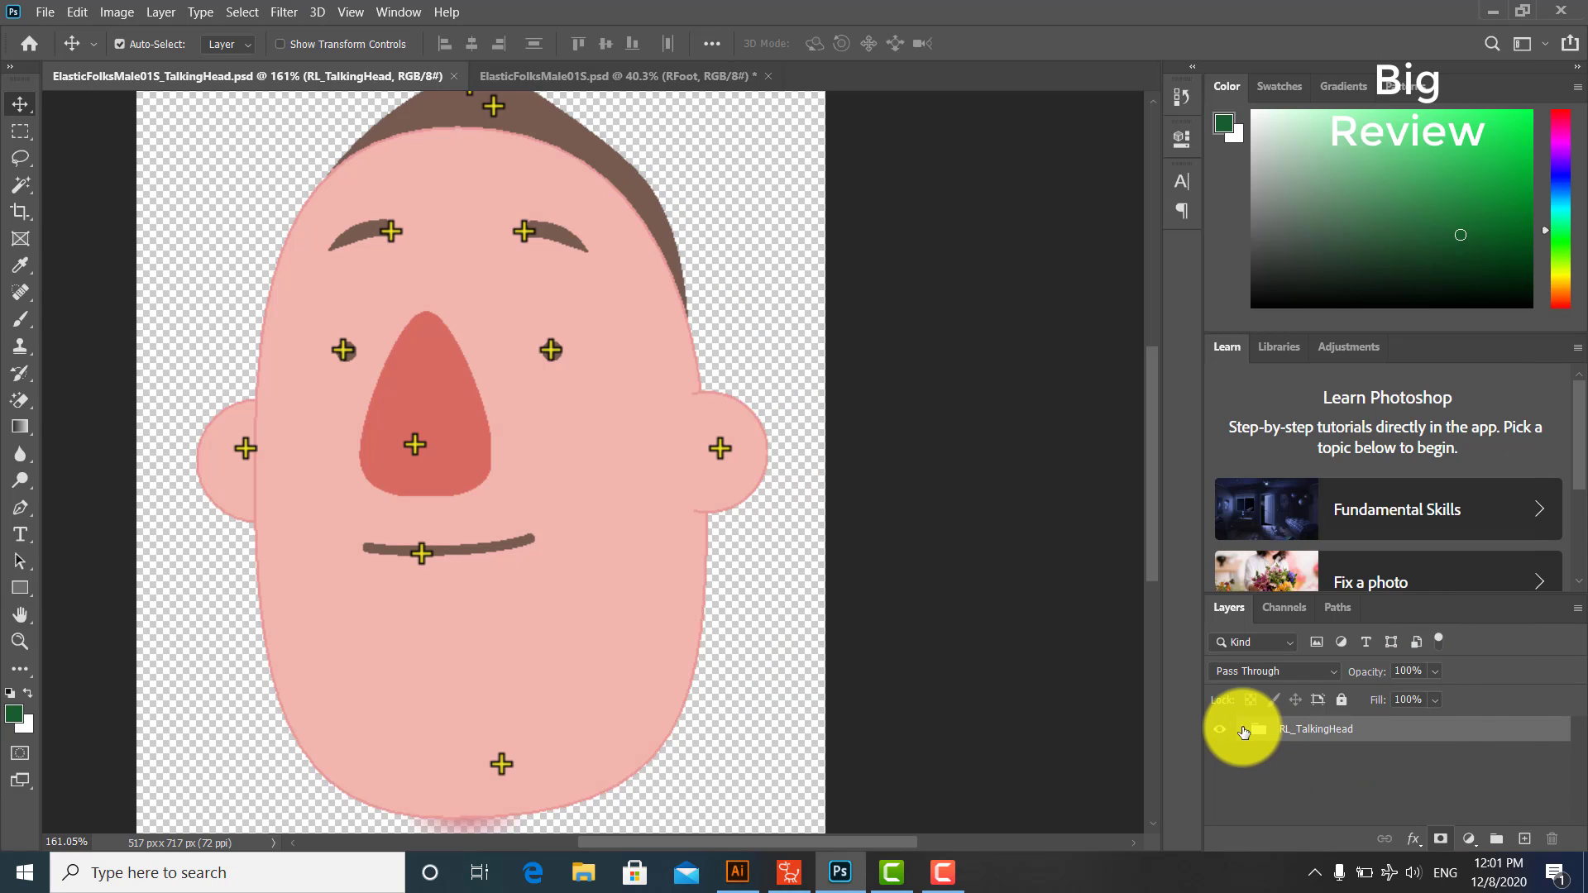
pyautogui.click(1221, 755)
pyautogui.click(1260, 781)
pyautogui.scroll(-3, 1340, 799)
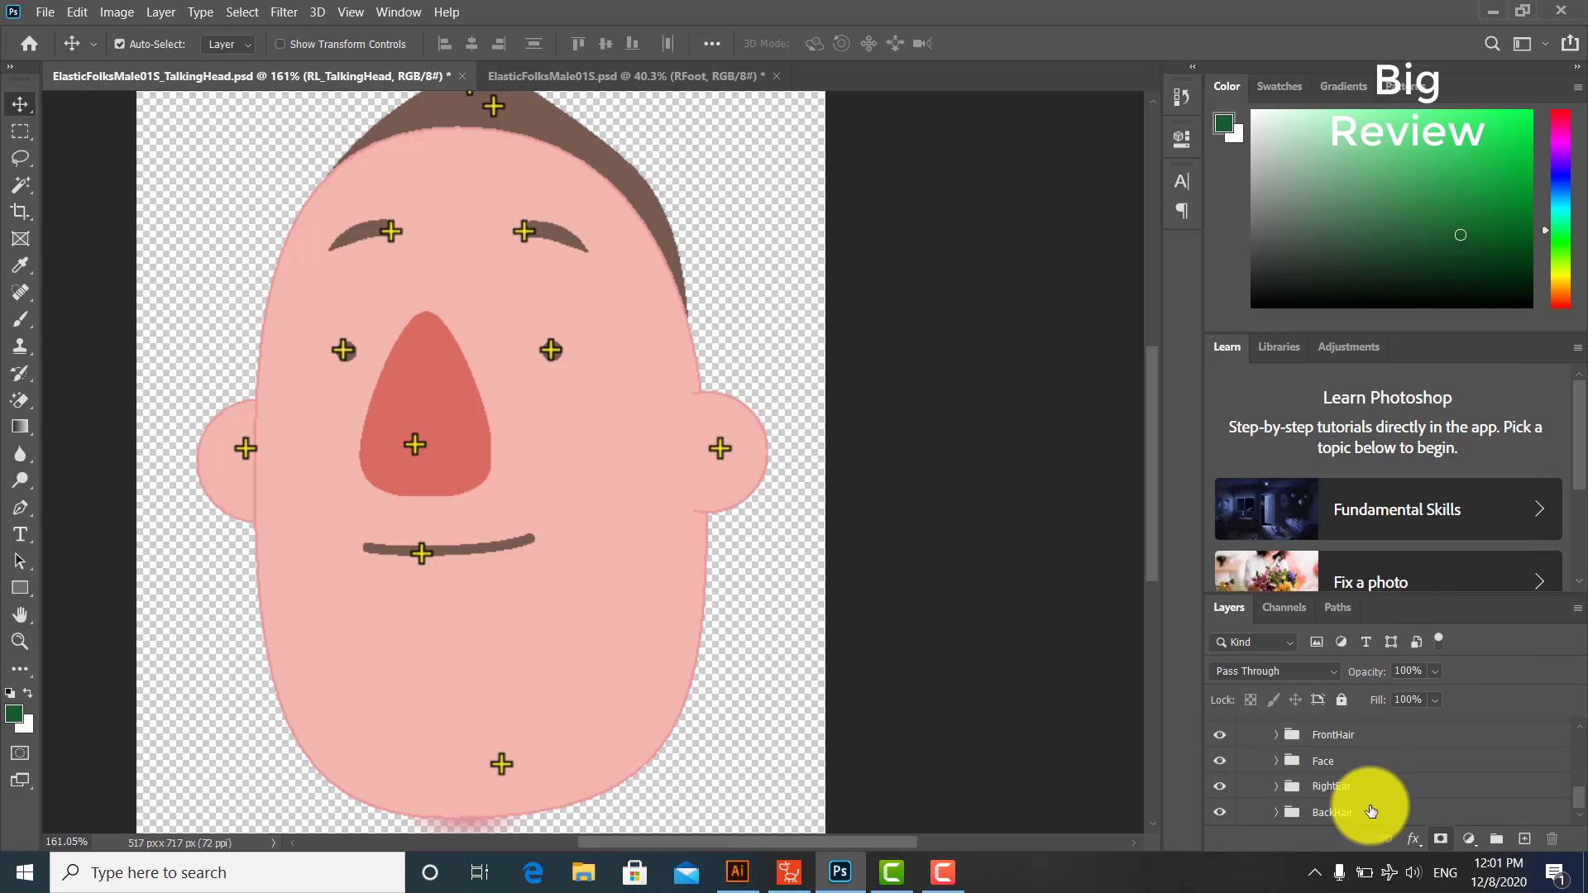
pyautogui.click(1214, 788)
pyautogui.scroll(3, 1311, 787)
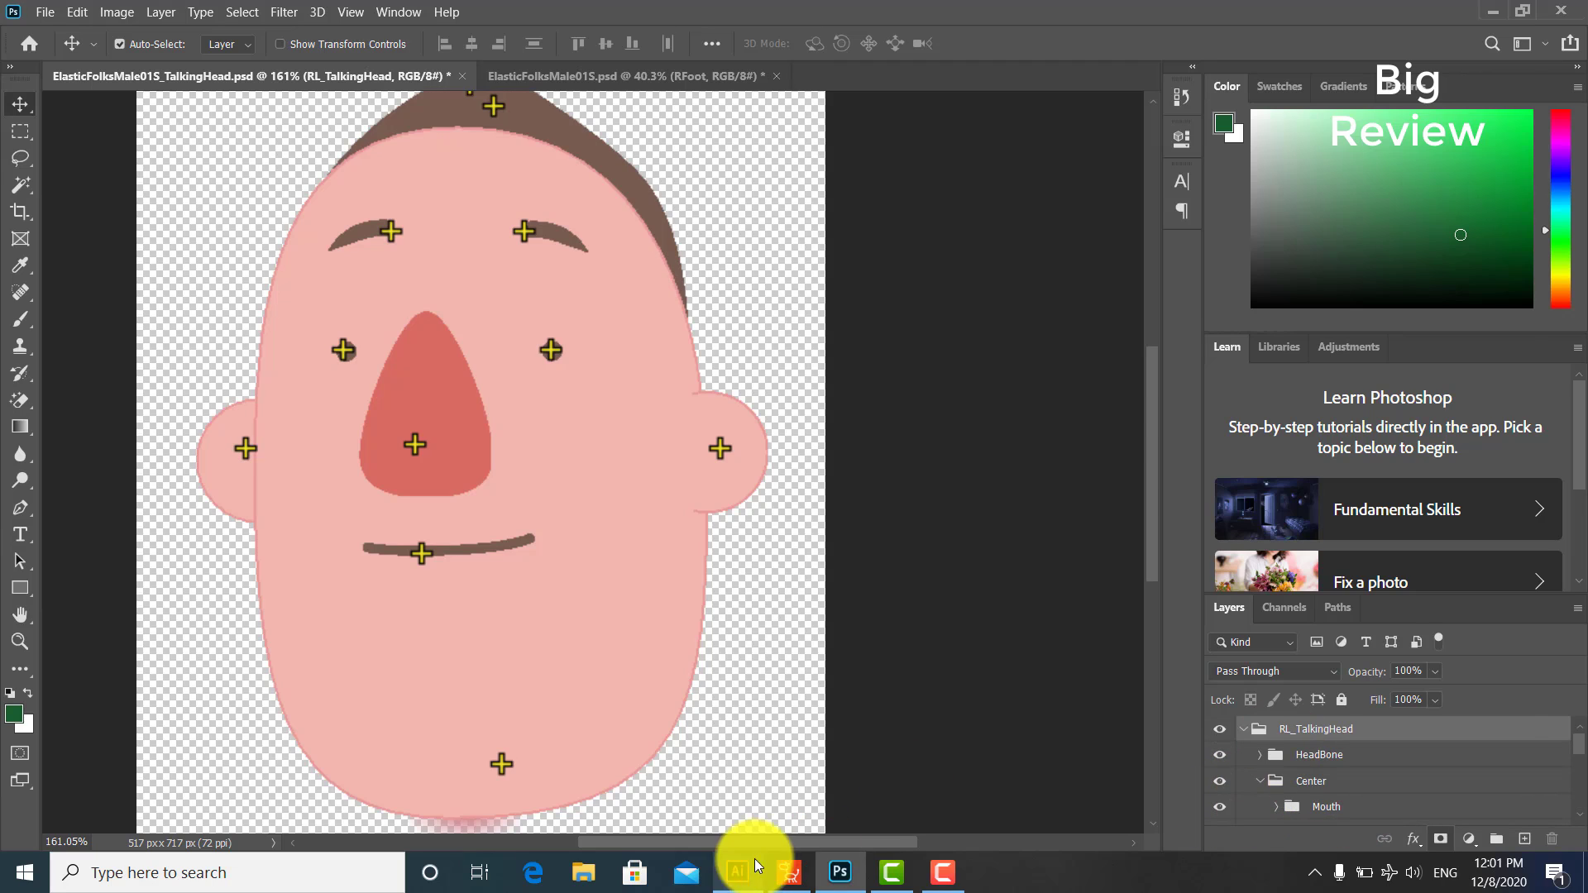
pyautogui.click(738, 870)
pyautogui.click(1035, 293)
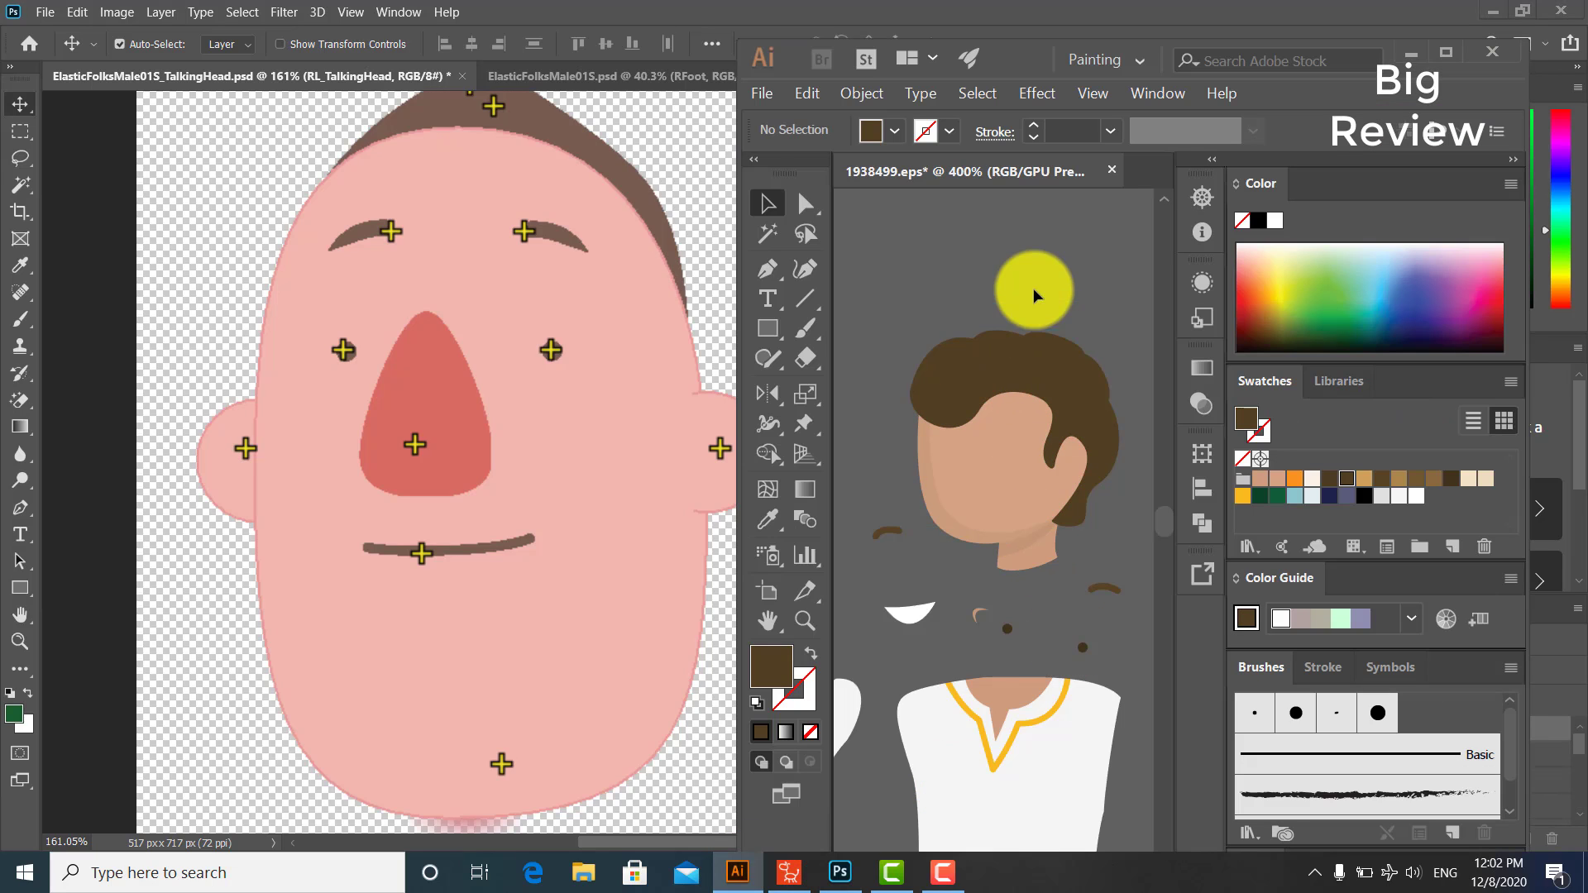
pyautogui.moveTo(1073, 303); pyautogui.dragTo(1016, 500)
pyautogui.moveTo(1017, 500); pyautogui.dragTo(759, 701)
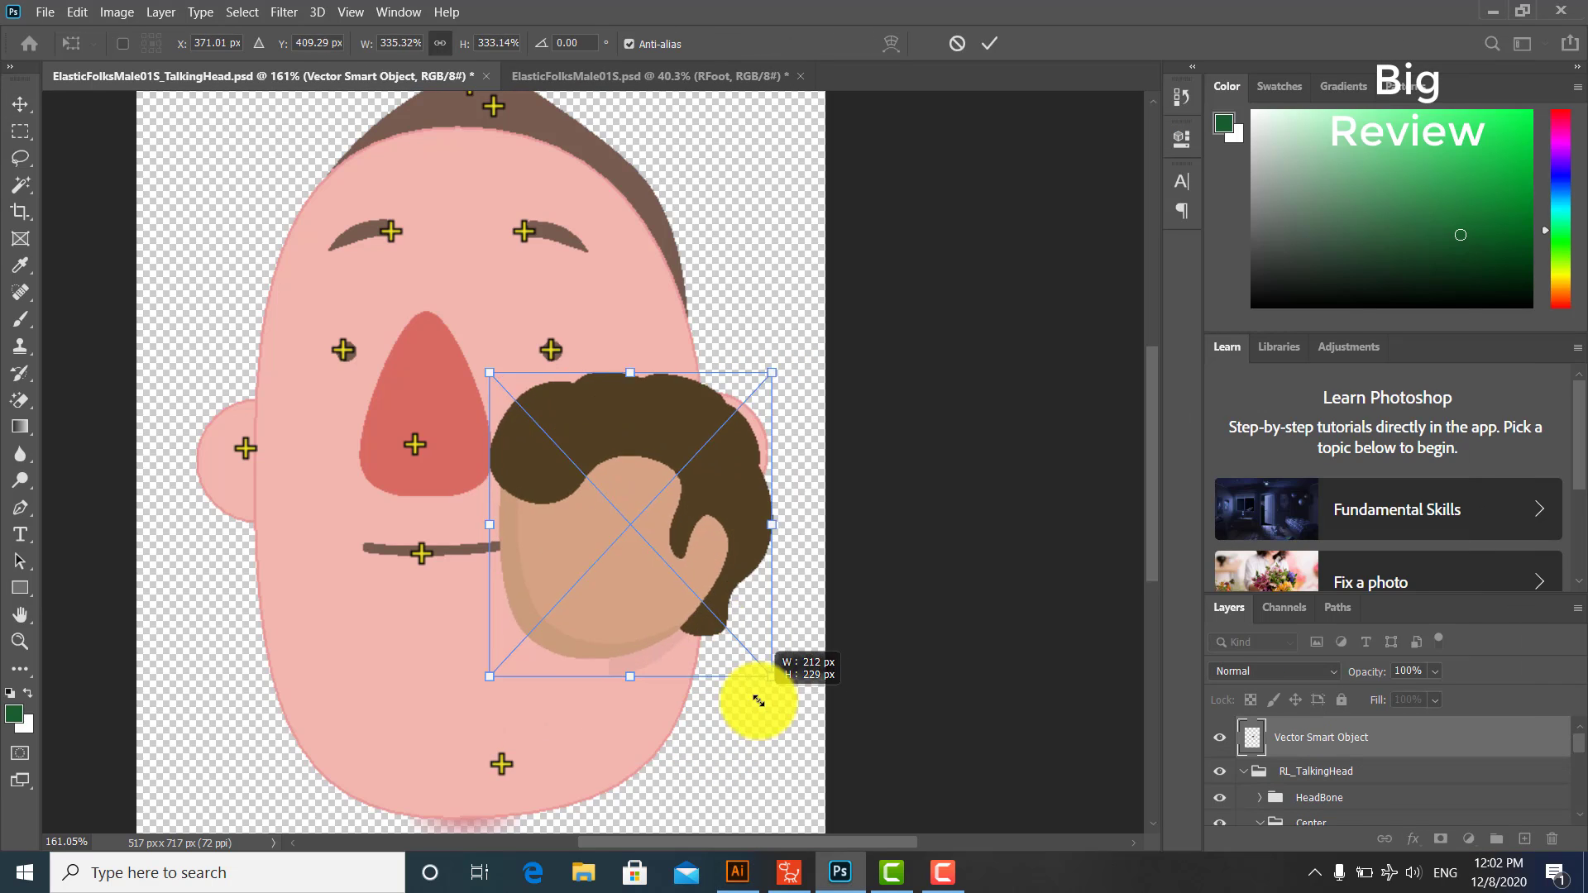
pyautogui.moveTo(489, 372); pyautogui.dragTo(217, 137)
pyautogui.moveTo(245, 688); pyautogui.dragTo(197, 843)
pyautogui.scroll(-1, 775, 810)
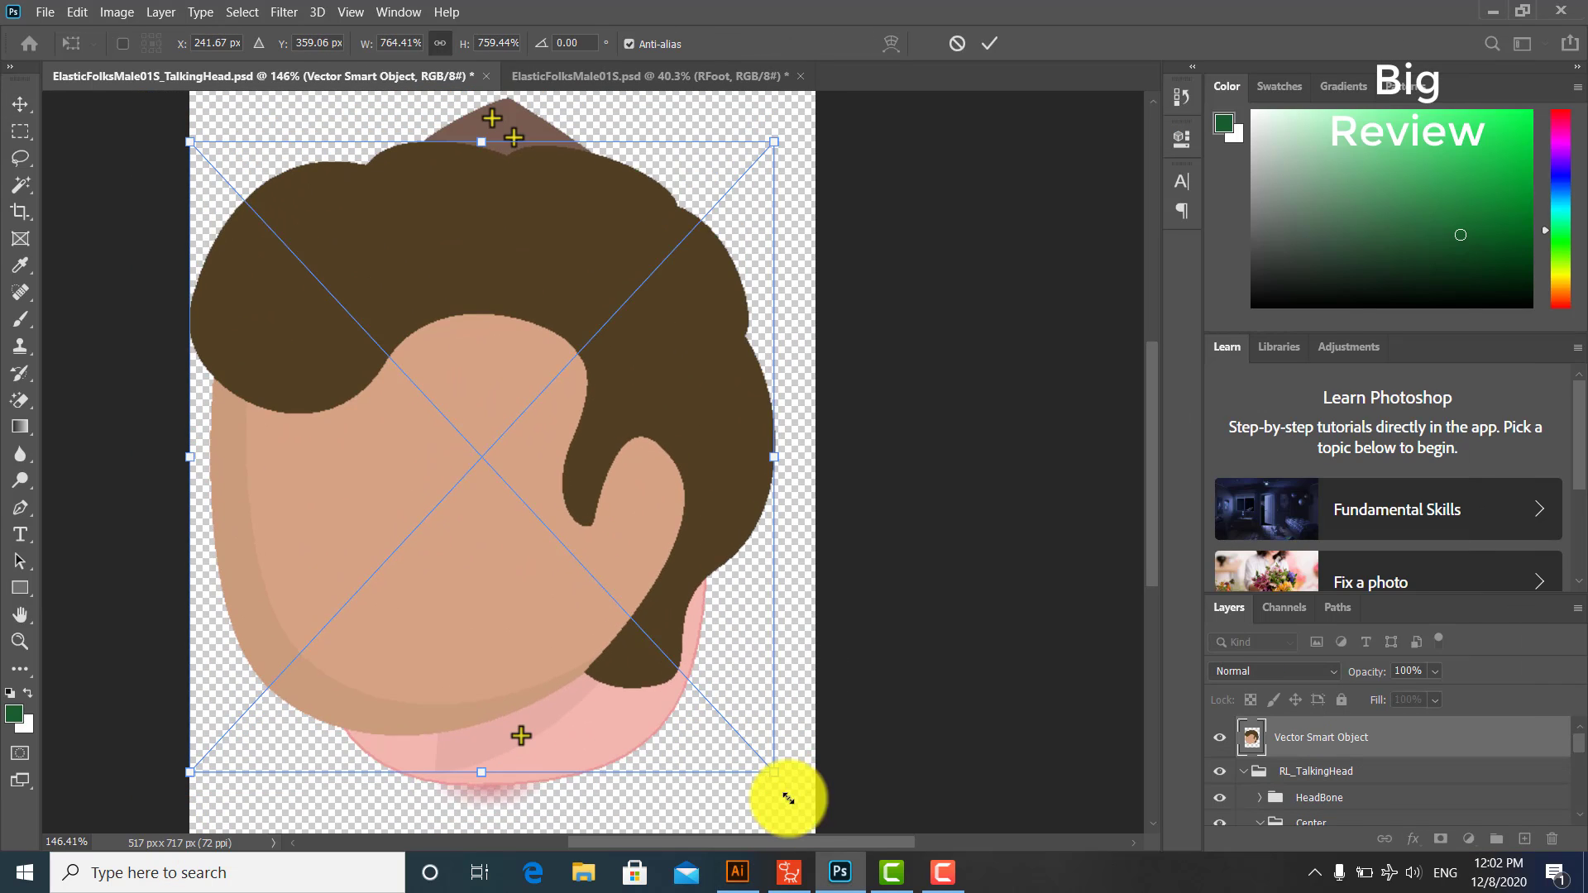
pyautogui.moveTo(785, 796); pyautogui.dragTo(837, 821)
pyautogui.moveTo(500, 143); pyautogui.dragTo(500, 94)
pyautogui.press('Return')
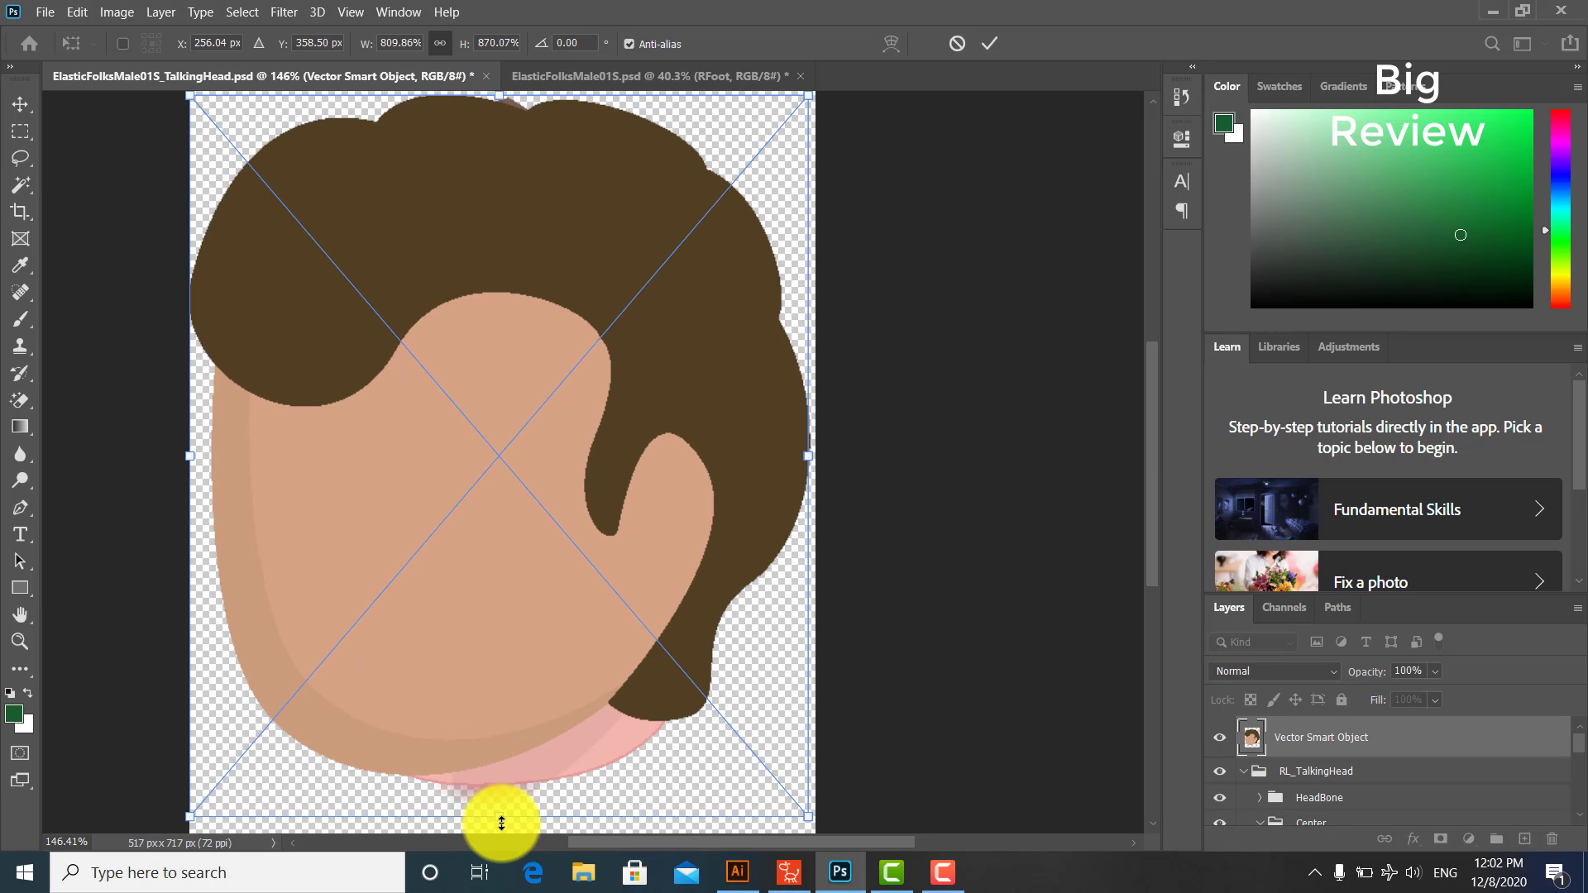
pyautogui.press('Delete')
# Step: Copy the faceless head with its hair and neck from Illustrator and paste it into the talking head document in Photoshop
pyautogui.click(739, 873)
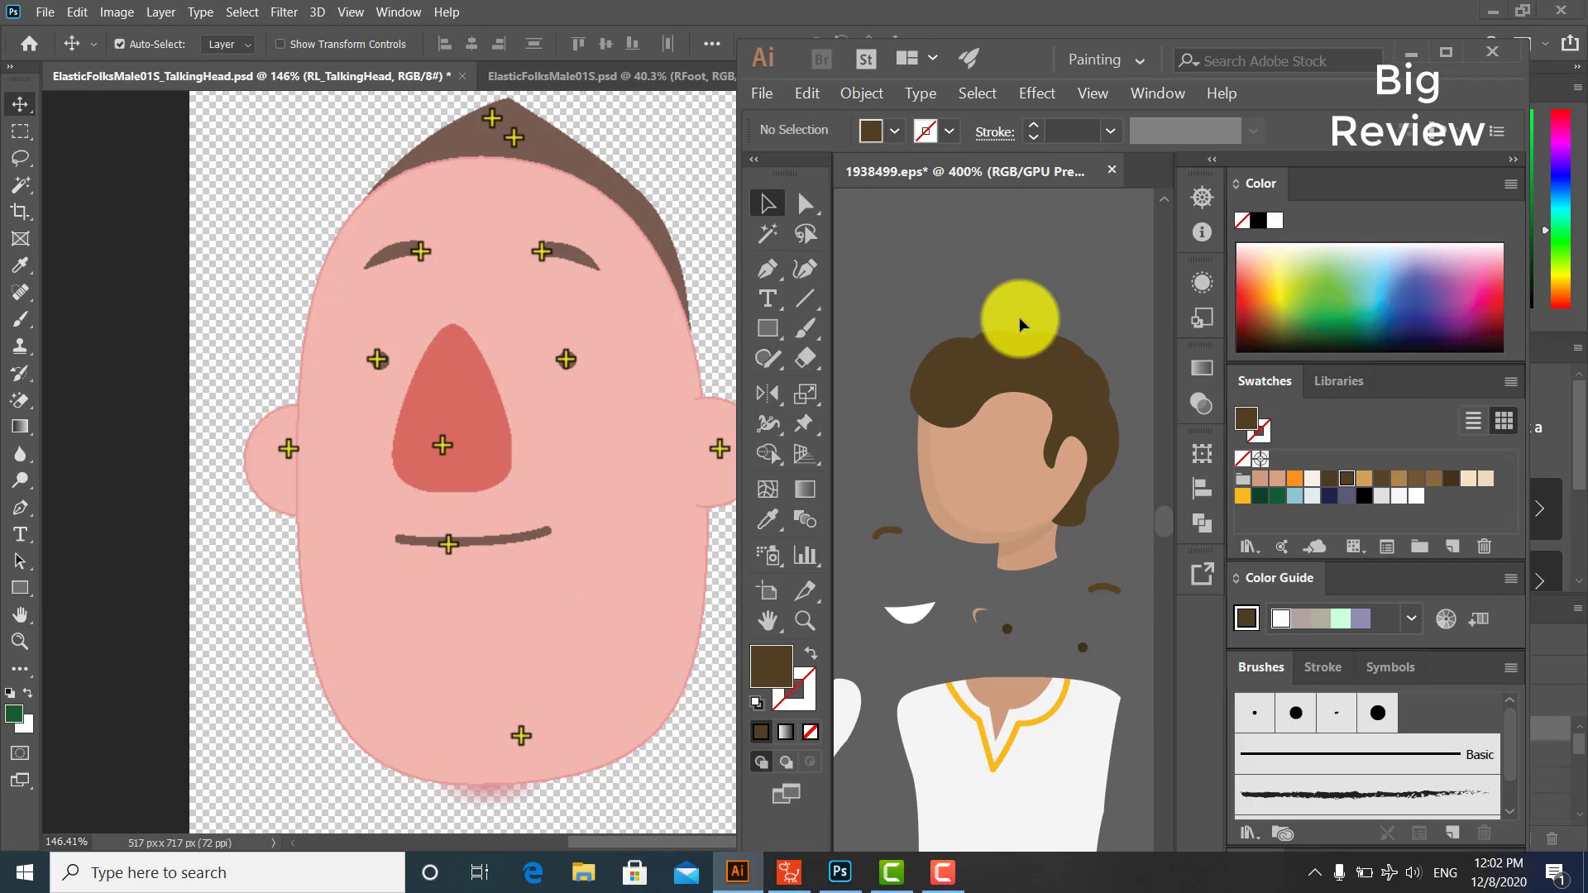
pyautogui.click(1071, 454)
pyautogui.hotkey('ctrl', 'c')
pyautogui.hotkey('alt', 'Tab')
pyautogui.hotkey('ctrl', 'v')
# Step: Enlarge and position the pasted head so it covers the original pink head
pyautogui.moveTo(687, 754); pyautogui.dragTo(692, 756)
pyautogui.moveTo(514, 476); pyautogui.dragTo(199, 103)
pyautogui.moveTo(757, 761); pyautogui.dragTo(719, 809)
pyautogui.moveTo(513, 748); pyautogui.dragTo(504, 780)
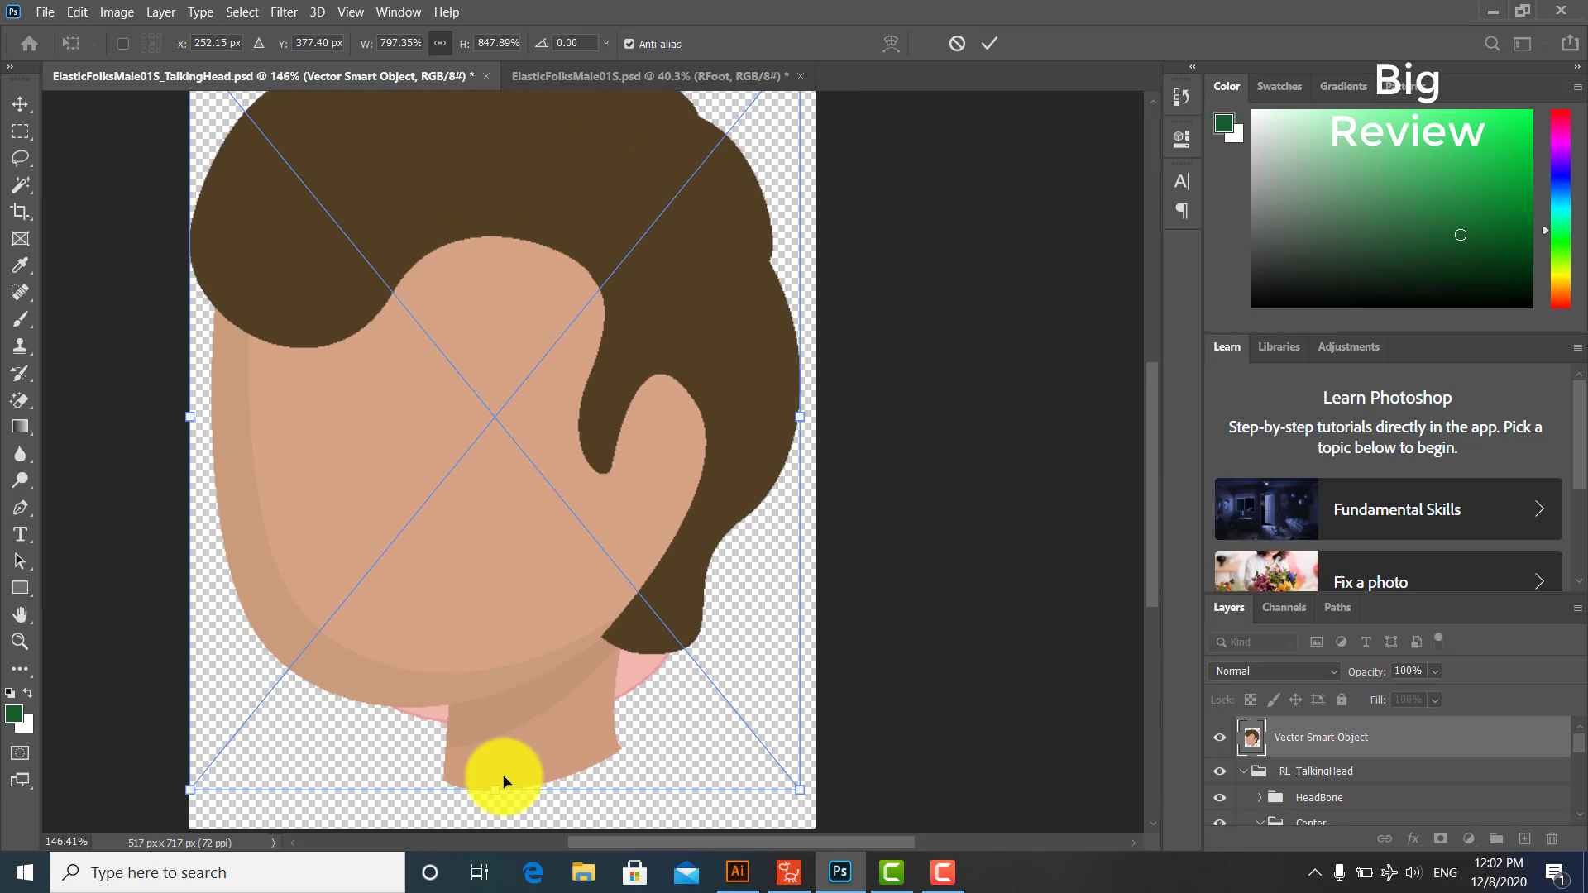
pyautogui.scroll(-2, 504, 780)
pyautogui.moveTo(587, 172); pyautogui.dragTo(589, 165)
pyautogui.moveTo(611, 407); pyautogui.dragTo(617, 417)
pyautogui.press('Return')
# Step: Enlarge the layer list and move the new head layer into the NSFace group inside Face, beneath Layer 11
pyautogui.scroll(-3, 1324, 782)
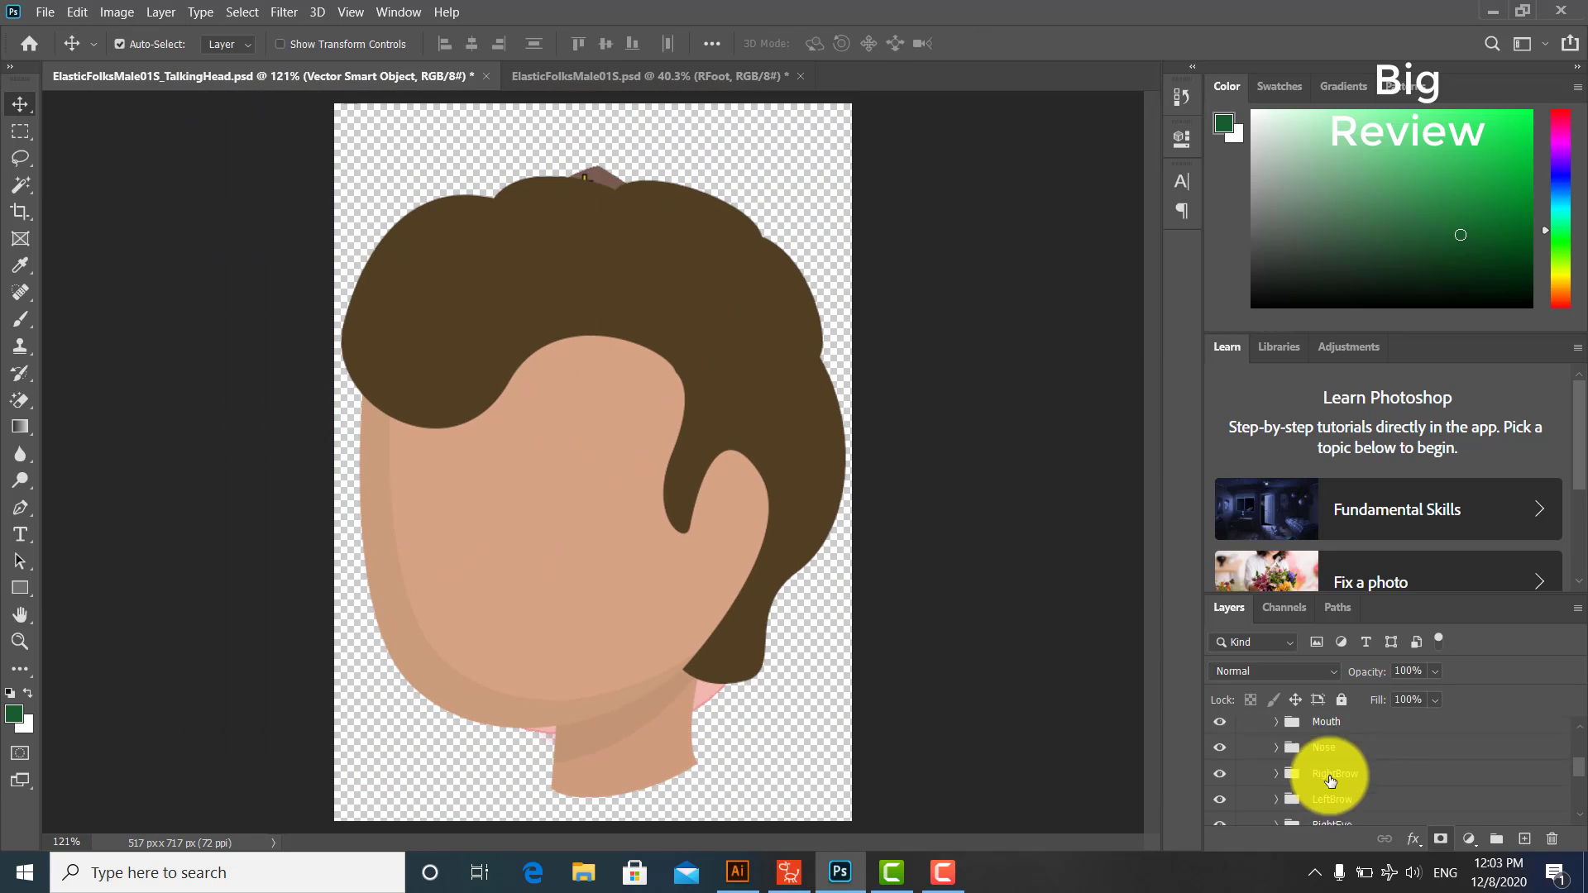
pyautogui.moveTo(1489, 589); pyautogui.dragTo(1485, 473)
pyautogui.scroll(3, 1329, 727)
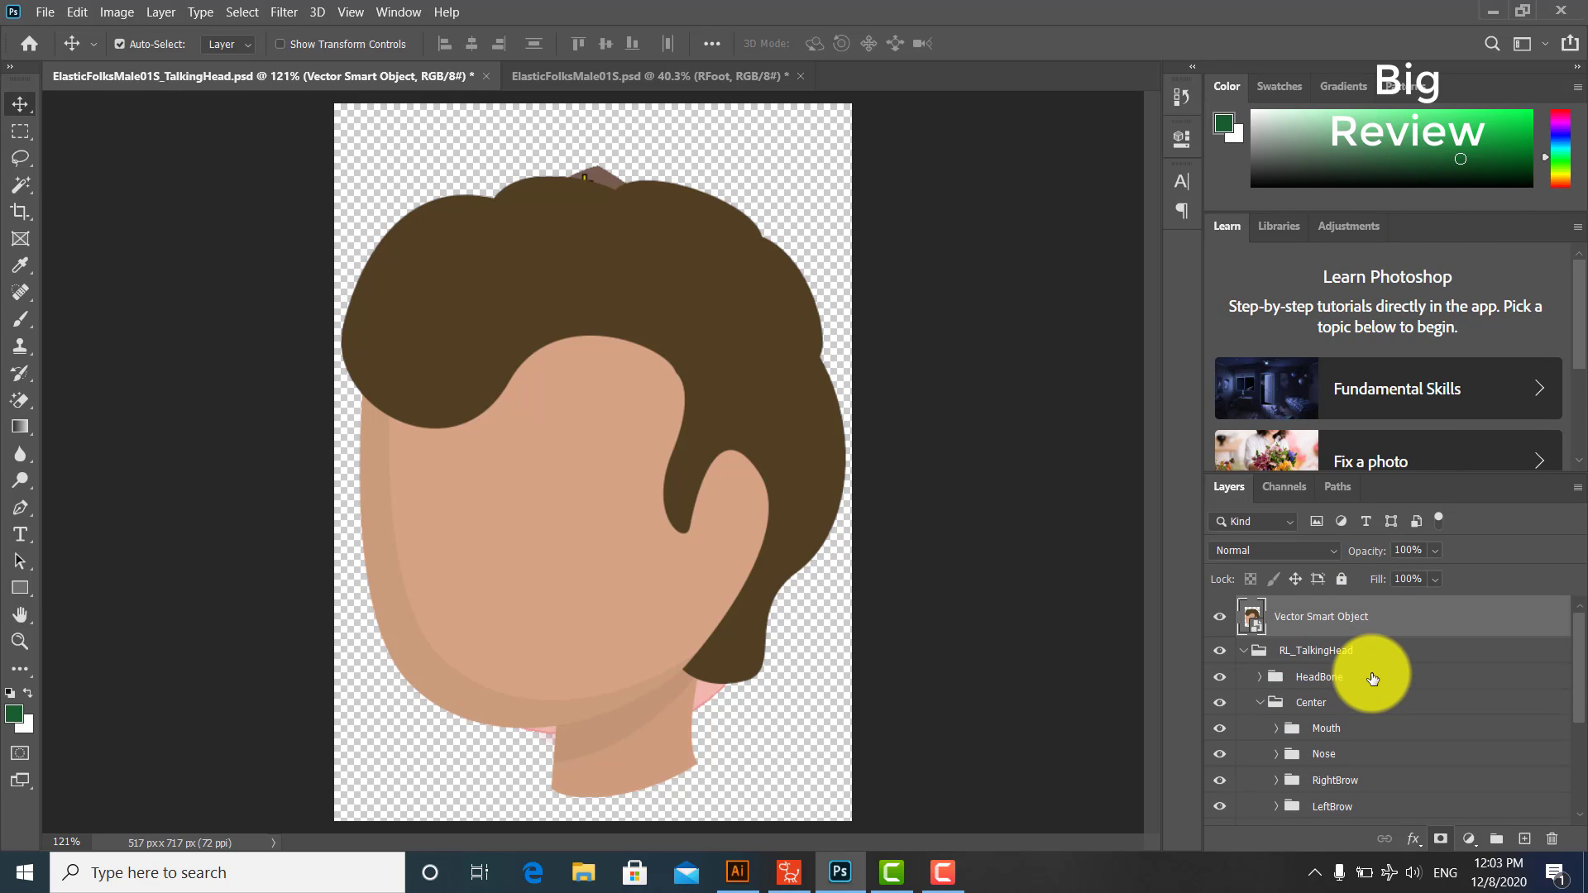
pyautogui.moveTo(1340, 620); pyautogui.dragTo(1353, 690)
pyautogui.scroll(-1, 1339, 737)
pyautogui.scroll(-3, 1339, 742)
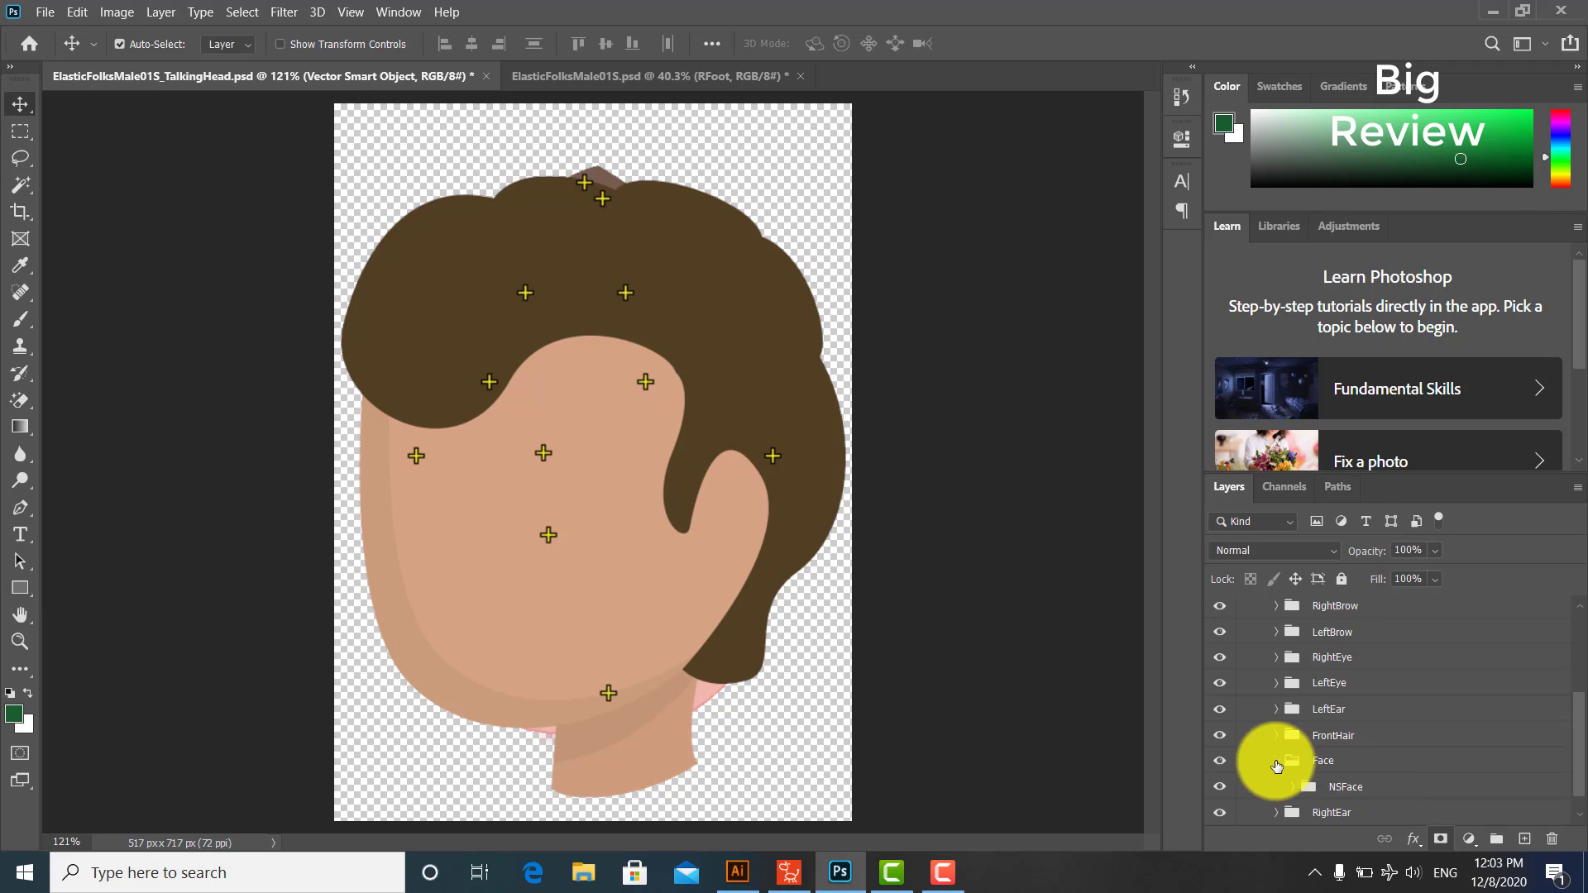
pyautogui.click(1419, 776)
pyautogui.scroll(3, 1448, 774)
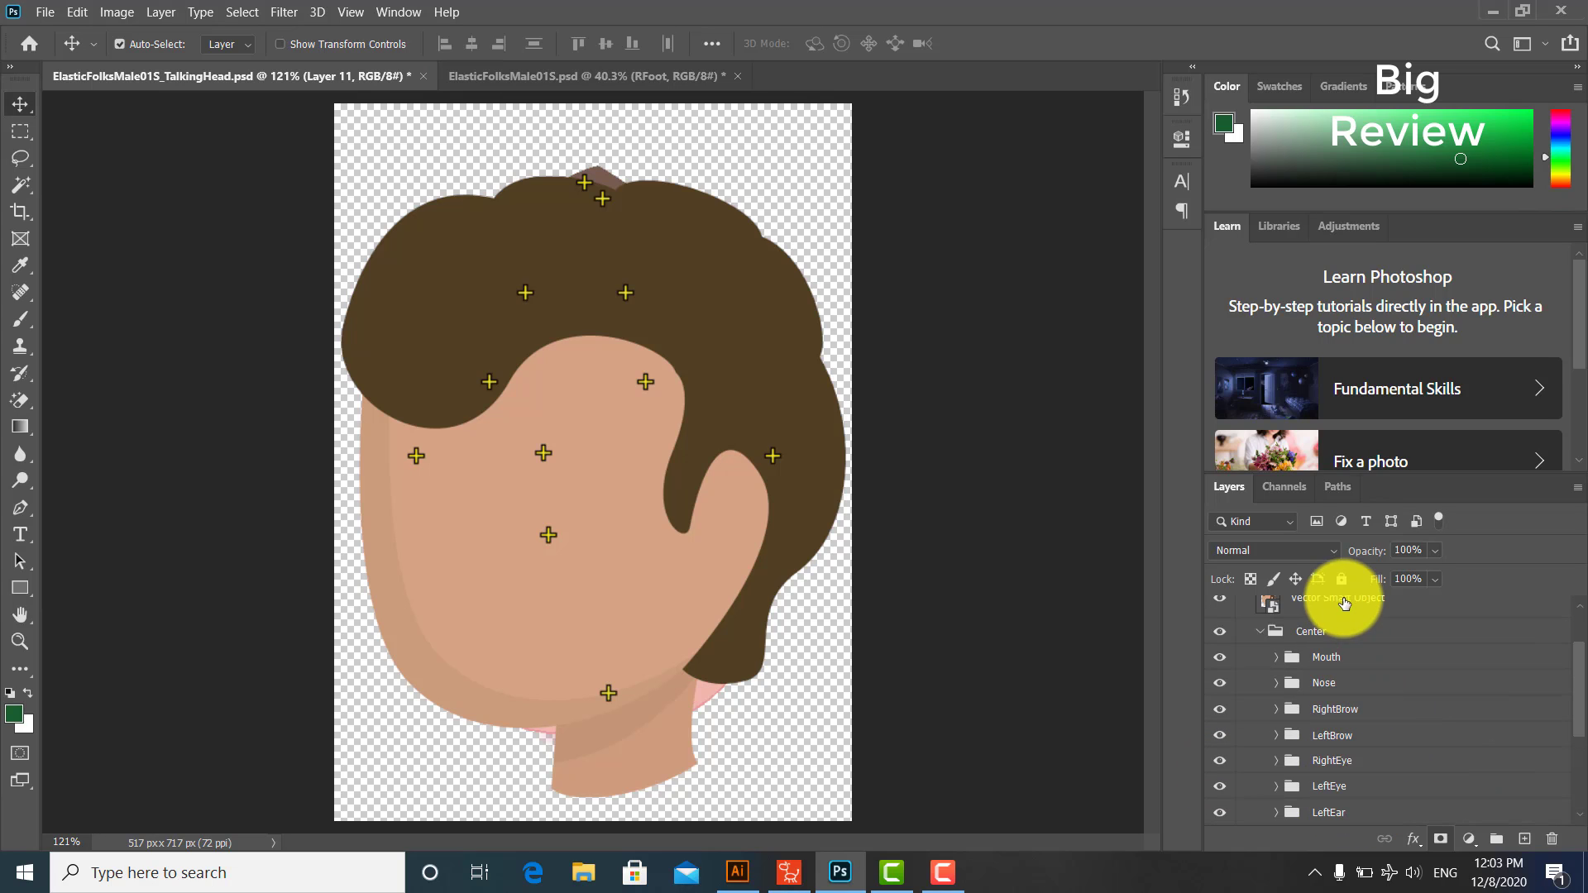
pyautogui.moveTo(1344, 609); pyautogui.dragTo(1373, 761)
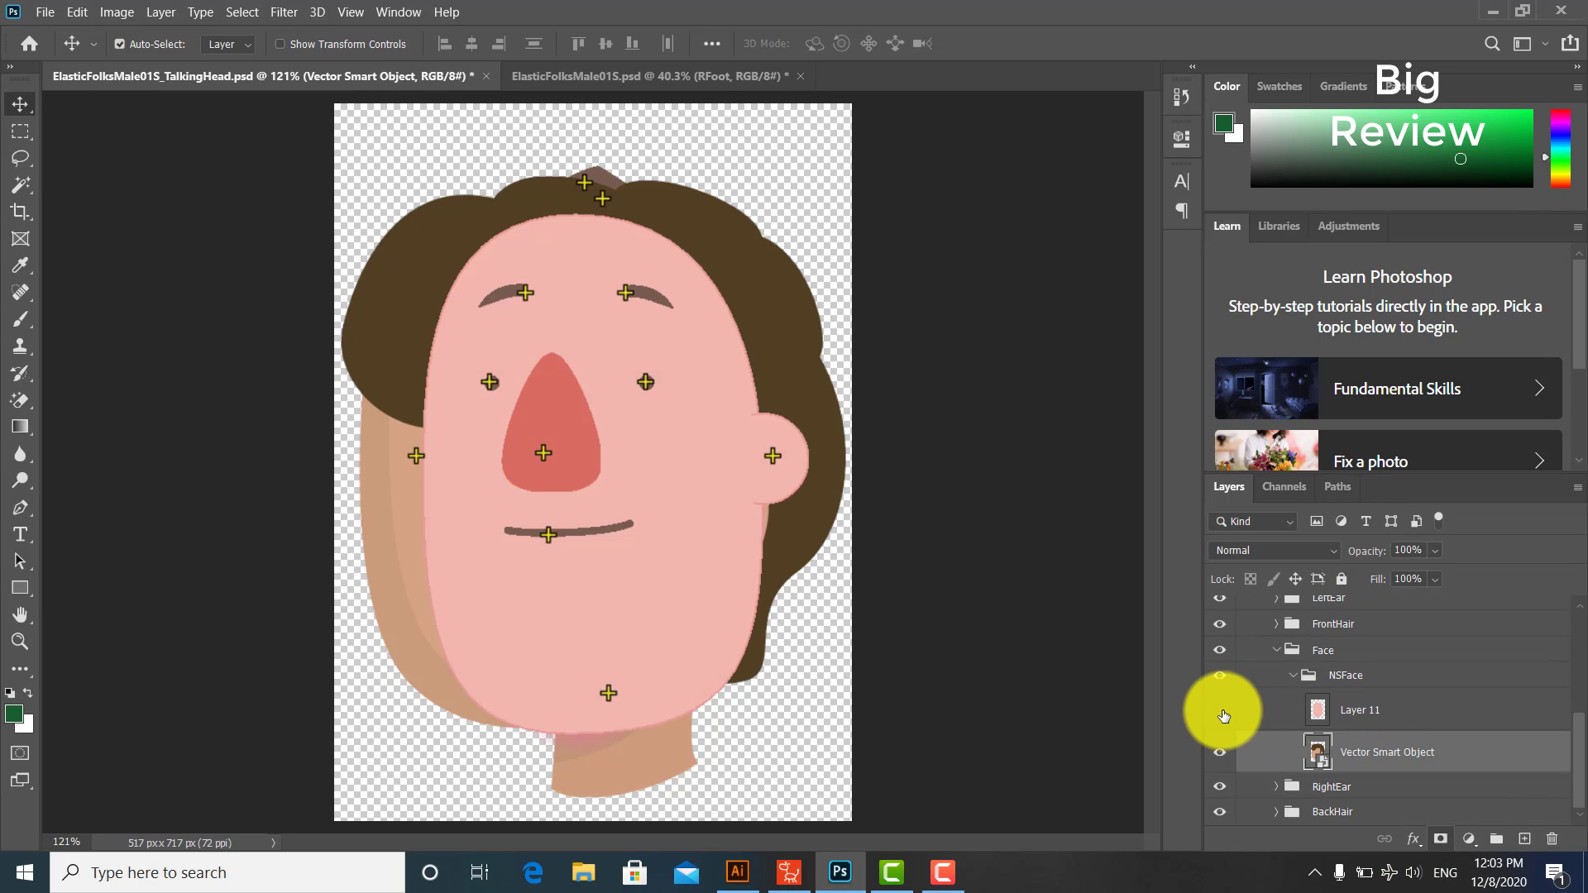
# Step: Hide Layer 11, the original pink face, in the NSFace group
pyautogui.click(1221, 709)
pyautogui.click(1221, 710)
pyautogui.click(1221, 710)
pyautogui.click(1221, 710)
pyautogui.click(1221, 710)
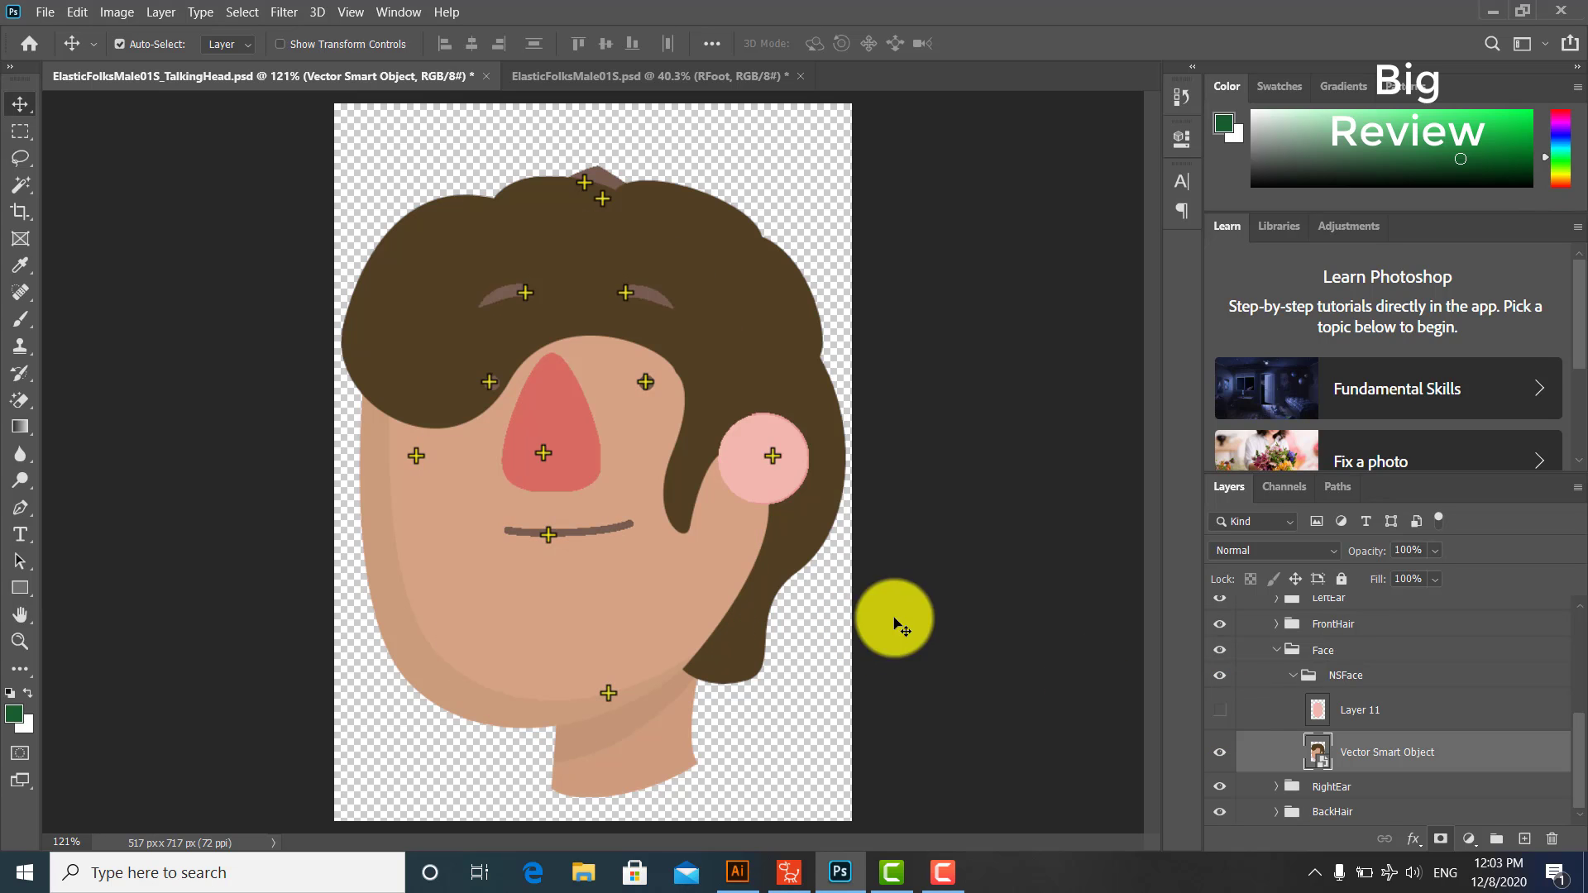
pyautogui.click(1221, 710)
pyautogui.click(1221, 710)
# Step: Move the face handle down to the neck and reposition the mouth, both ears and the nose to suit the new head
pyautogui.click(616, 699)
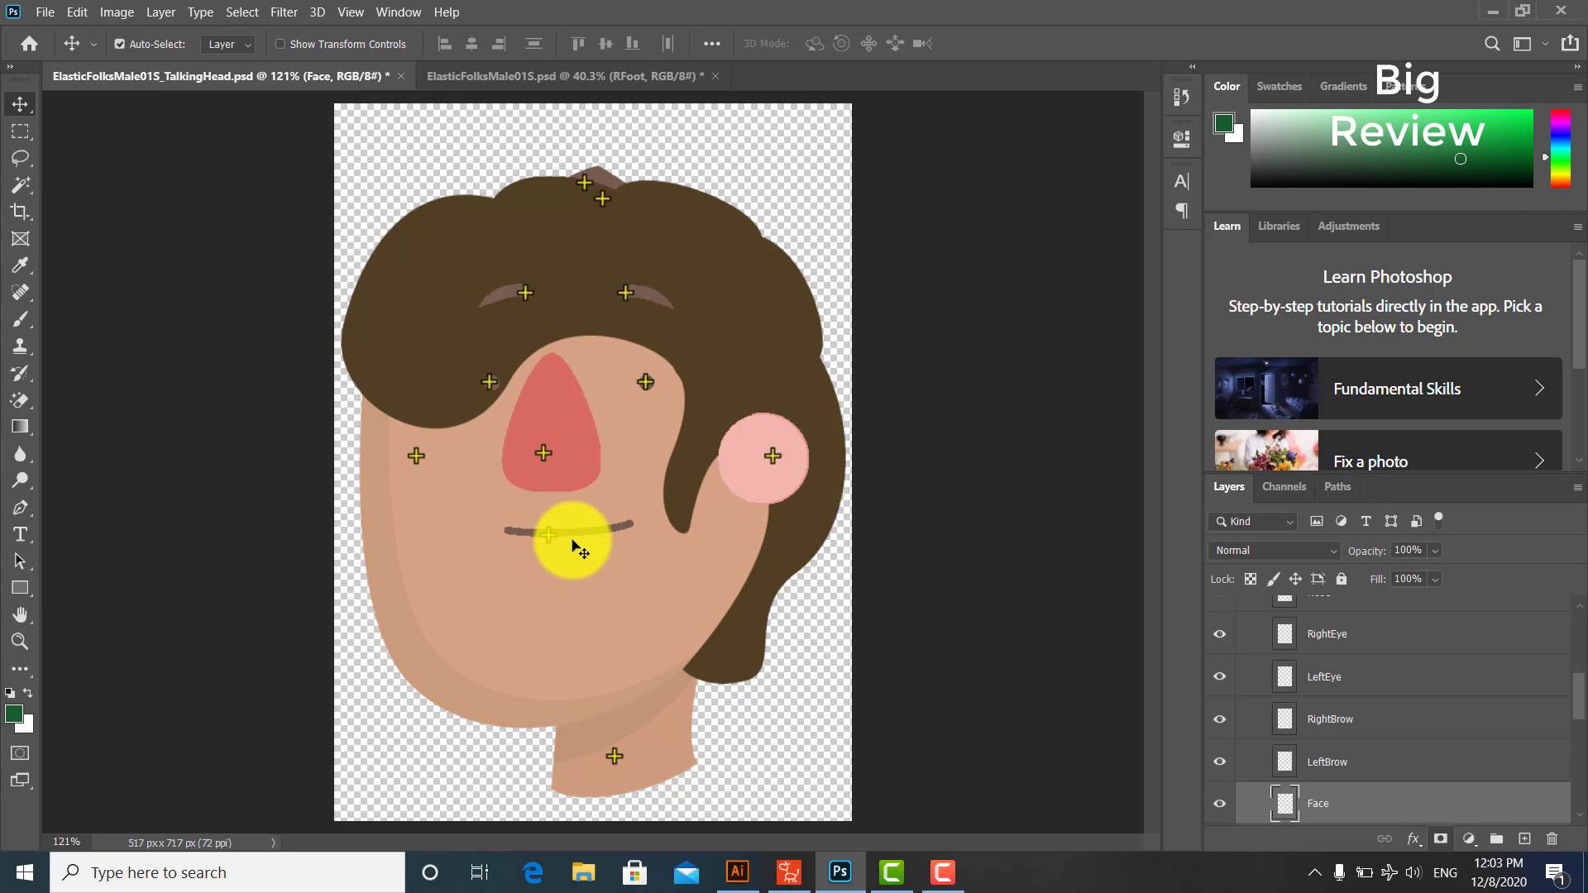
pyautogui.moveTo(576, 547); pyautogui.dragTo(570, 668)
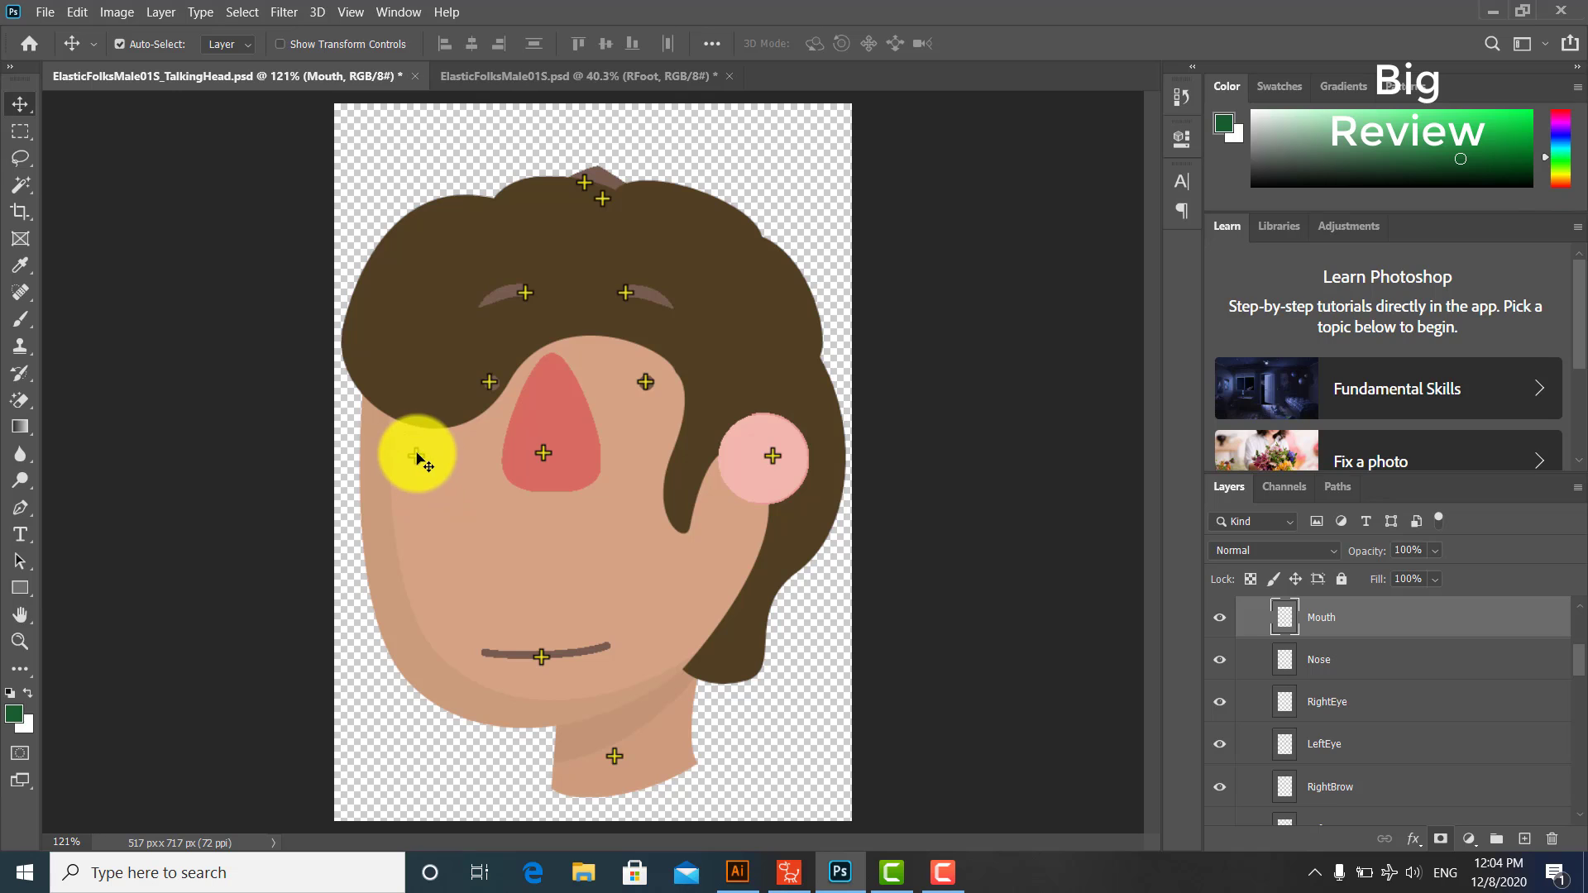
pyautogui.moveTo(417, 477); pyautogui.dragTo(379, 523)
pyautogui.moveTo(783, 479); pyautogui.dragTo(747, 541)
pyautogui.moveTo(552, 447); pyautogui.dragTo(515, 571)
# Step: Move both eyes and eyebrows with their handles down onto the new face, below the hairline
pyautogui.moveTo(513, 385); pyautogui.dragTo(455, 468)
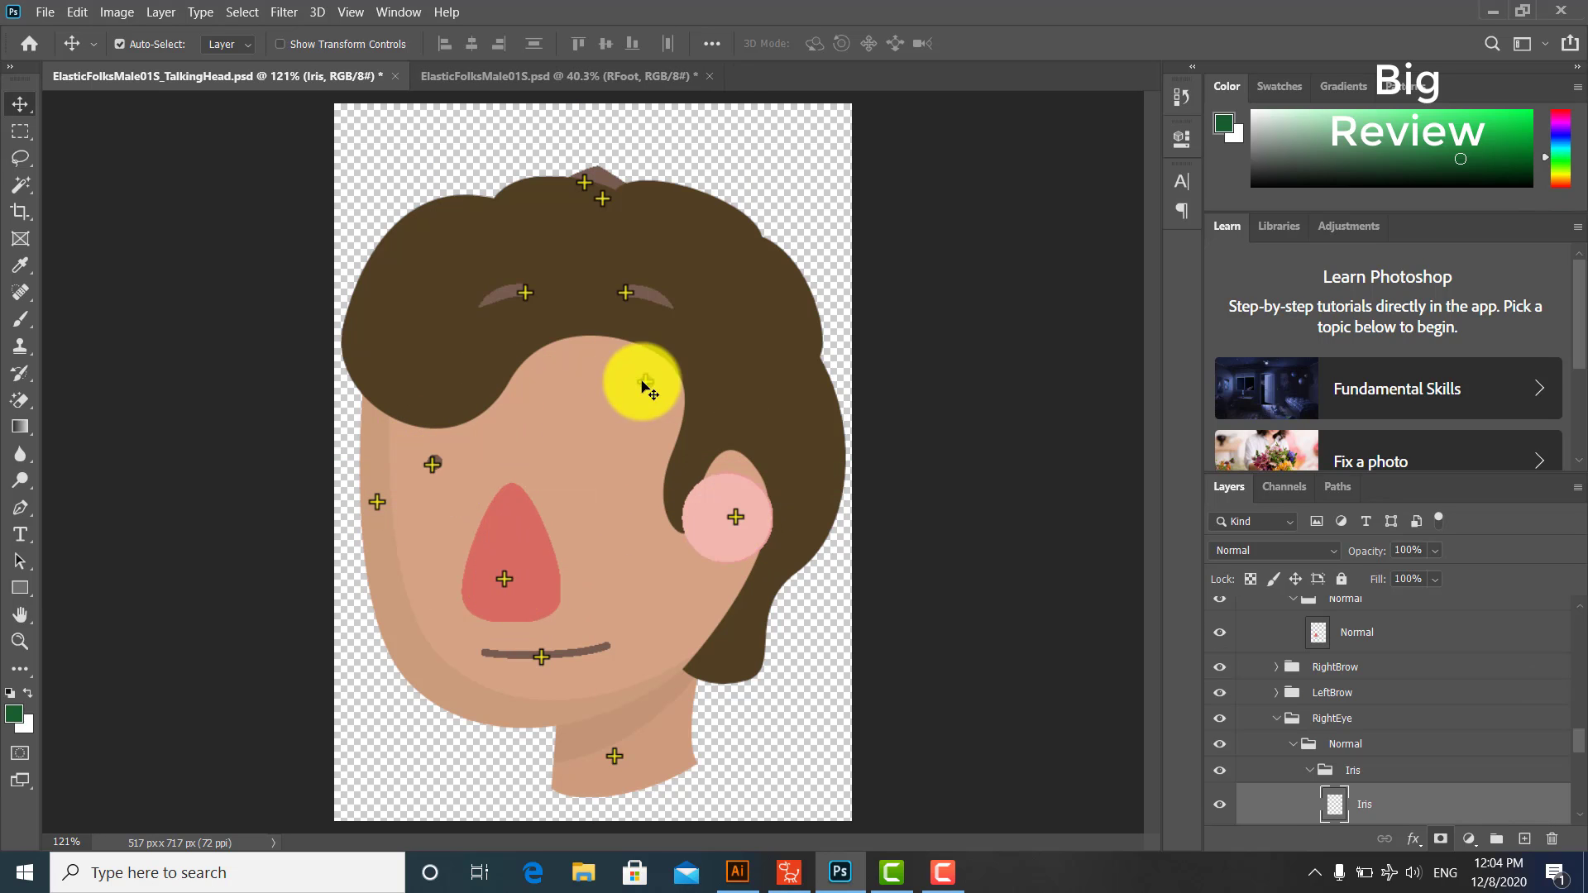
pyautogui.moveTo(643, 383); pyautogui.dragTo(602, 467)
pyautogui.moveTo(649, 296); pyautogui.dragTo(609, 430)
pyautogui.moveTo(502, 293); pyautogui.dragTo(425, 444)
pyautogui.moveTo(527, 294)
pyautogui.mouseDown()
pyautogui.moveTo(465, 452)
pyautogui.moveTo(437, 446)
pyautogui.mouseUp()
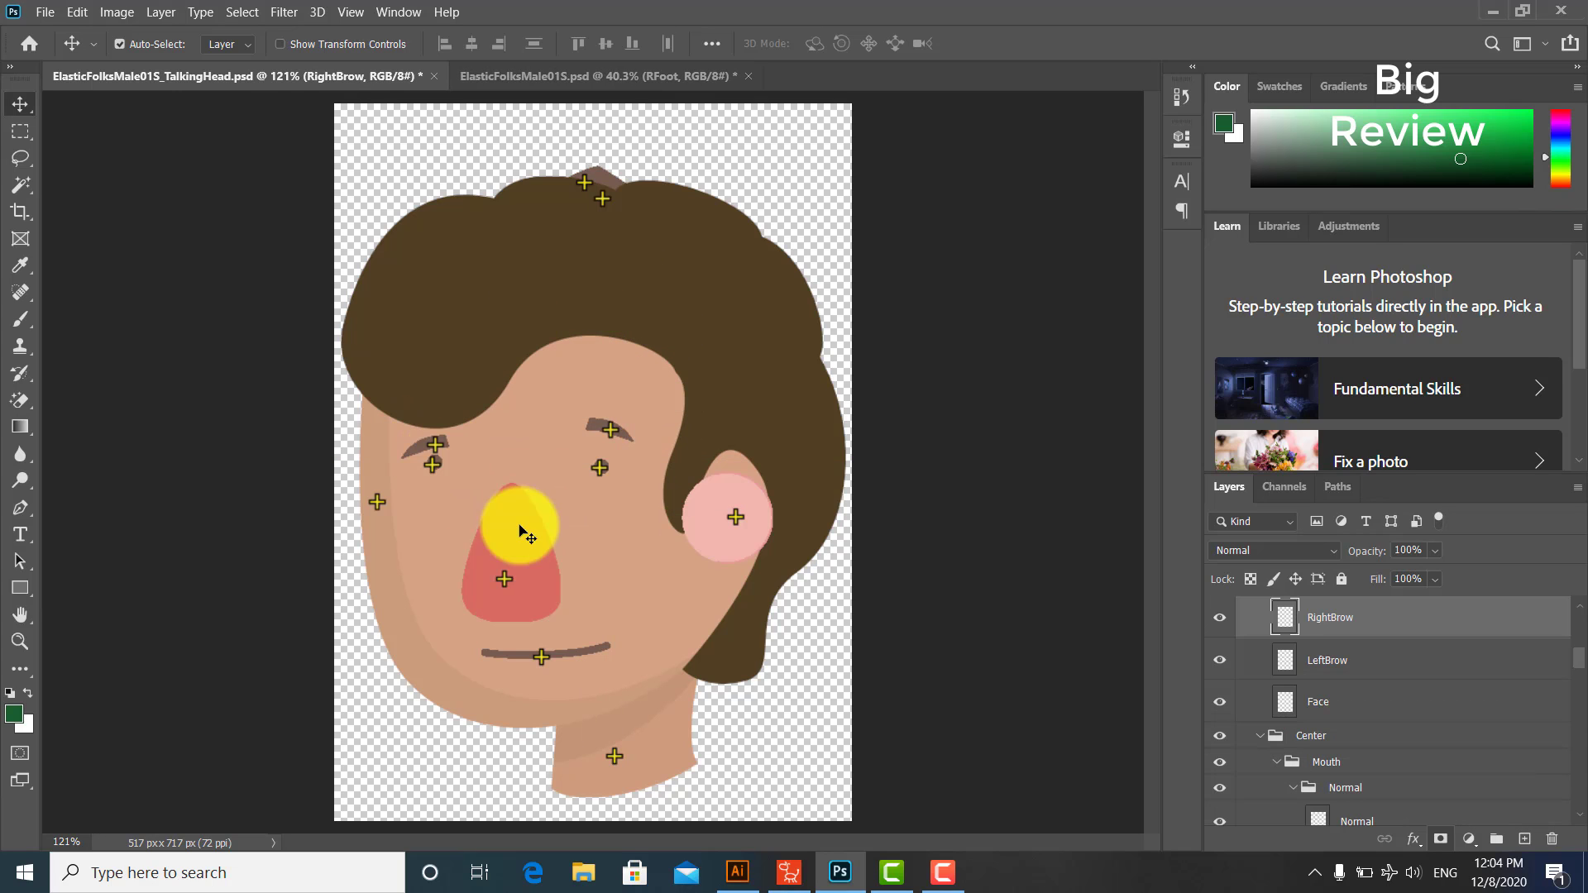
# Step: Hide the original hair tuft above the new hairstyle and move the pink left ear slightly up on the head
pyautogui.click(605, 183)
pyautogui.moveTo(730, 530); pyautogui.dragTo(729, 513)
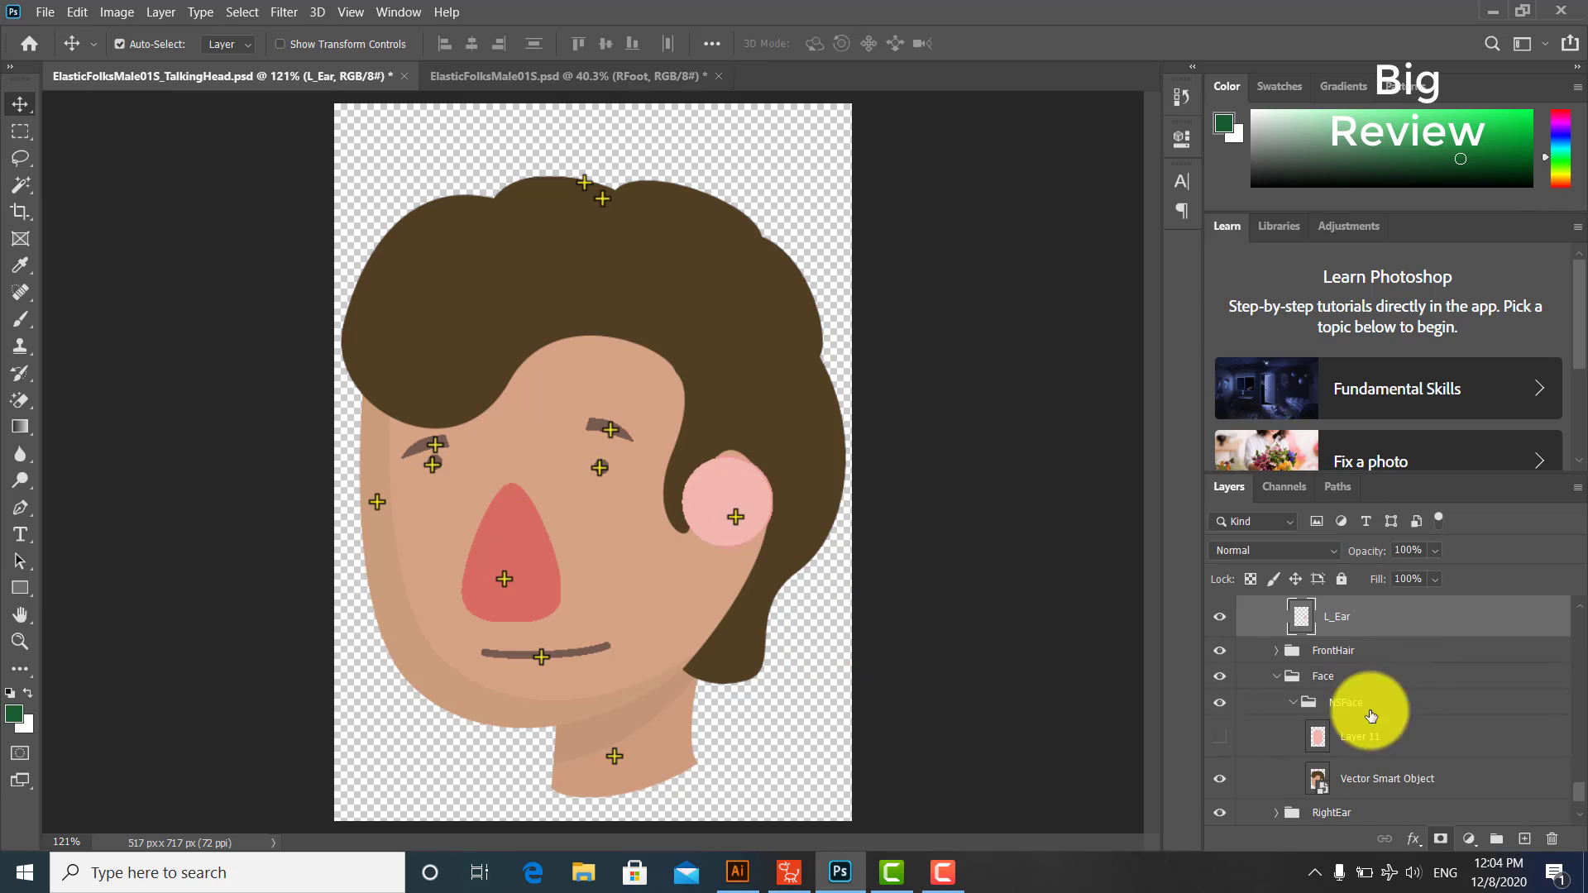
# Step: Bring the left eyebrow shape from Illustrator into the head file, fit it over the old left brow, and hide the L_Ear layer
pyautogui.click(737, 873)
pyautogui.click(1003, 650)
pyautogui.click(1112, 589)
pyautogui.moveTo(1111, 590); pyautogui.dragTo(635, 424)
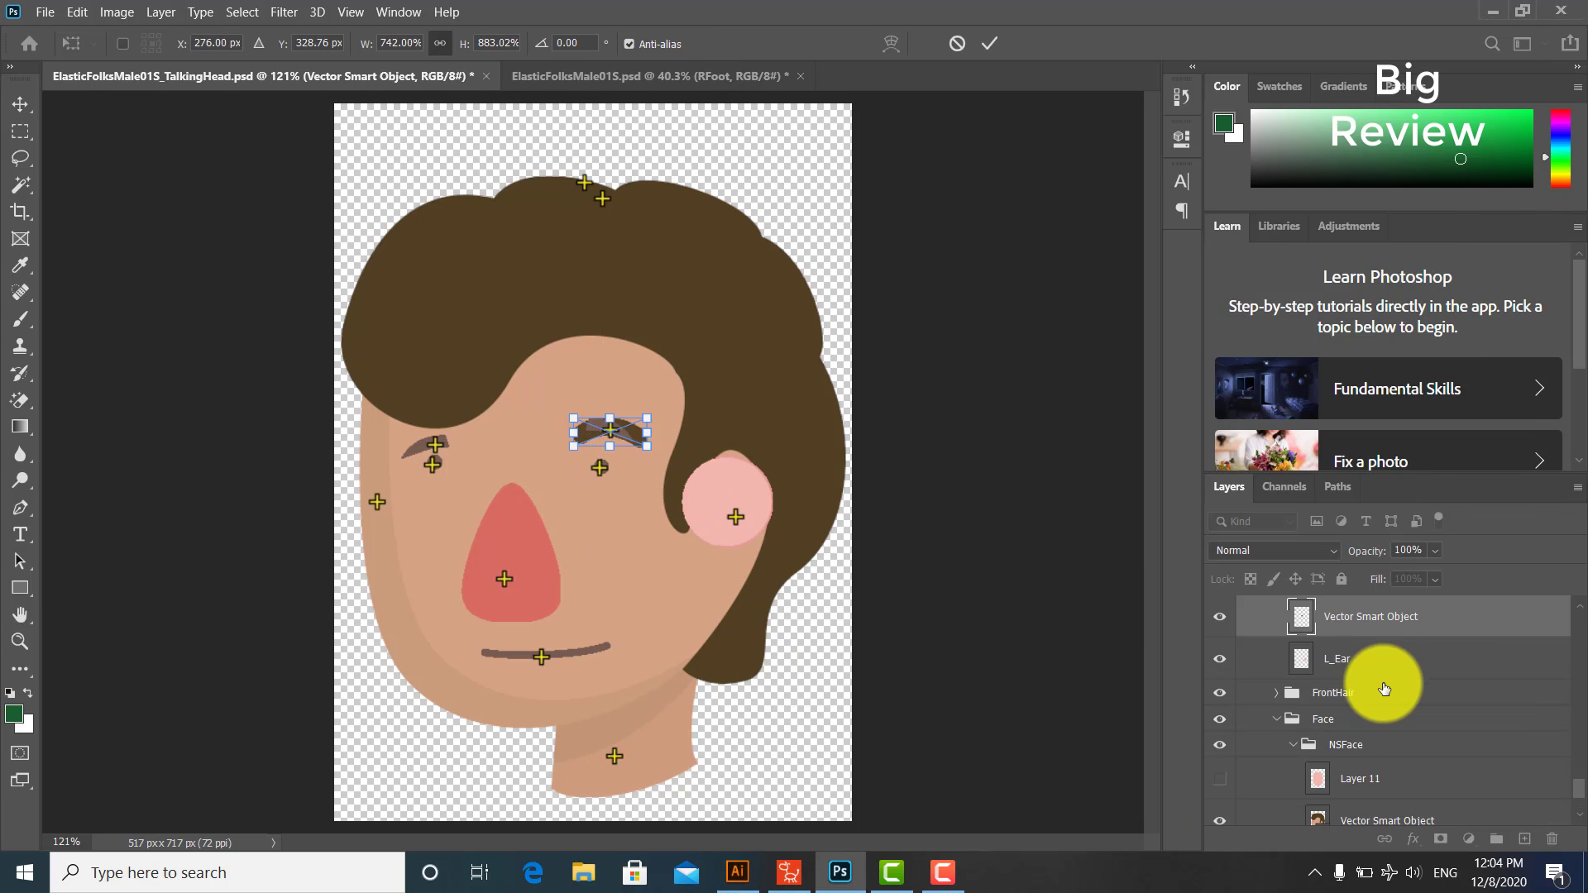
pyautogui.scroll(1, 1383, 684)
pyautogui.press('Return')
pyautogui.click(1277, 608)
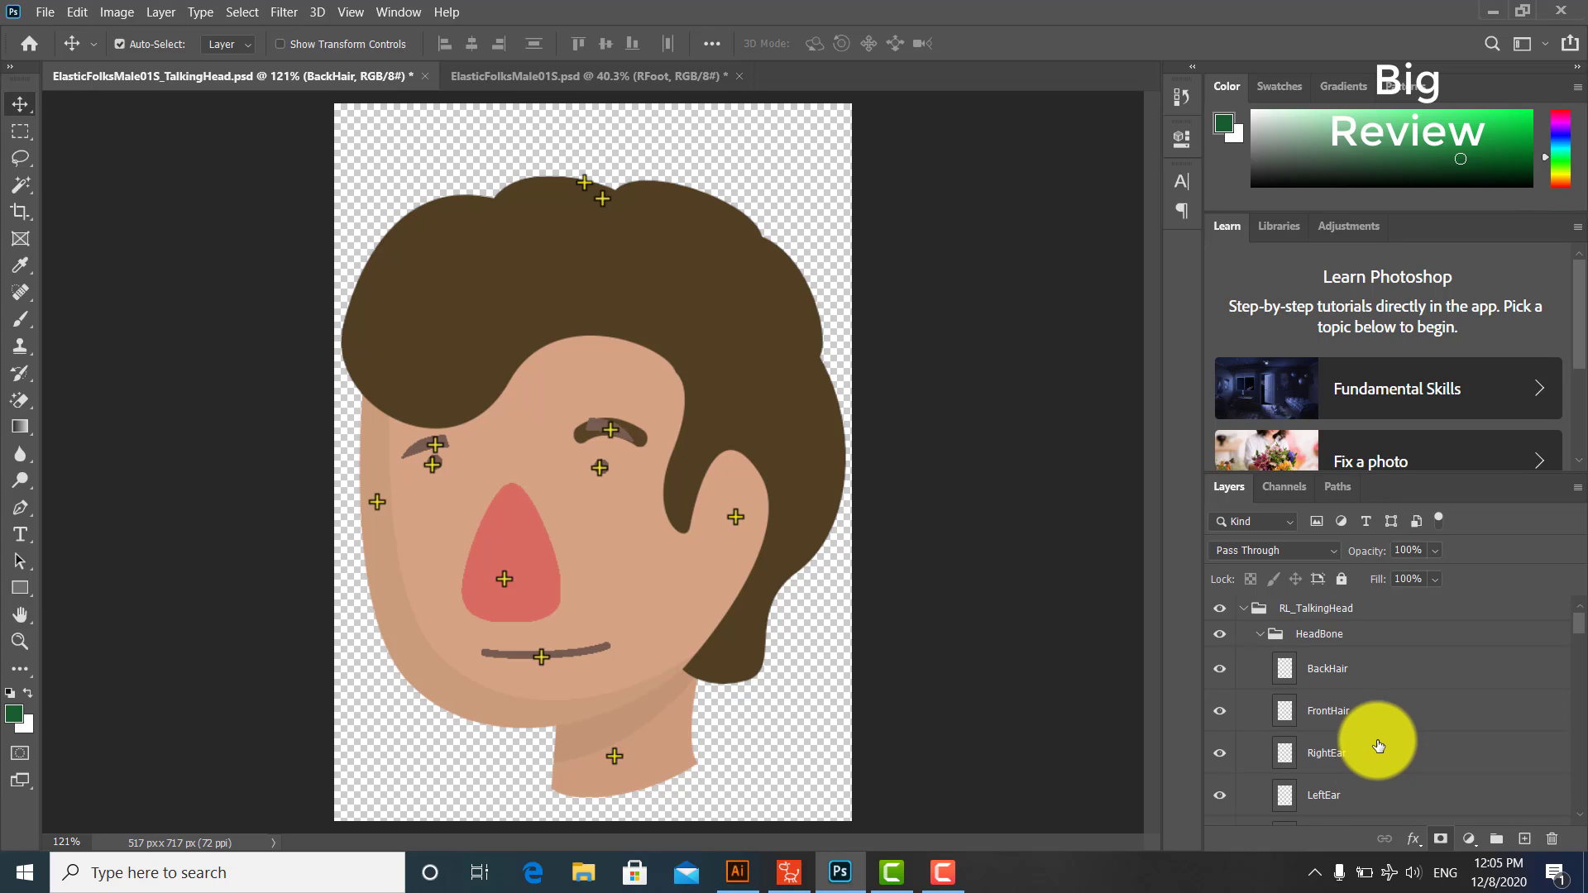
# Step: Move the new eyebrow layer into LeftBrow's Normal group and hide the original Normal brow layer
pyautogui.click(645, 440)
pyautogui.click(589, 447)
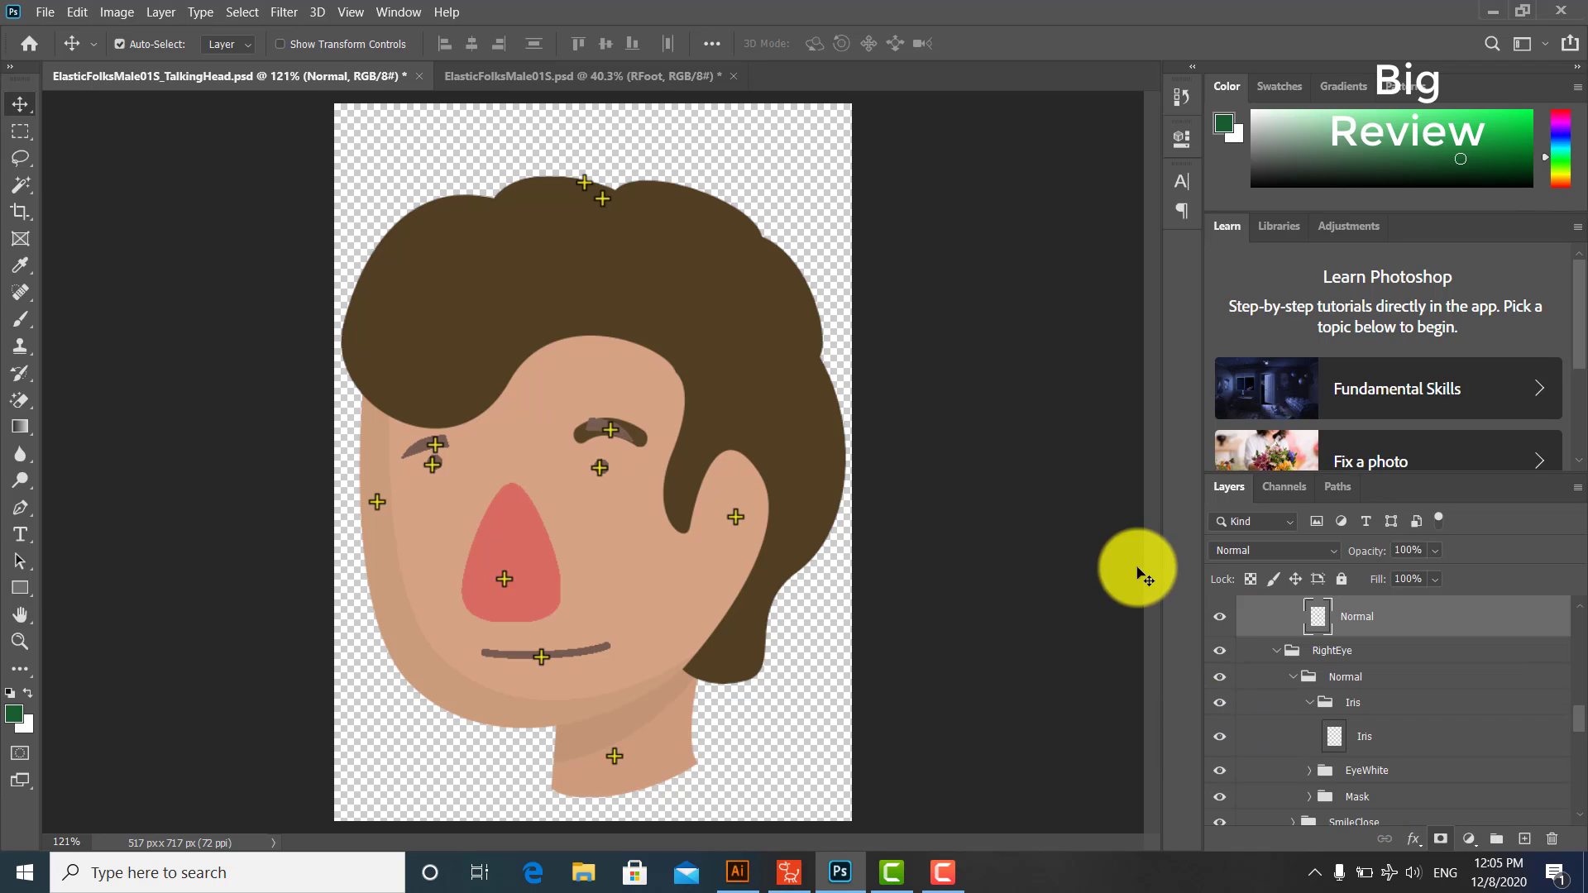
pyautogui.scroll(-5, 1432, 745)
pyautogui.moveTo(1372, 541); pyautogui.dragTo(1365, 627)
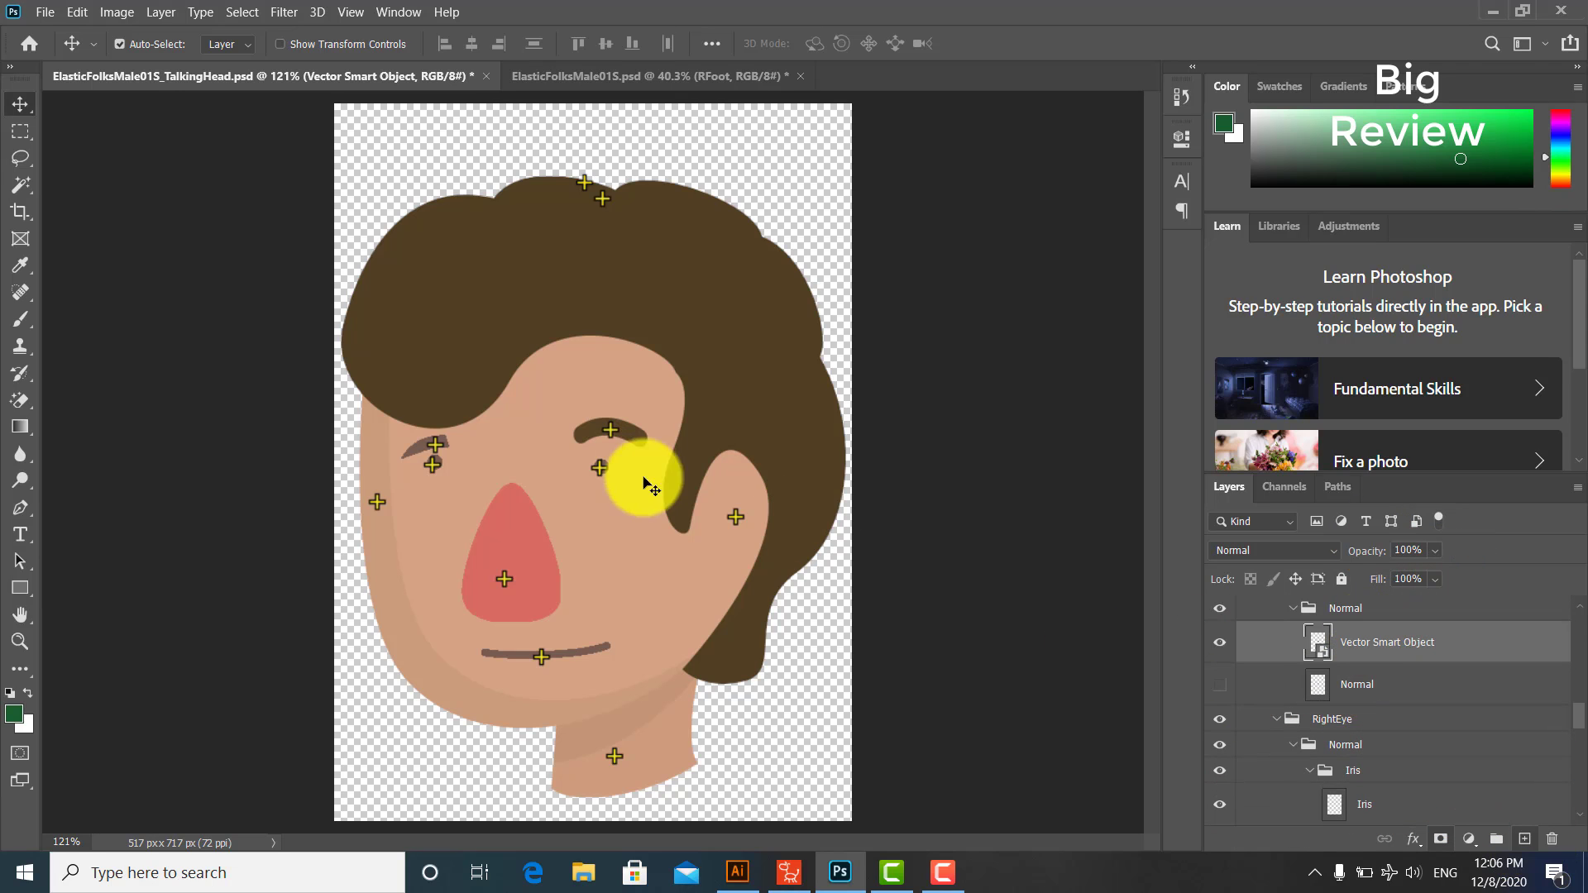
# Step: Place the other eyebrow from Illustrator over the right brow inside RightBrow's Normal group and hide the original Normal layer
pyautogui.click(422, 451)
pyautogui.click(738, 872)
pyautogui.click(894, 534)
pyautogui.hotkey('ctrl', 'c')
pyautogui.click(498, 523)
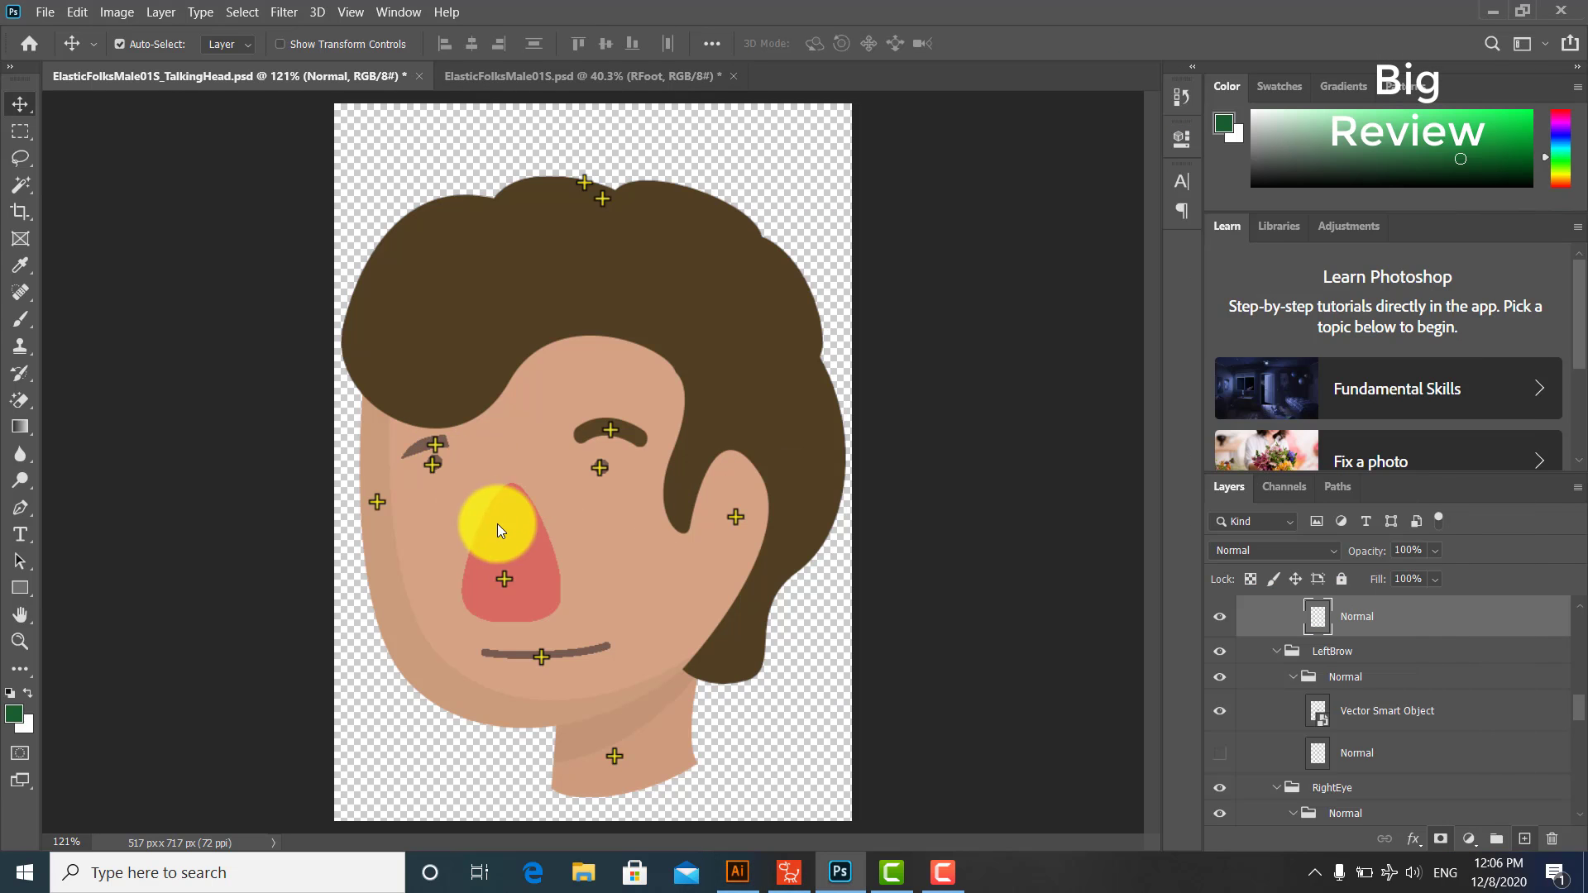
pyautogui.hotkey('ctrl', 'v')
pyautogui.press('Return')
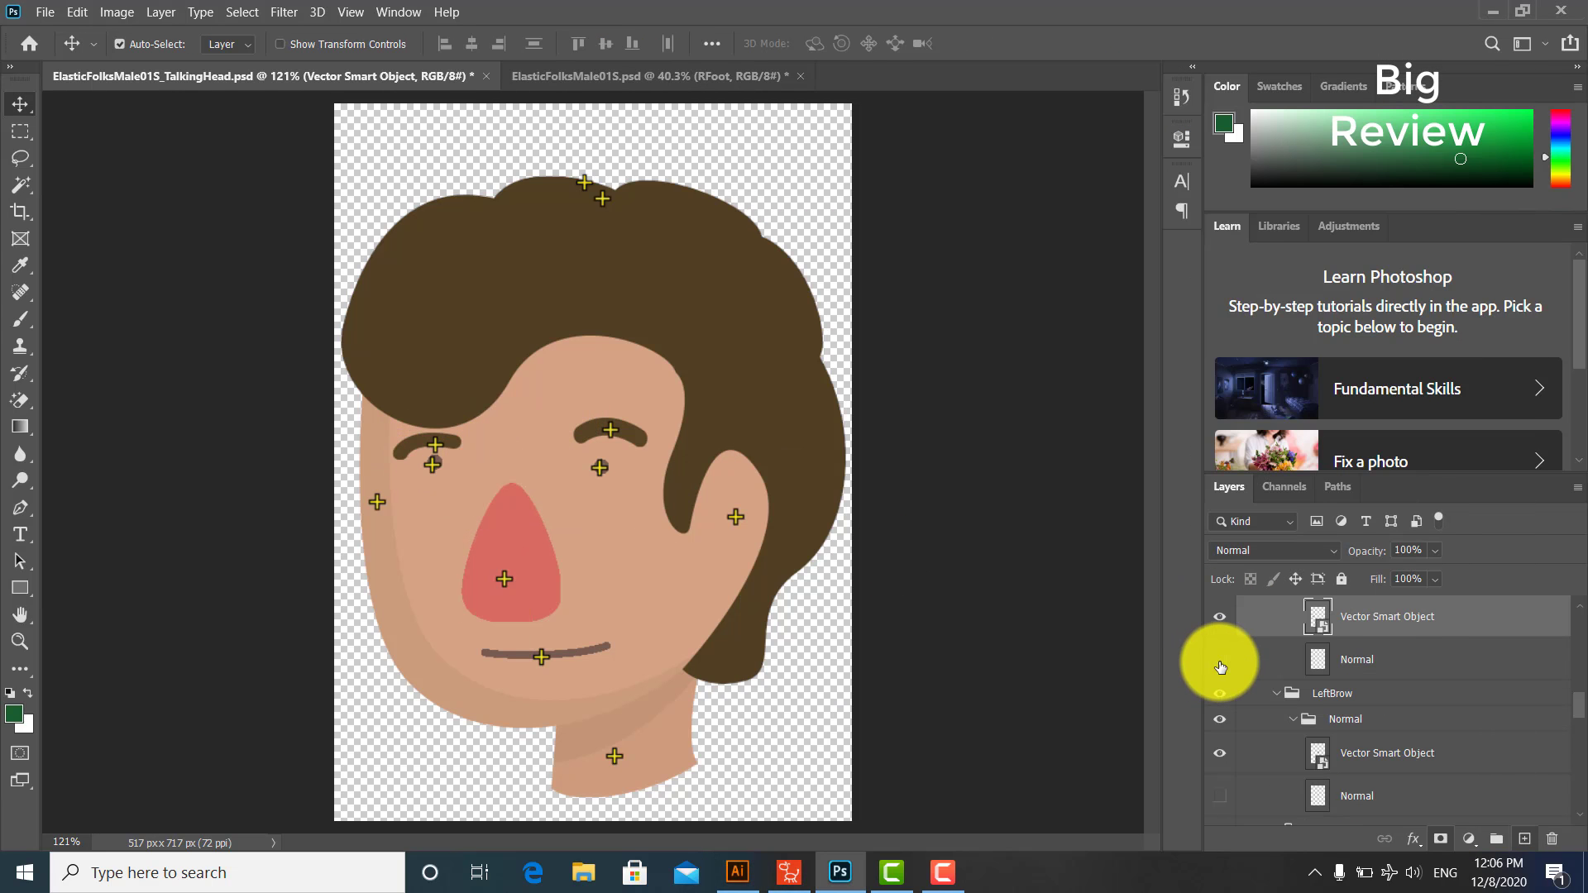
pyautogui.click(1220, 659)
pyautogui.scroll(2, 1424, 680)
pyautogui.click(1294, 635)
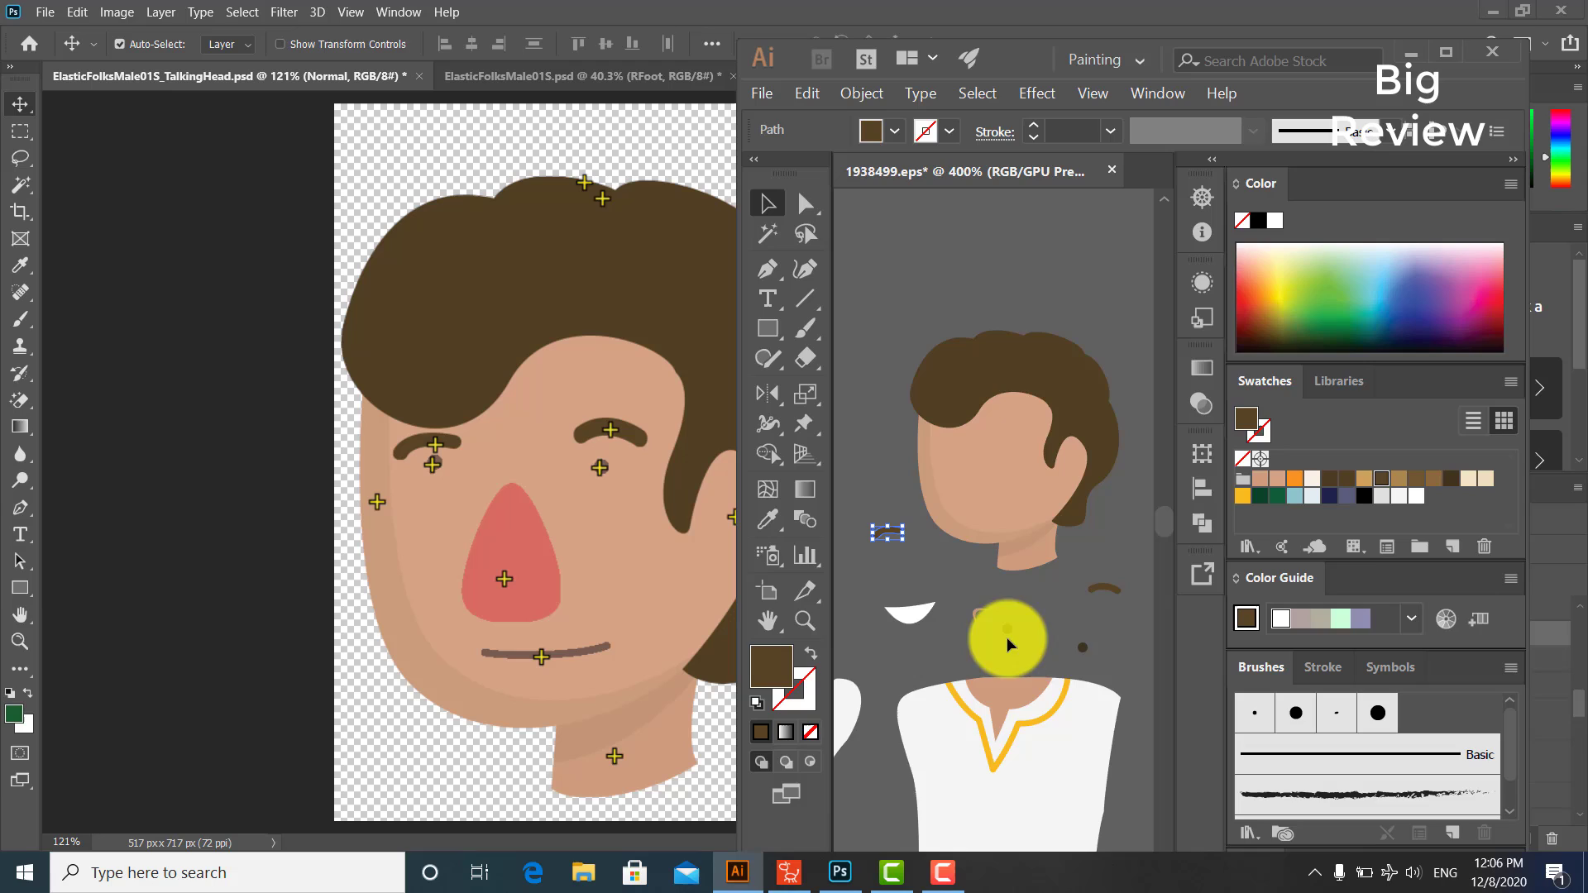
# Step: Enlarge the LeftEye handle and shift it slightly outward beneath the left eyebrow
pyautogui.click(604, 464)
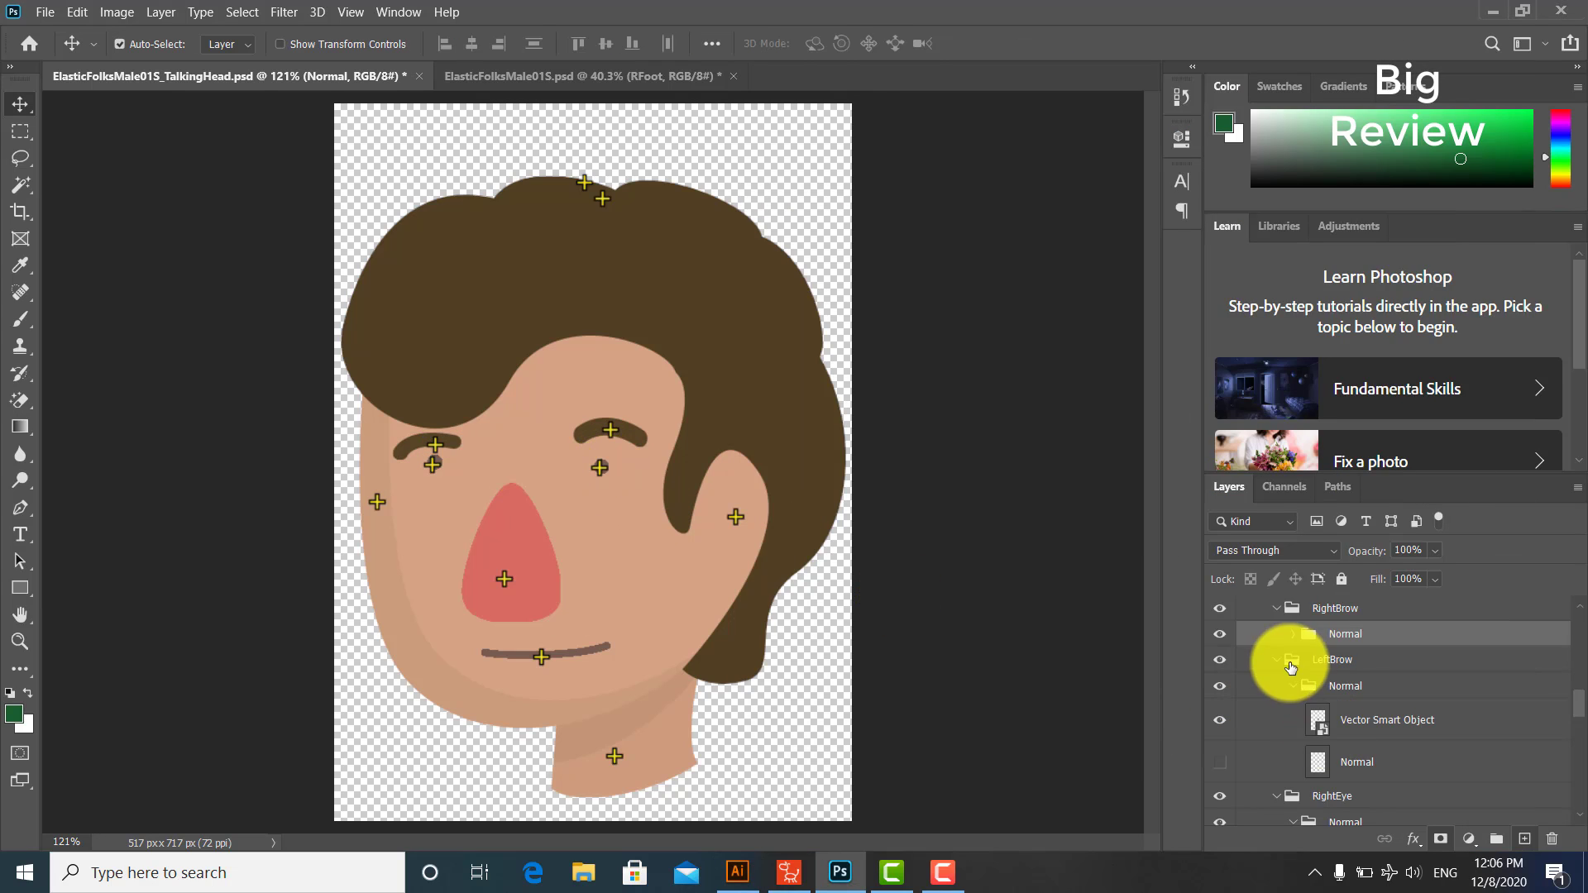
pyautogui.click(603, 463)
pyautogui.hotkey('ctrl', 't')
pyautogui.moveTo(614, 482); pyautogui.dragTo(614, 479)
pyautogui.press('Return')
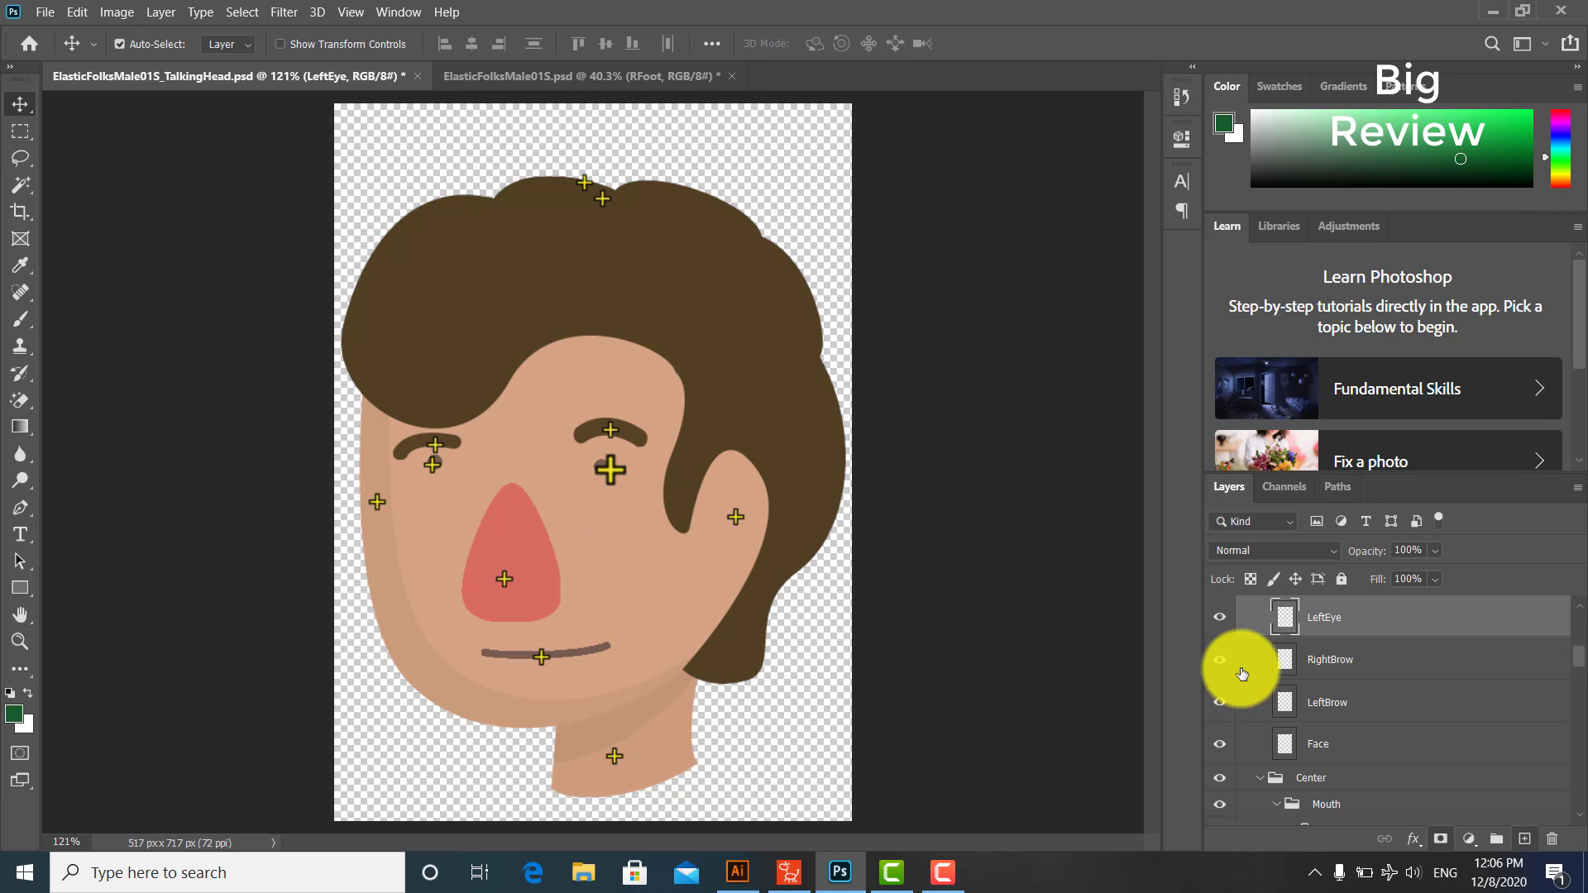
# Step: Bring the nose shape from Illustrator into Nose's Normal group, scale and rotate it over the old nose, and hide the original red nose layer
pyautogui.click(530, 571)
pyautogui.click(781, 879)
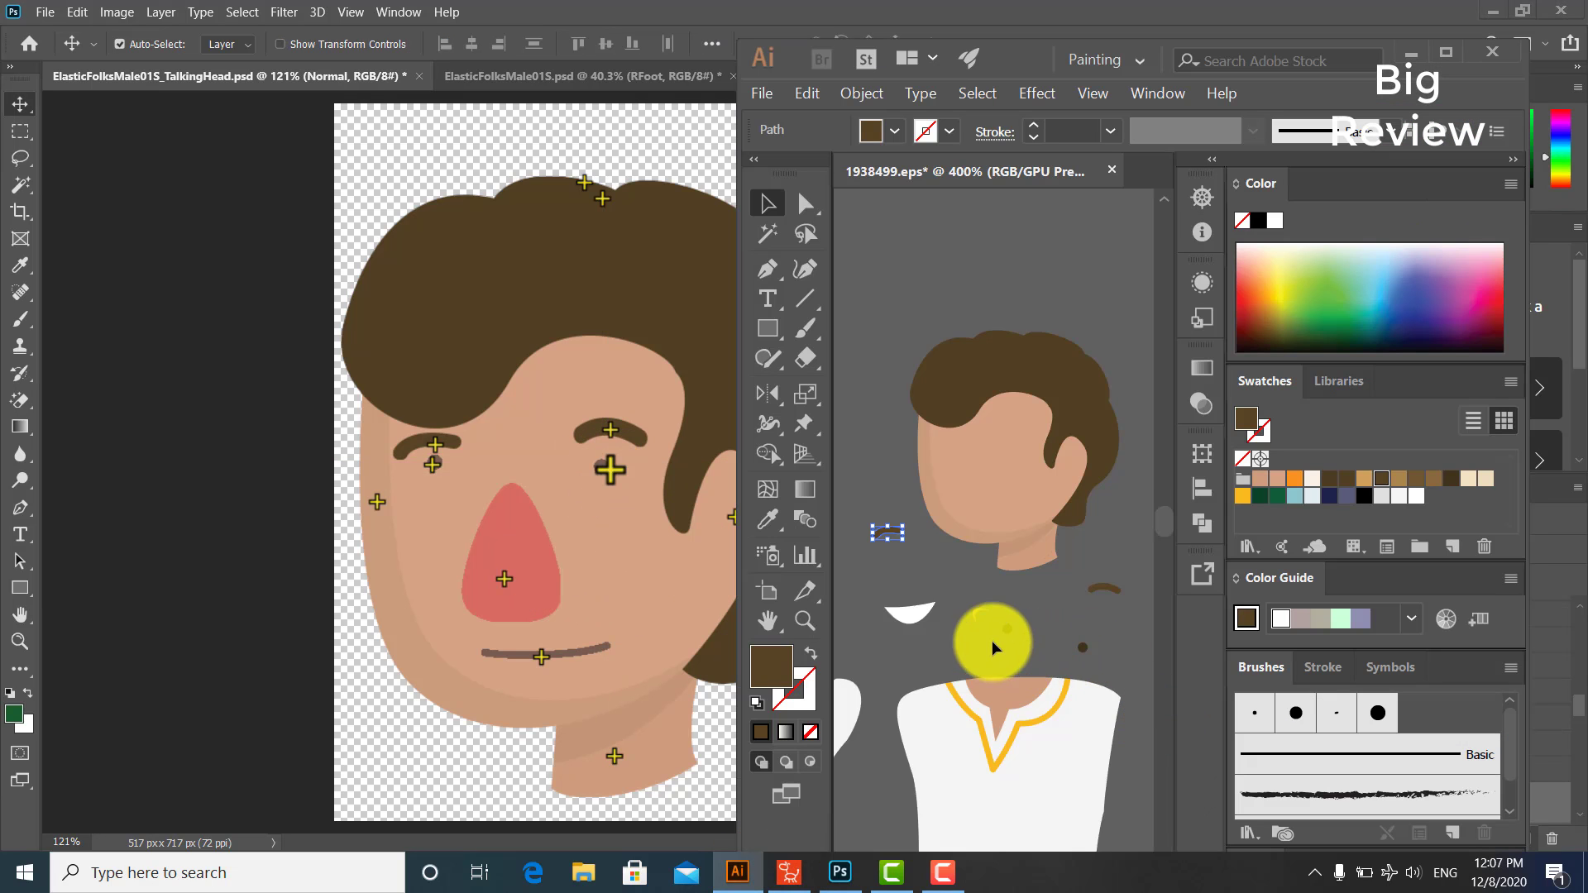
pyautogui.scroll(-1, 997, 644)
pyautogui.moveTo(980, 577); pyautogui.dragTo(498, 583)
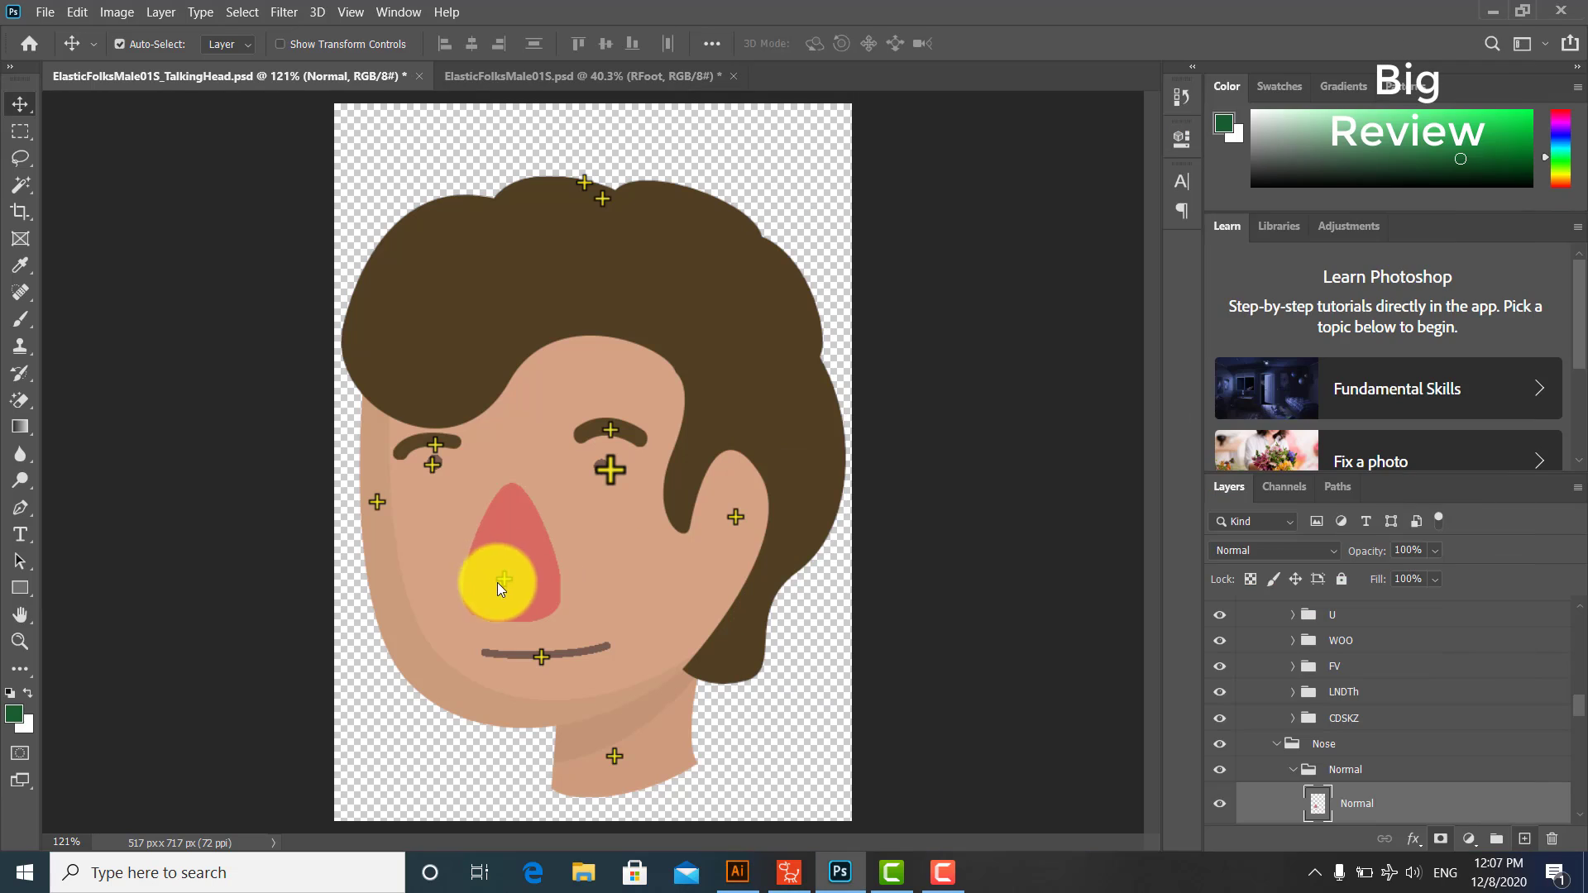
pyautogui.moveTo(552, 506); pyautogui.dragTo(533, 494)
pyautogui.scroll(-1, 1318, 768)
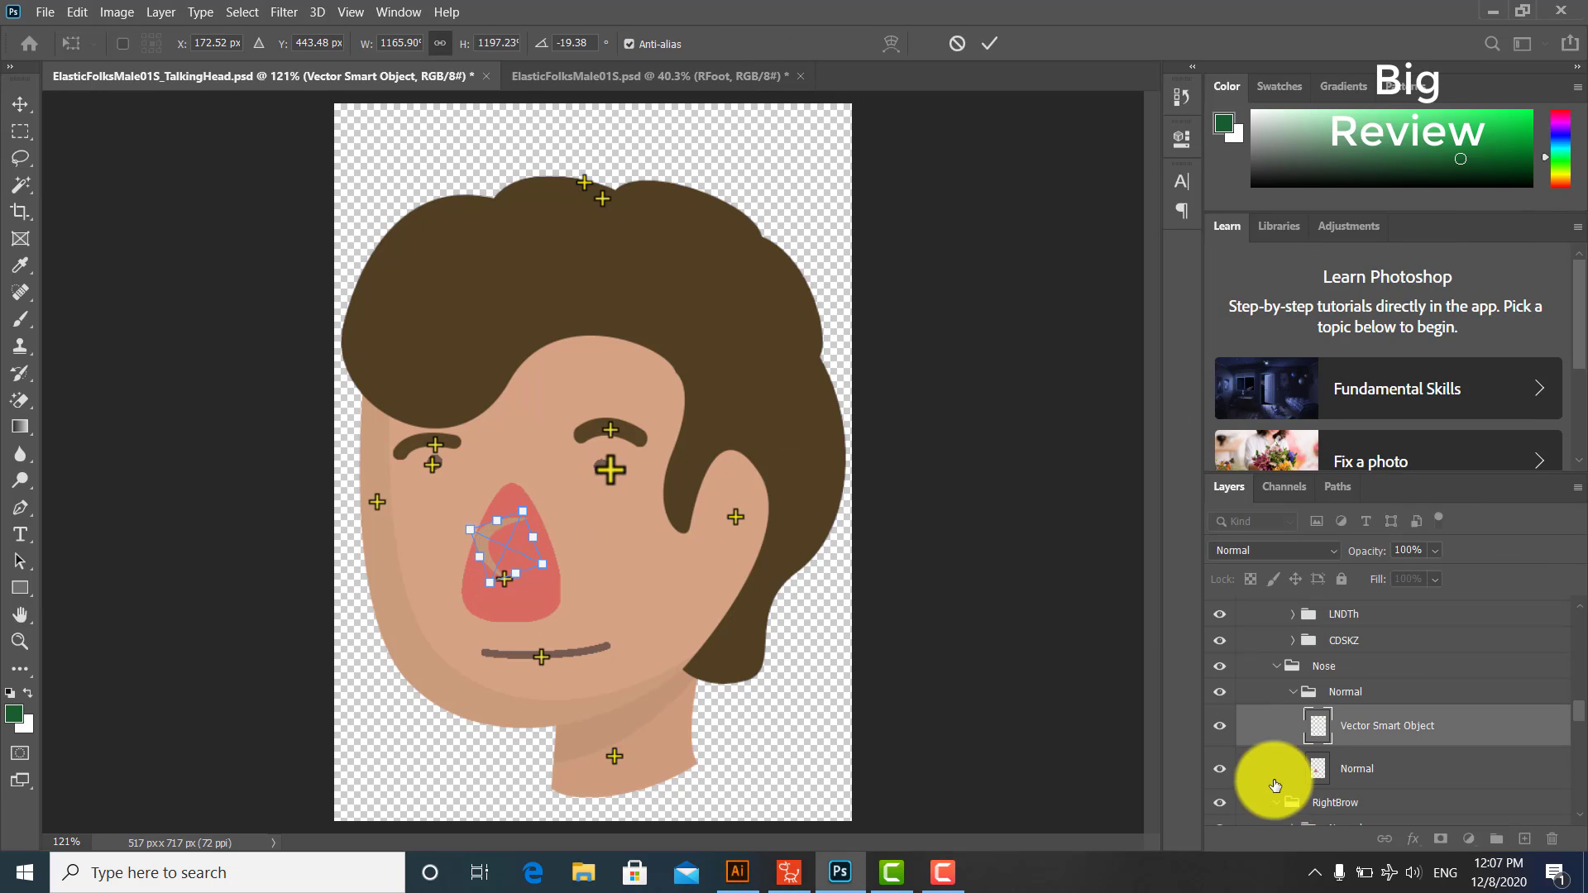
pyautogui.click(1218, 771)
# Step: Place the white smile from Illustrator in the first Normal group of Mouth, scale and rotate it over the old mouth, and hide the original
pyautogui.click(584, 652)
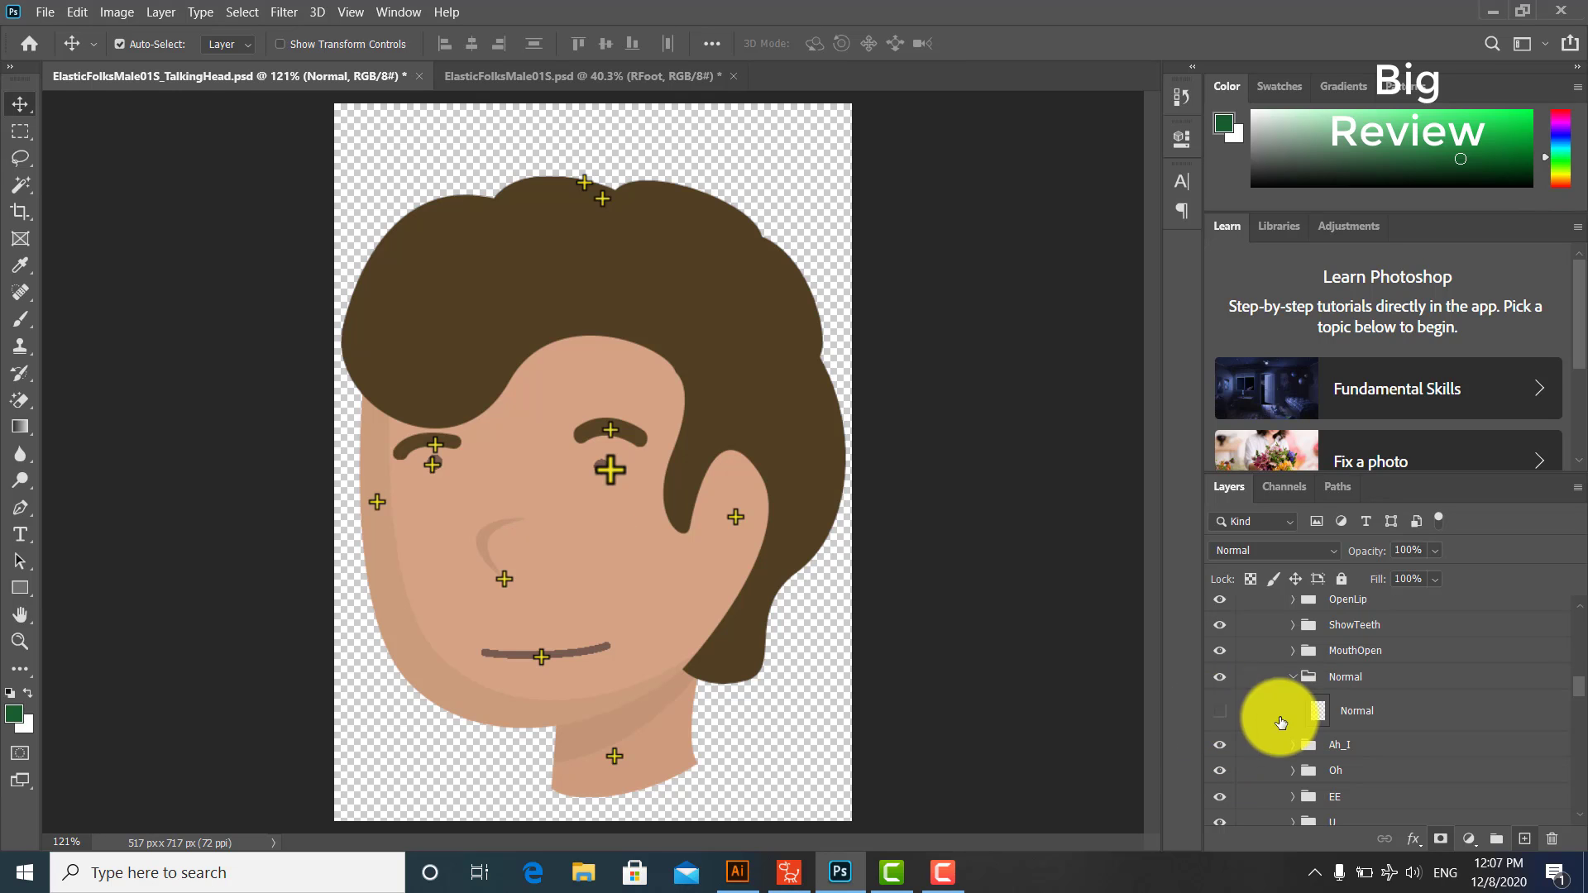
pyautogui.click(1293, 677)
pyautogui.scroll(3, 1396, 690)
pyautogui.click(1293, 661)
pyautogui.click(1220, 660)
pyautogui.click(1220, 660)
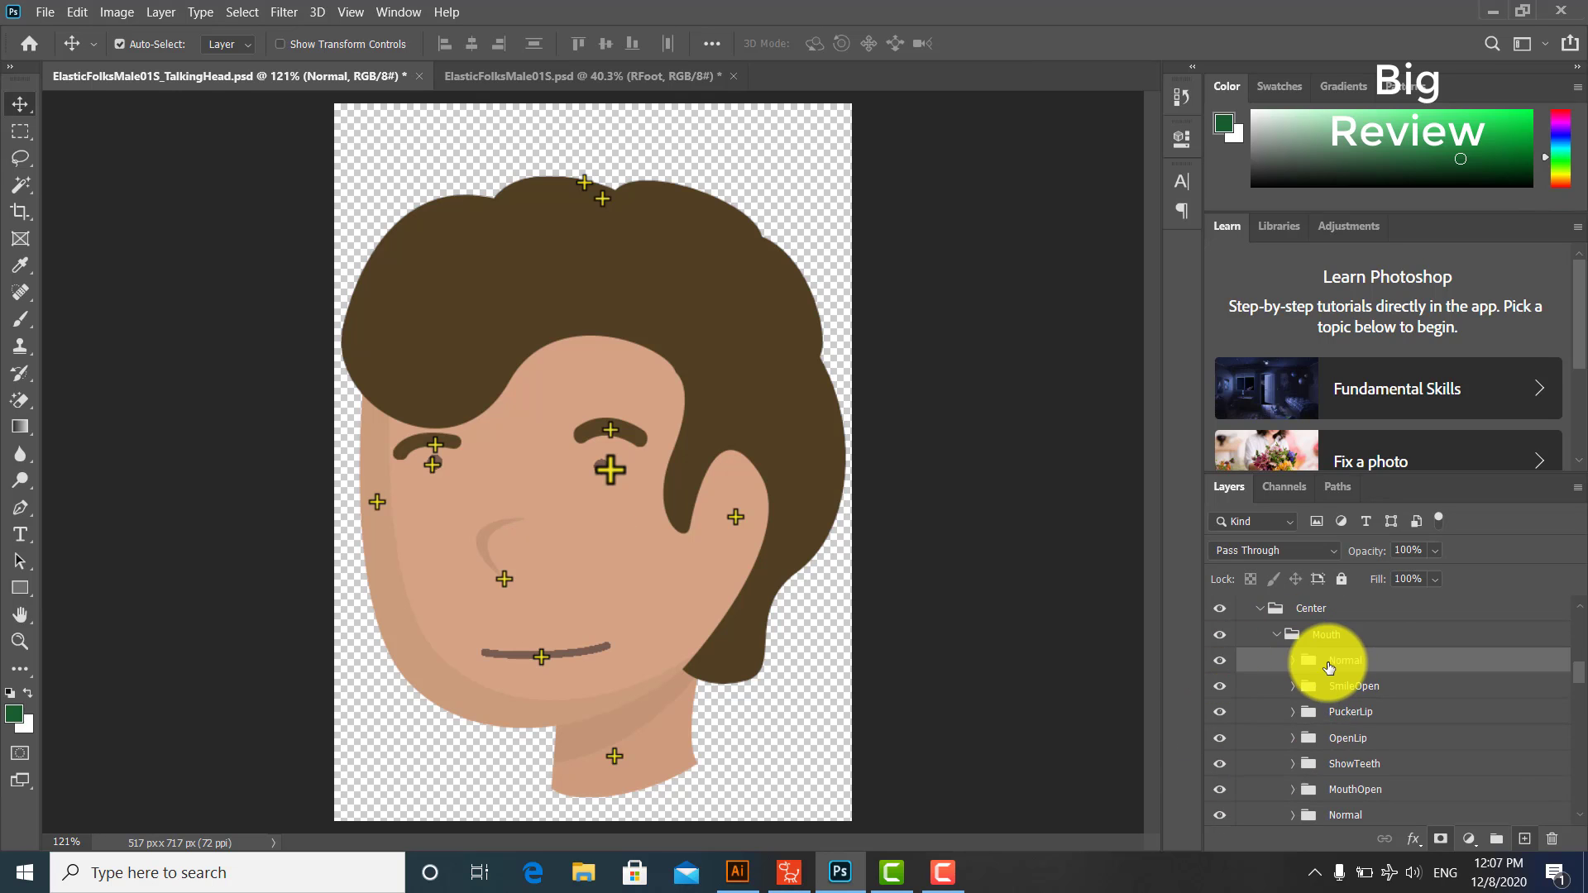
pyautogui.click(745, 871)
pyautogui.click(562, 656)
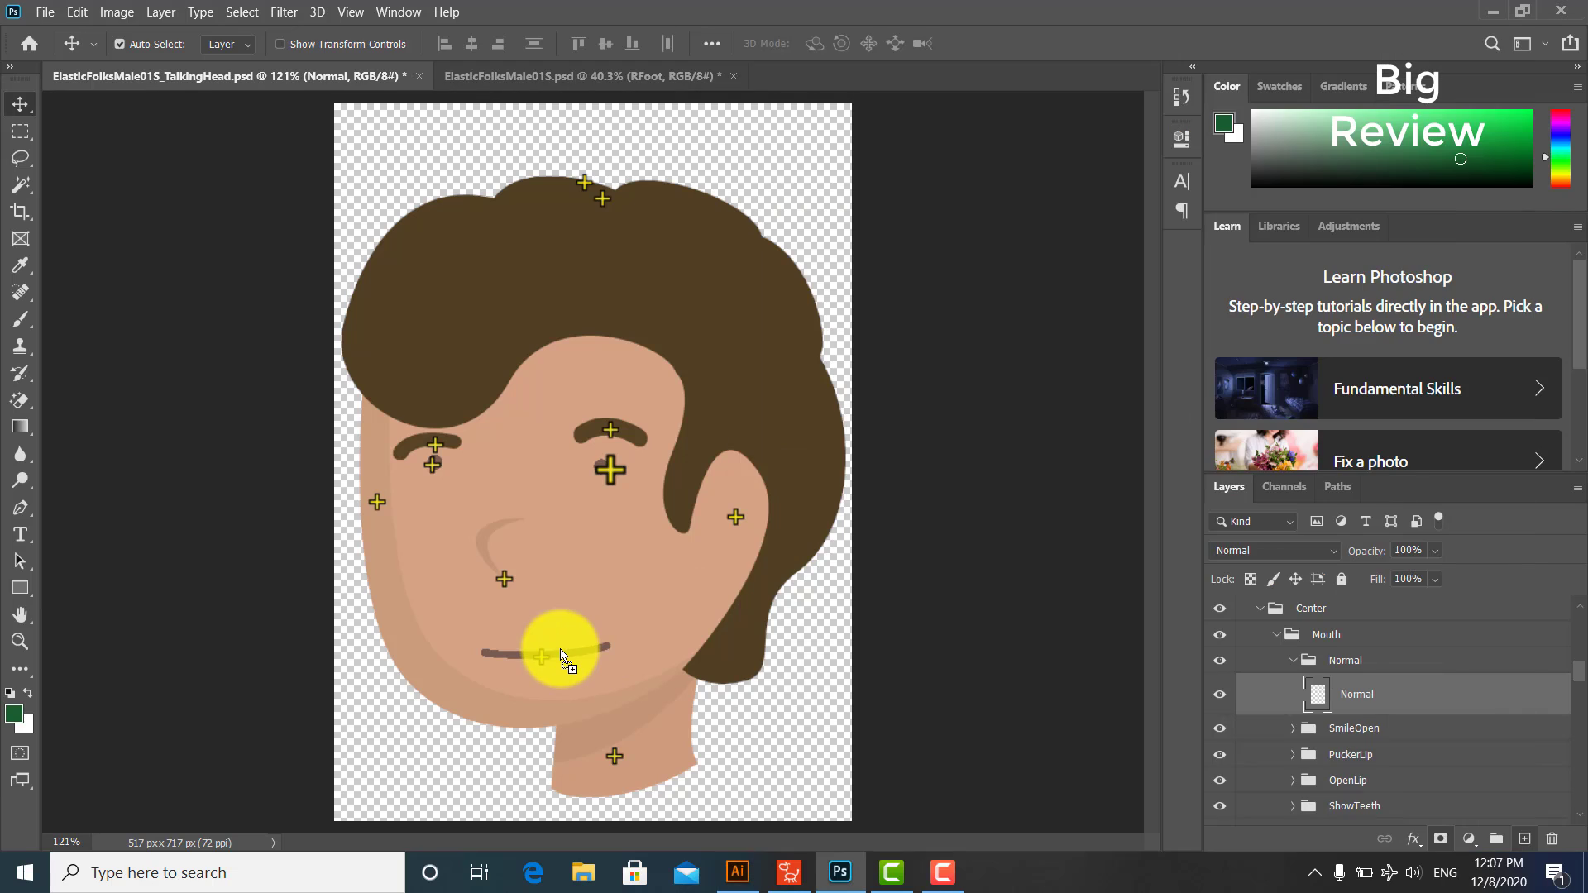
pyautogui.moveTo(562, 656); pyautogui.dragTo(567, 639)
pyautogui.moveTo(683, 606); pyautogui.dragTo(585, 652)
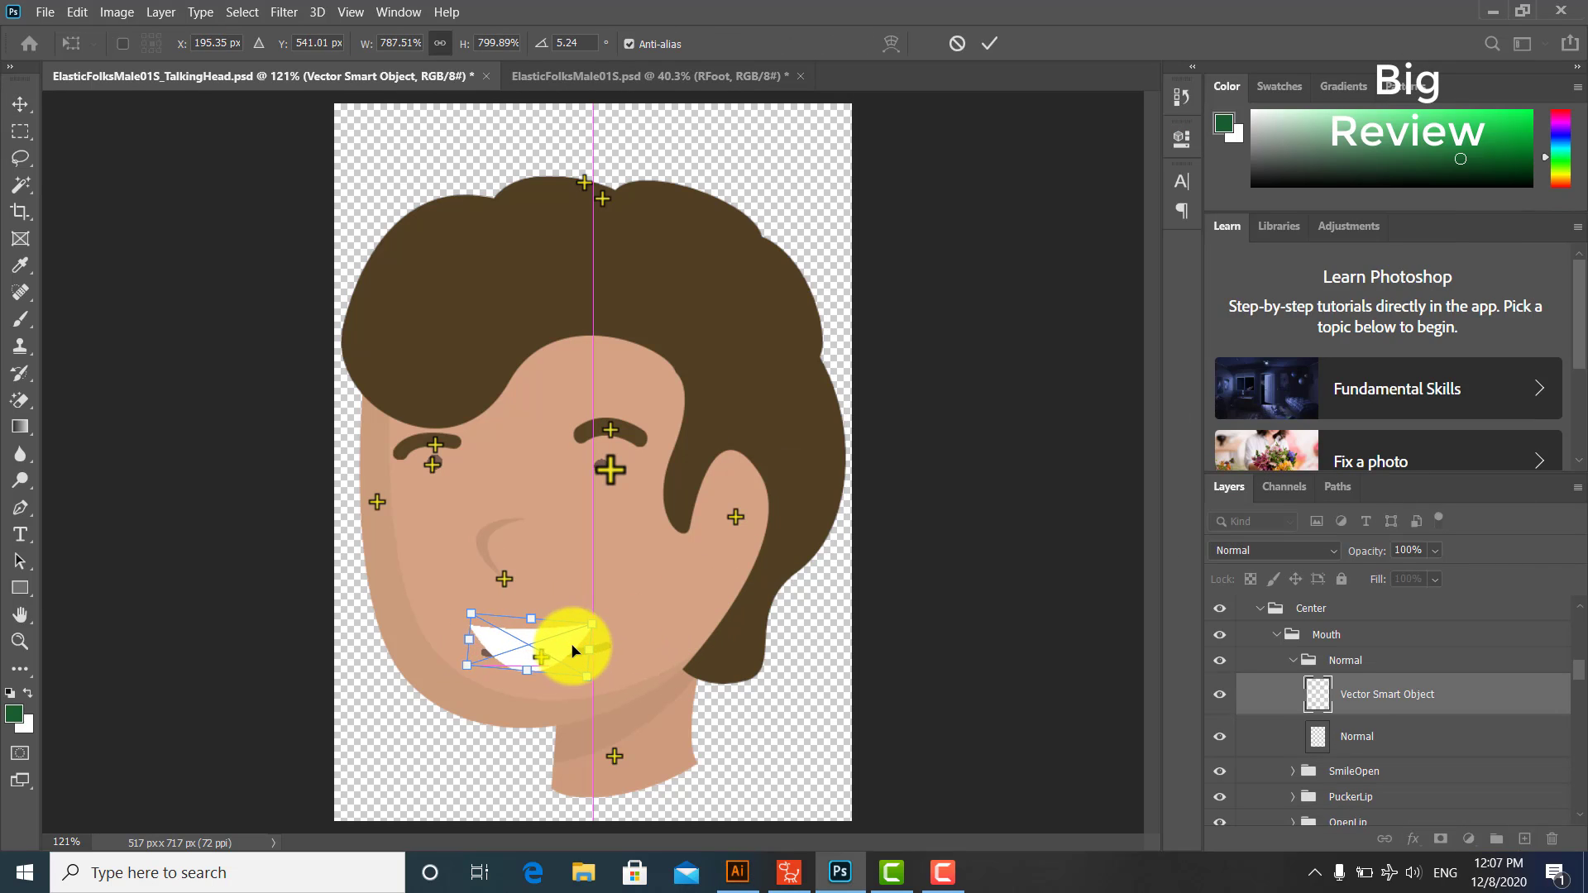
pyautogui.press('Return')
pyautogui.click(1220, 737)
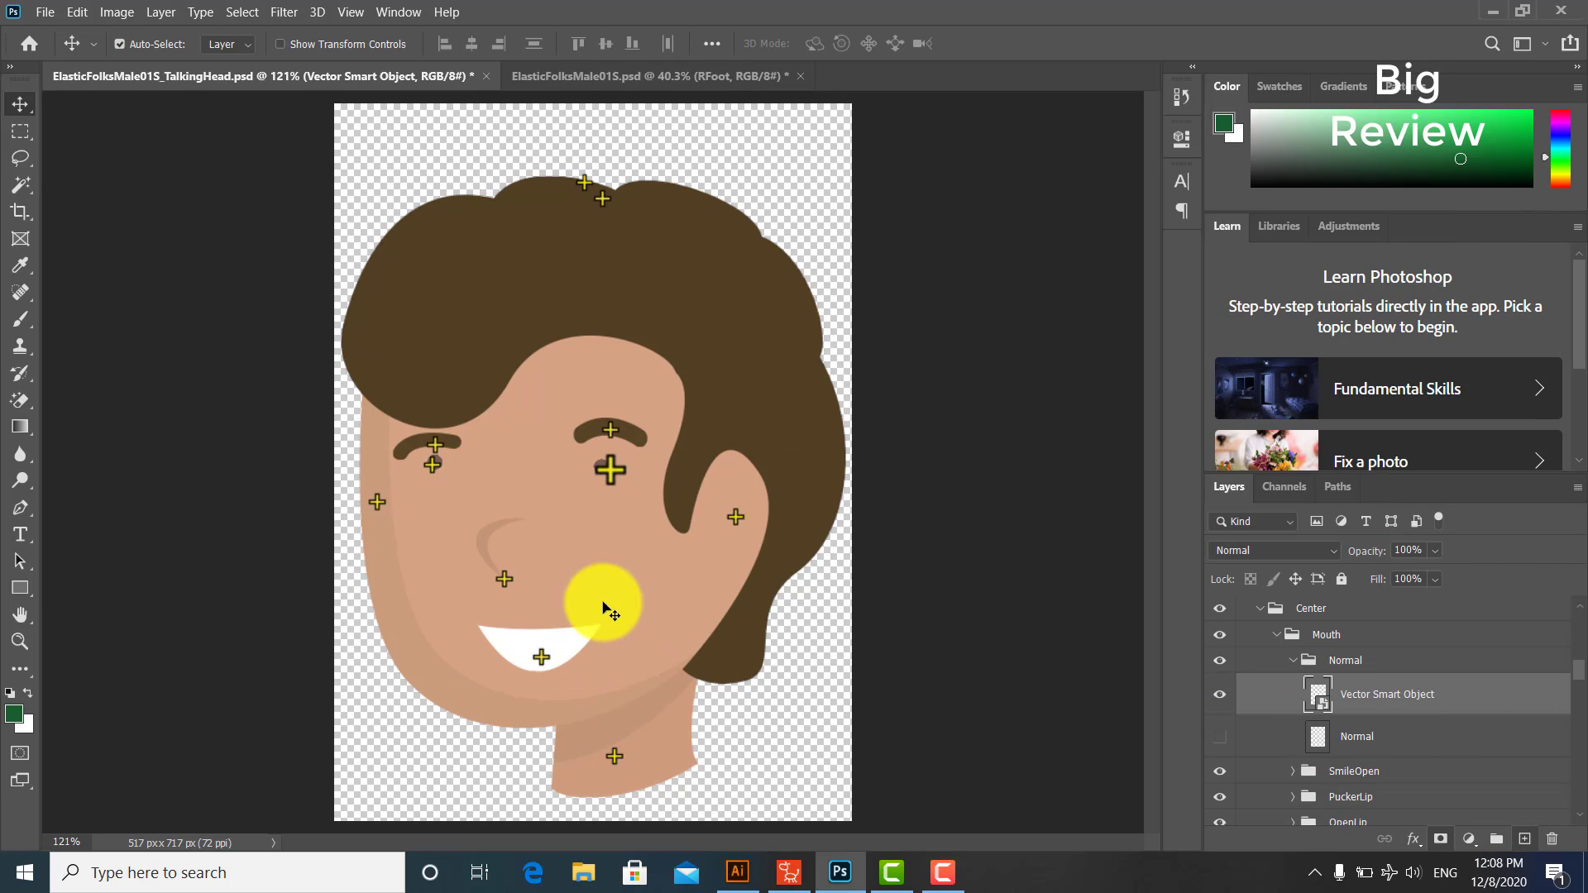
# Step: Switch to the ElasticFolksMale01S.psd body file and move the LThigh group below the Hip group
pyautogui.click(742, 519)
pyautogui.click(513, 76)
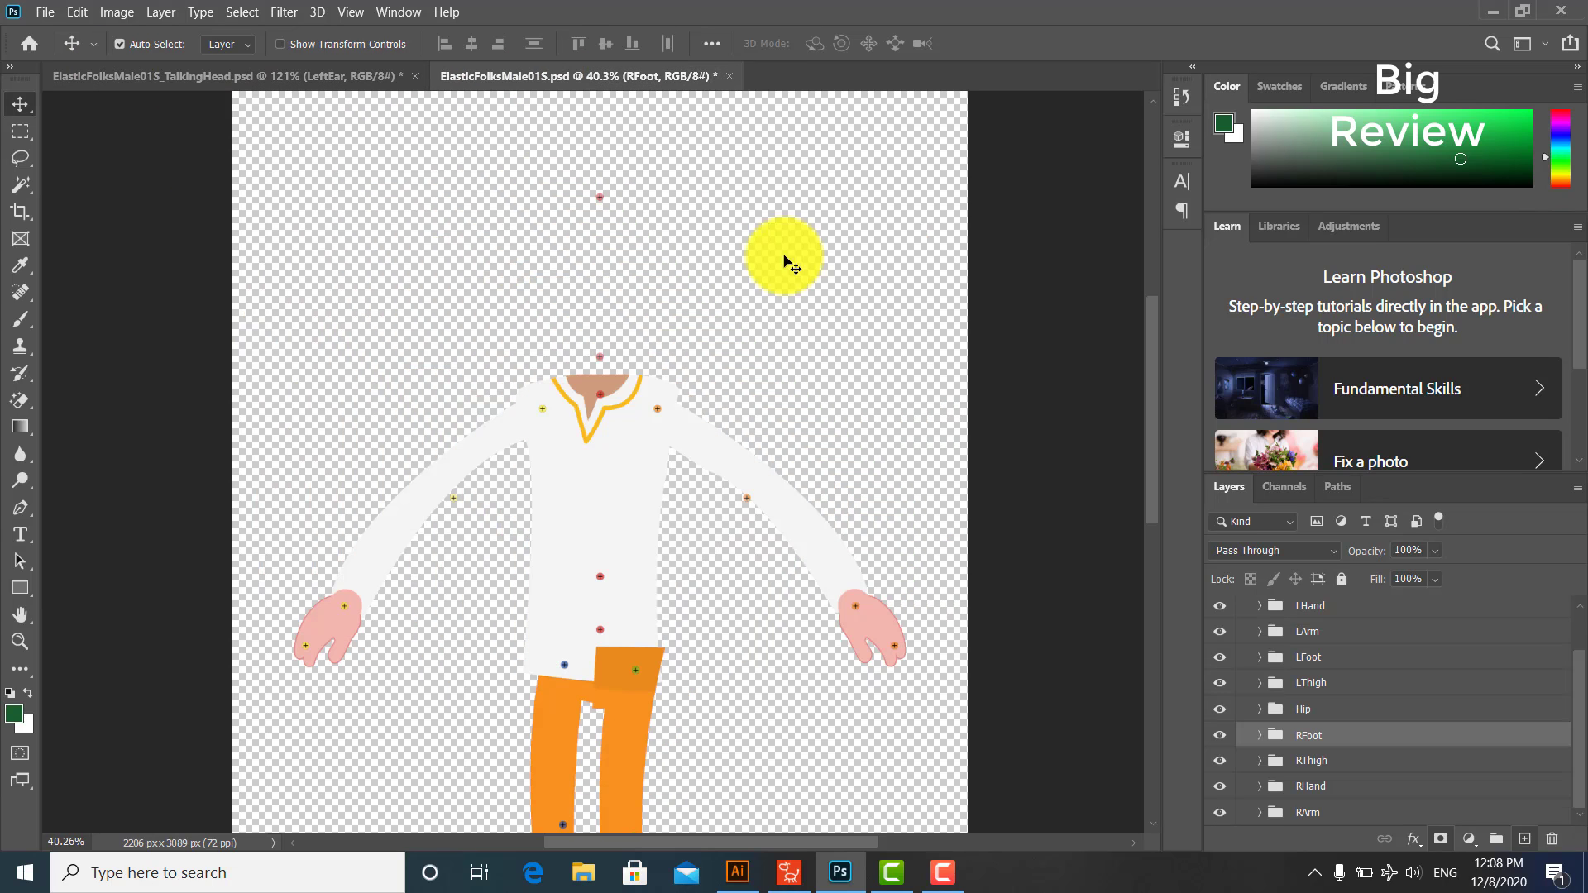
pyautogui.click(643, 682)
pyautogui.click(1259, 683)
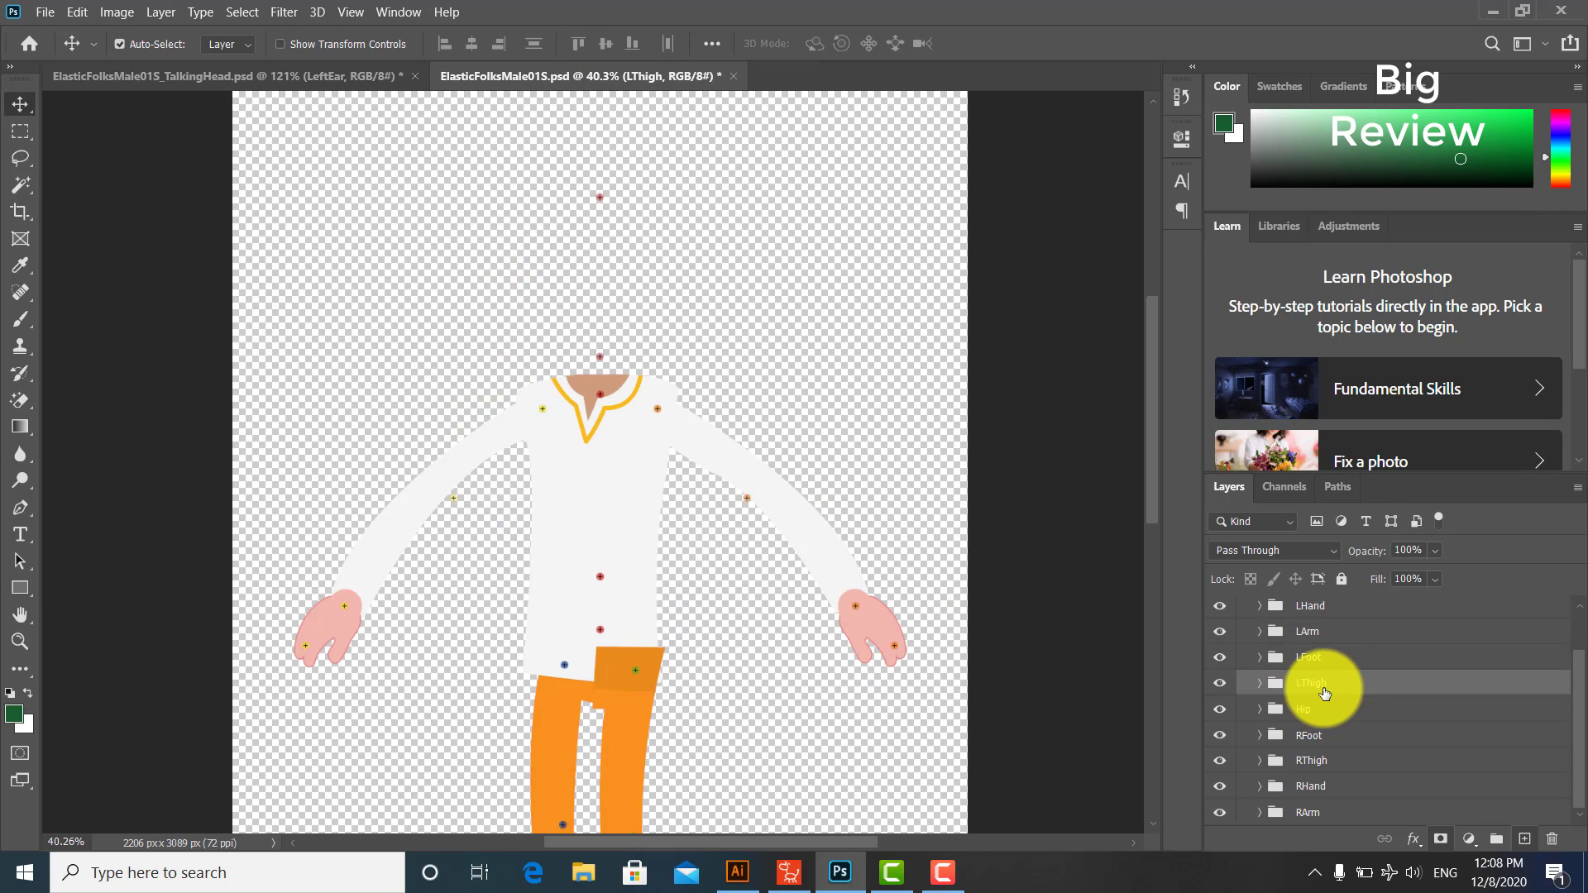
pyautogui.scroll(1, 1332, 684)
pyautogui.scroll(-1, 1316, 687)
pyautogui.moveTo(1324, 687); pyautogui.dragTo(1340, 722)
pyautogui.click(628, 751)
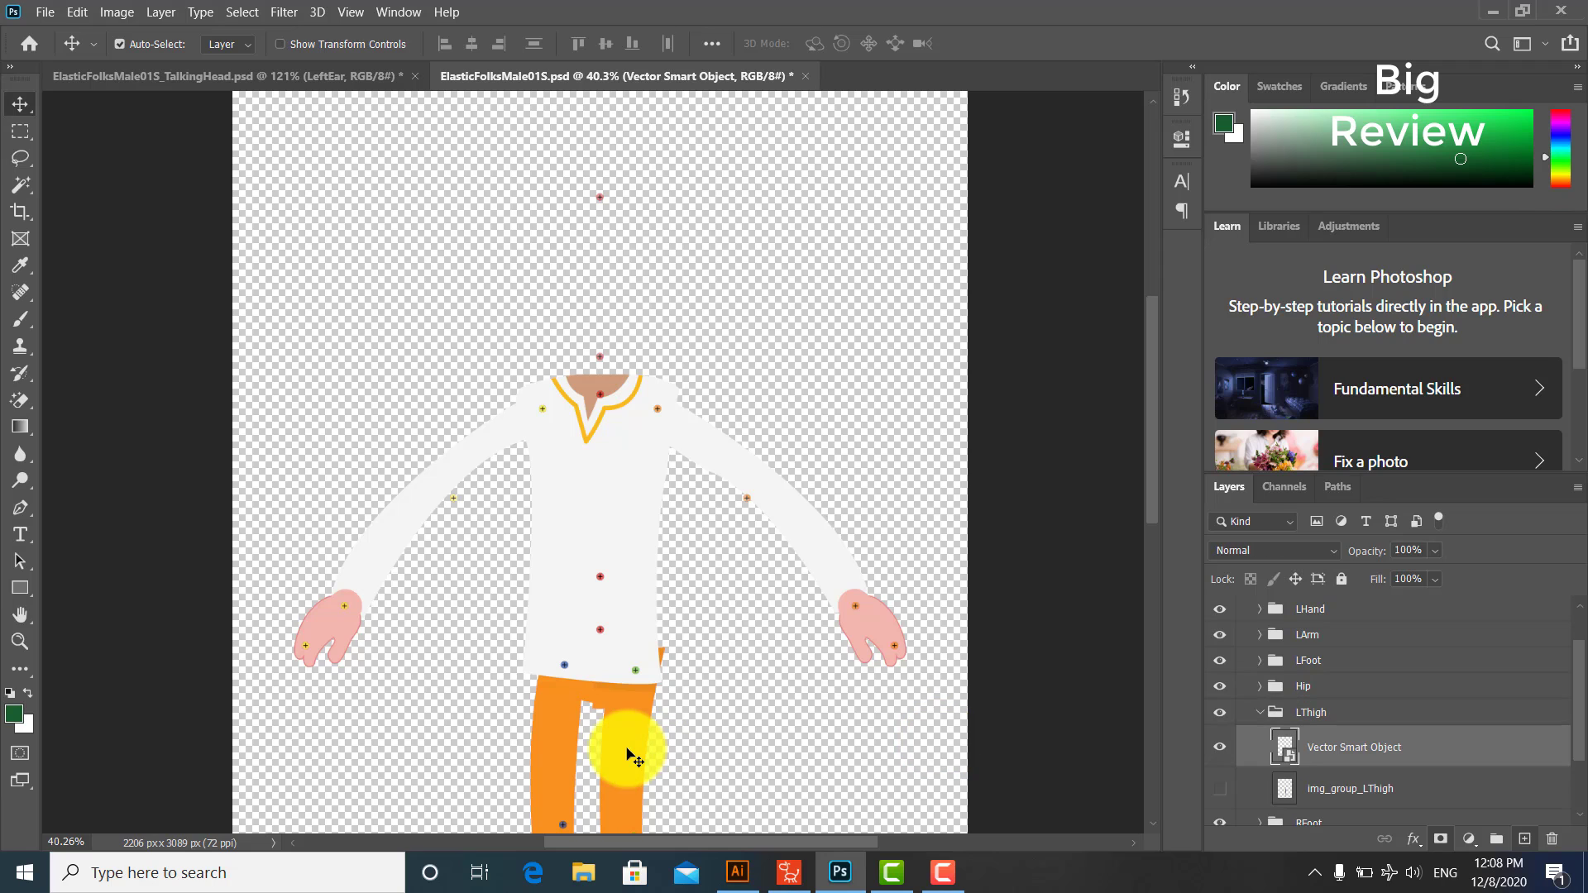
pyautogui.scroll(3, 628, 749)
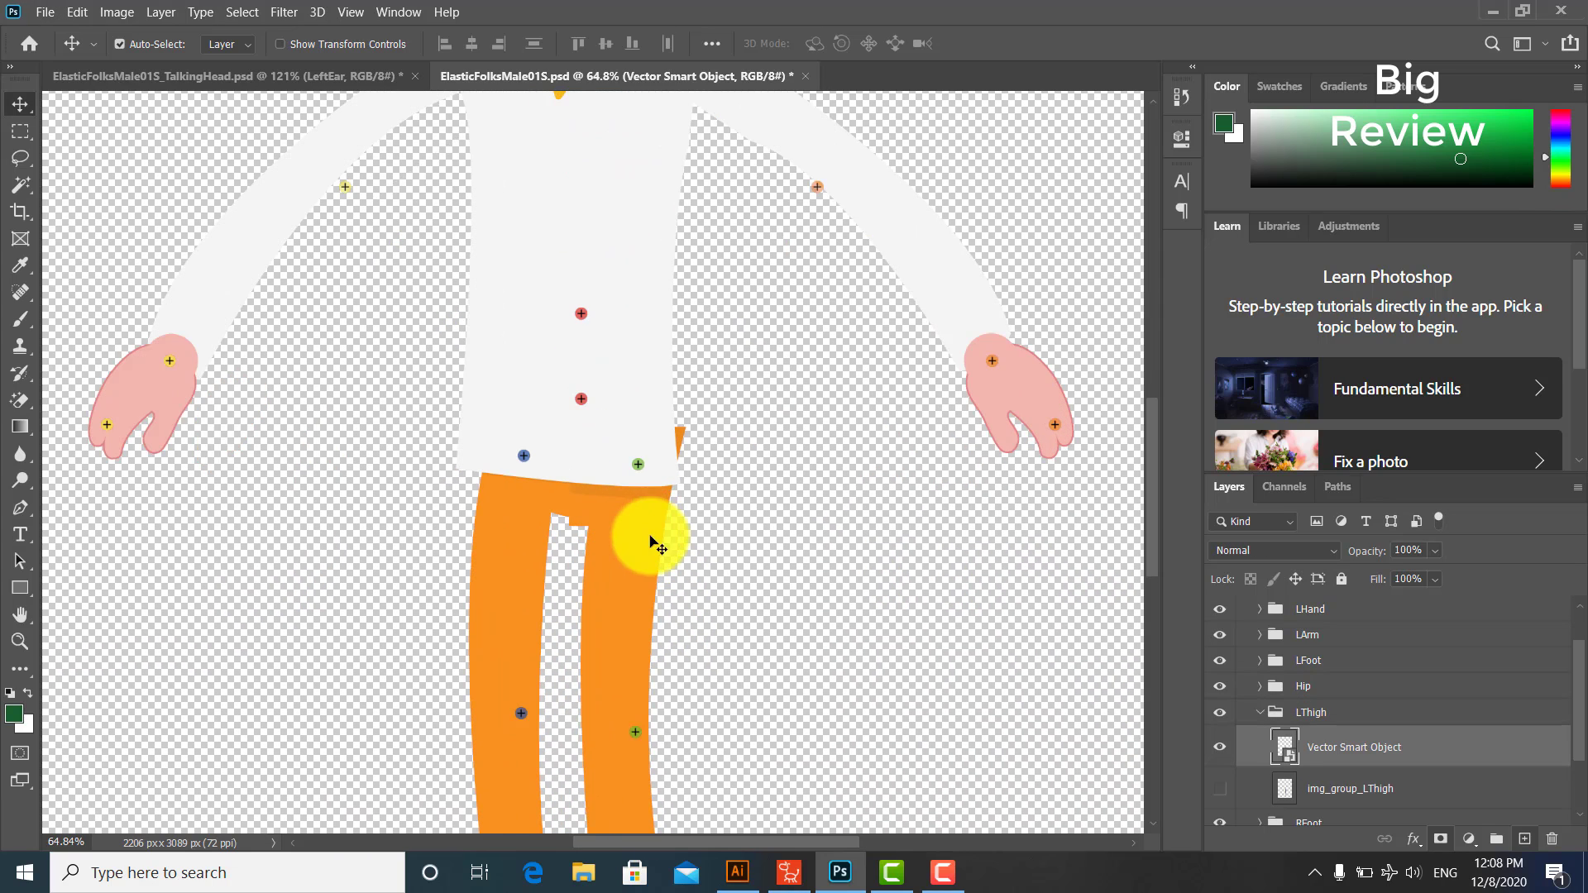
pyautogui.click(21, 400)
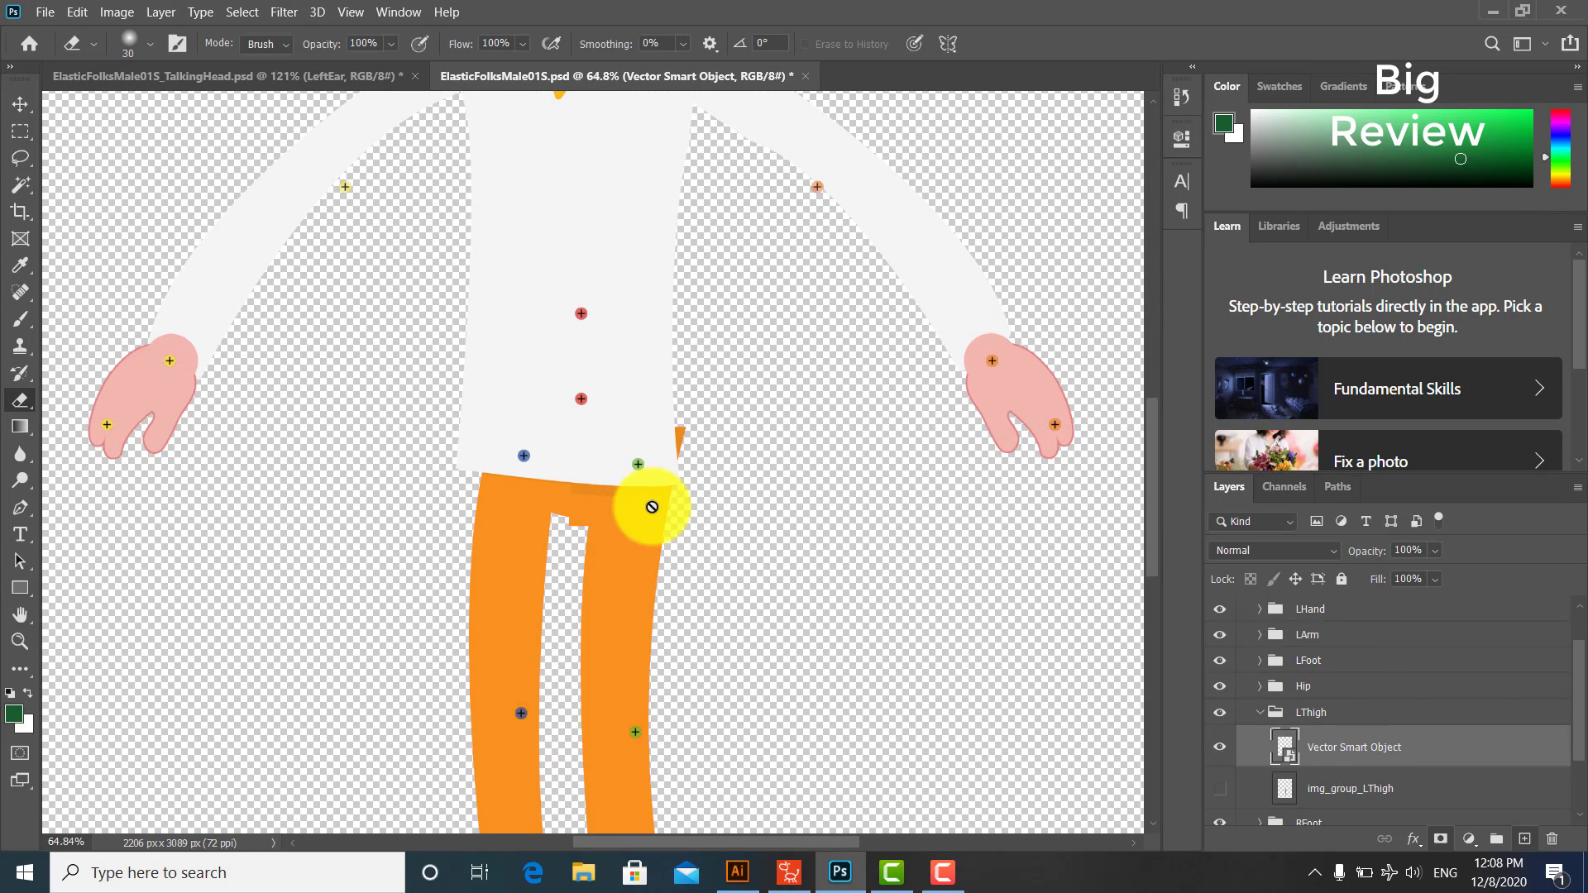
pyautogui.click(21, 104)
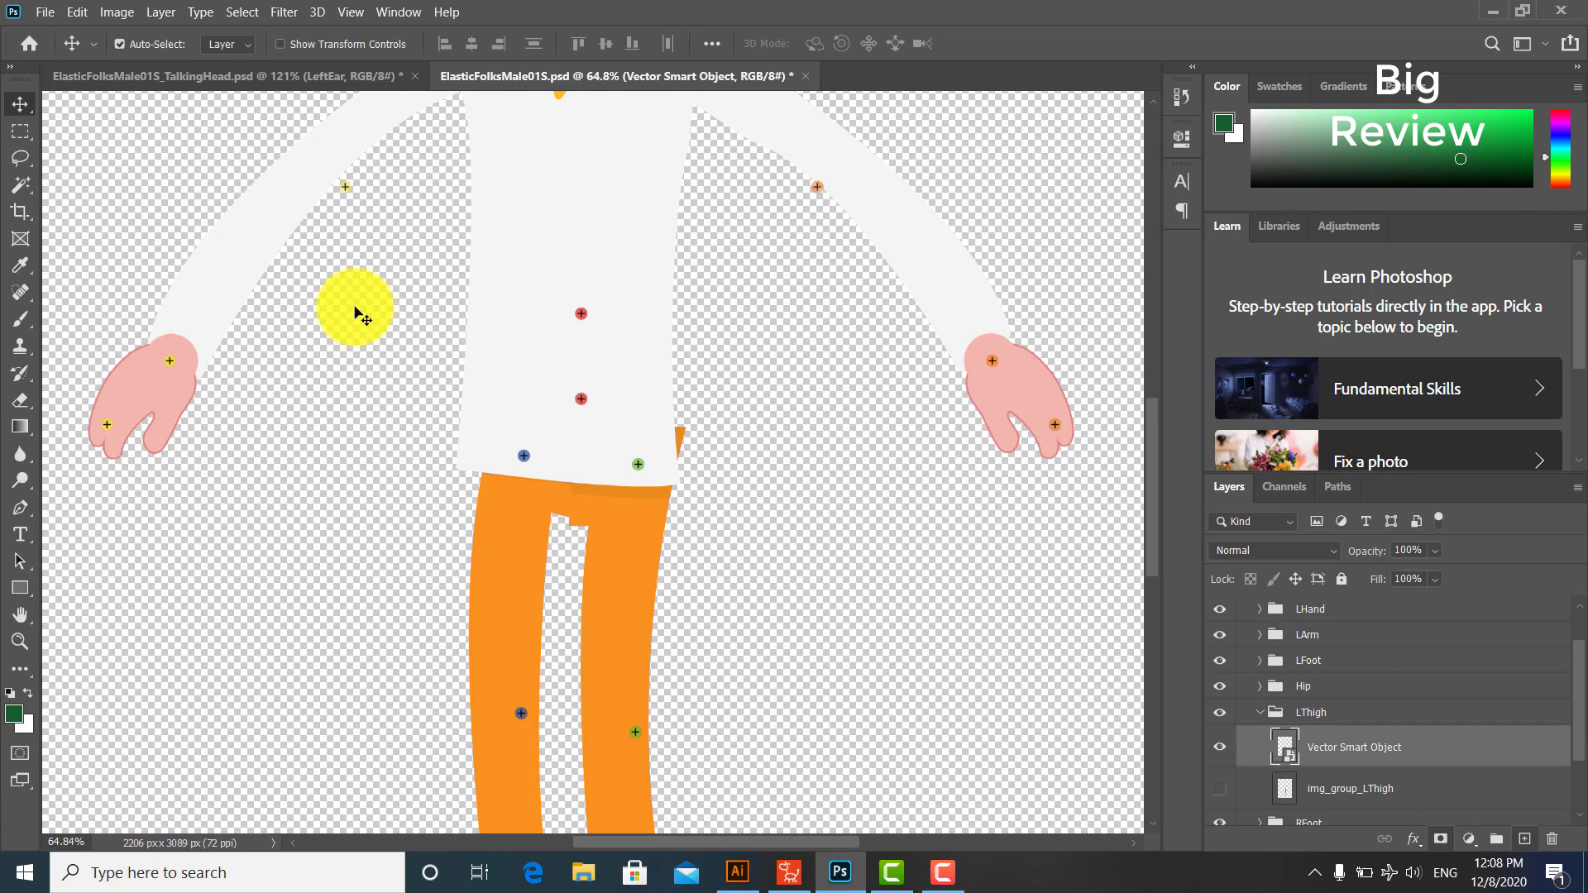
# Step: Save the ElasticFolksMale01S.psd body file and the ElasticFolksMale01S_TalkingHead.psd head file
pyautogui.click(45, 12)
pyautogui.click(326, 75)
pyautogui.click(45, 11)
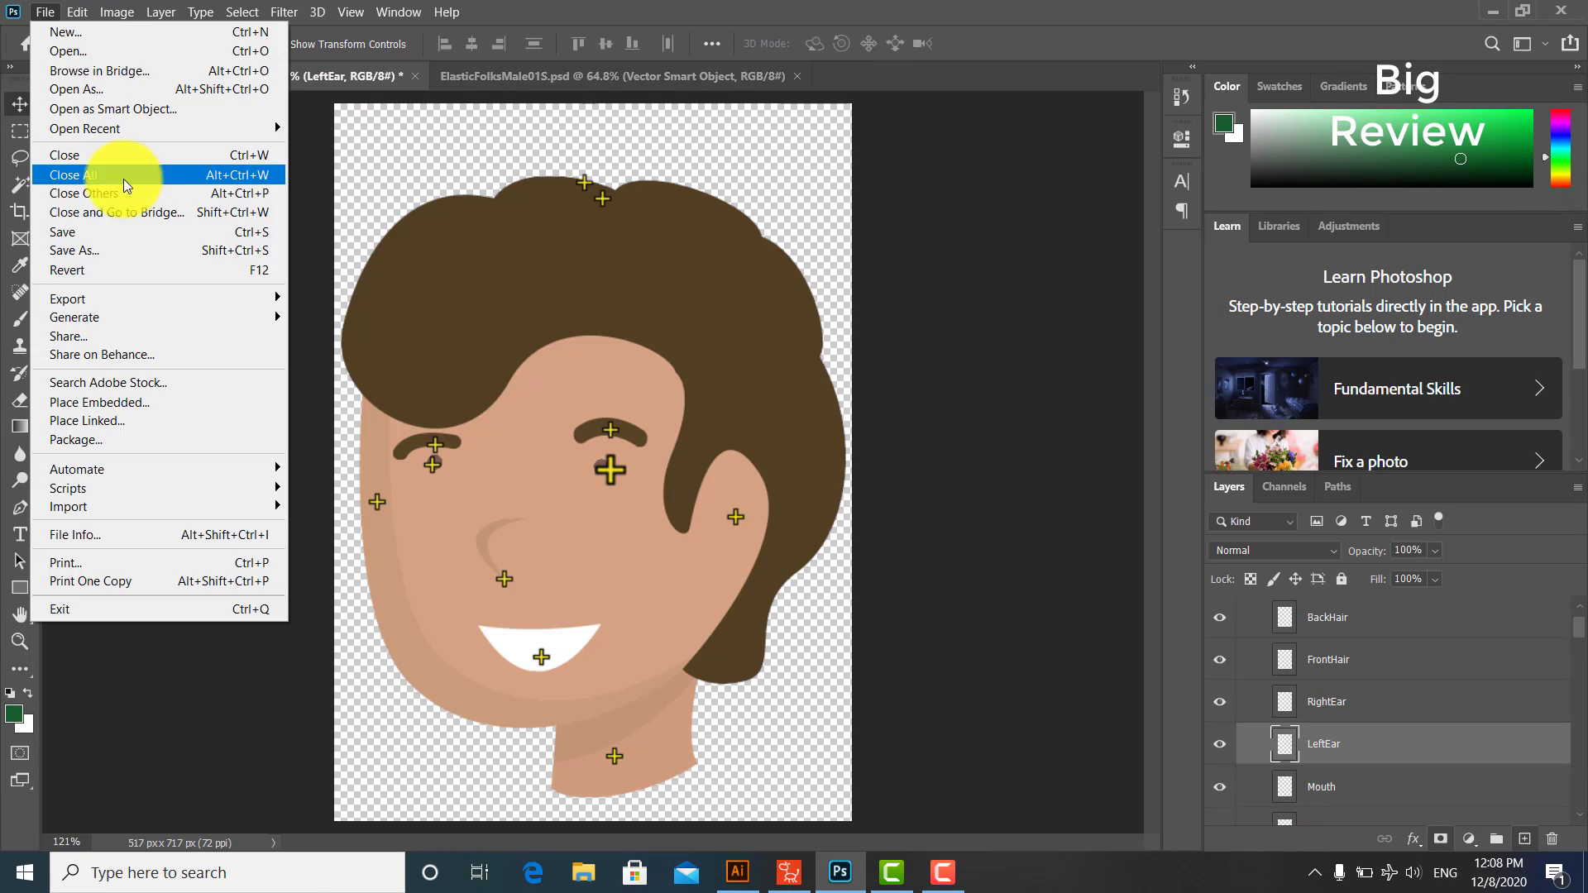
pyautogui.click(123, 175)
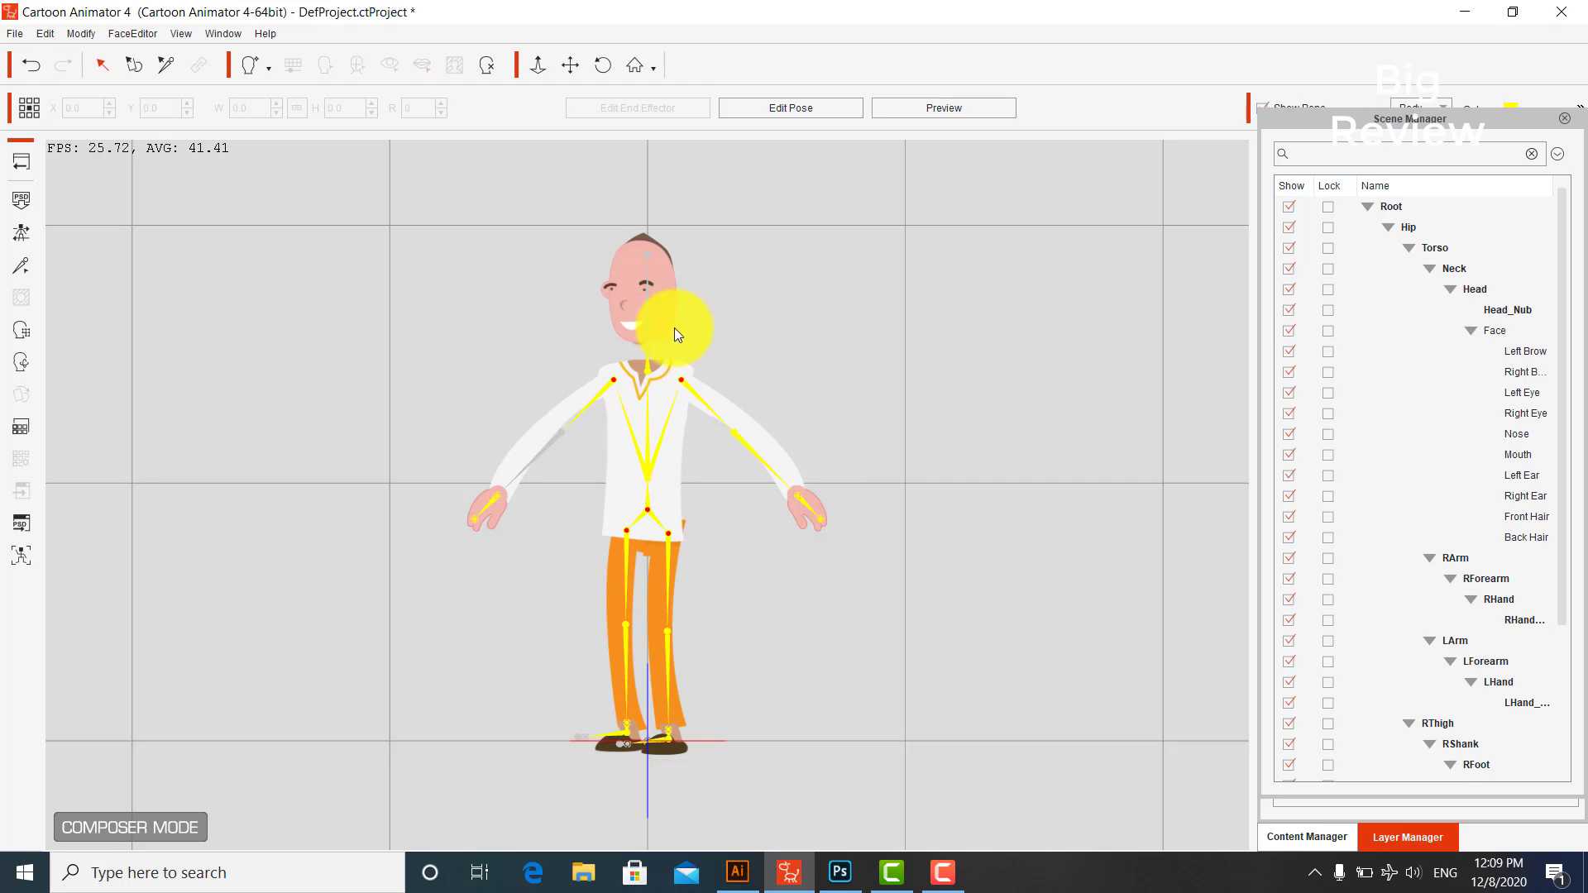
# Step: Switch back to the TalkingHead file in Photoshop, delete the hidden Layer 11 from the NSFace group, and save the file
pyautogui.click(739, 872)
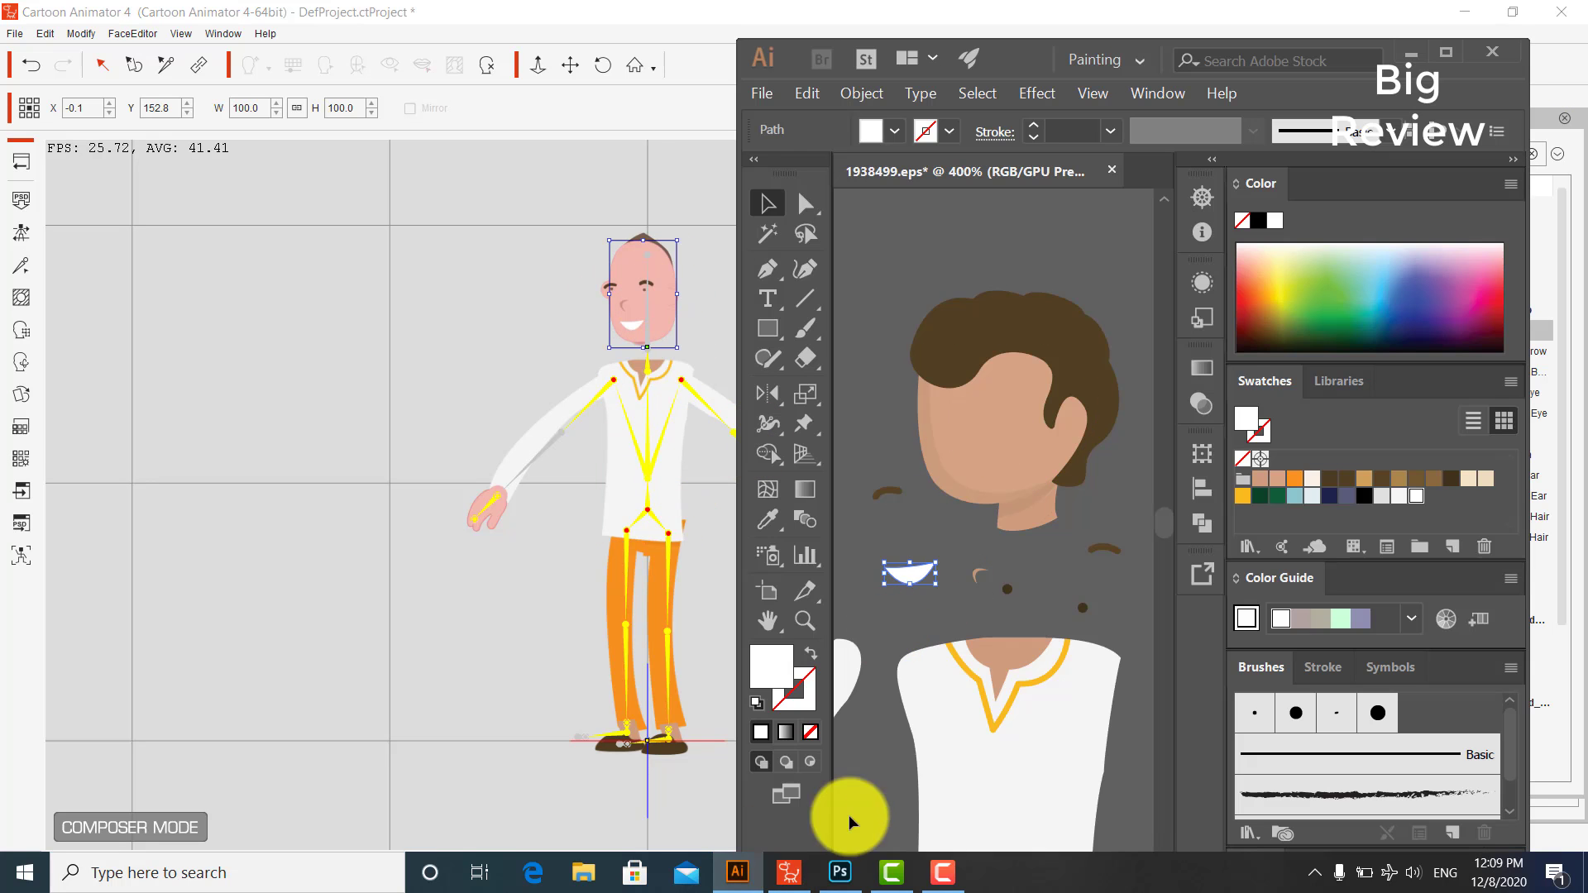
pyautogui.click(839, 872)
pyautogui.click(1220, 761)
pyautogui.click(1219, 761)
pyautogui.click(1355, 768)
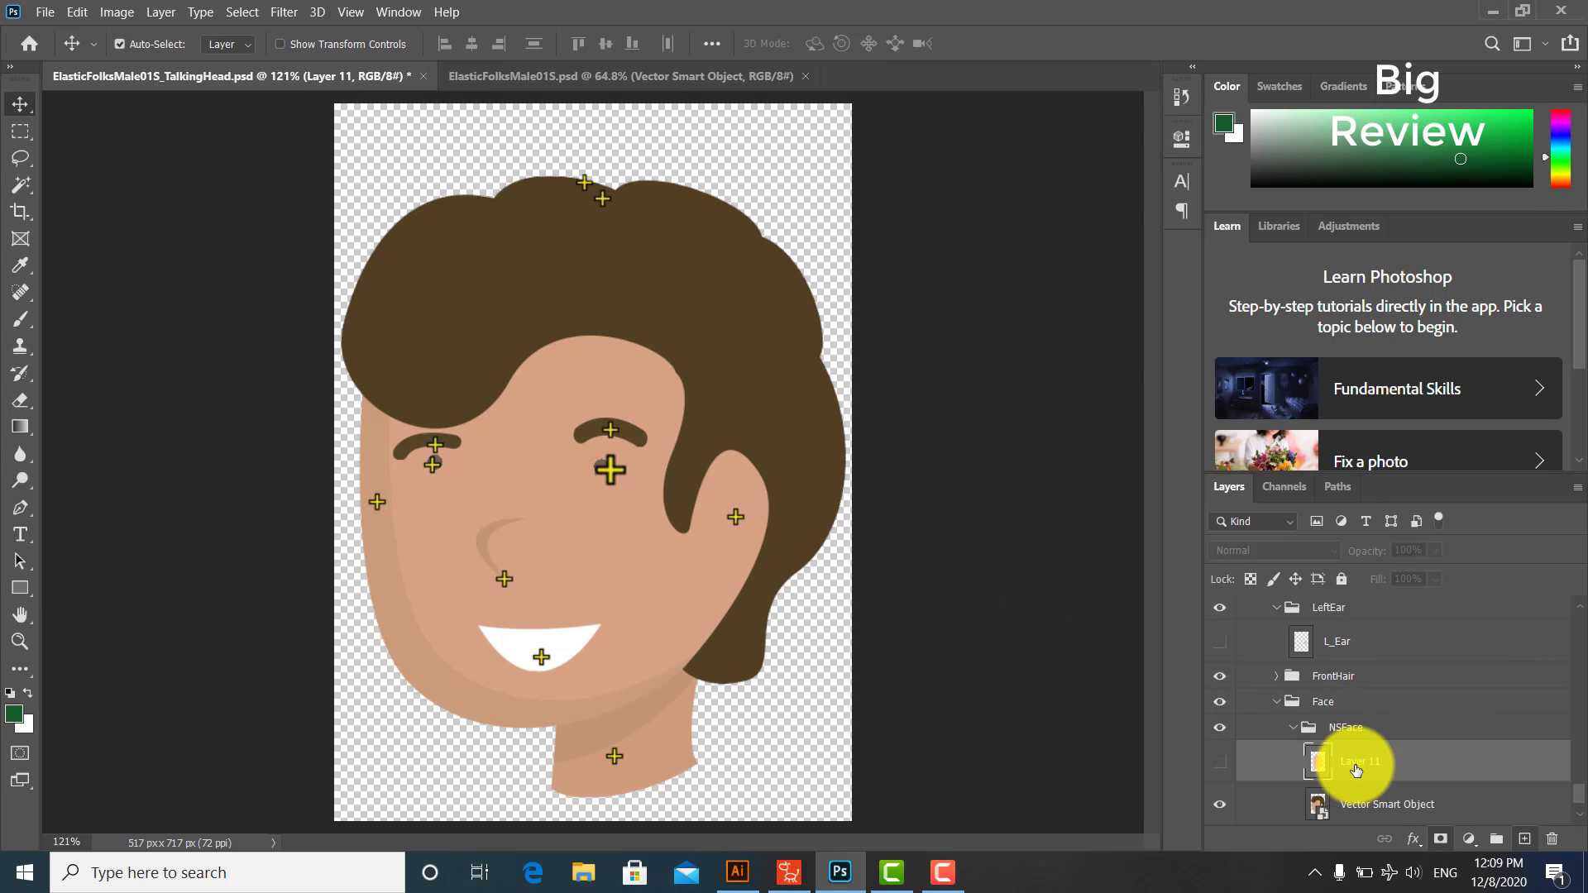
pyautogui.press('Delete')
pyautogui.click(45, 11)
pyautogui.click(83, 232)
# Step: Return to Cartoon Animator and lower the new head toward the shirt collar, to Y 149.4
pyautogui.click(1492, 12)
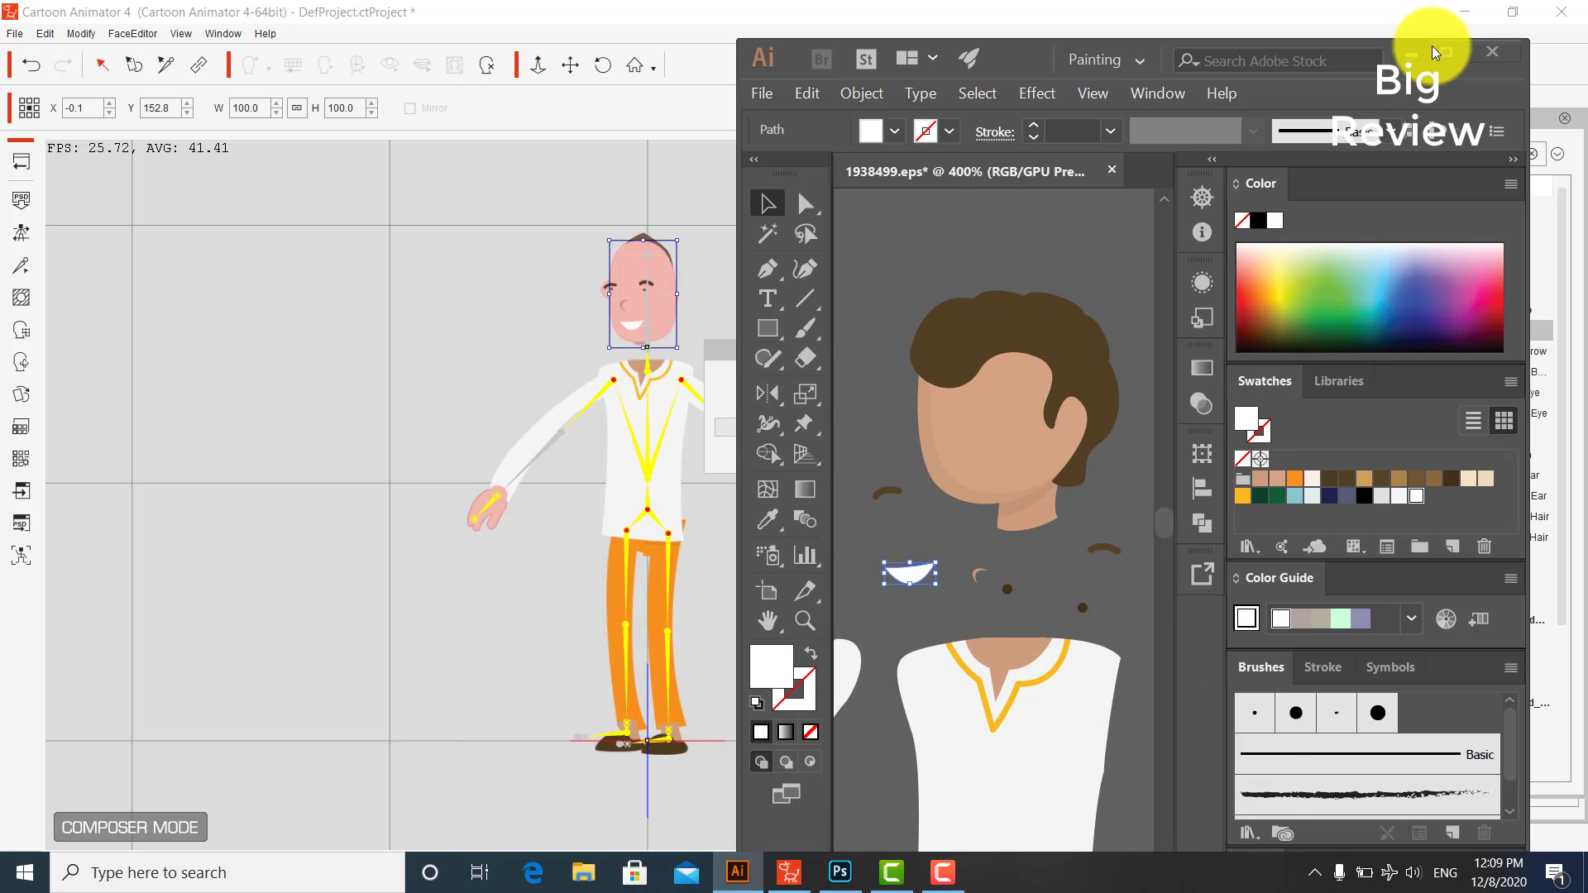
pyautogui.click(1434, 52)
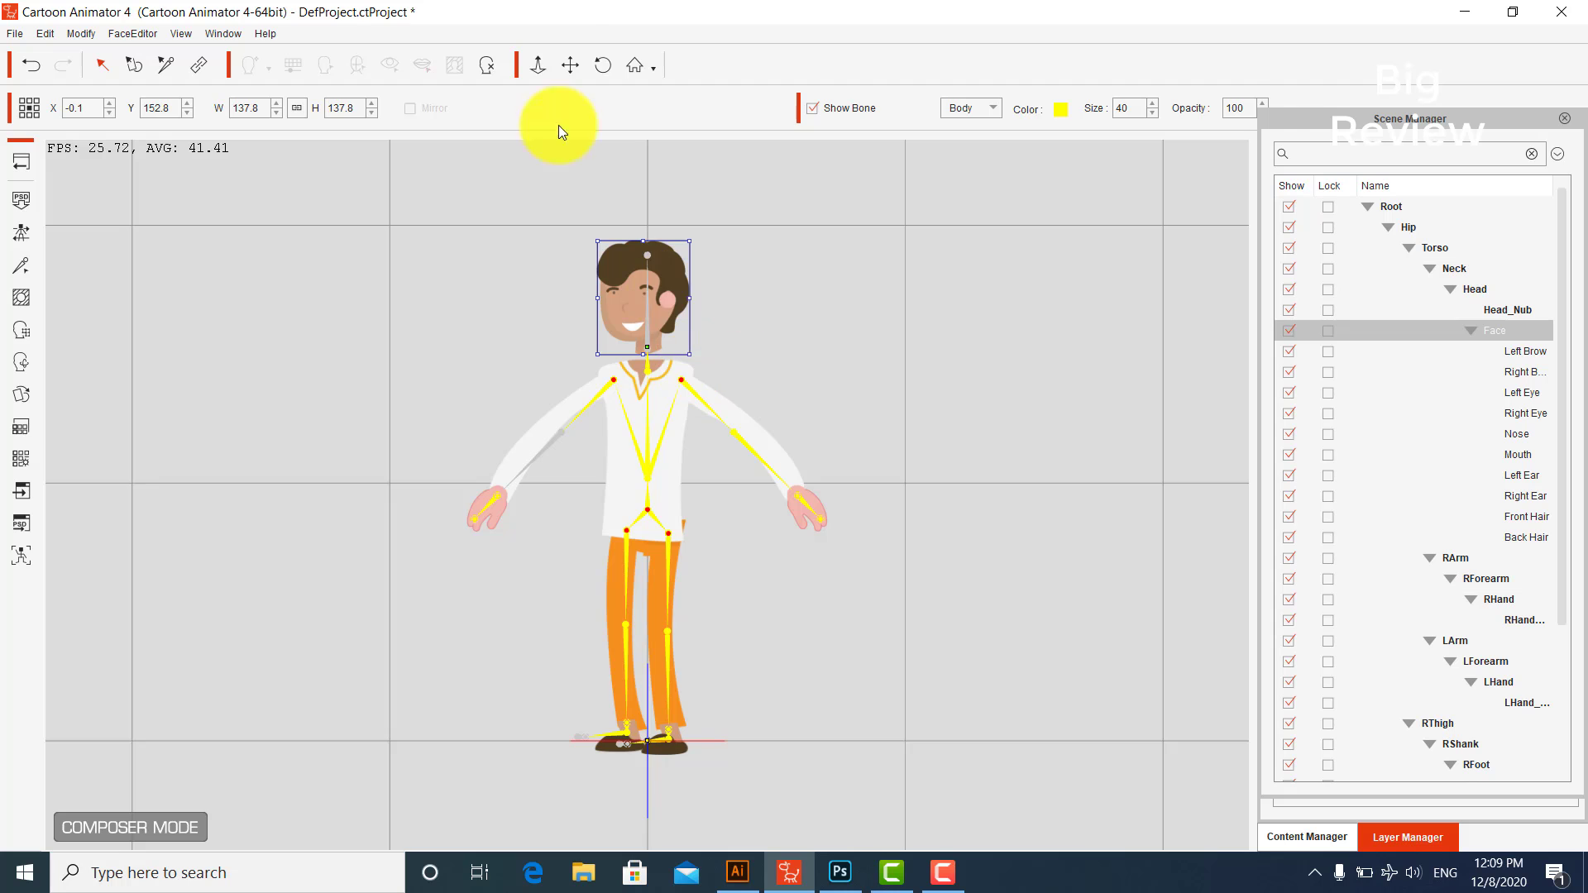
pyautogui.scroll(5, 797, 238)
pyautogui.click(133, 64)
pyautogui.click(670, 364)
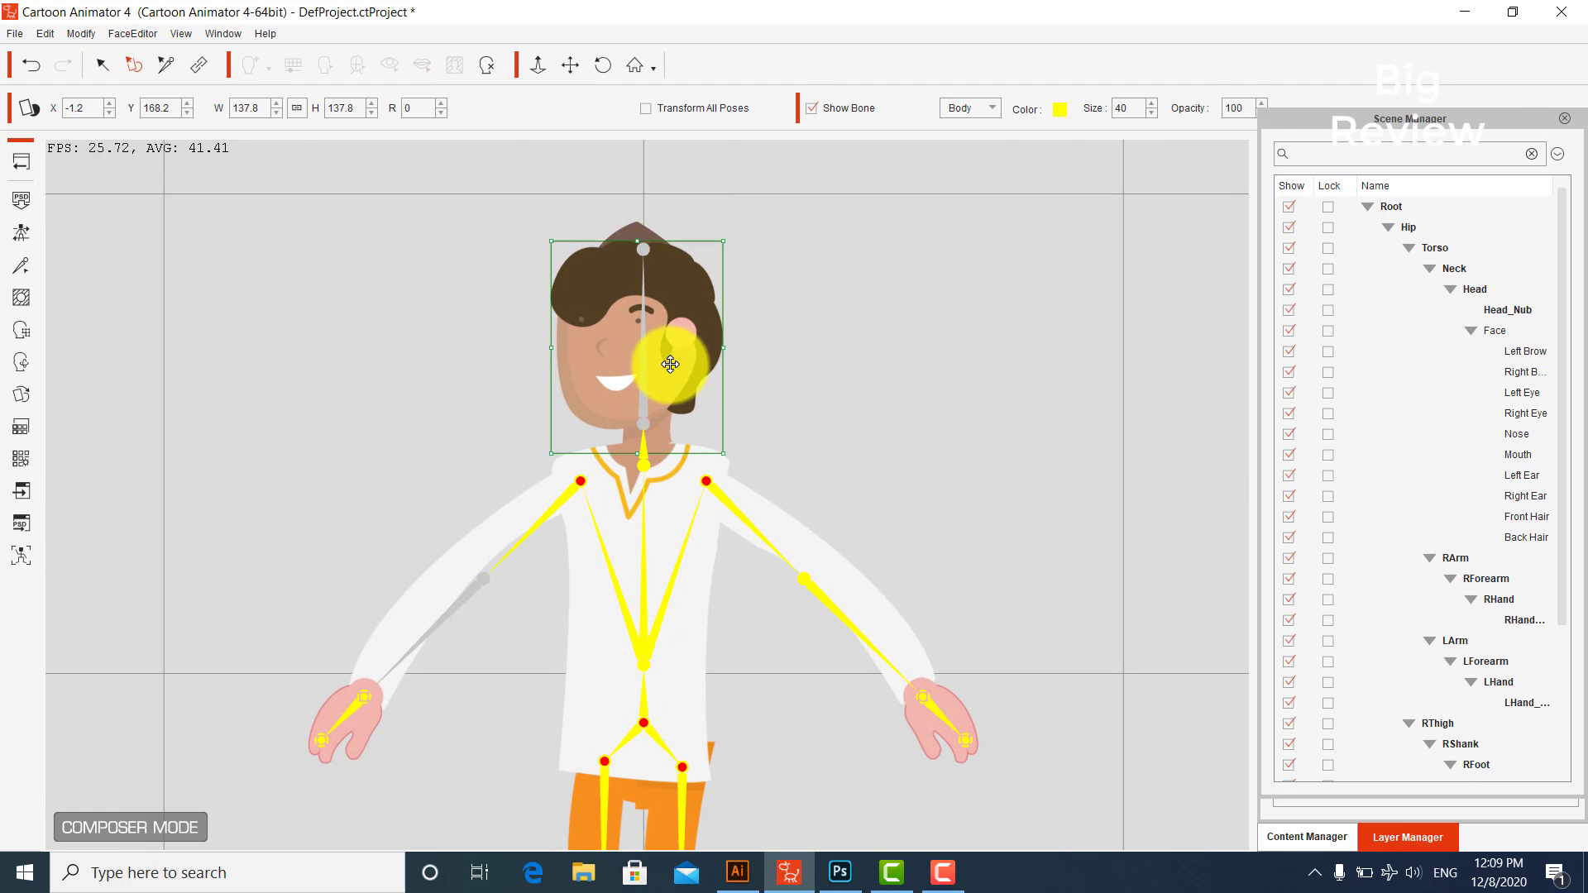
pyautogui.click(104, 66)
pyautogui.click(689, 371)
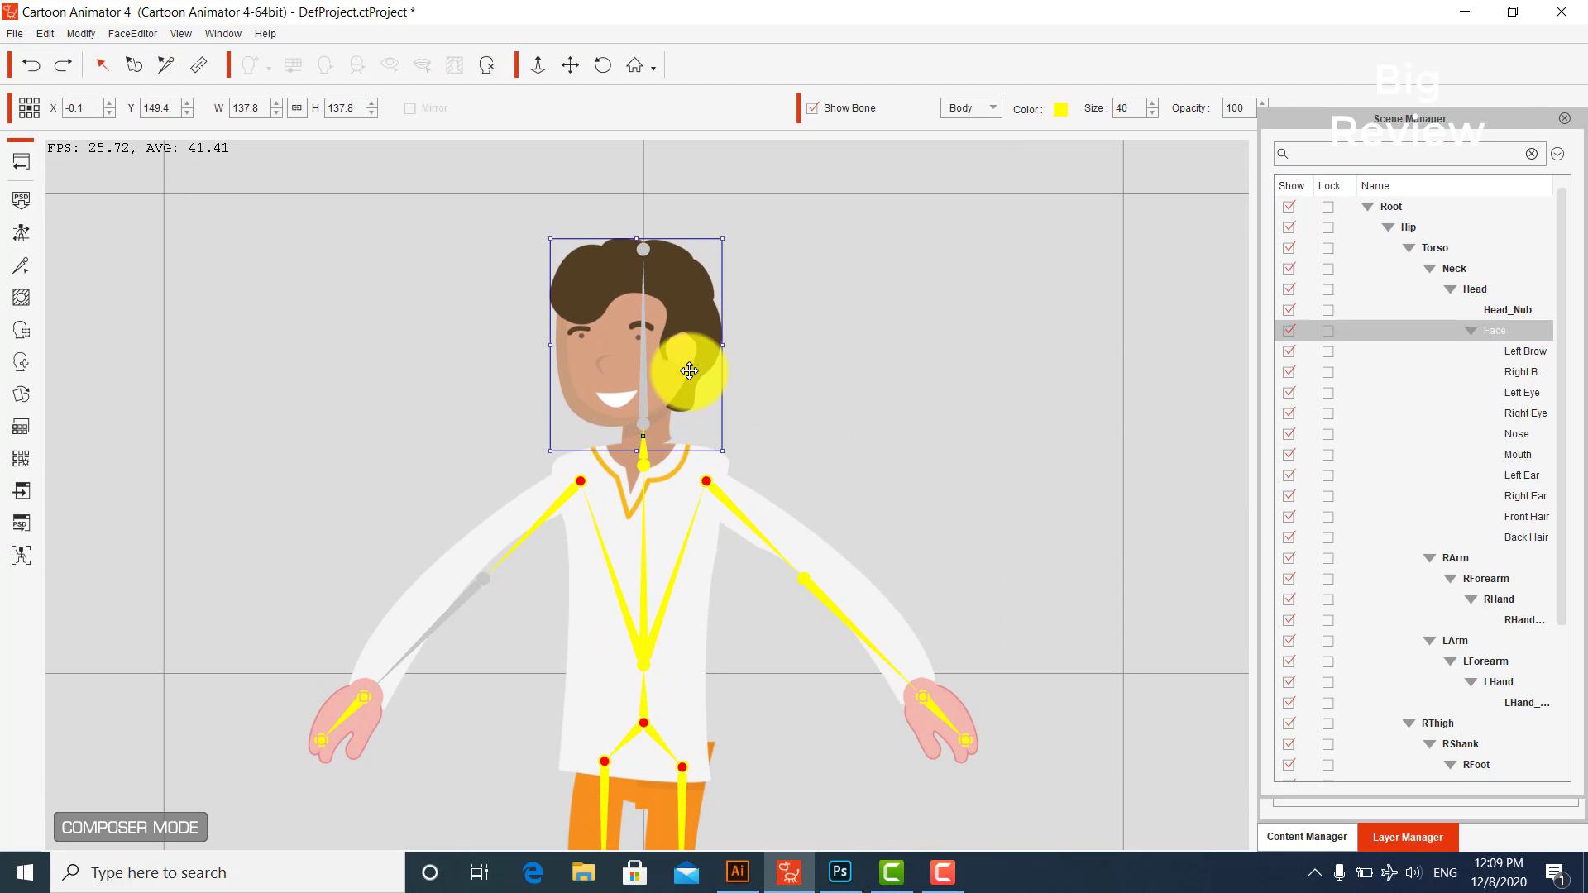
# Step: Remove the leftover pink ear from the character's head
pyautogui.click(845, 436)
pyautogui.click(21, 163)
pyautogui.click(859, 494)
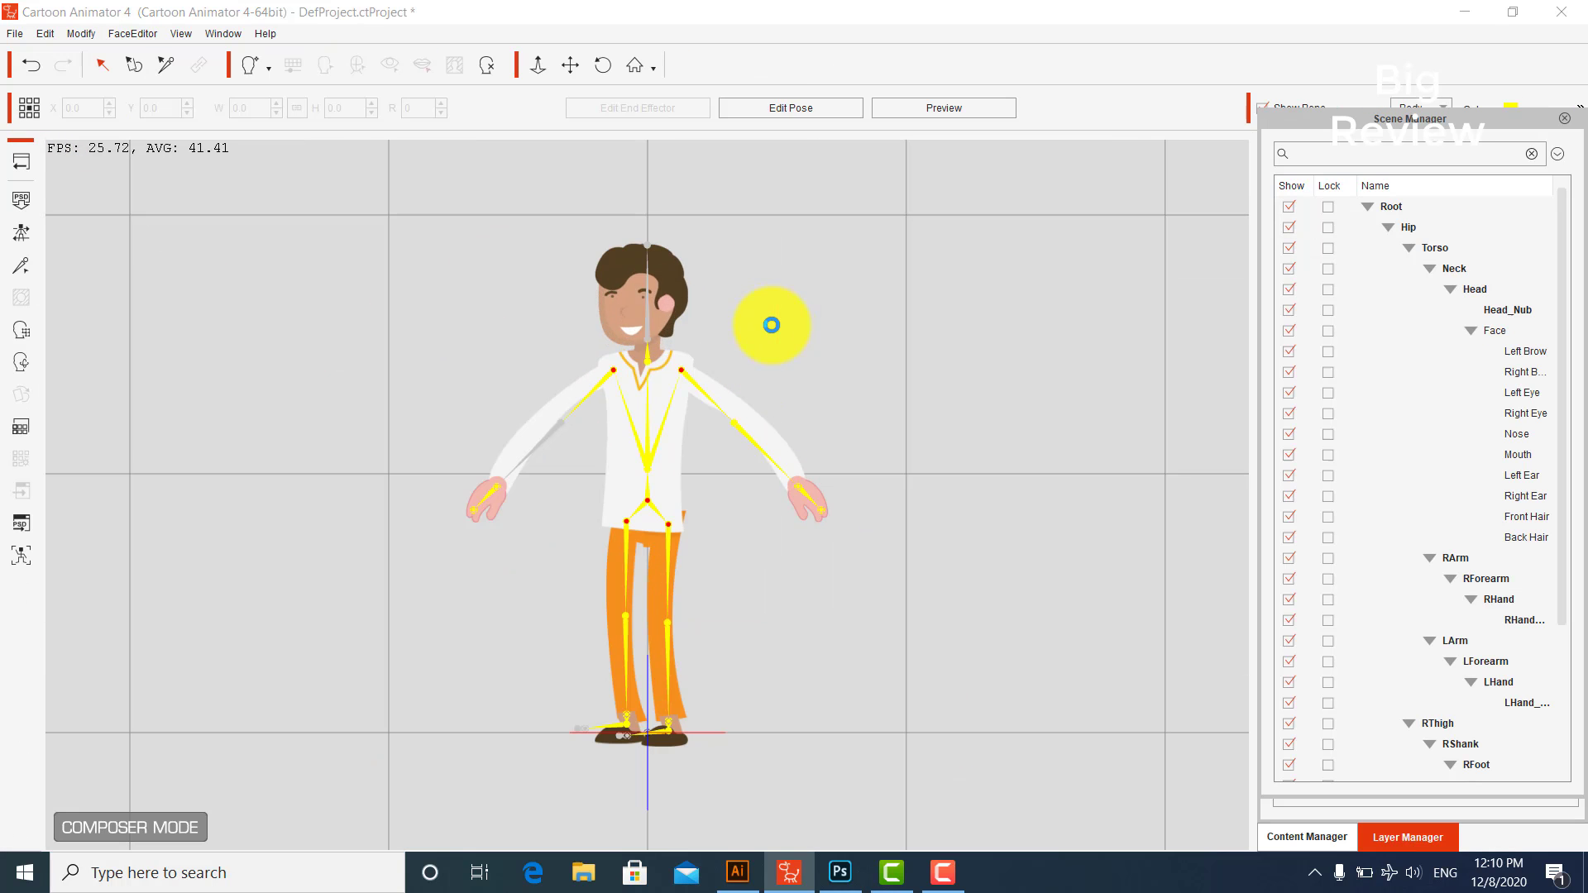
pyautogui.click(665, 307)
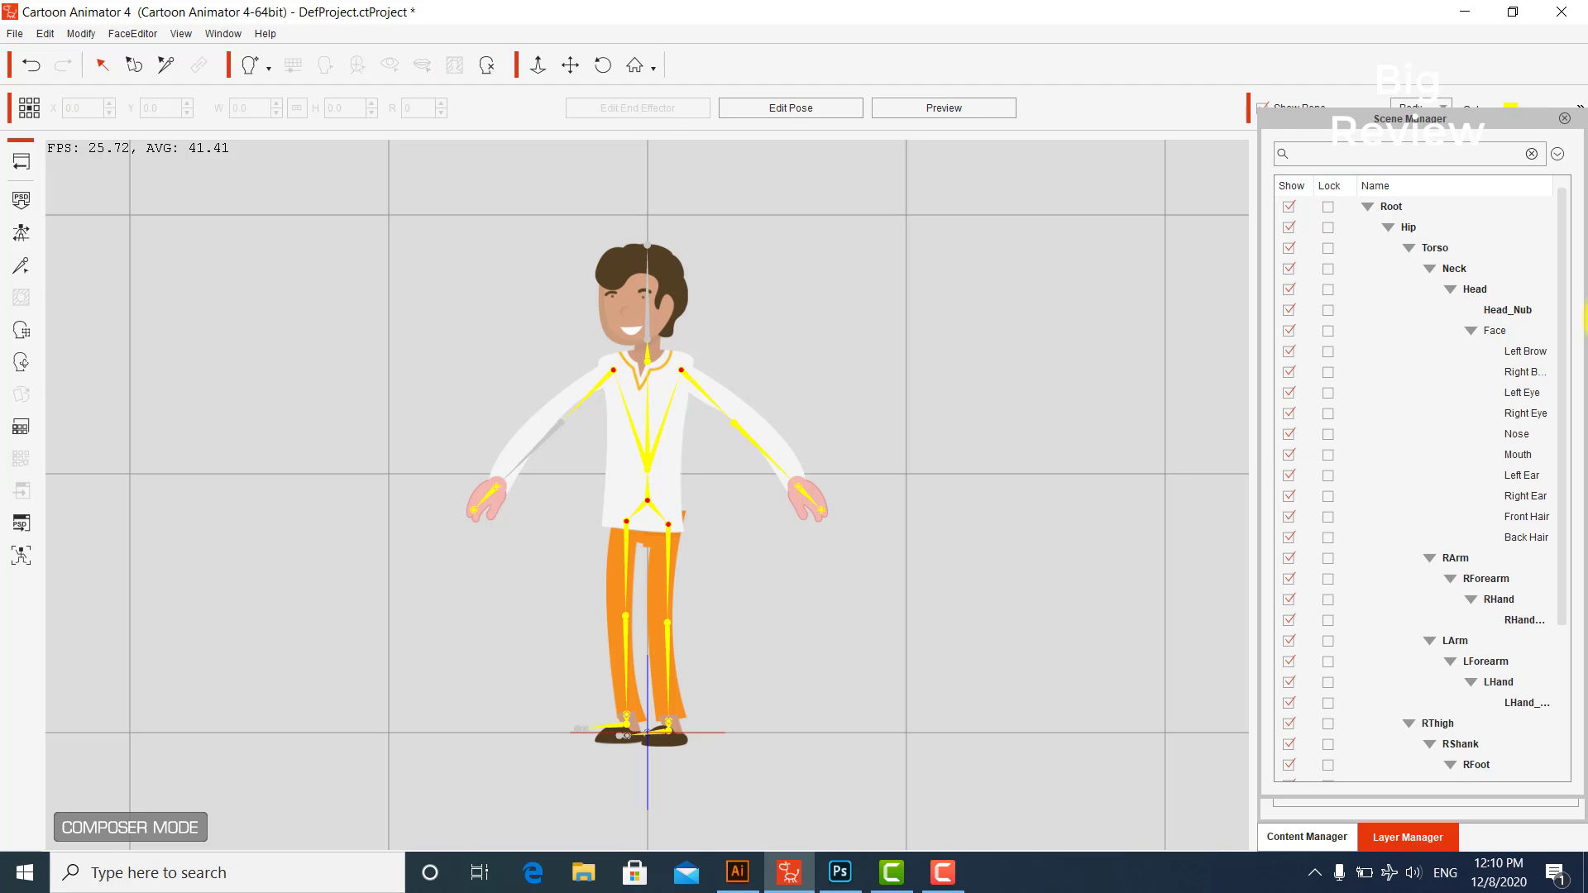
# Step: Collapse the layer list and place LArm_Layer above the Left Hand Group and RArm_Layer above the Right Hand Group
pyautogui.click(1558, 153)
pyautogui.click(1564, 118)
pyautogui.click(1570, 171)
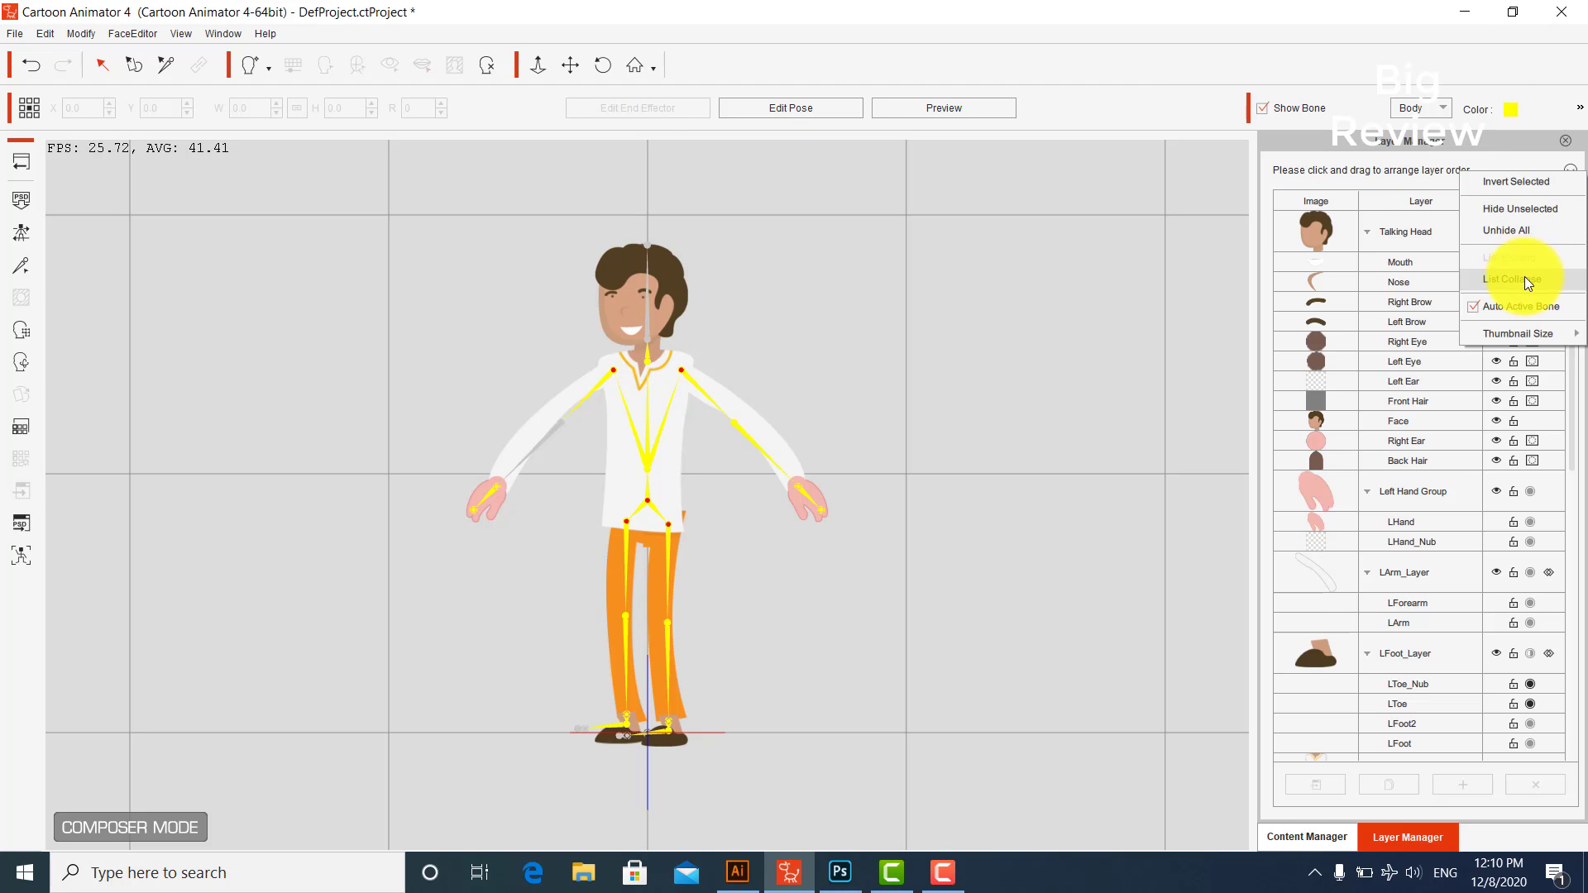
pyautogui.click(1526, 276)
pyautogui.moveTo(1407, 276); pyautogui.dragTo(1398, 335)
pyautogui.moveTo(1407, 562); pyautogui.dragTo(1407, 629)
# Step: Send the LThigh_Layer image to Photoshop and erase the protruding outer corner at the top of the trouser leg
pyautogui.click(1351, 441)
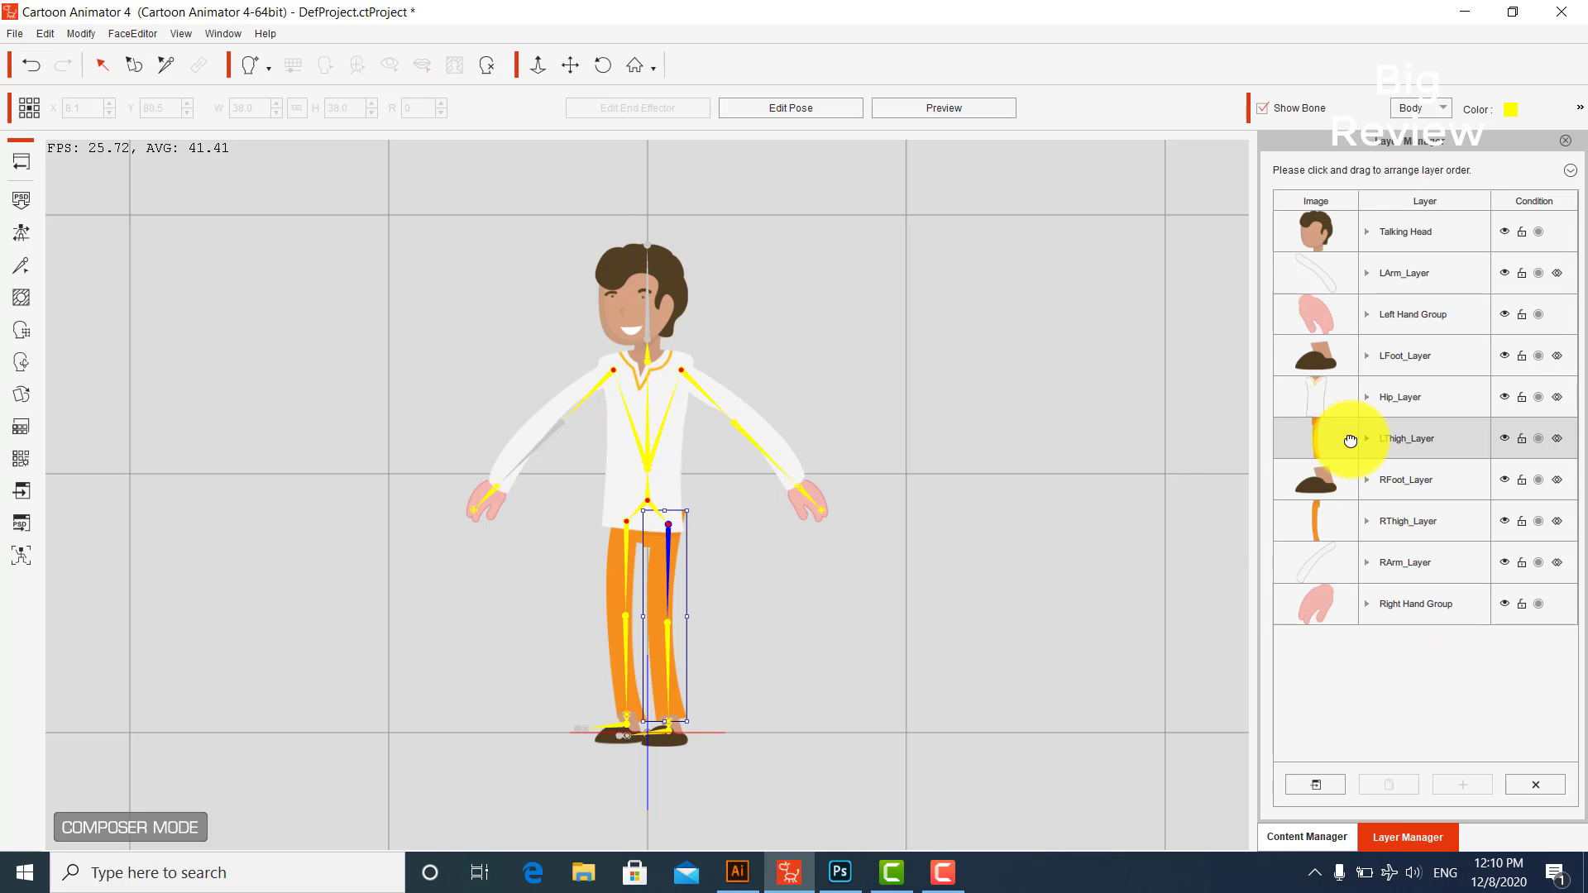
pyautogui.click(24, 498)
pyautogui.scroll(4, 584, 277)
pyautogui.moveTo(584, 277); pyautogui.dragTo(582, 468)
pyautogui.rightClick(20, 399)
pyautogui.click(78, 399)
pyautogui.moveTo(680, 347)
pyautogui.mouseDown()
pyautogui.moveTo(692, 398)
pyautogui.moveTo(679, 358)
pyautogui.moveTo(689, 393)
pyautogui.moveTo(591, 278)
pyautogui.moveTo(584, 295)
pyautogui.moveTo(667, 389)
pyautogui.mouseUp()
pyautogui.press(']')
pyautogui.press(']')
pyautogui.press(']')
pyautogui.press(']')
pyautogui.press(']')
pyautogui.press(']')
pyautogui.press(']')
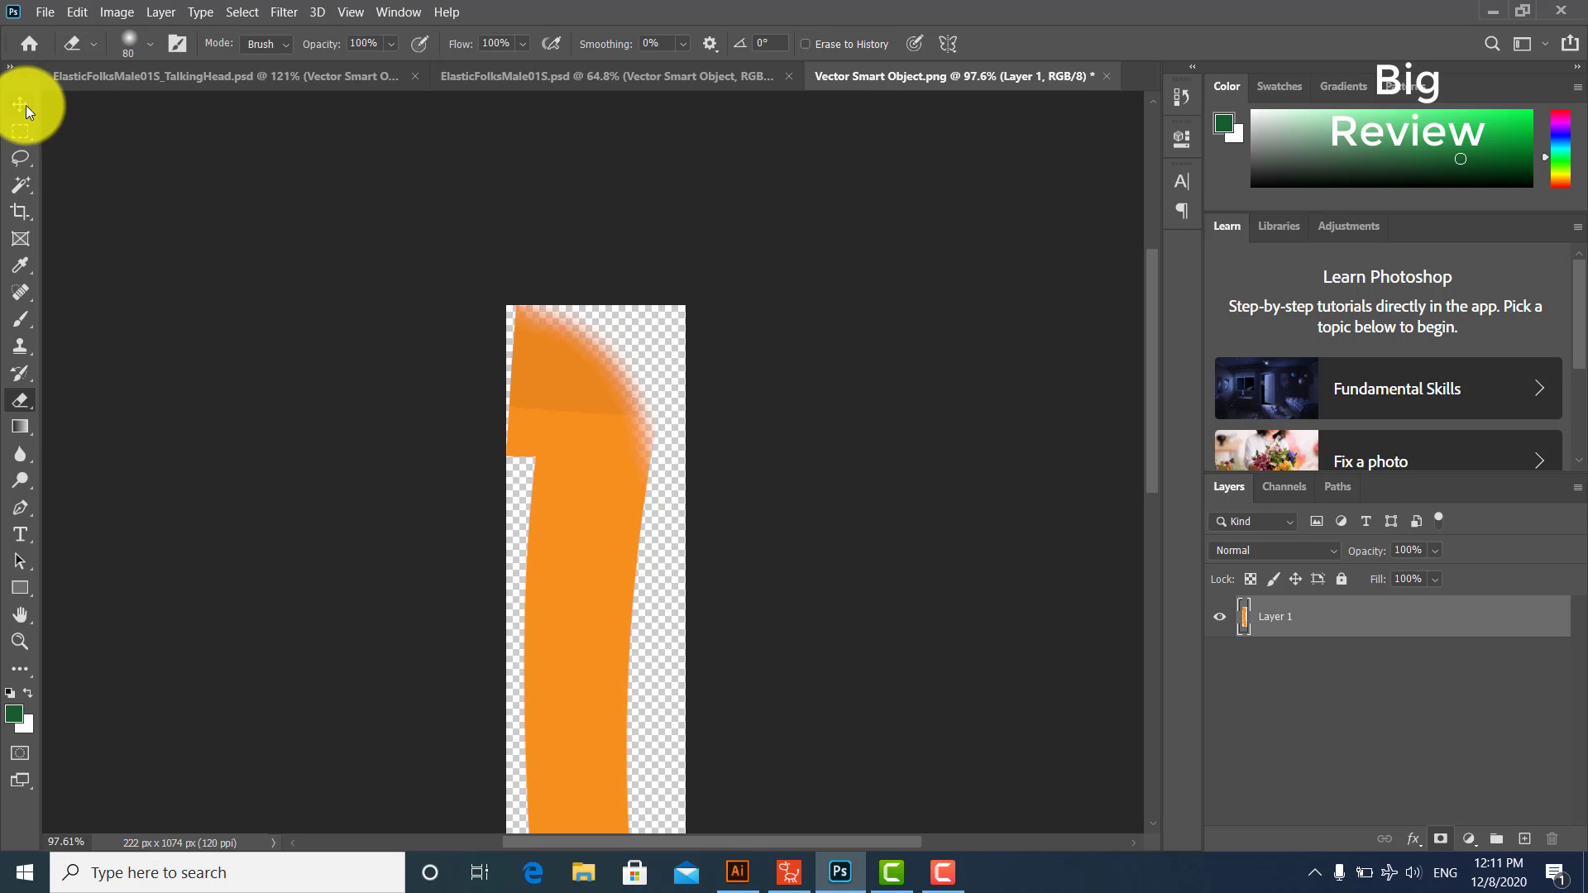
# Step: Save the edited trouser leg image and return to Cartoon Animator
pyautogui.click(45, 11)
pyautogui.click(66, 240)
pyautogui.click(1494, 11)
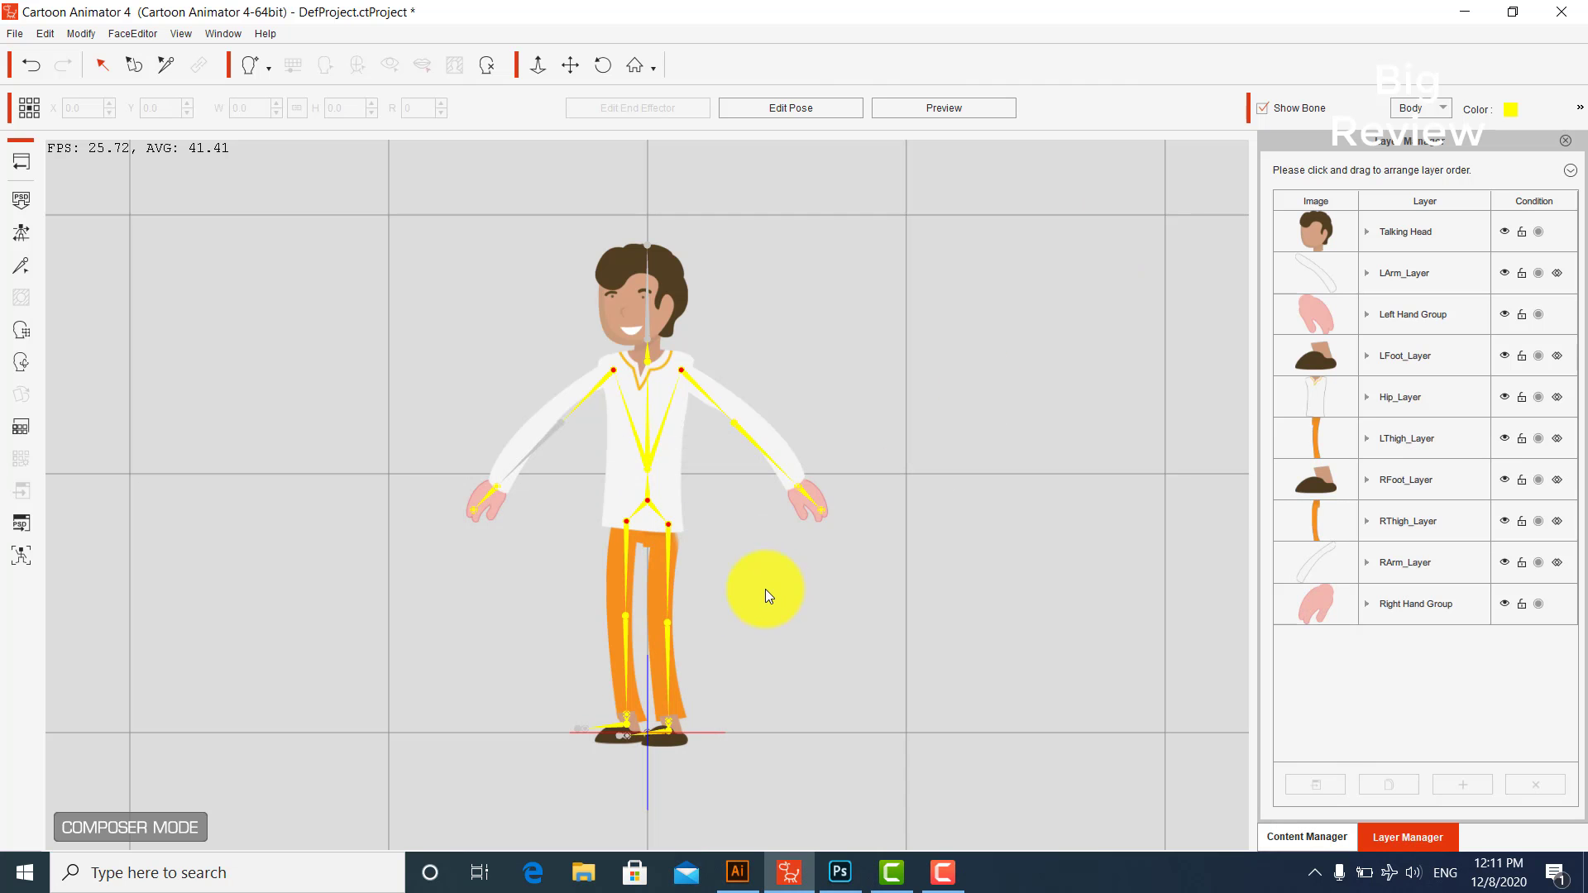
# Step: Rotate the left arm sprite to 5 degrees and shift it to X 35.9 so it meets the shirt's shoulder
pyautogui.scroll(6, 682, 265)
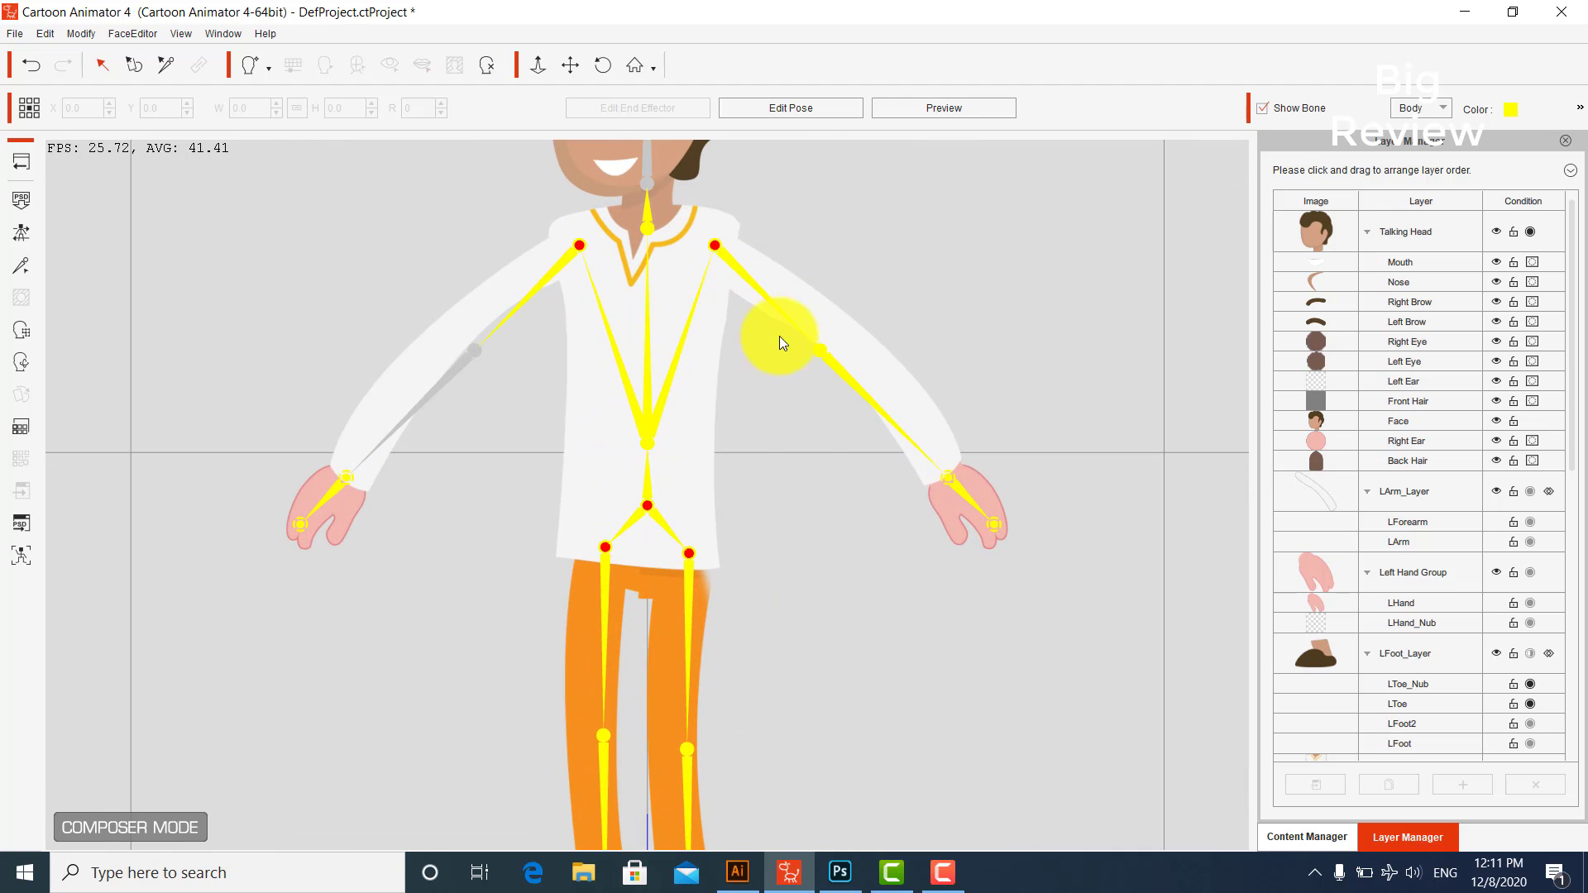
pyautogui.scroll(4, 781, 337)
pyautogui.moveTo(737, 145); pyautogui.dragTo(694, 455)
pyautogui.click(132, 66)
pyautogui.click(762, 509)
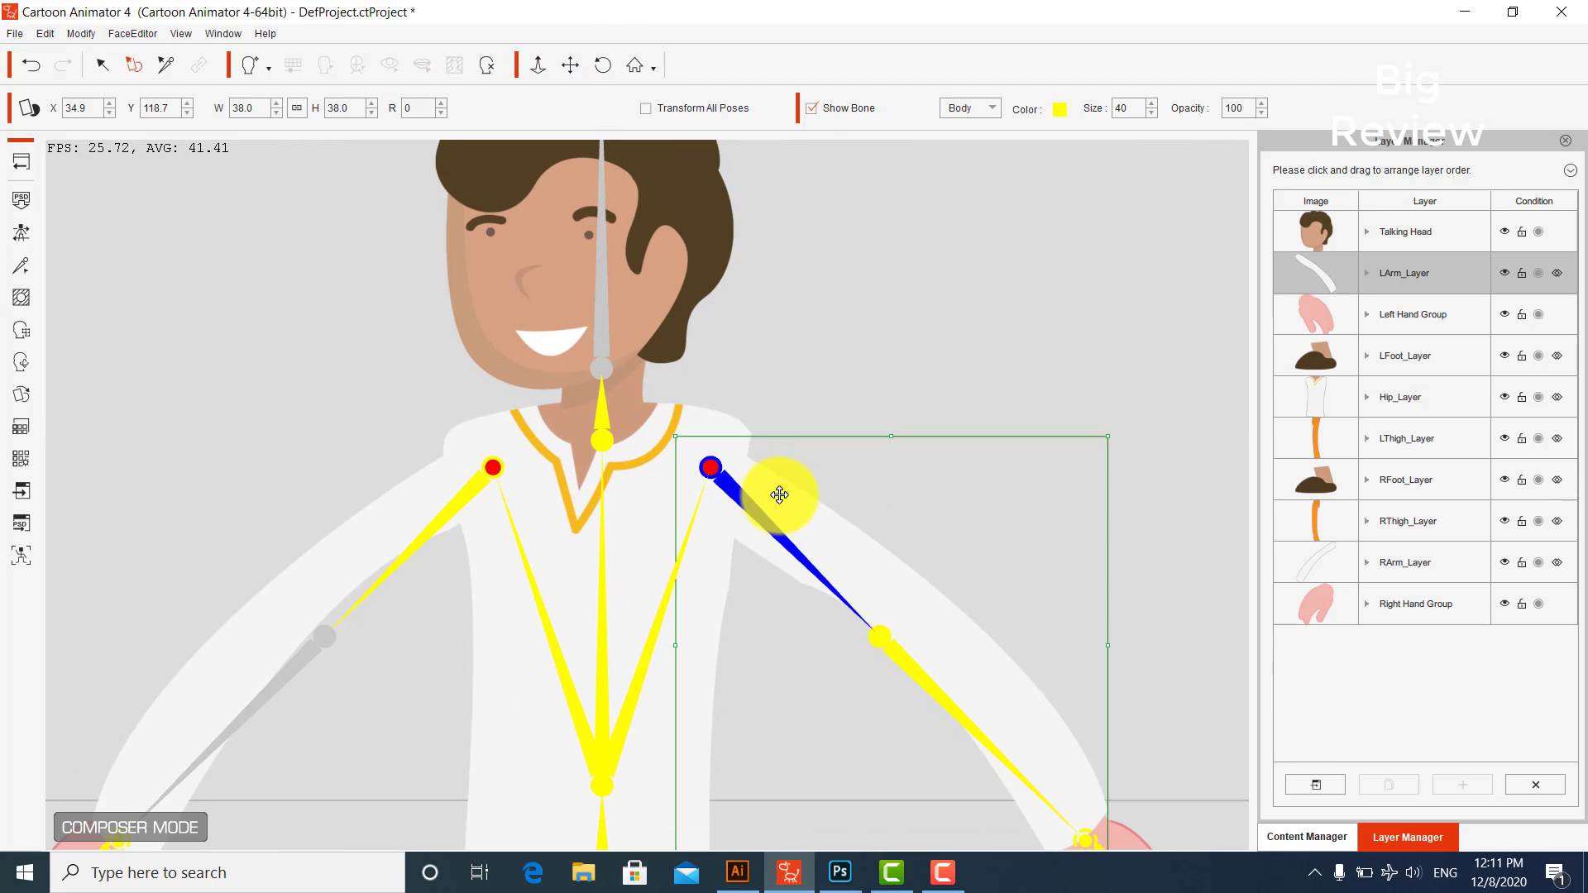
pyautogui.moveTo(1159, 459); pyautogui.dragTo(1128, 450)
pyautogui.moveTo(992, 605); pyautogui.dragTo(1044, 644)
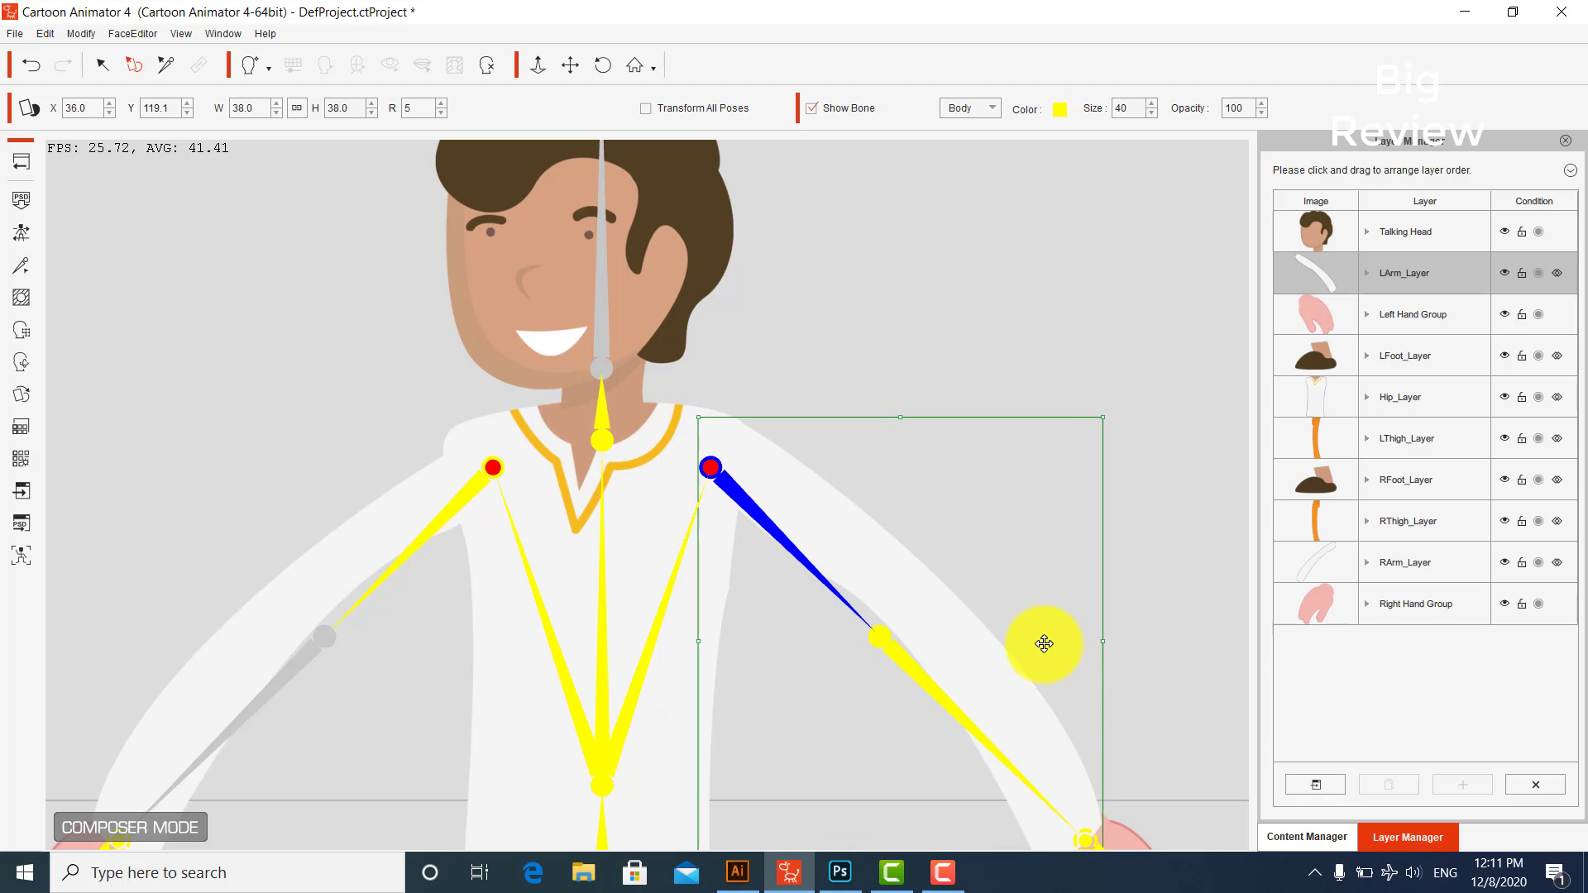
pyautogui.moveTo(840, 375); pyautogui.dragTo(830, 284)
pyautogui.click(704, 381)
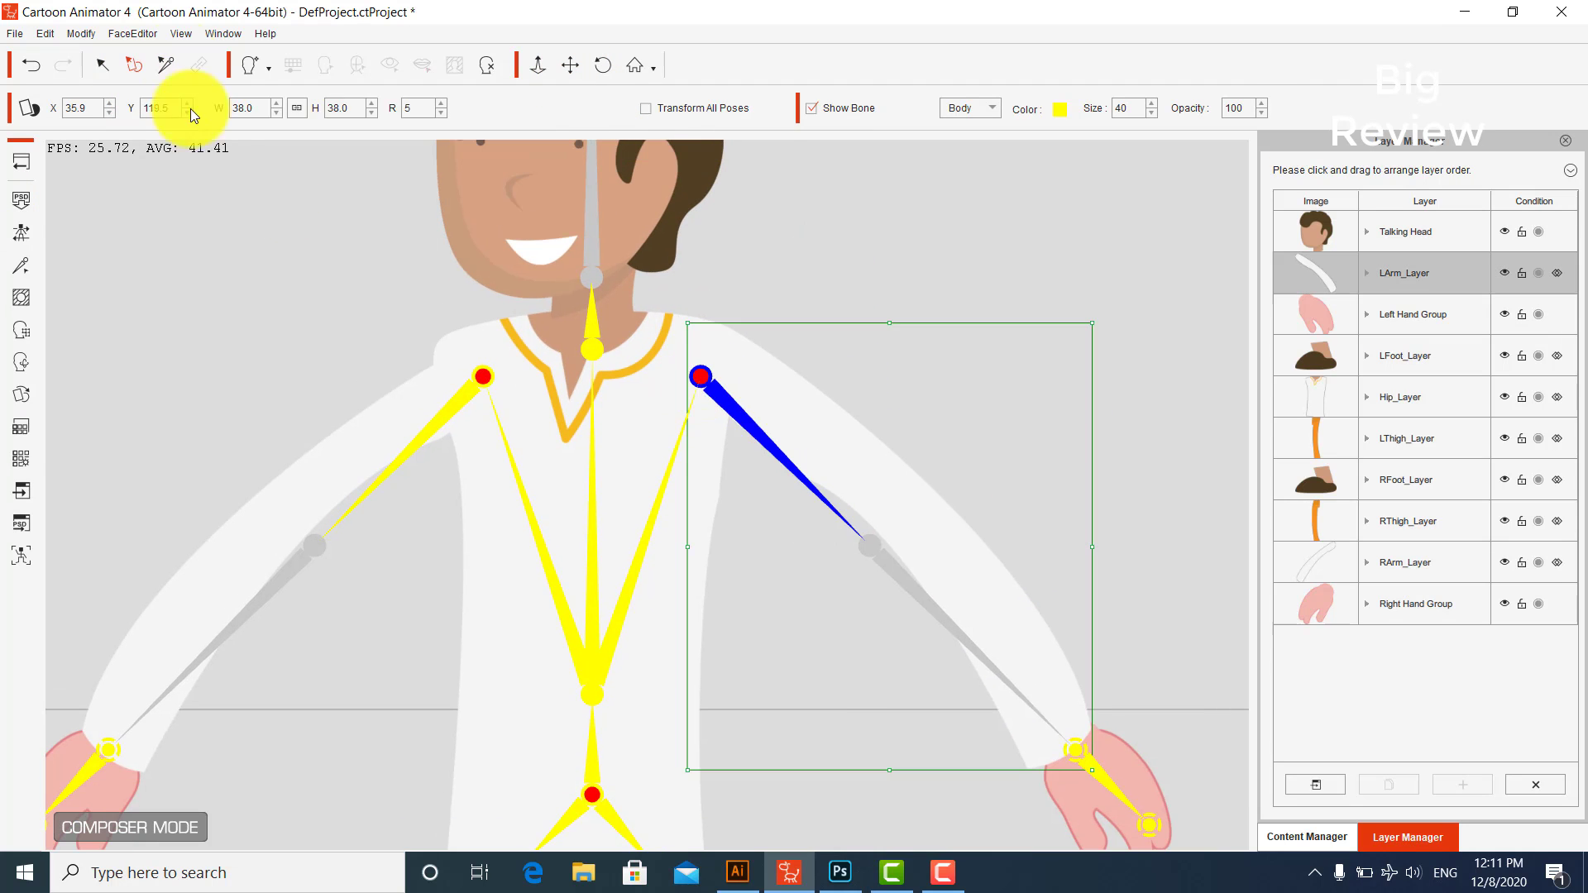
# Step: Align the left arm bones with the sleeve, placing the shoulder joint at X 14.6, Y 143.1 and LForearm at X 36.3, Y 126.1
pyautogui.click(166, 65)
pyautogui.click(700, 370)
pyautogui.moveTo(700, 371); pyautogui.dragTo(713, 351)
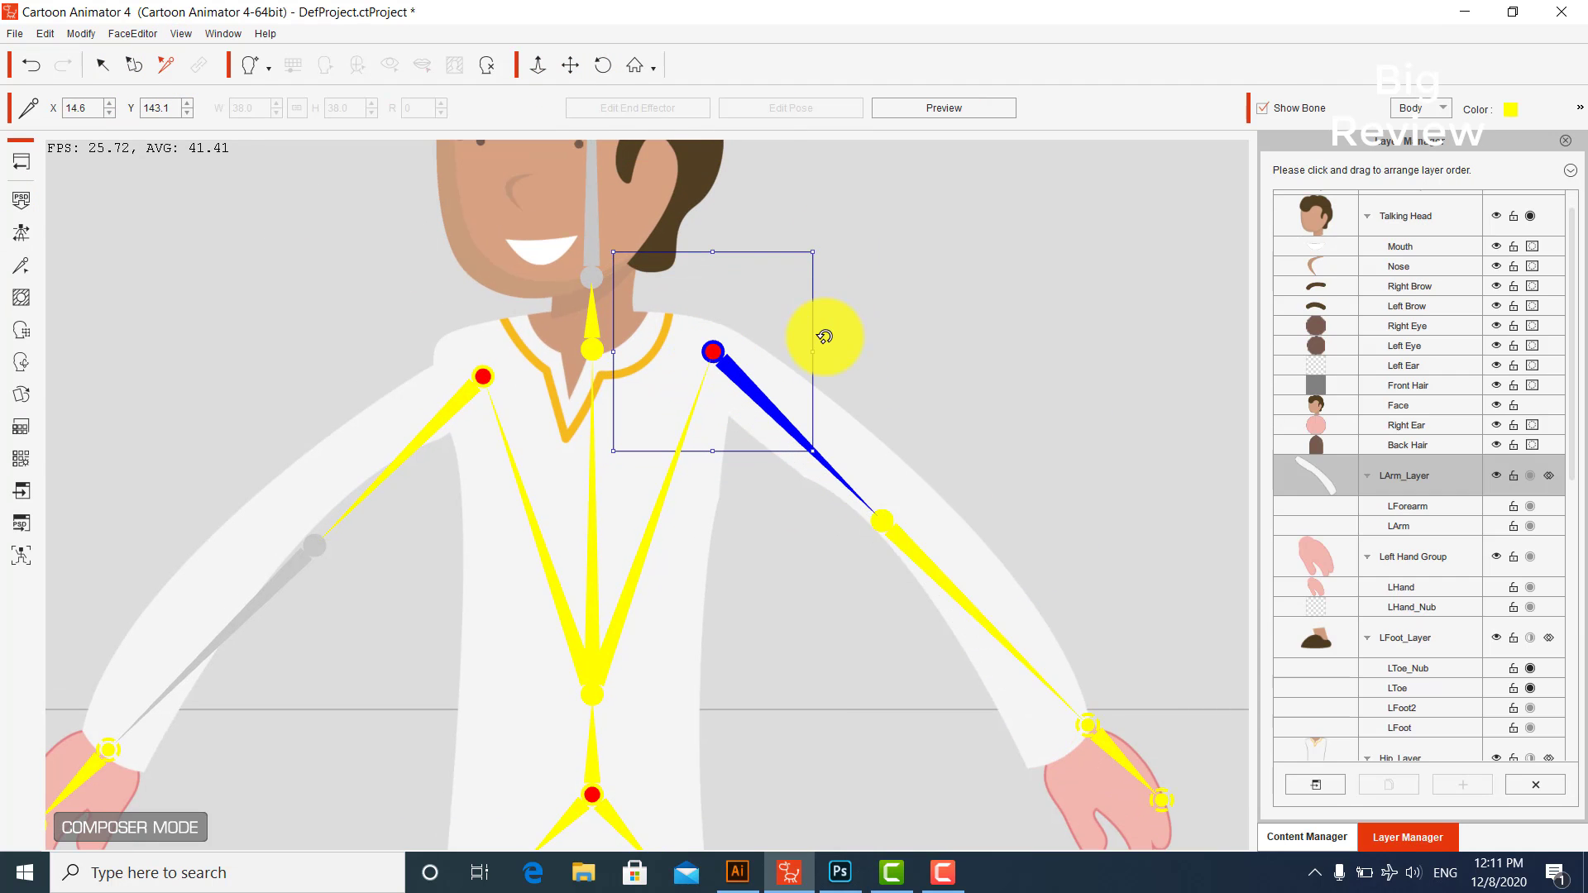
pyautogui.moveTo(826, 336); pyautogui.dragTo(841, 341)
pyautogui.moveTo(875, 526); pyautogui.dragTo(893, 493)
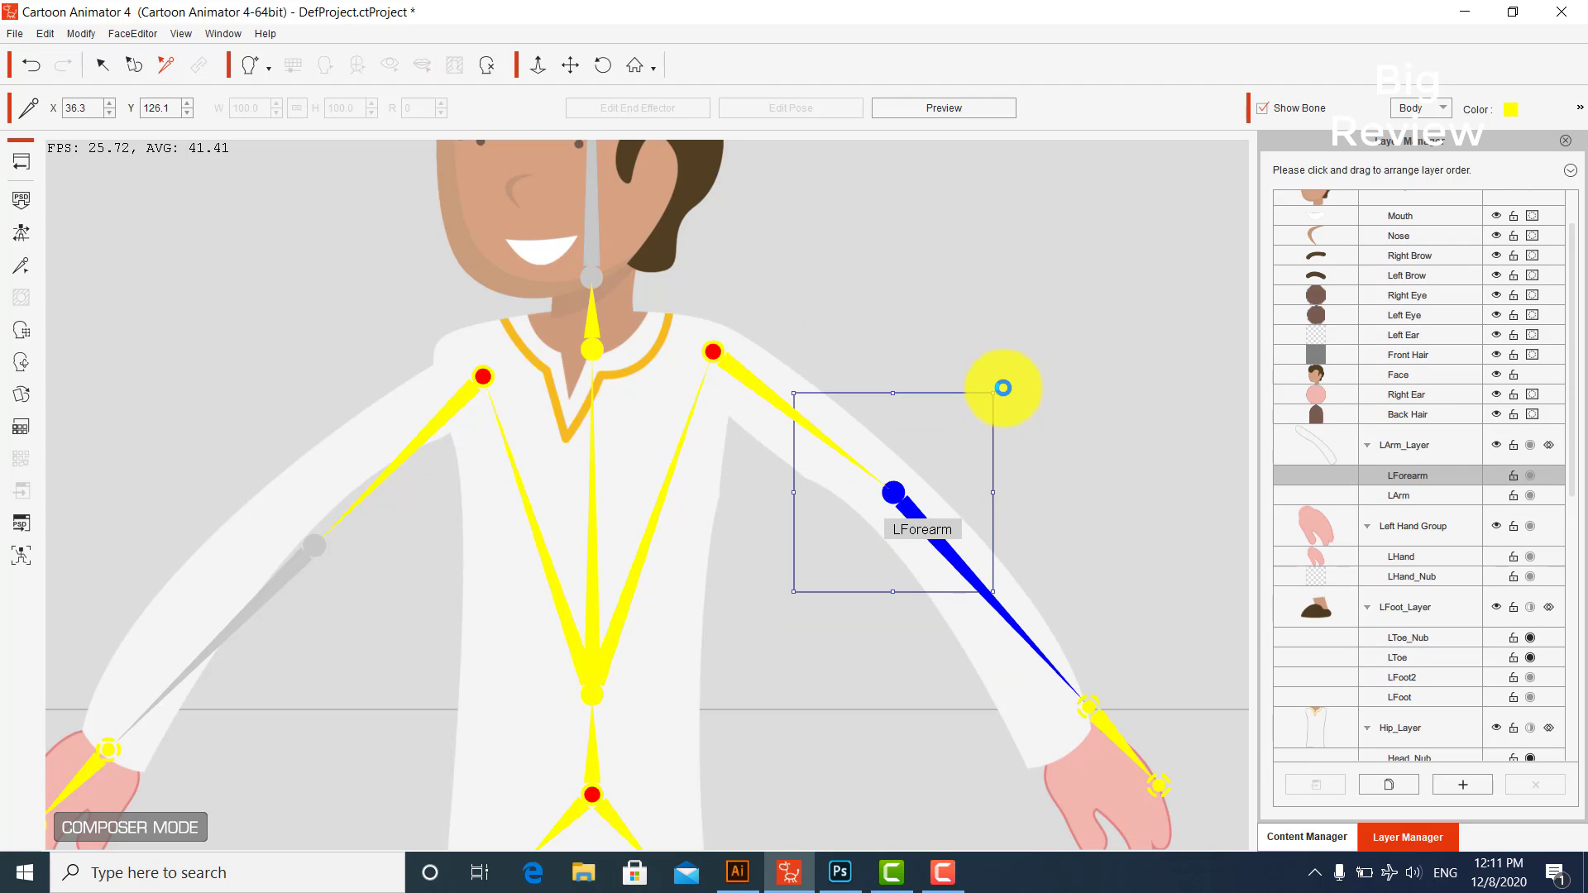
pyautogui.moveTo(1003, 387); pyautogui.dragTo(1015, 405)
# Step: Shift and slightly rotate the right arm sprite so it joins the shirt's shoulder
pyautogui.click(134, 65)
pyautogui.moveTo(420, 415); pyautogui.dragTo(406, 395)
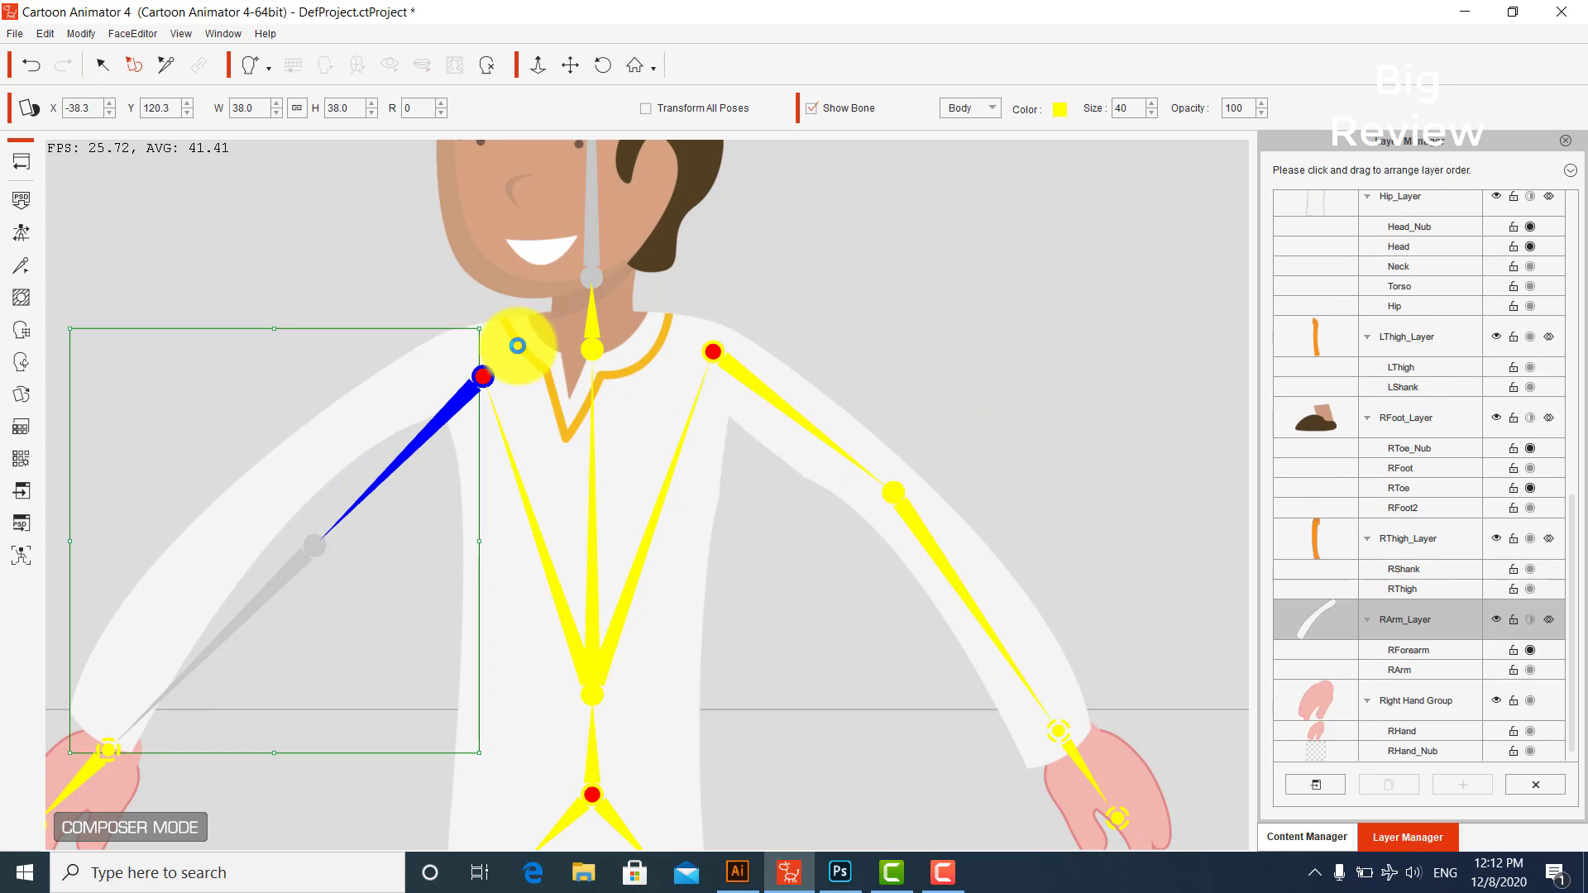
pyautogui.moveTo(479, 310); pyautogui.dragTo(468, 303)
pyautogui.moveTo(401, 389); pyautogui.dragTo(454, 355)
# Step: Align the right arm bones with the sleeve, placing the RForearm joint at X -40.2, Y 122.3
pyautogui.click(166, 65)
pyautogui.moveTo(286, 527); pyautogui.dragTo(259, 525)
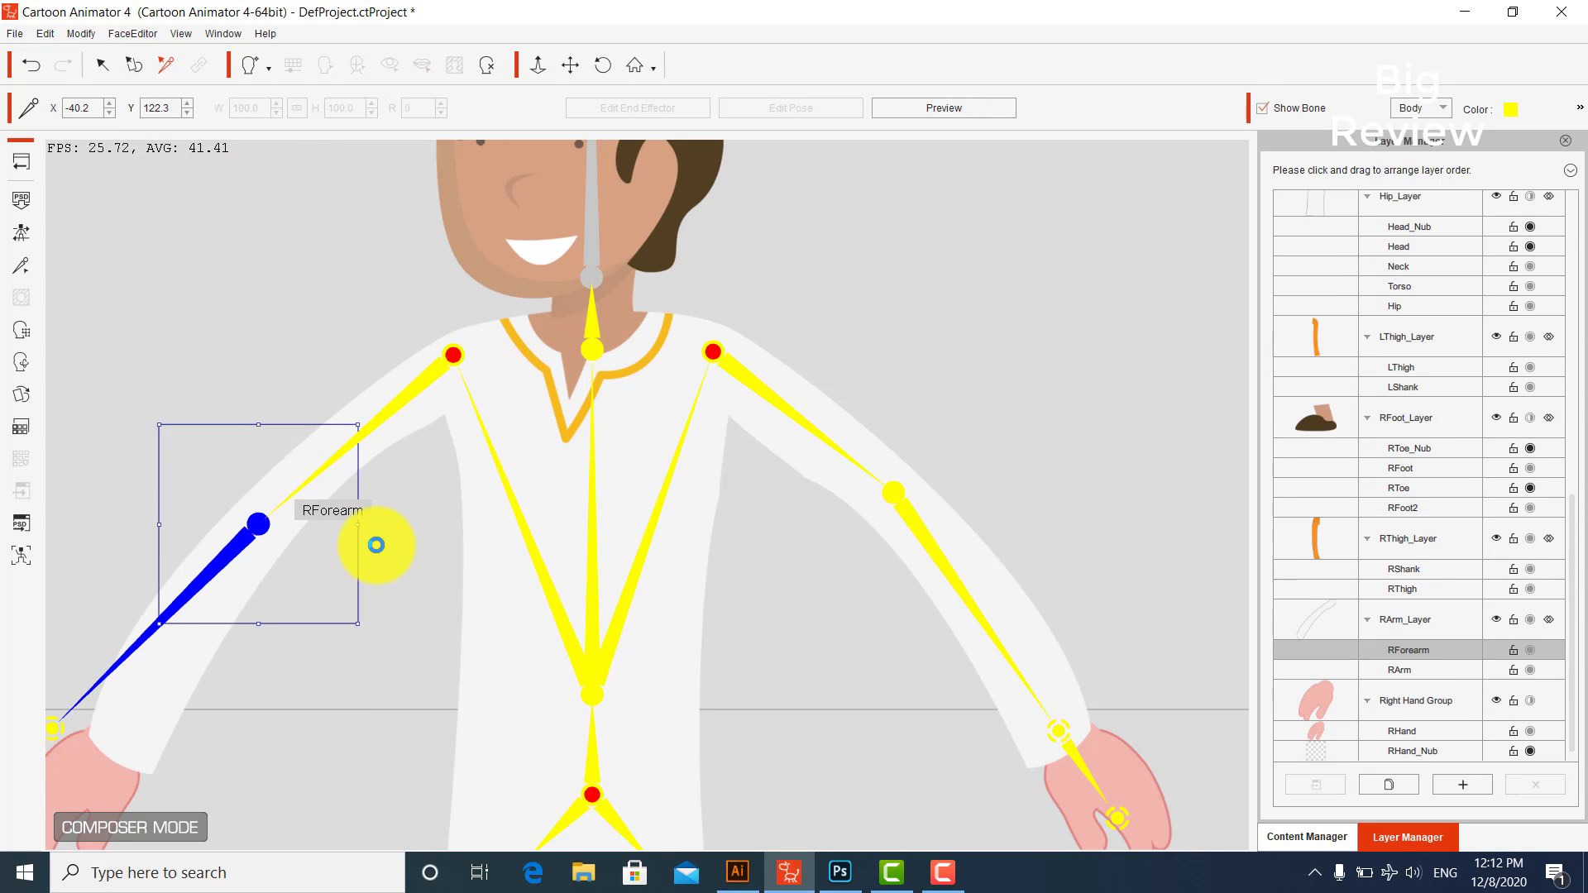
pyautogui.moveTo(376, 546); pyautogui.dragTo(380, 517)
pyautogui.click(1107, 436)
pyautogui.scroll(-1, 1107, 436)
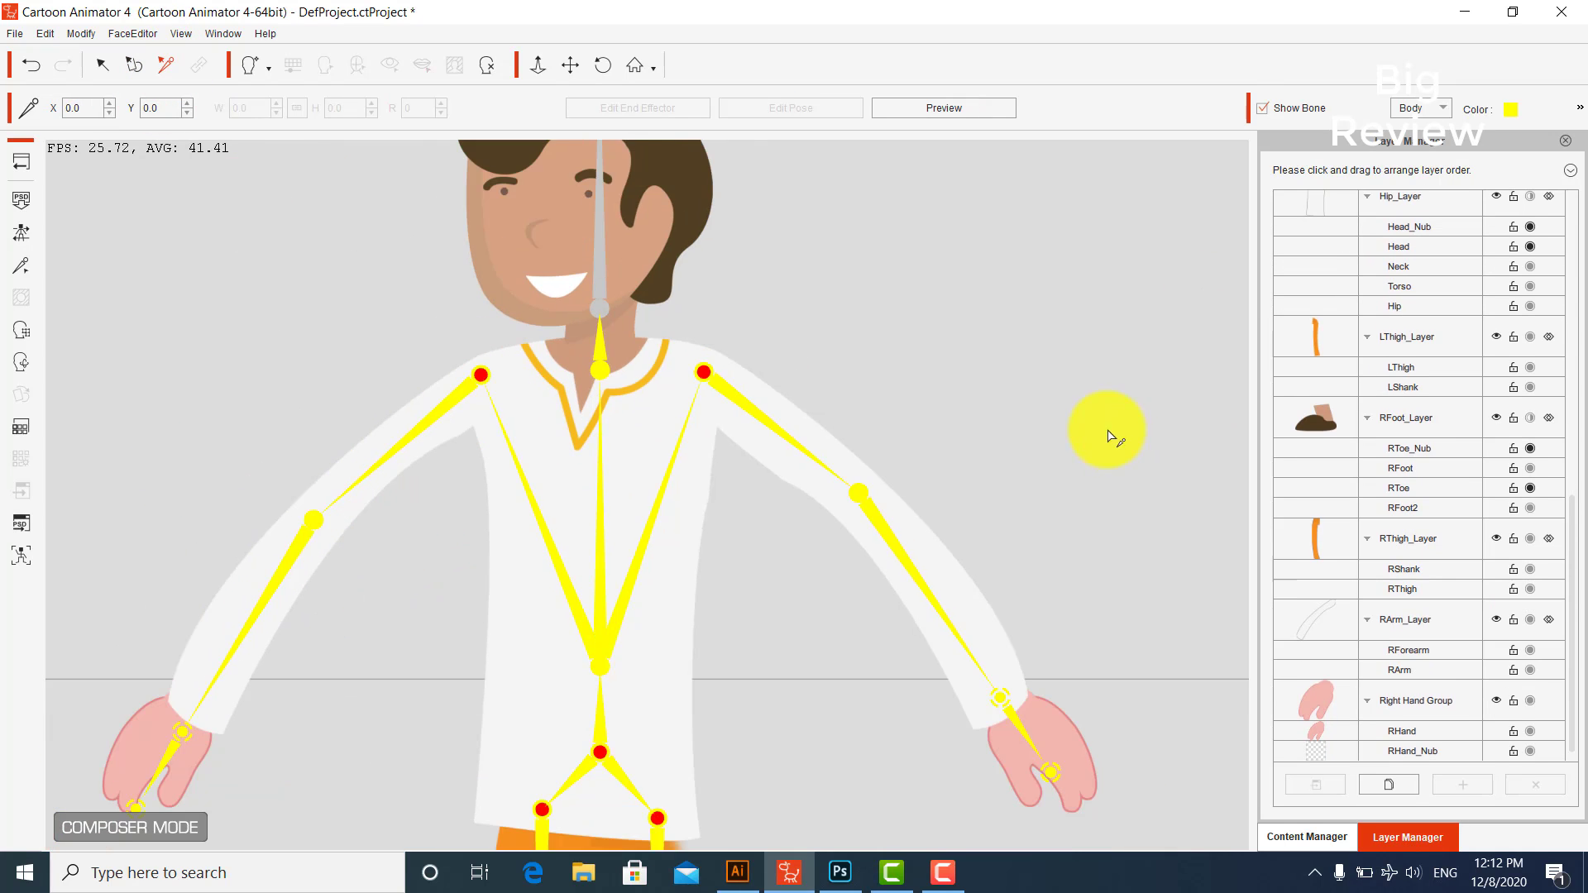
# Step: Show the Scene Manager and open the 360 Head Creator for the character's face
pyautogui.press('x')
pyautogui.moveTo(982, 681); pyautogui.dragTo(933, 414)
pyautogui.moveTo(834, 644); pyautogui.dragTo(894, 326)
pyautogui.moveTo(843, 178); pyautogui.dragTo(808, 698)
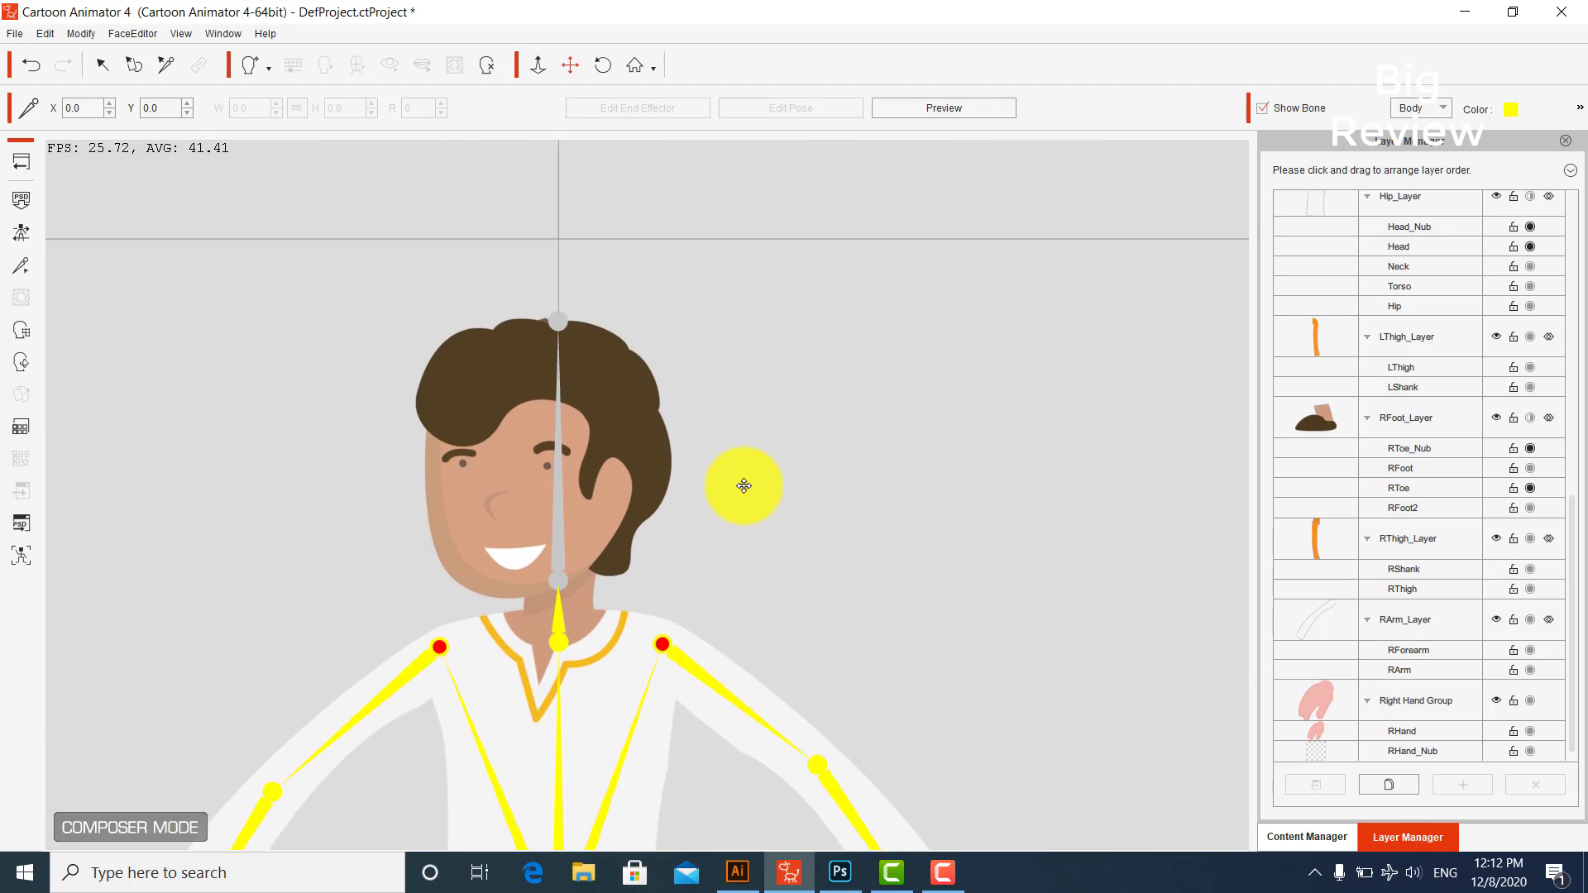
pyautogui.scroll(3, 736, 501)
pyautogui.moveTo(730, 509); pyautogui.dragTo(907, 443)
pyautogui.click(133, 65)
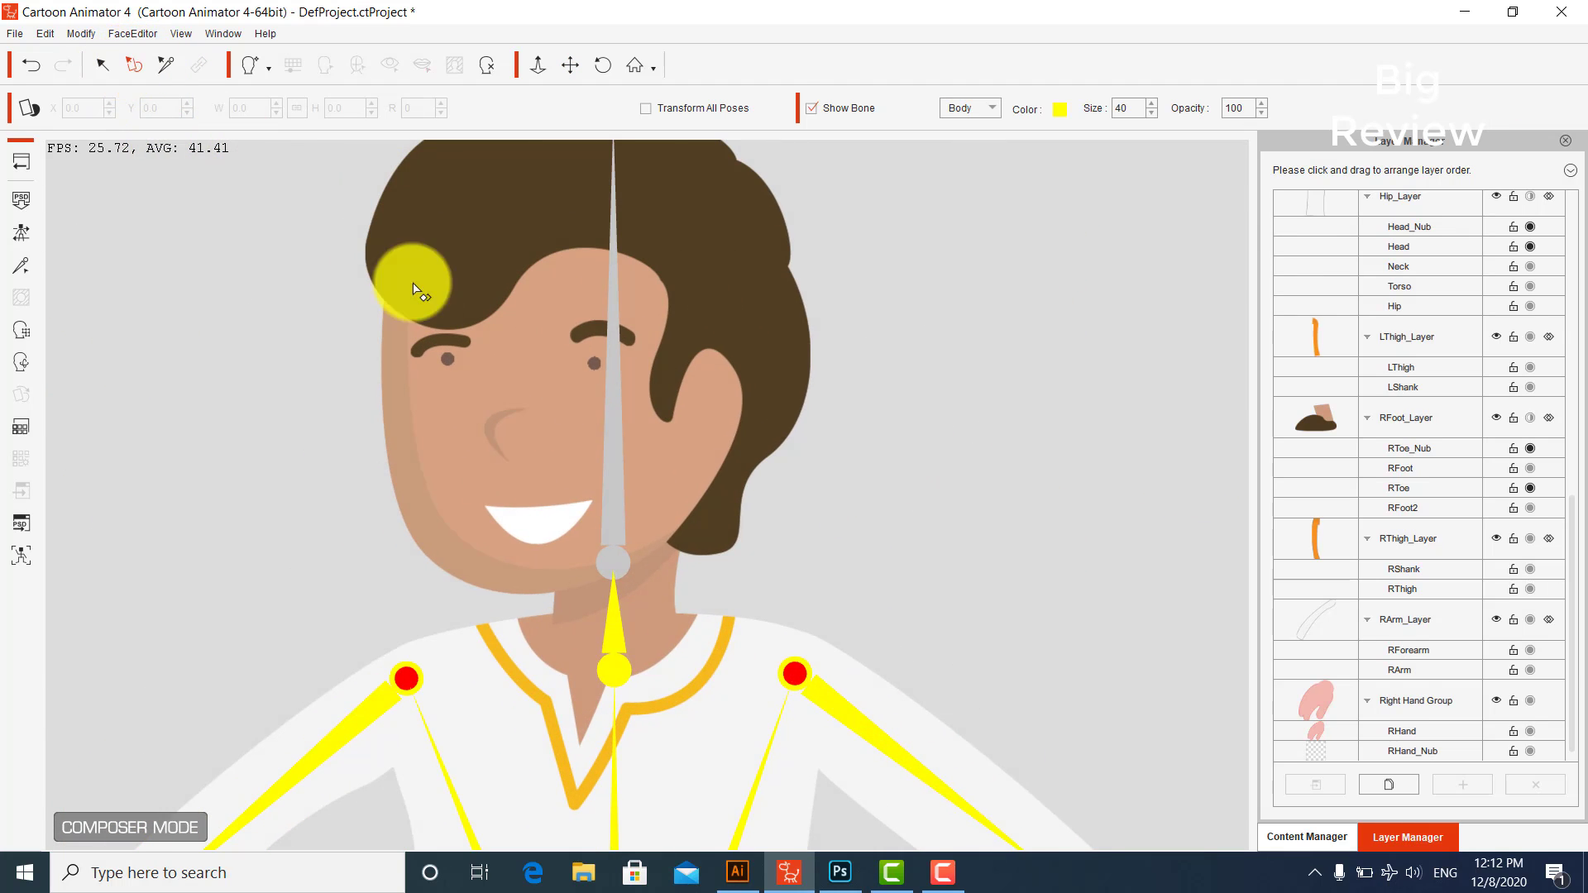
pyautogui.click(450, 364)
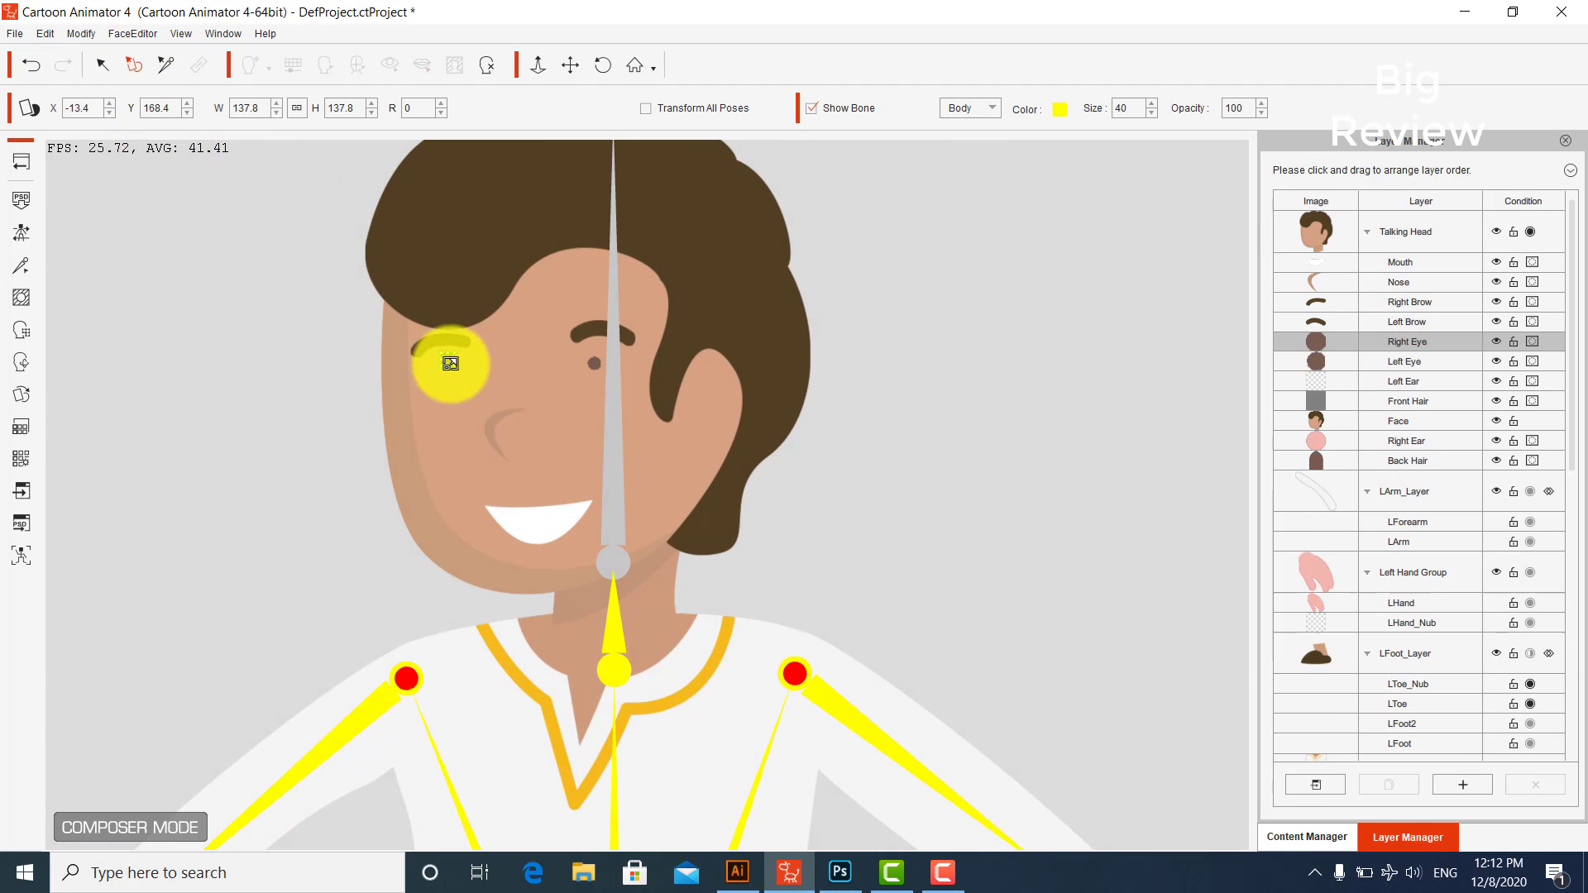
pyautogui.click(22, 162)
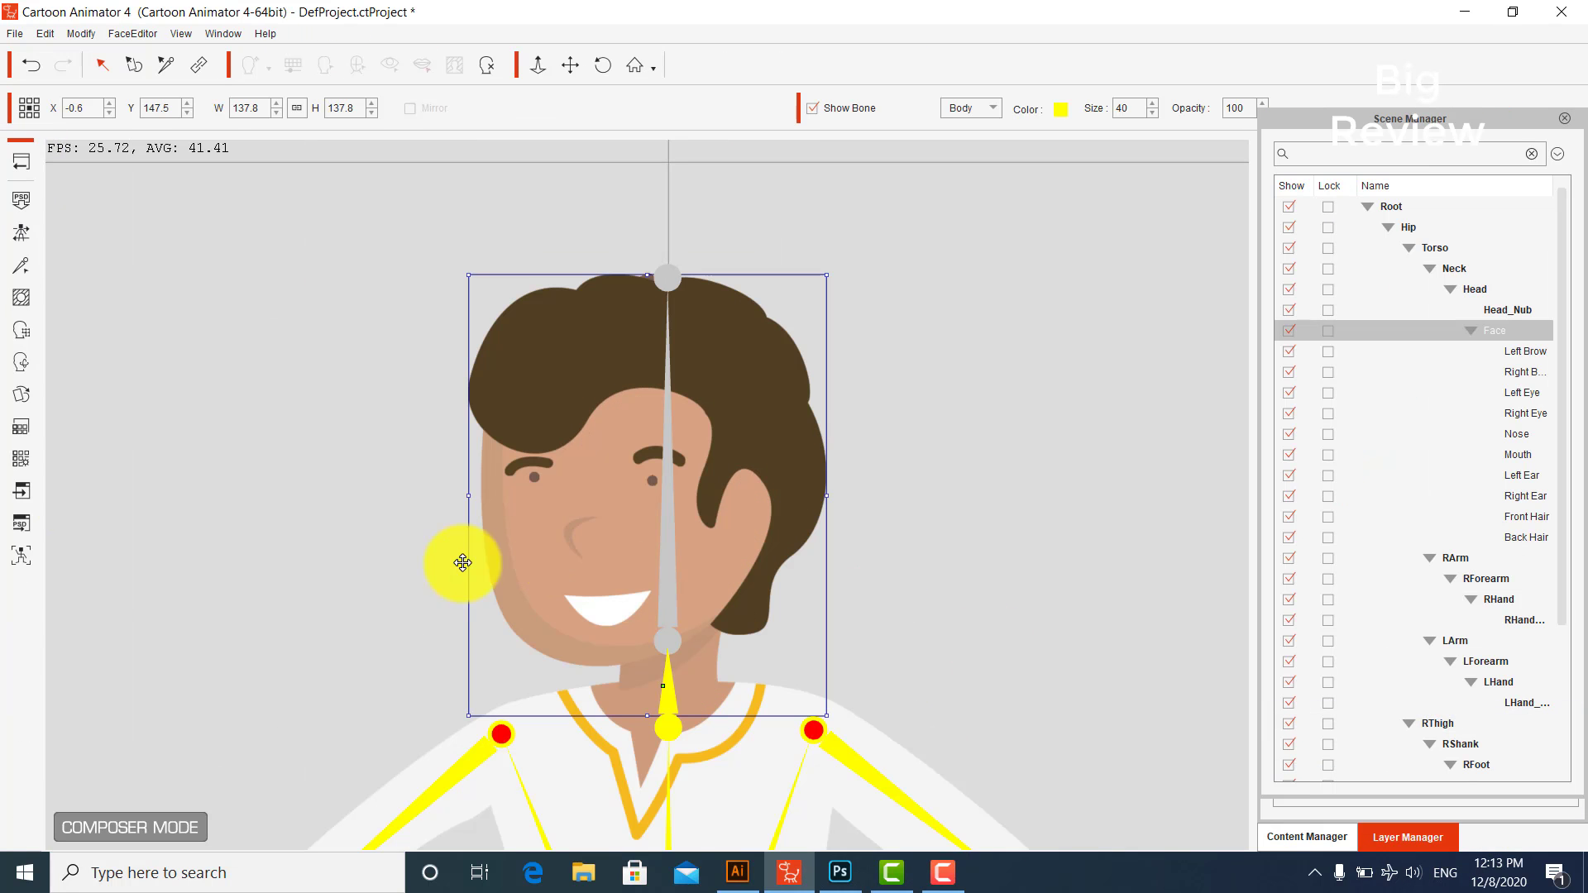
pyautogui.click(20, 361)
# Step: For the left head angle, move the brows and eyes back into place on the face
pyautogui.click(885, 397)
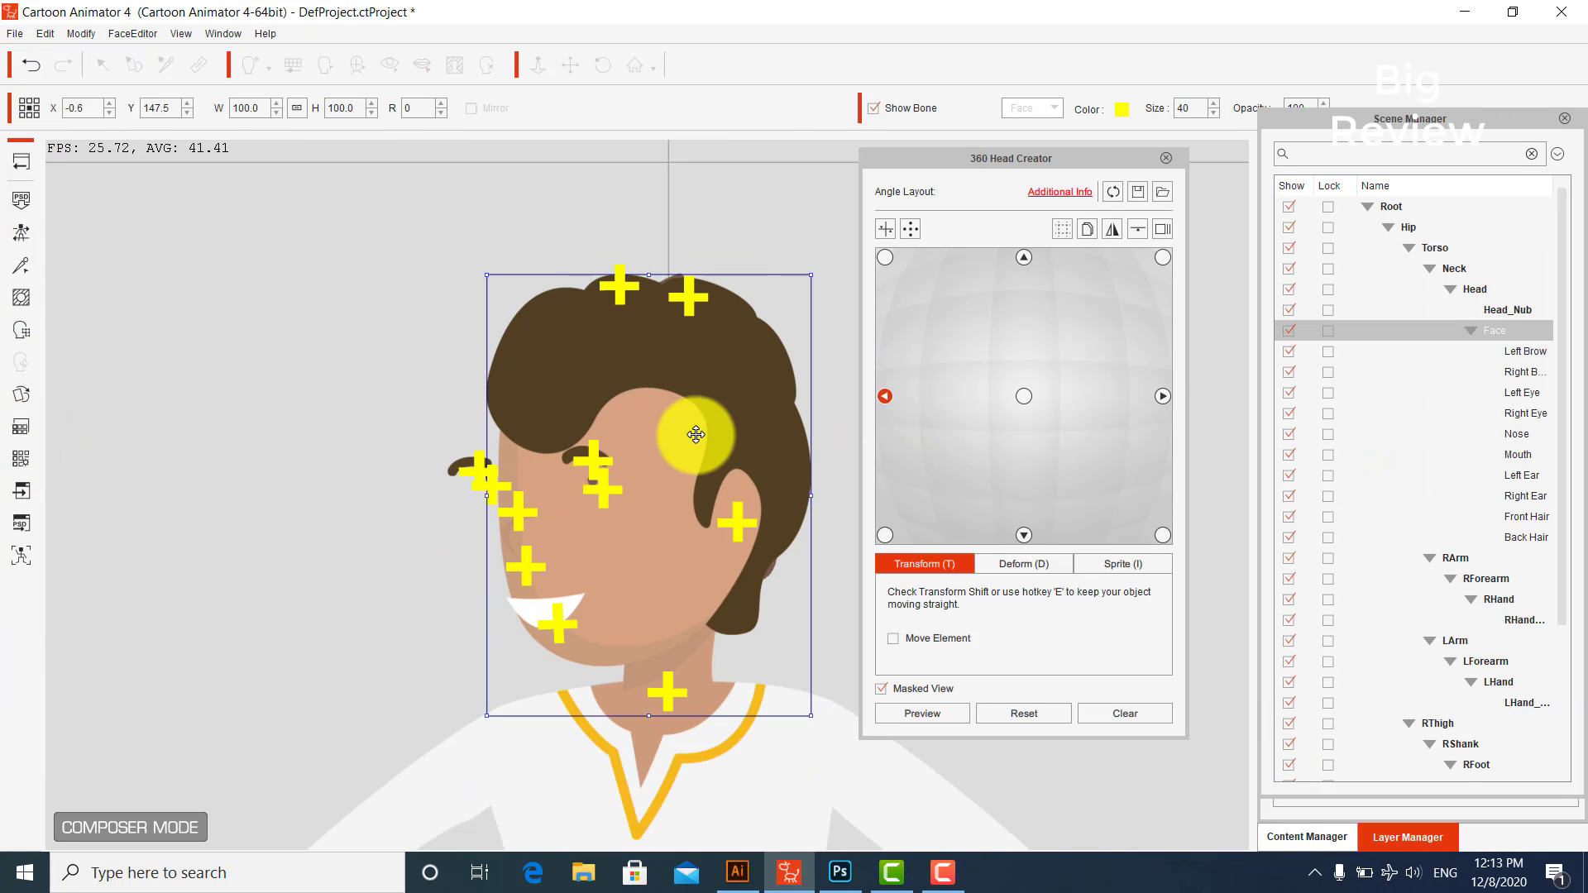
pyautogui.moveTo(594, 457); pyautogui.dragTo(604, 490)
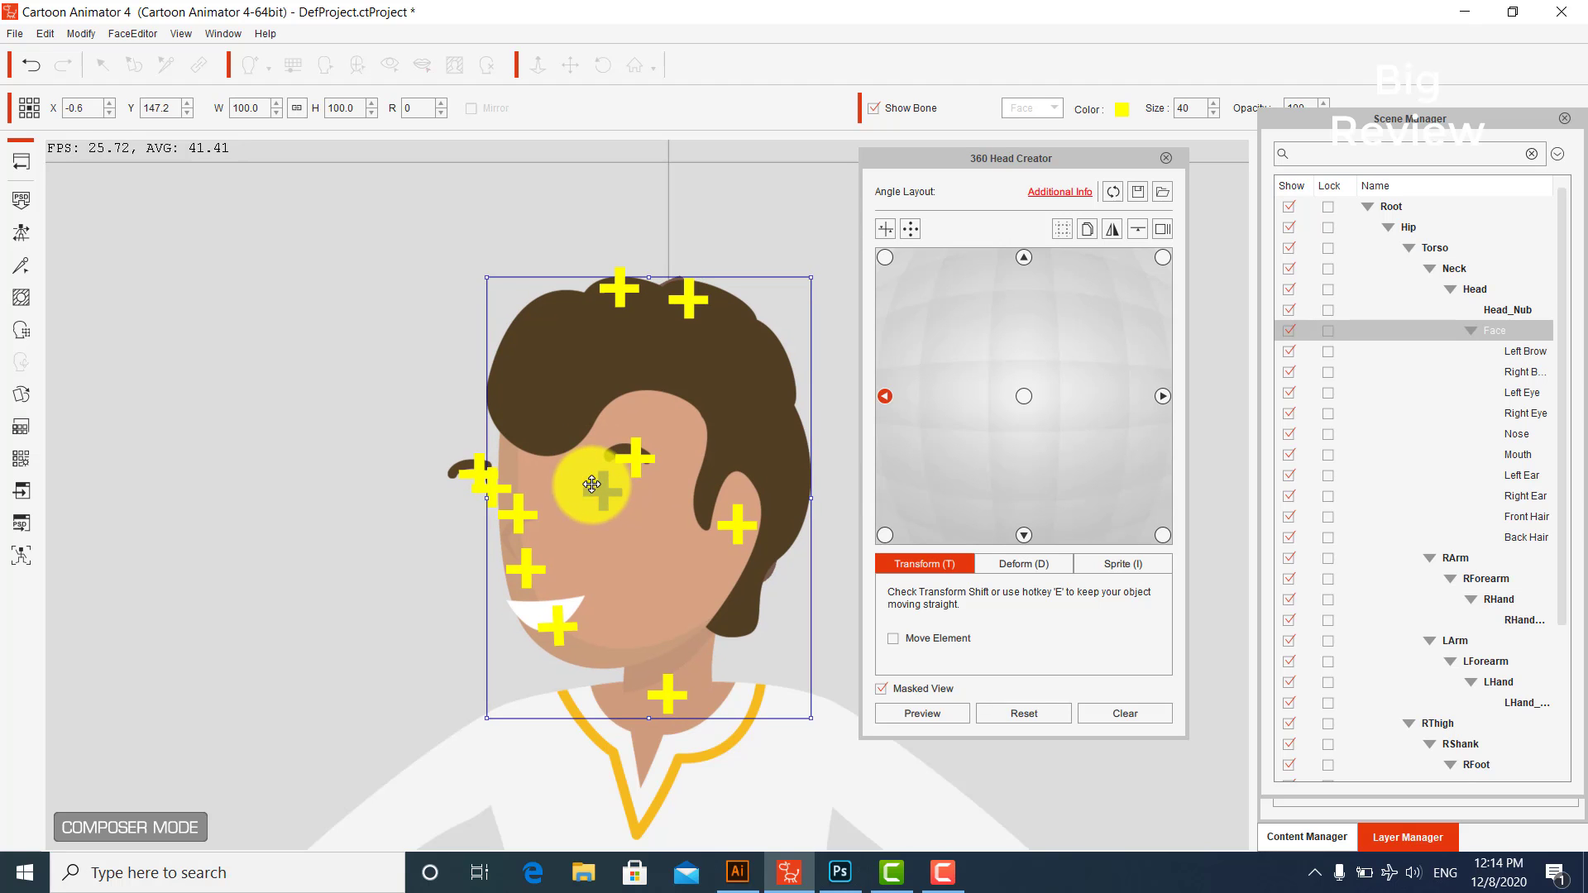
pyautogui.click(593, 480)
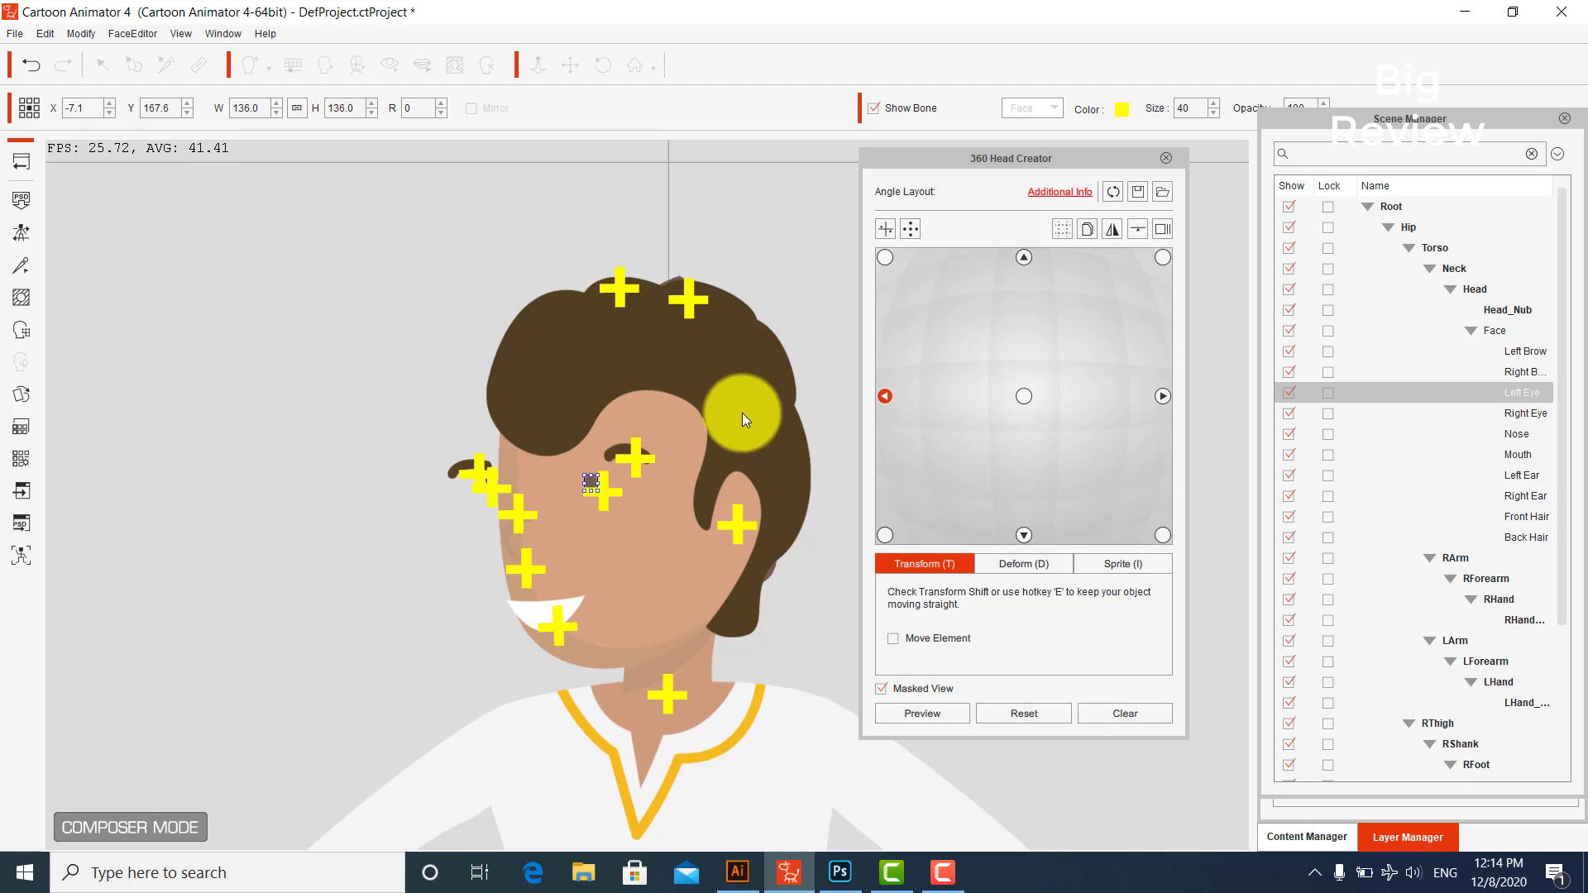
pyautogui.scroll(3, 647, 495)
pyautogui.moveTo(313, 443); pyautogui.dragTo(425, 445)
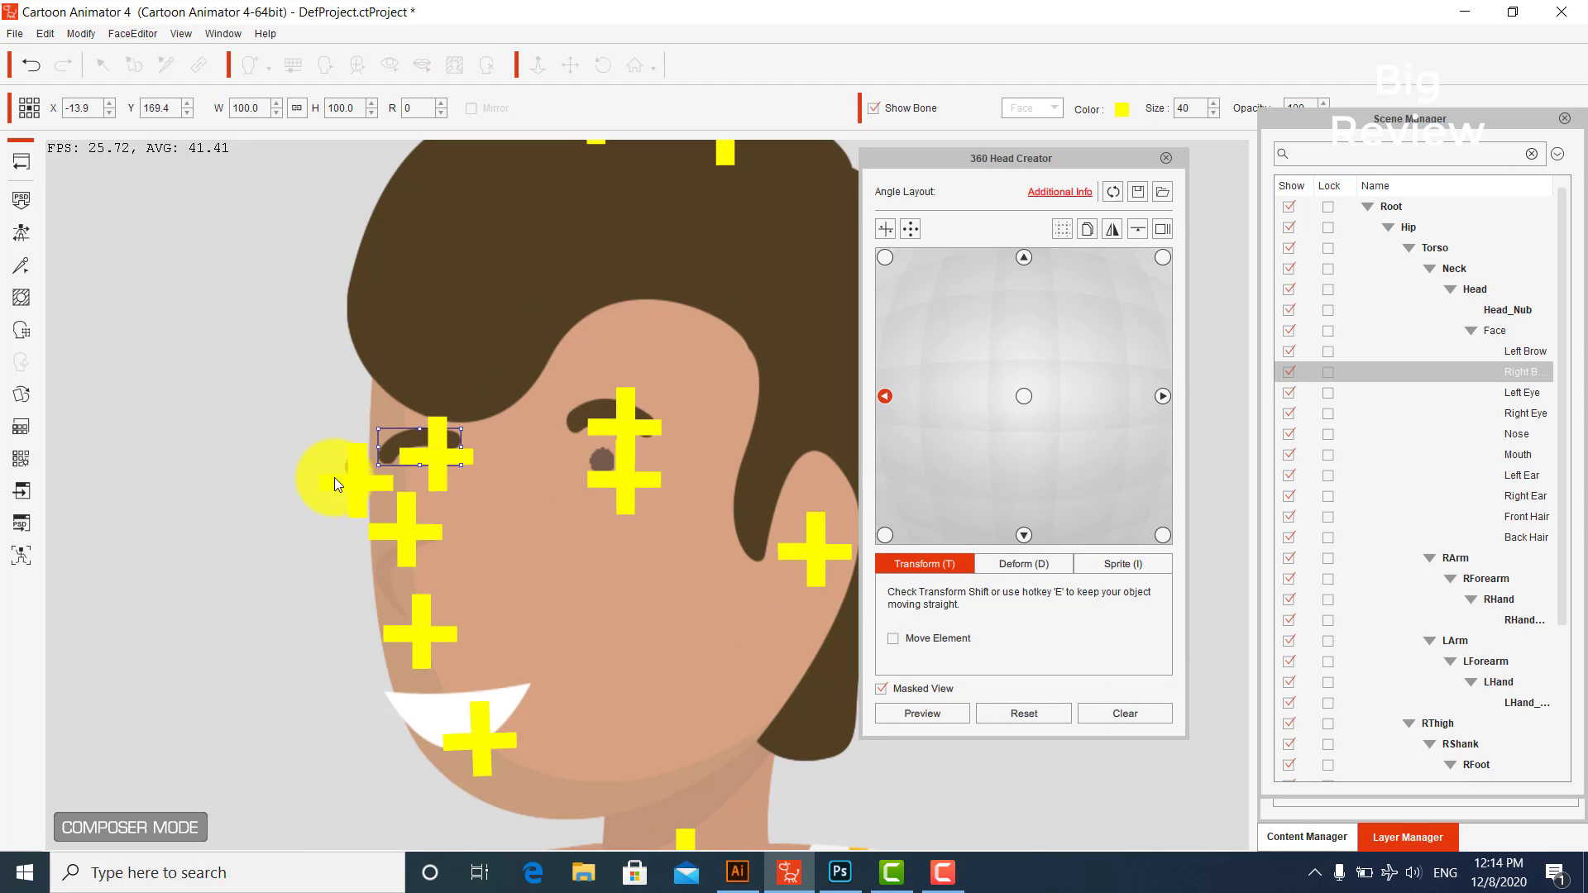
pyautogui.moveTo(337, 484); pyautogui.dragTo(354, 465)
pyautogui.click(339, 549)
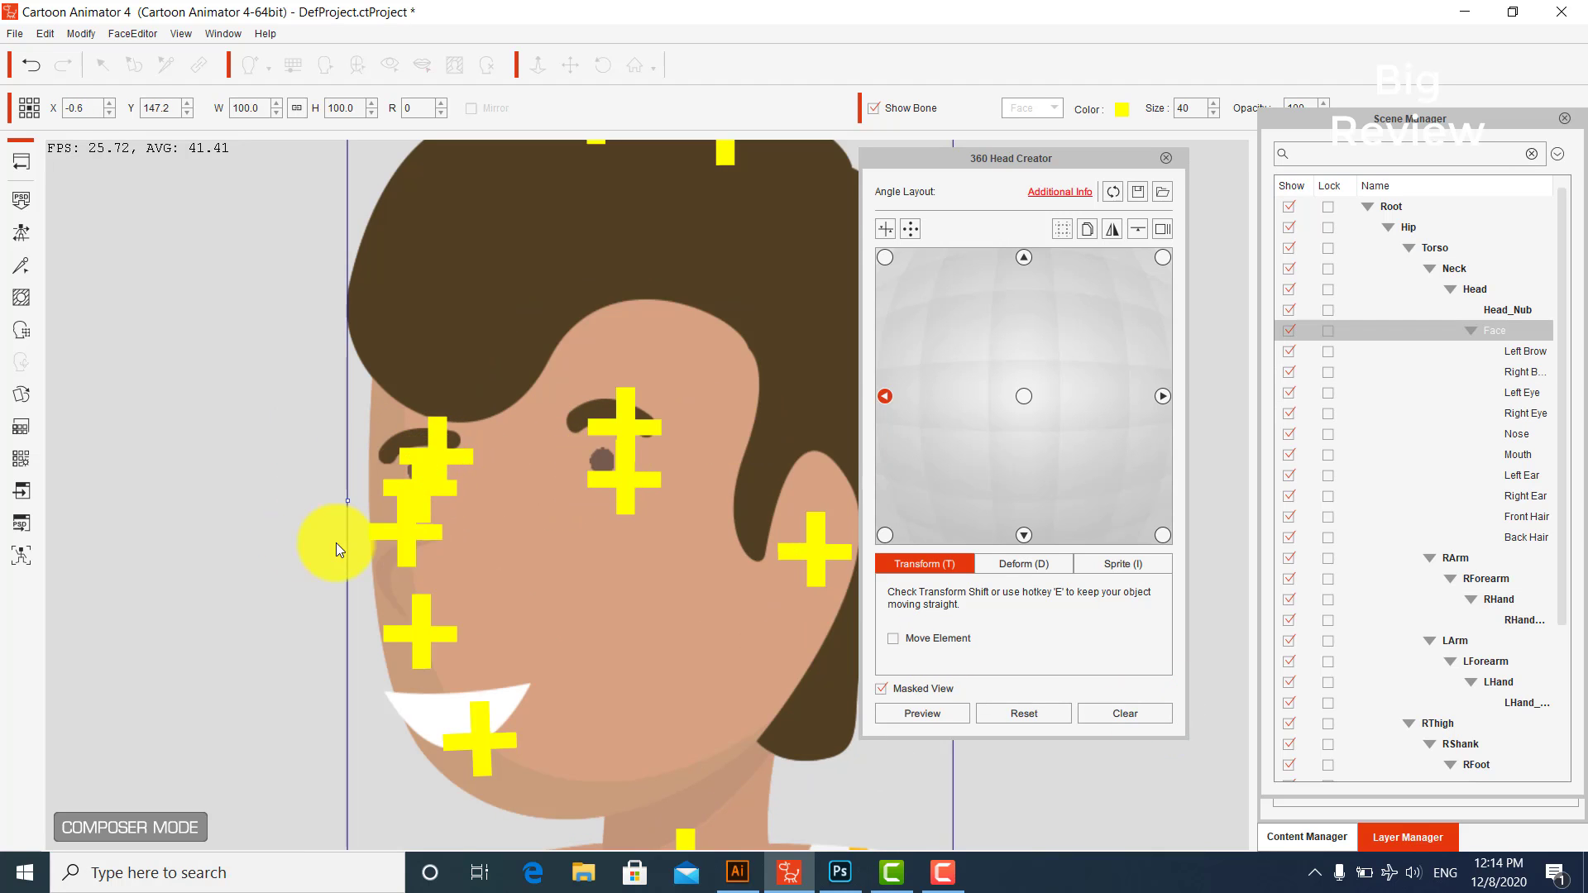
# Step: For the left head angle, move the mouth to X -8.7, Y 155.3, then move the nose inward and tilt it
pyautogui.click(1503, 459)
pyautogui.moveTo(481, 706); pyautogui.dragTo(537, 682)
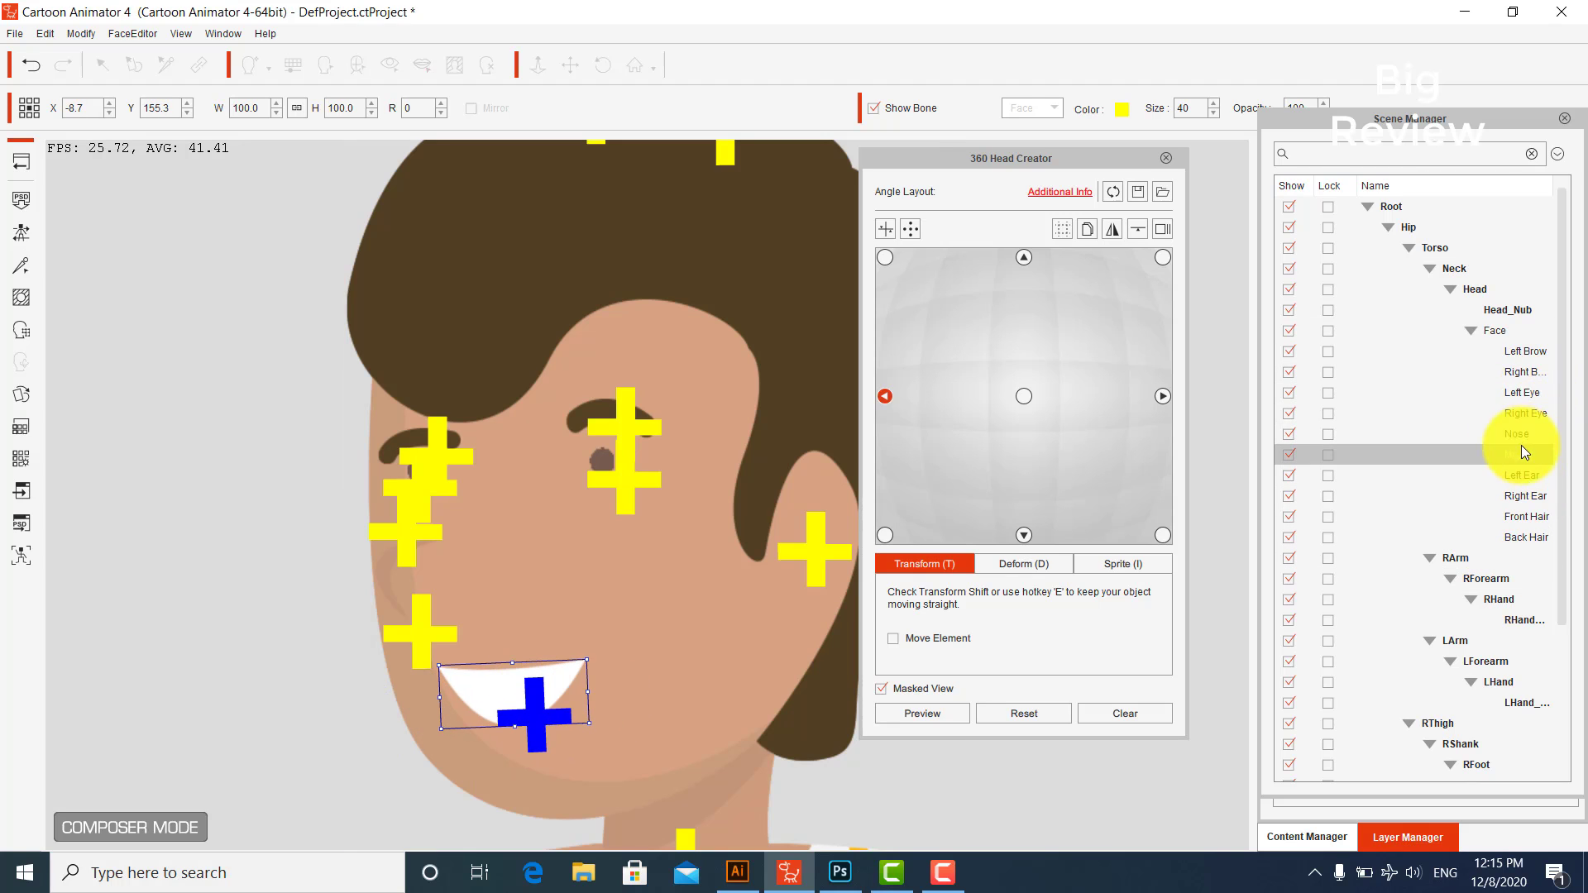
pyautogui.click(1519, 436)
pyautogui.moveTo(405, 577); pyautogui.dragTo(491, 548)
pyautogui.moveTo(535, 510); pyautogui.dragTo(519, 500)
# Step: For the lower-left head angle, raise the brows and eyes onto the face
pyautogui.click(885, 535)
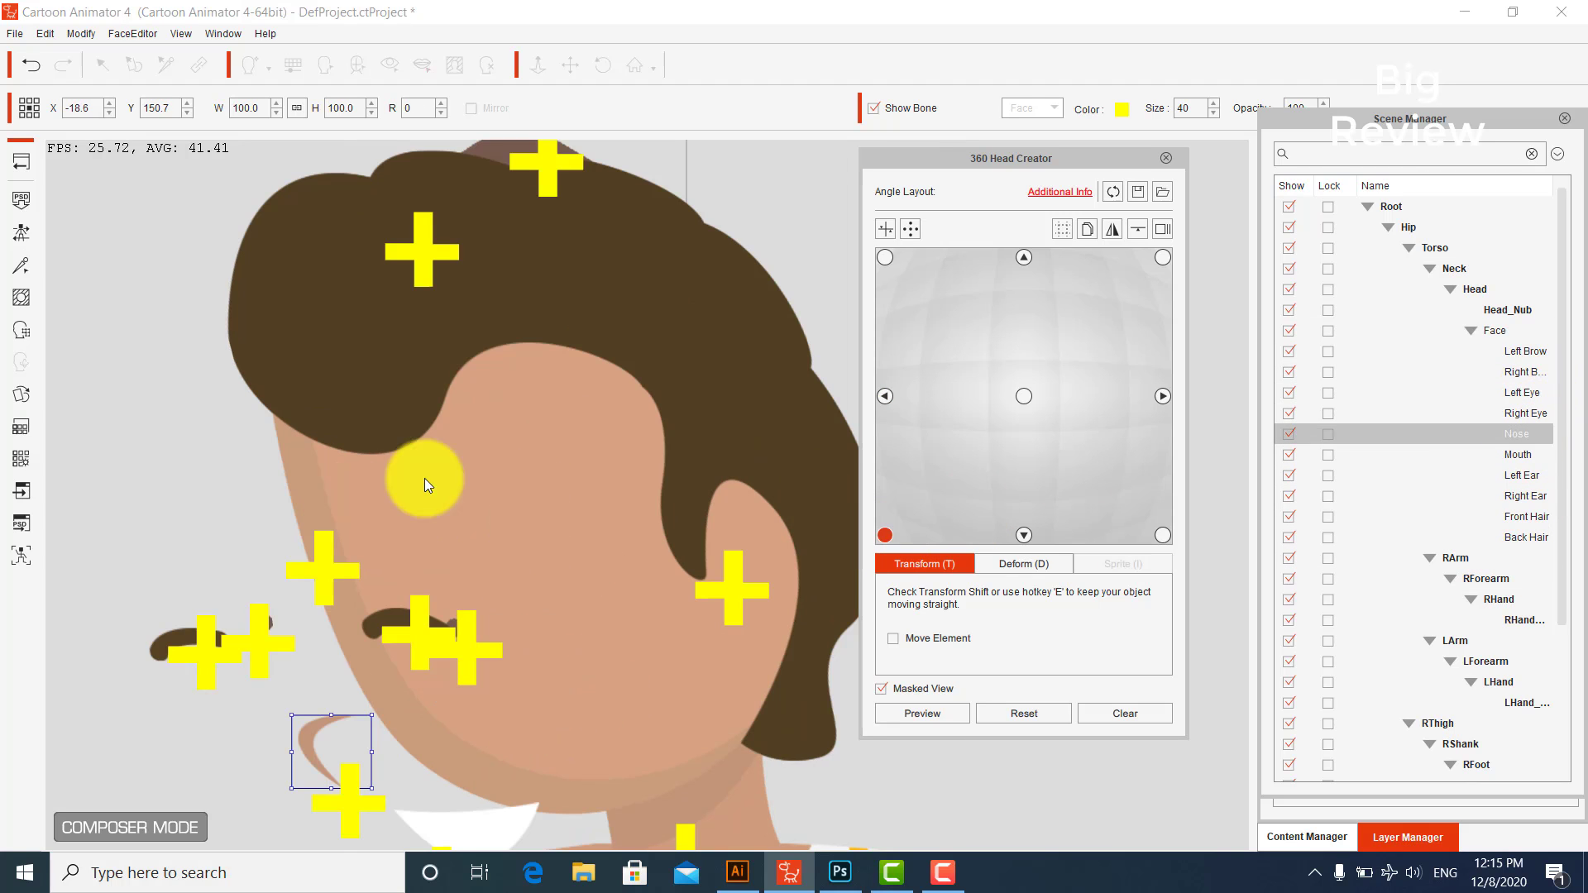
pyautogui.click(397, 618)
pyautogui.moveTo(397, 619); pyautogui.dragTo(532, 464)
pyautogui.click(451, 627)
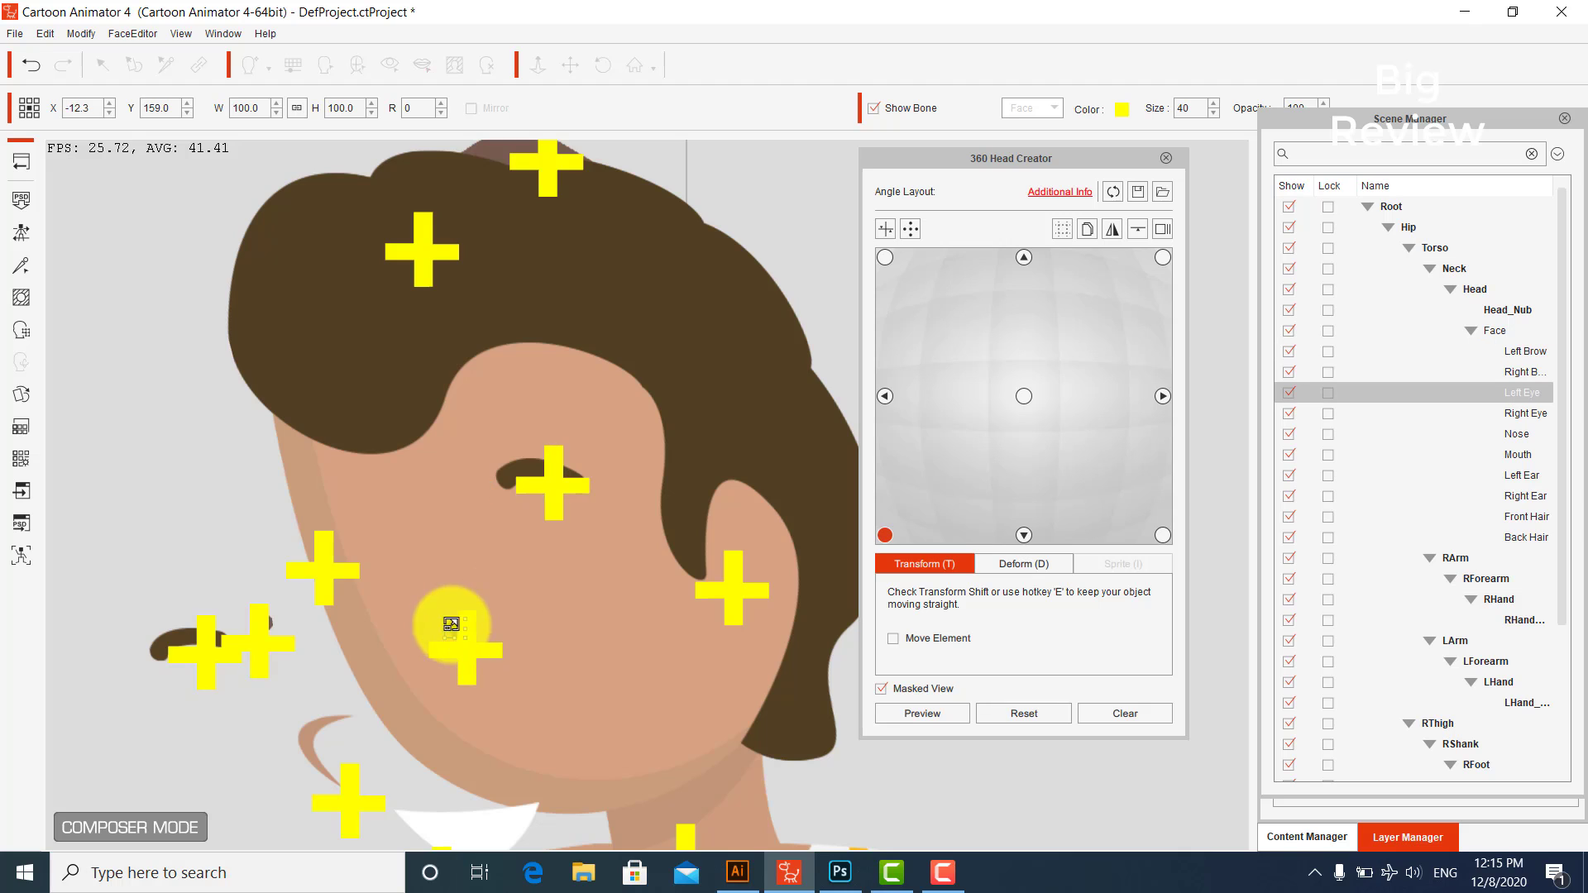
pyautogui.moveTo(451, 627); pyautogui.dragTo(527, 520)
pyautogui.moveTo(192, 640); pyautogui.dragTo(381, 551)
pyautogui.click(273, 633)
# Step: For the lower-left head angle, move the nose and mouth up inside the face and adjust their tilt
pyautogui.click(311, 737)
pyautogui.moveTo(312, 737); pyautogui.dragTo(415, 630)
pyautogui.moveTo(492, 610); pyautogui.dragTo(485, 599)
pyautogui.moveTo(480, 823); pyautogui.dragTo(542, 711)
pyautogui.moveTo(617, 679); pyautogui.dragTo(593, 684)
# Step: For the upper-left head angle, rotate the mouth to 20 degrees and place it at X -5.8, Y 152.8
pyautogui.click(884, 396)
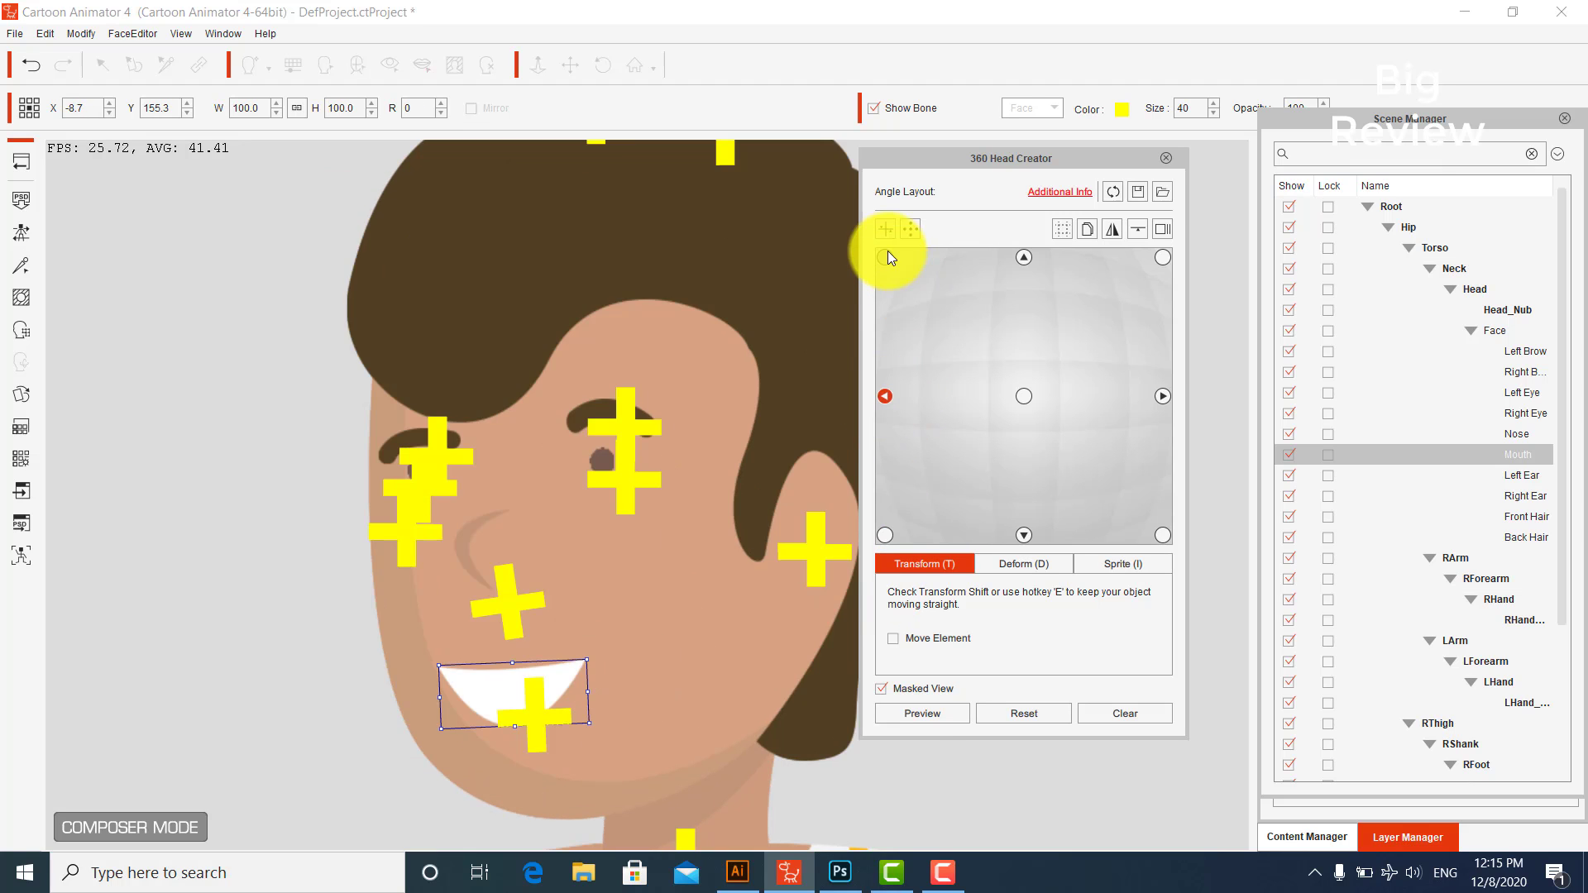
pyautogui.click(885, 256)
pyautogui.moveTo(506, 602); pyautogui.dragTo(683, 628)
pyautogui.moveTo(578, 681); pyautogui.dragTo(550, 720)
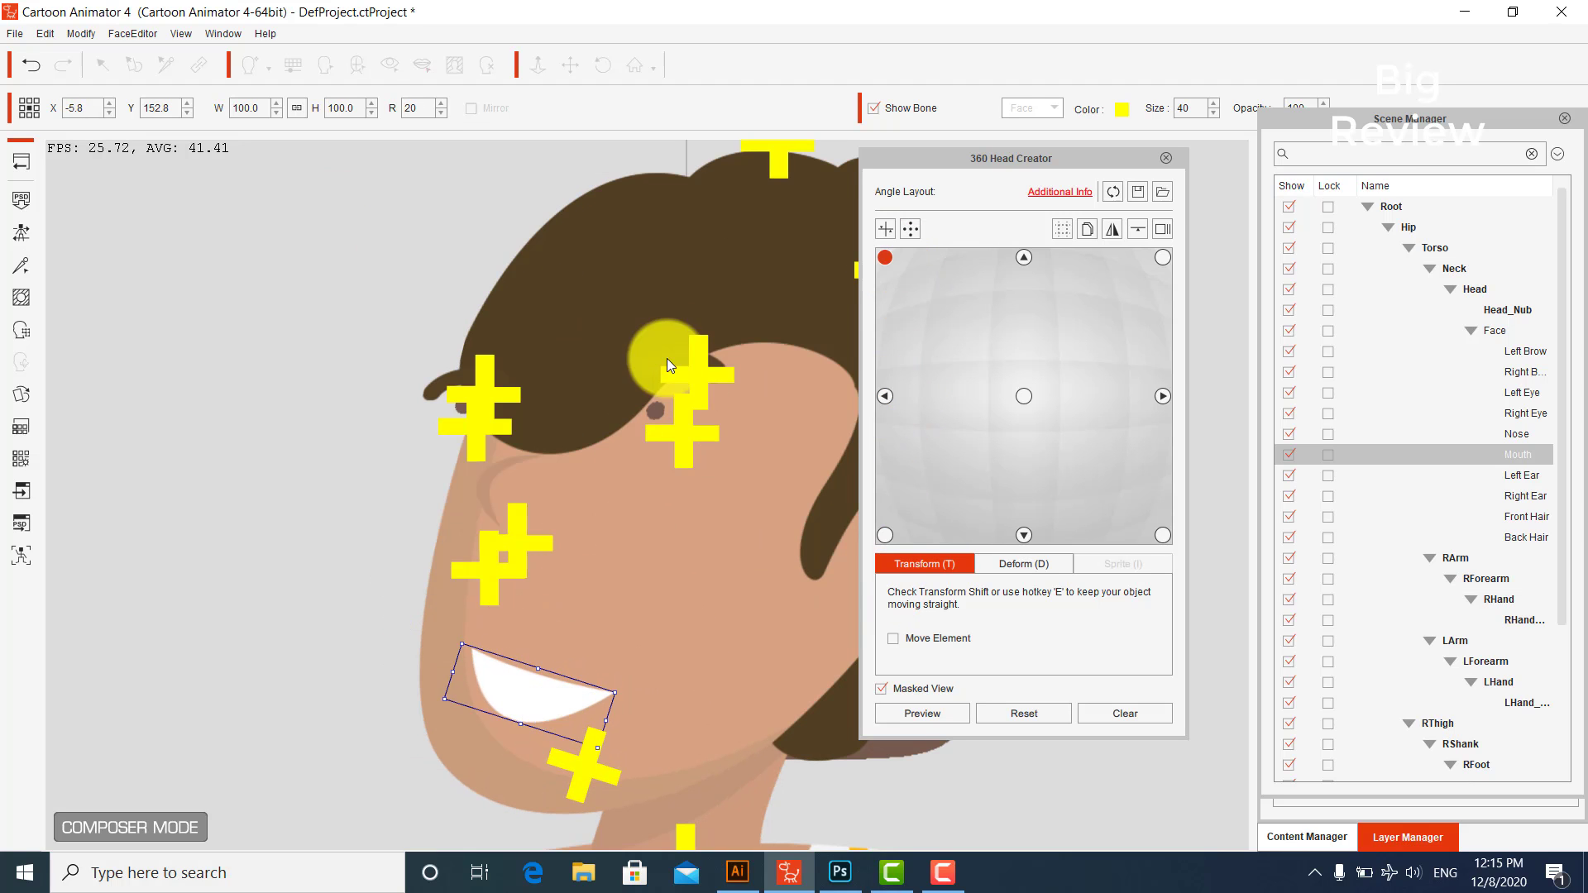
# Step: For the upper-left head angle, lower the brows, eyes and nose out of the hair onto the face
pyautogui.moveTo(668, 361); pyautogui.dragTo(698, 475)
pyautogui.click(656, 409)
pyautogui.moveTo(656, 409); pyautogui.dragTo(687, 506)
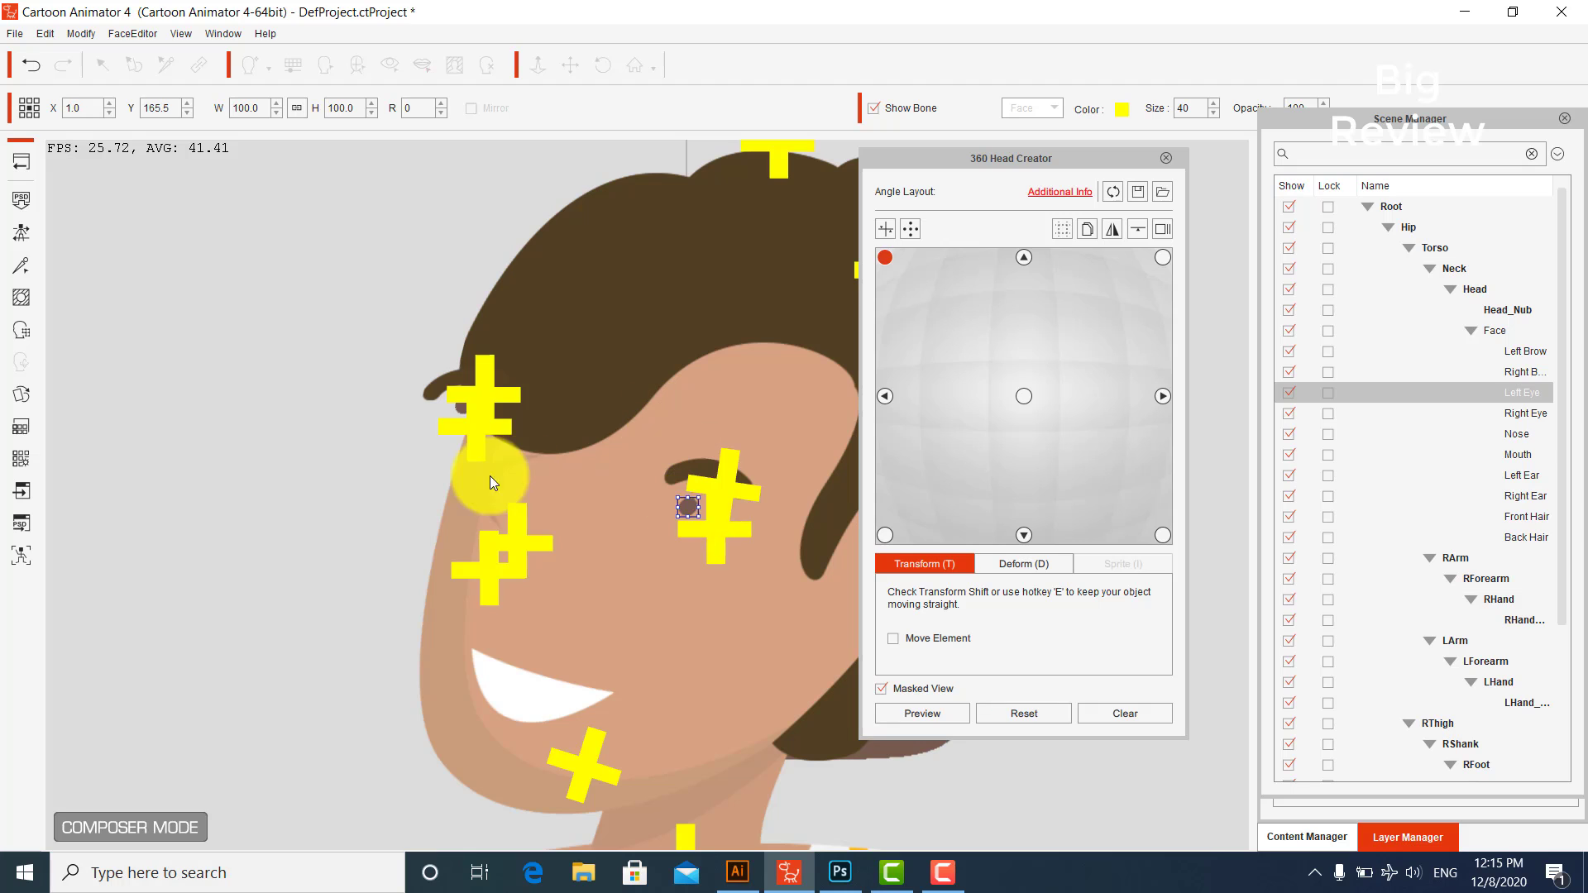
pyautogui.moveTo(496, 479); pyautogui.dragTo(539, 565)
pyautogui.click(464, 409)
pyautogui.moveTo(467, 387); pyautogui.dragTo(528, 473)
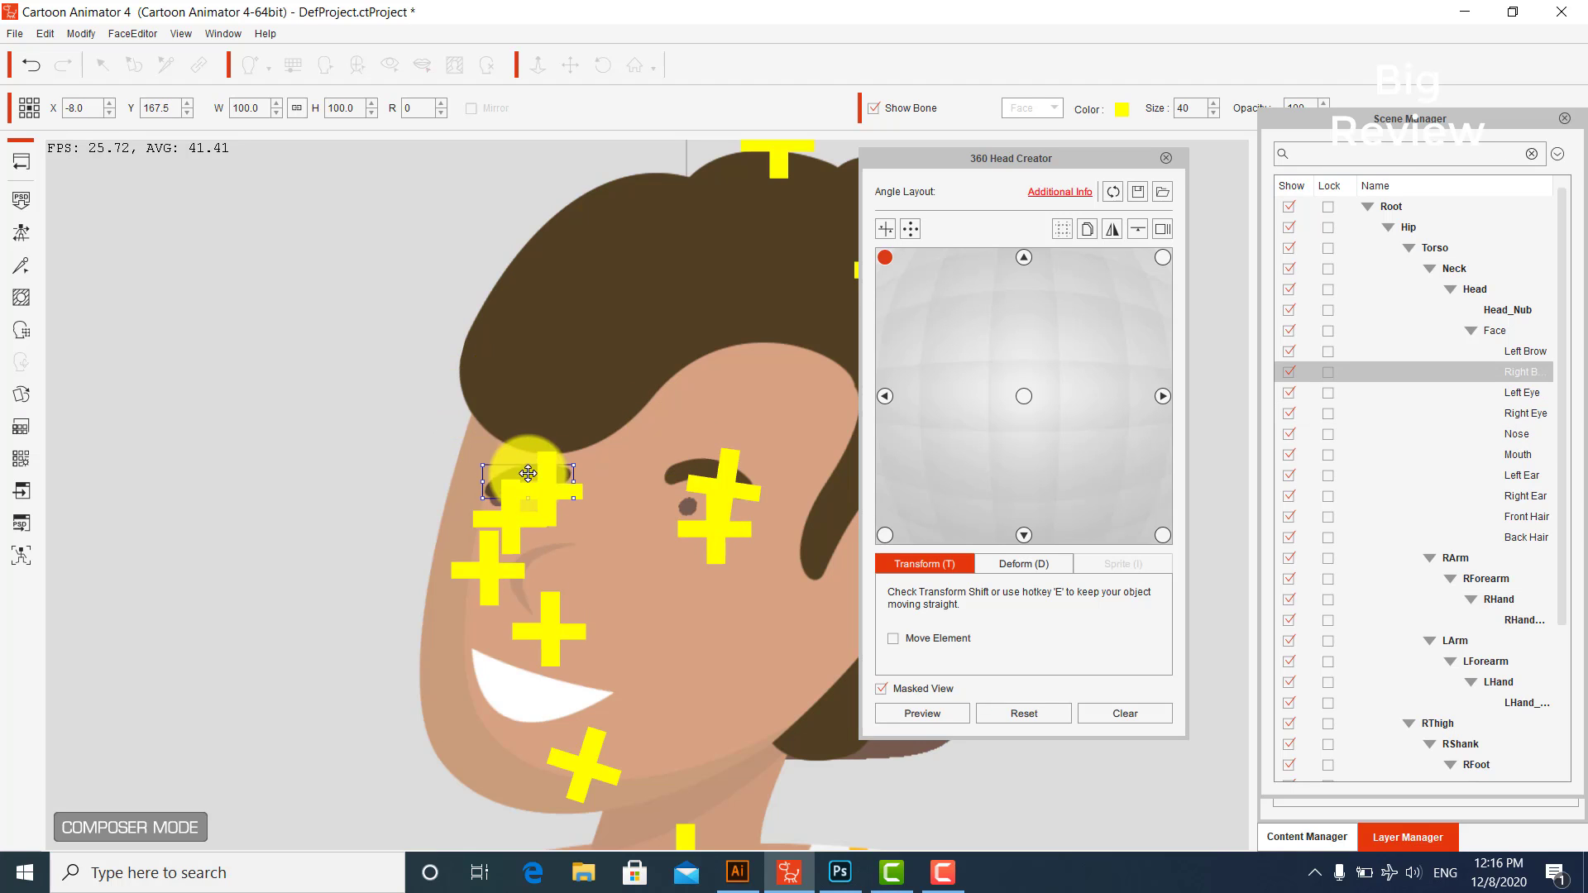
# Step: For the upward head angle, lower the brows, eyes, nose and mouth into place, with the mouth at X -5.9, Y 157.1
pyautogui.click(1024, 257)
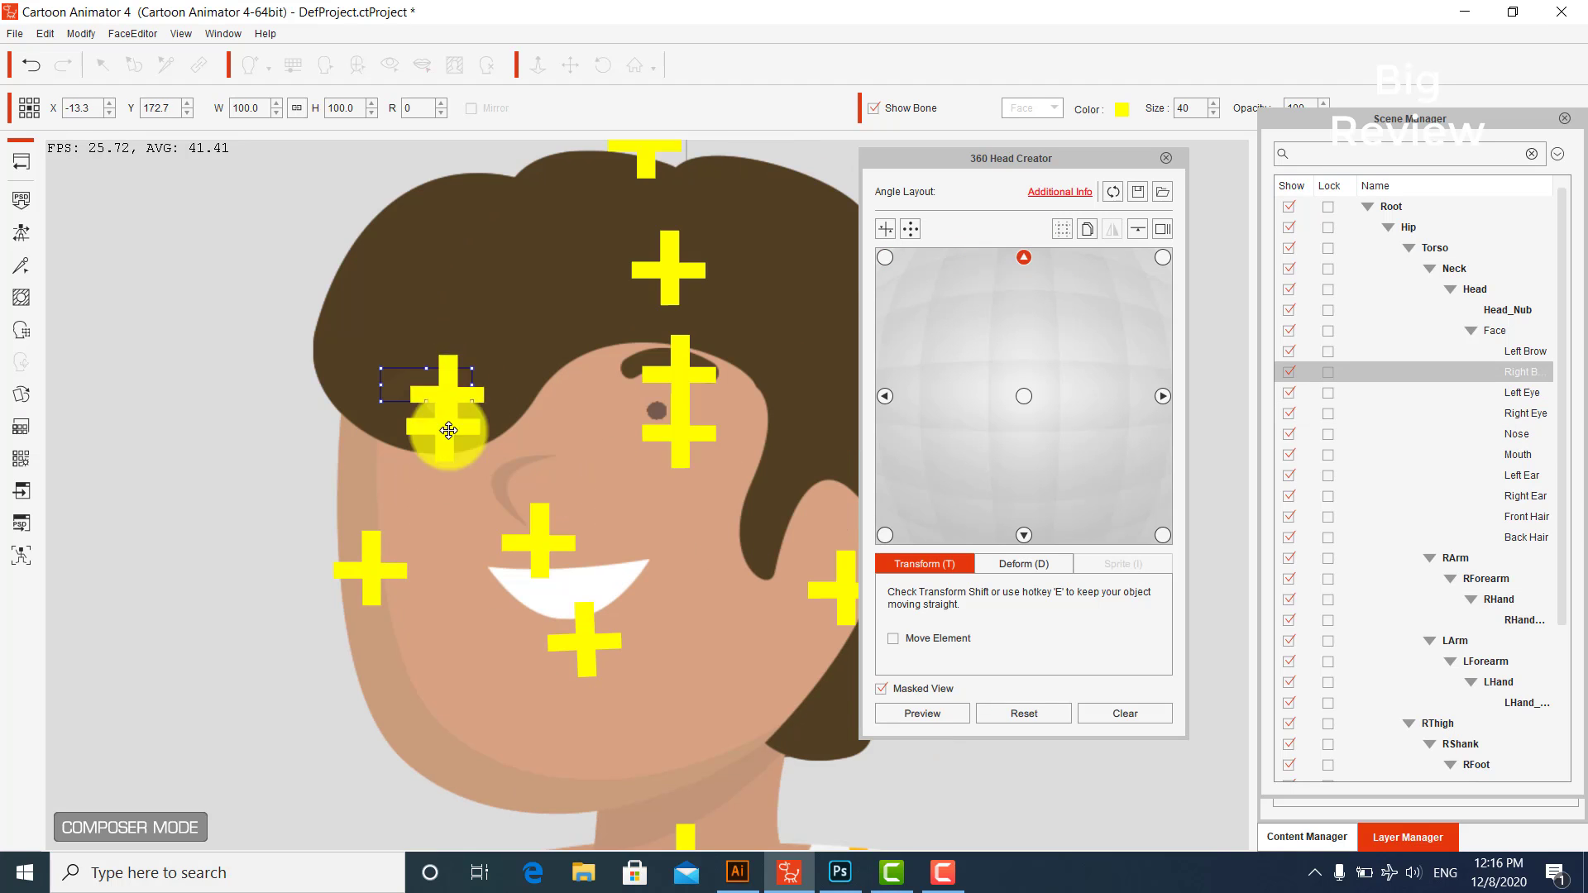
pyautogui.moveTo(454, 410); pyautogui.dragTo(443, 487)
pyautogui.click(658, 409)
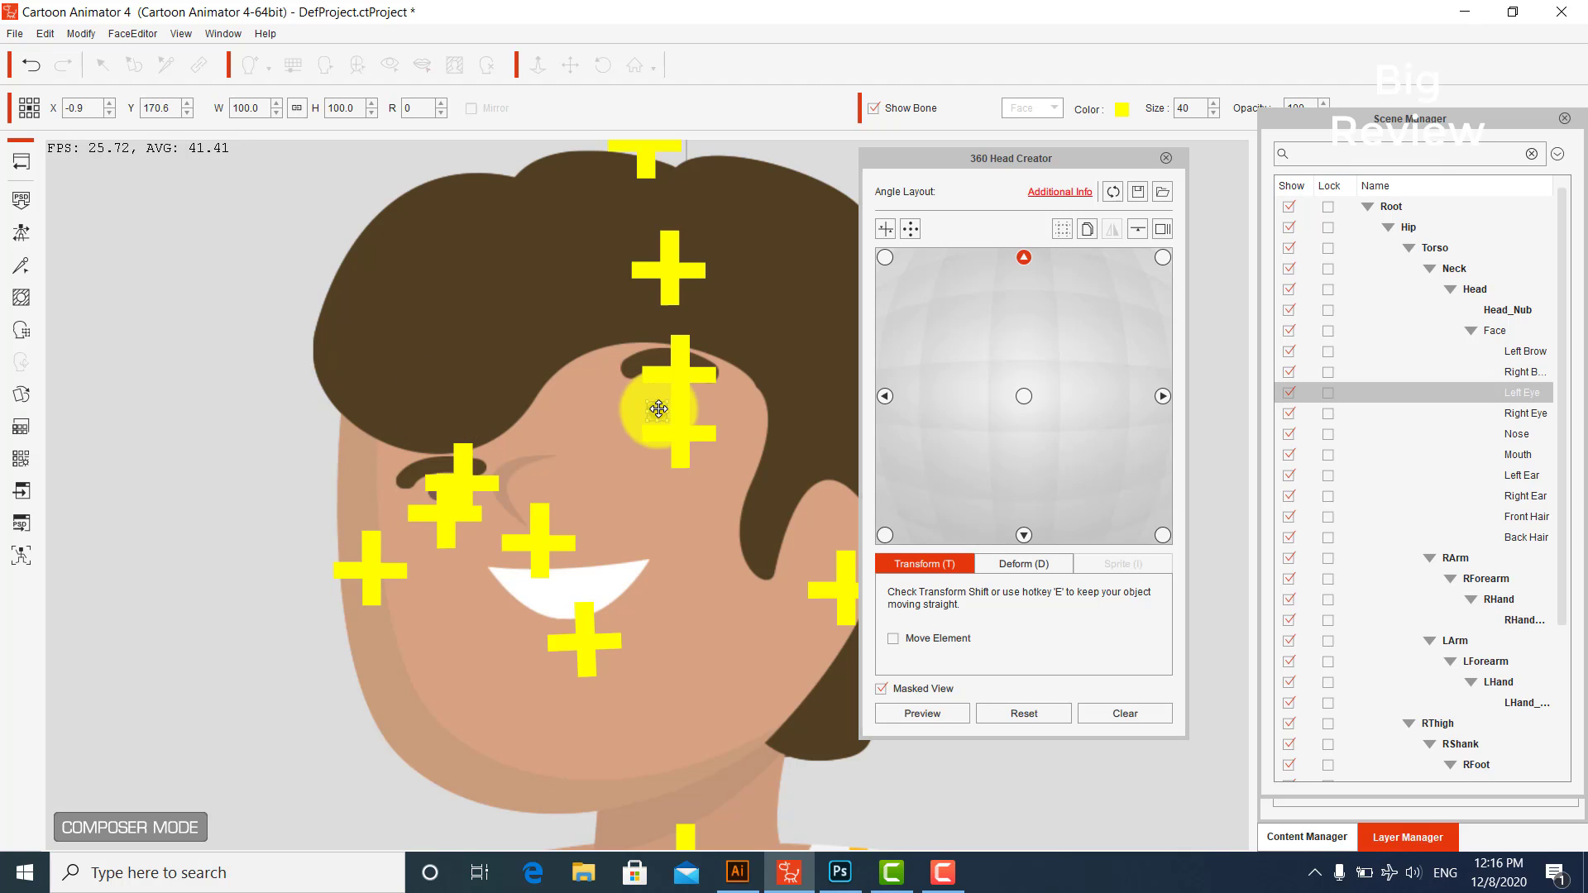
pyautogui.moveTo(659, 364); pyautogui.dragTo(668, 439)
pyautogui.moveTo(610, 576); pyautogui.dragTo(615, 621)
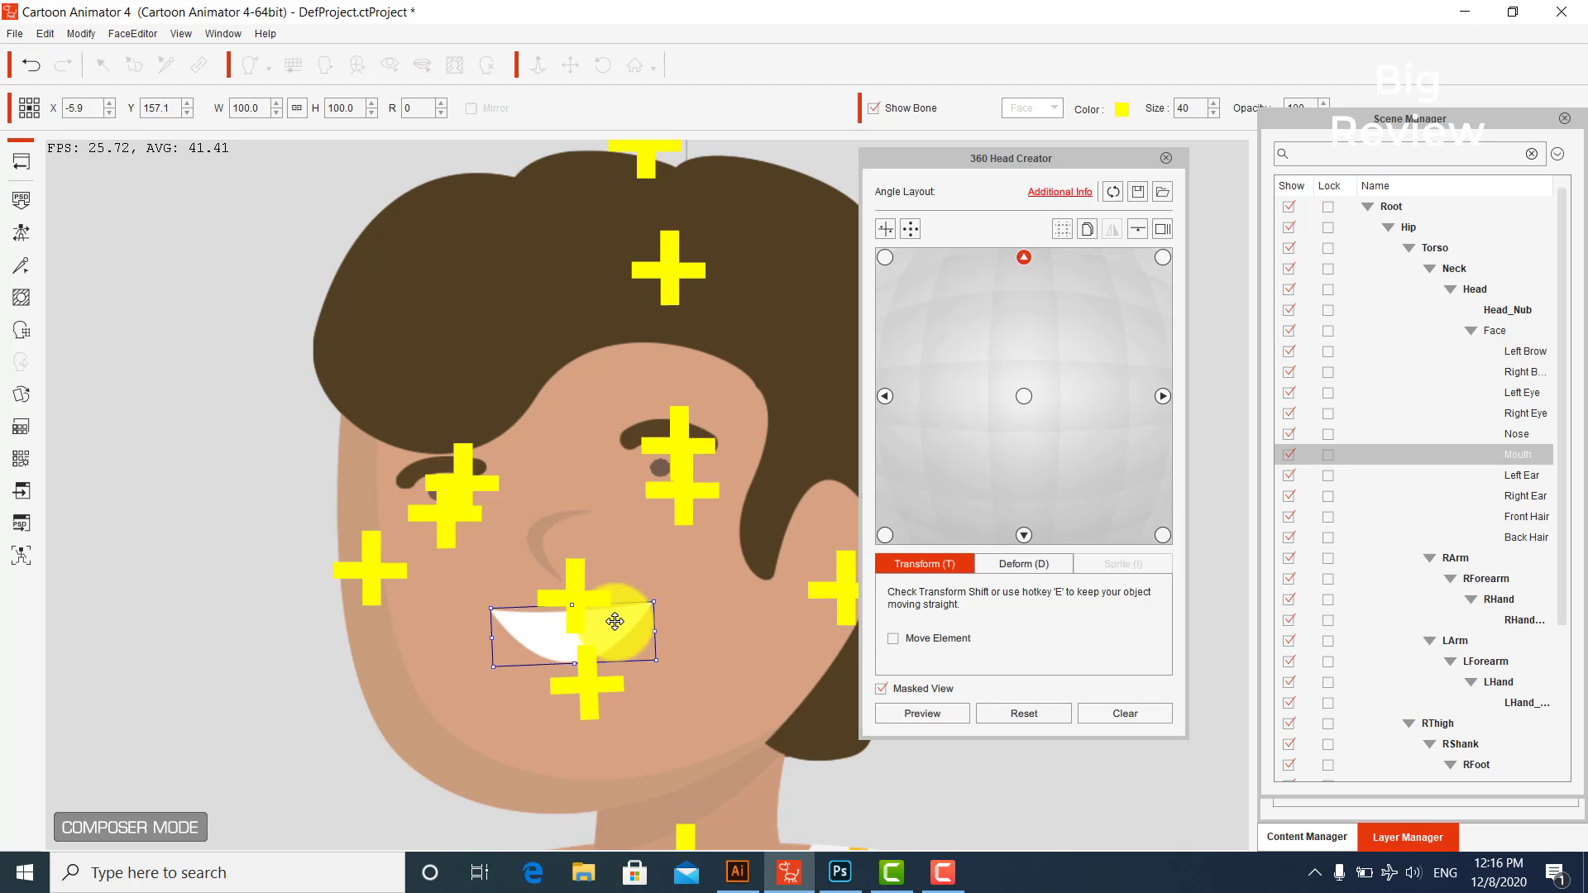
pyautogui.moveTo(442, 499); pyautogui.dragTo(441, 492)
# Step: For the upper-right head angle, lower the brows, eyes, nose and mouth onto the face, with the right brow at X -12.8, Y 168.6
pyautogui.click(1162, 259)
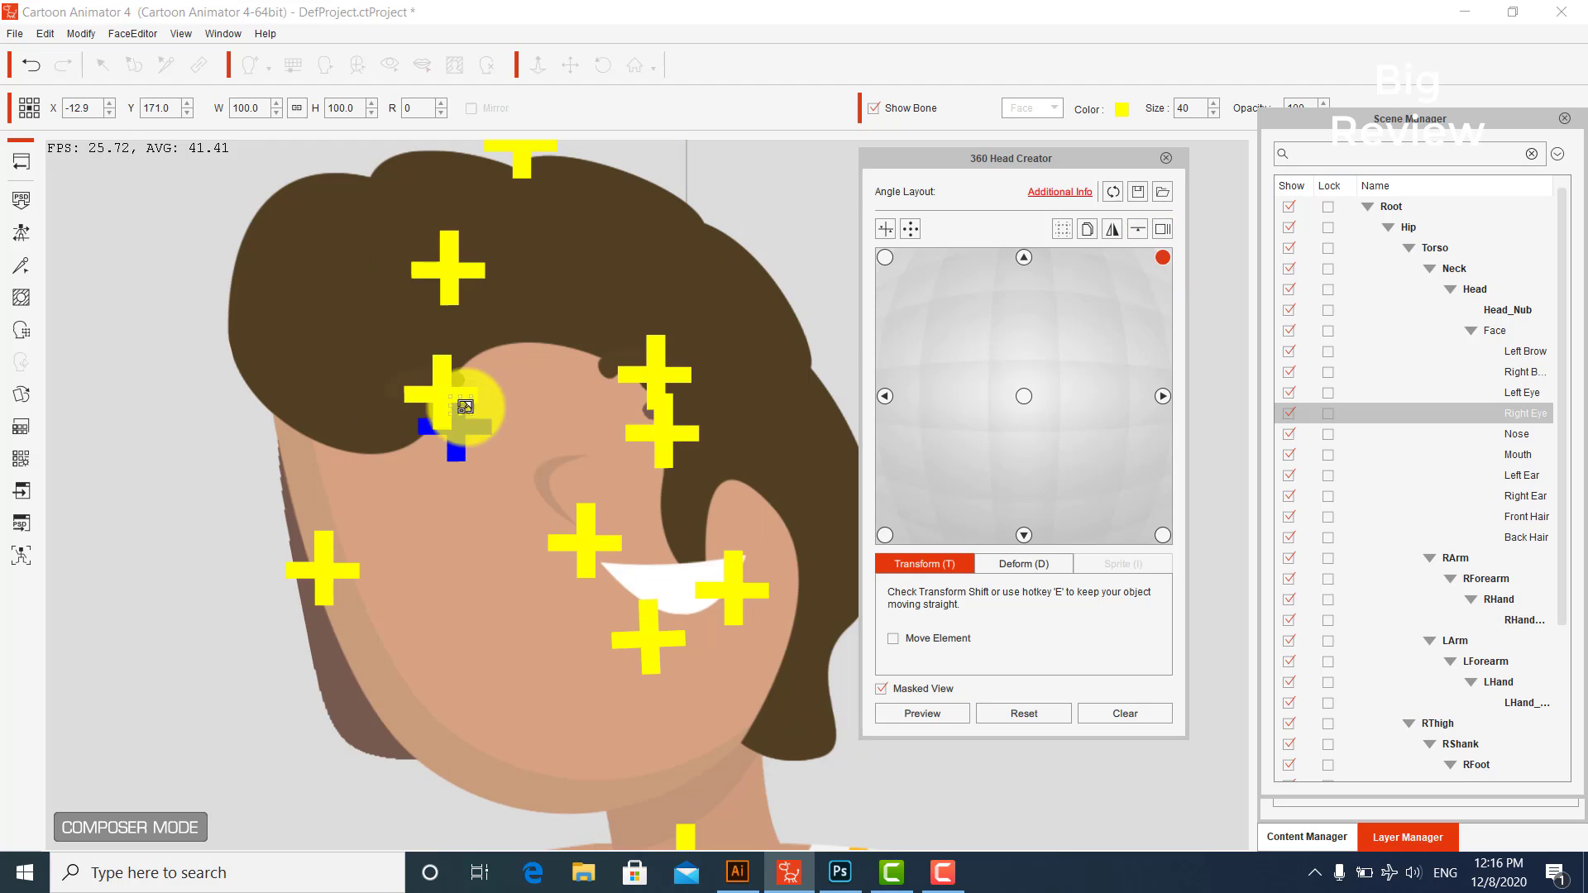
pyautogui.moveTo(630, 371); pyautogui.dragTo(594, 441)
pyautogui.click(651, 411)
pyautogui.moveTo(548, 480); pyautogui.dragTo(509, 522)
pyautogui.moveTo(667, 584); pyautogui.dragTo(564, 654)
pyautogui.moveTo(406, 386); pyautogui.dragTo(426, 473)
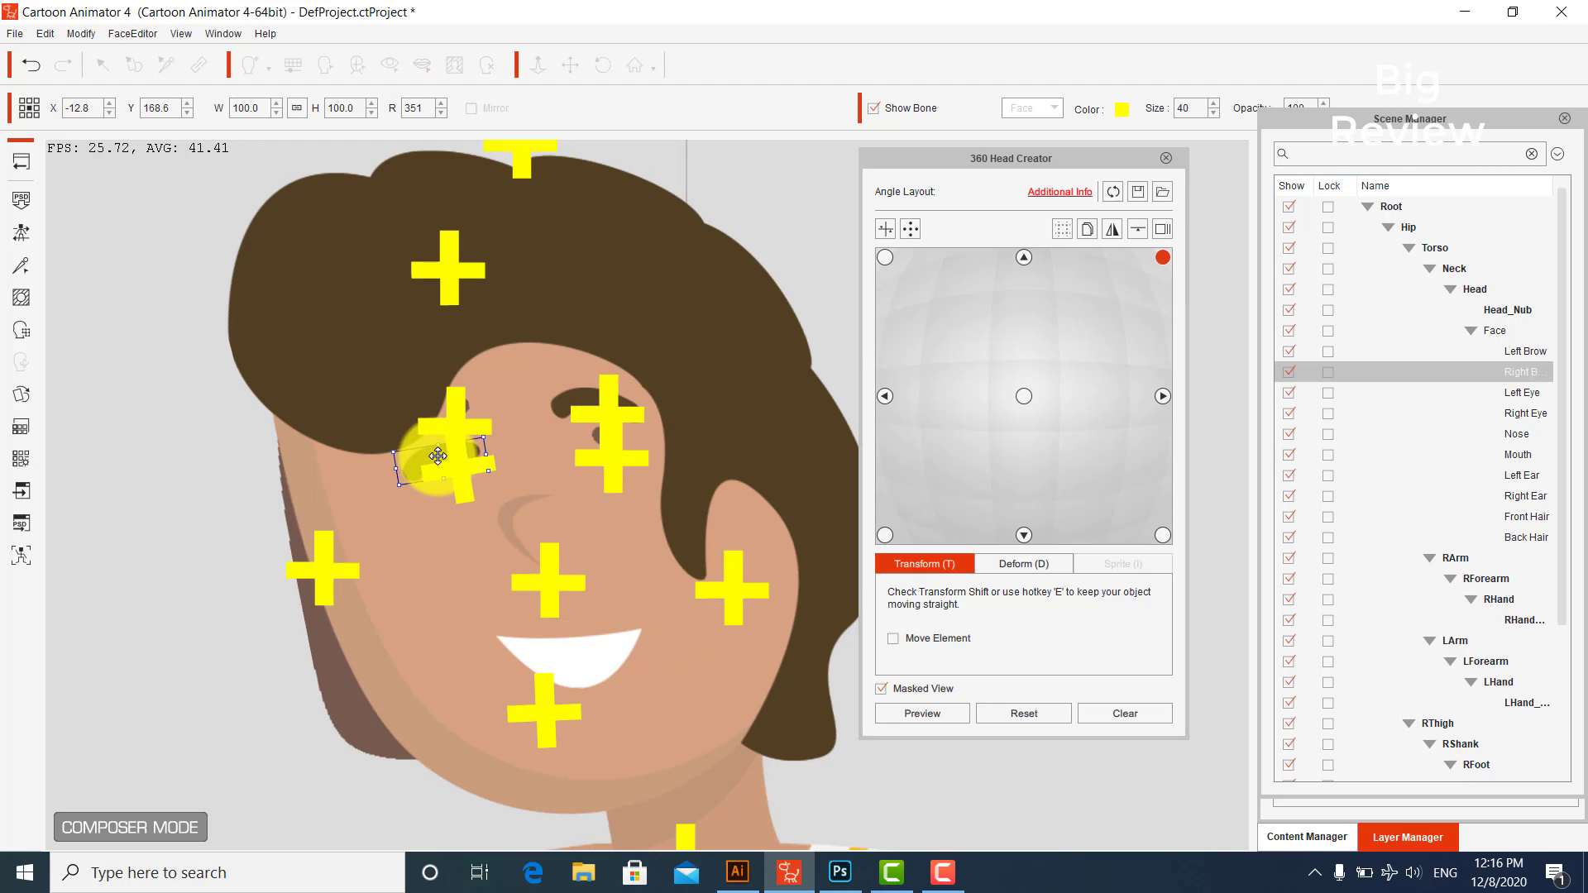
pyautogui.click(463, 409)
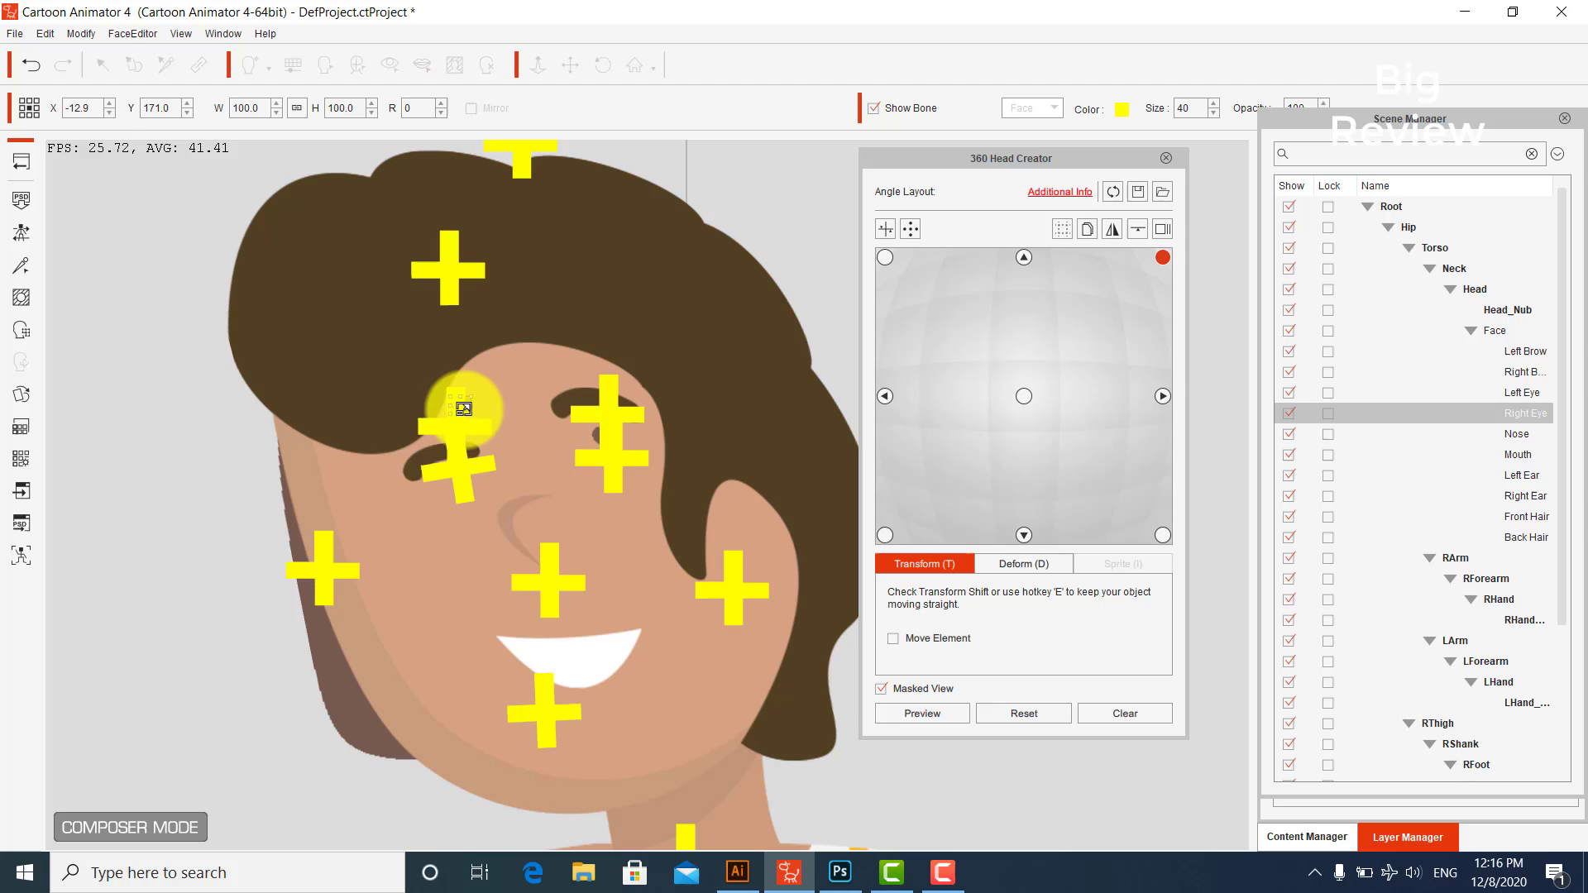
# Step: For the right-facing head angle, shift the eyes, brows, nose and mouth back inside the face, with the right brow at X -9.6, Y 170.1
pyautogui.click(1024, 398)
pyautogui.click(1162, 397)
pyautogui.moveTo(573, 464); pyautogui.dragTo(503, 467)
pyautogui.moveTo(580, 428); pyautogui.dragTo(504, 427)
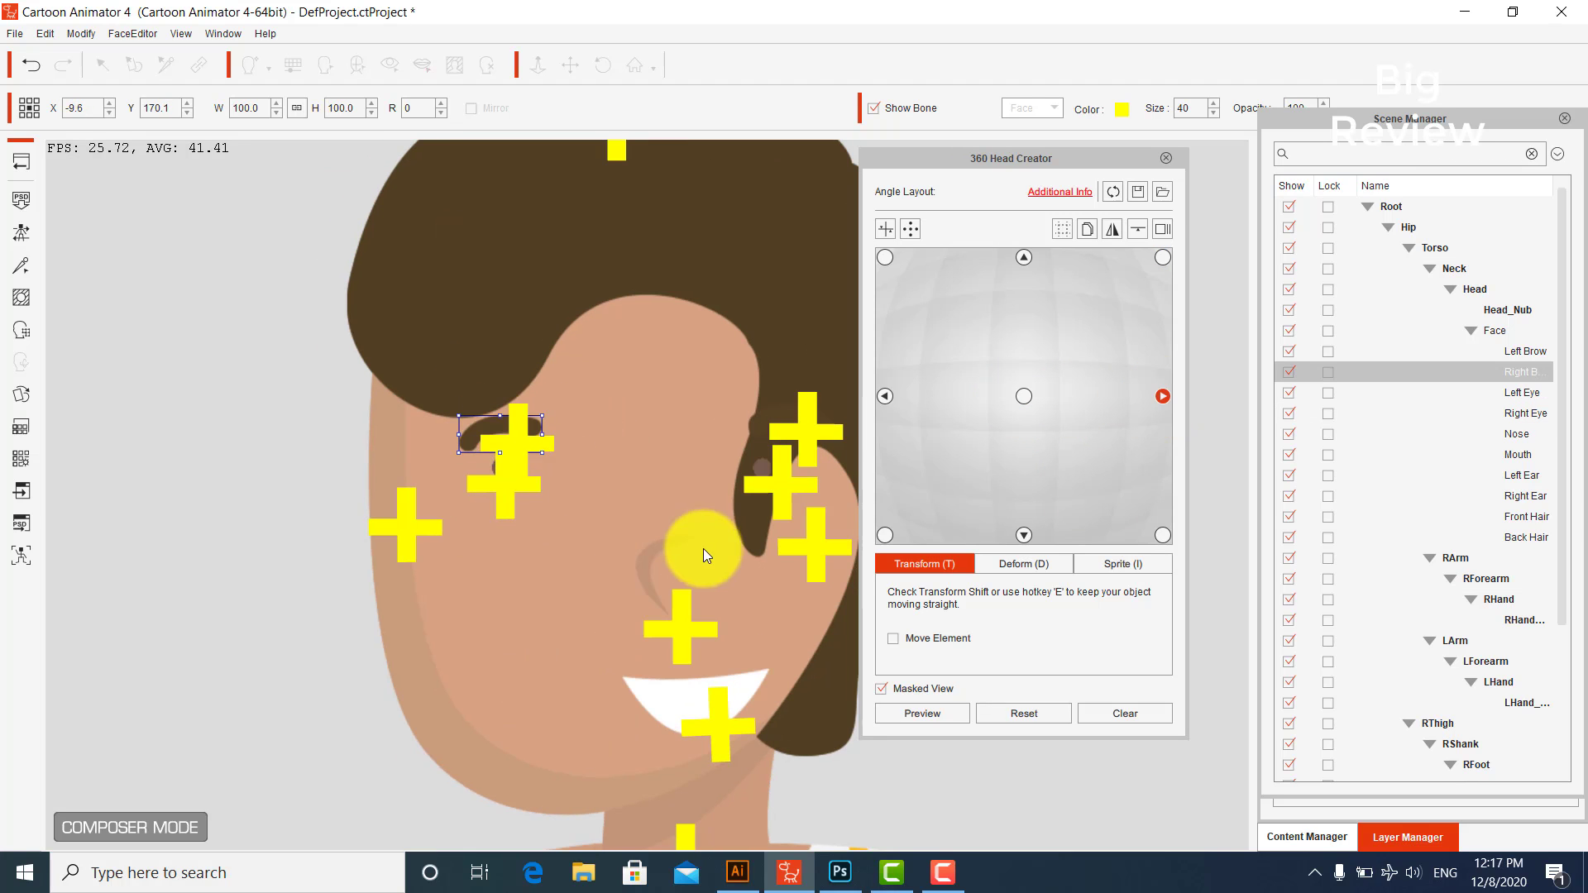
pyautogui.moveTo(704, 555); pyautogui.dragTo(659, 553)
pyautogui.moveTo(709, 673); pyautogui.dragTo(643, 670)
pyautogui.moveTo(782, 430); pyautogui.dragTo(684, 415)
pyautogui.click(765, 470)
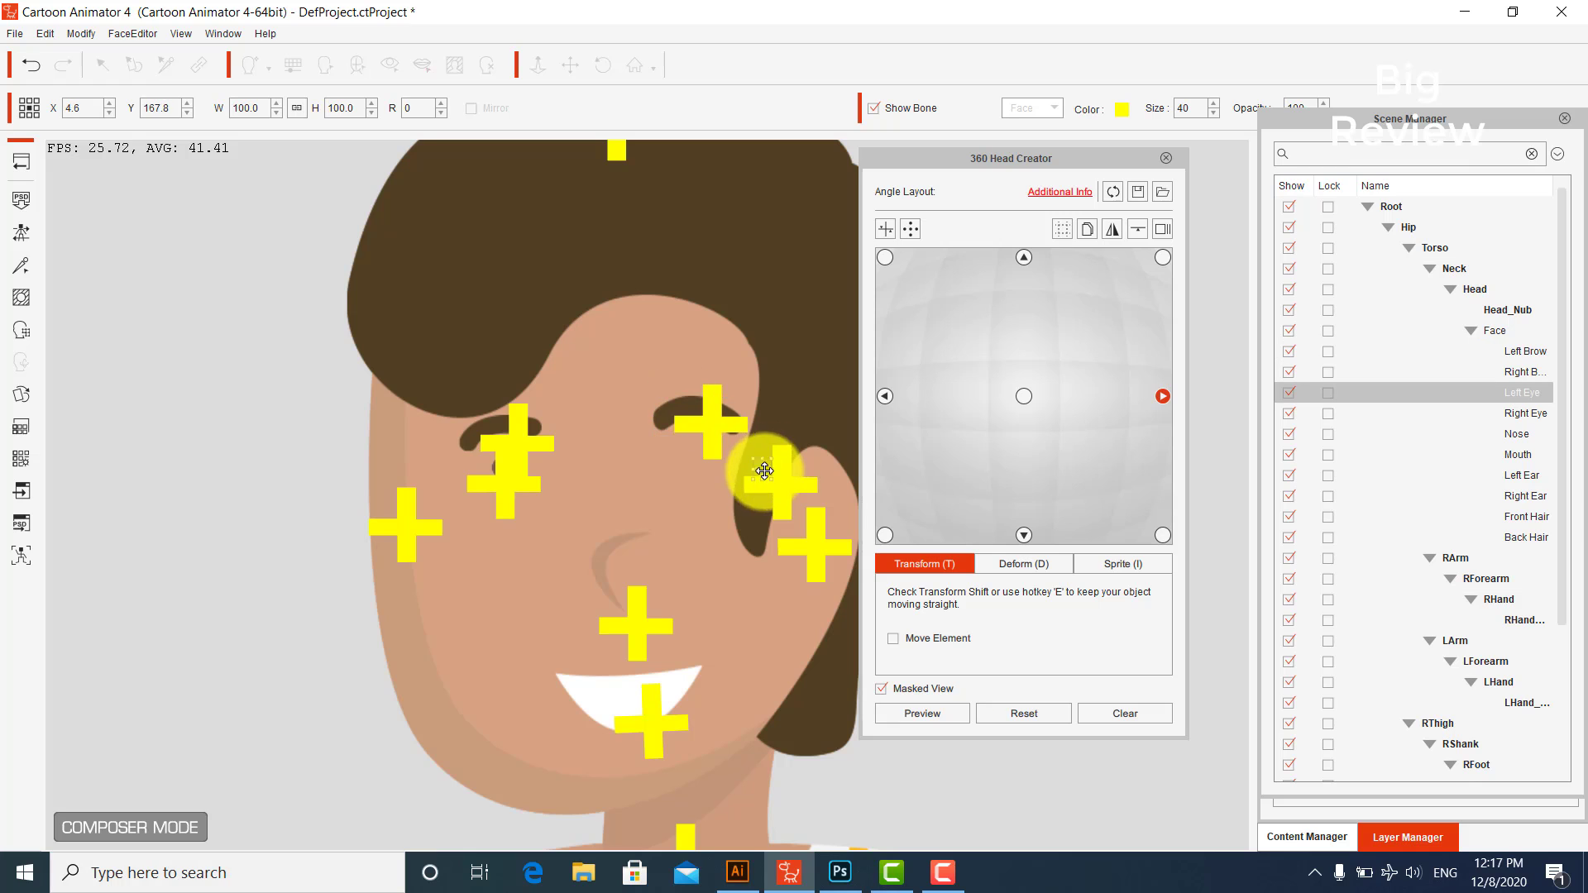
# Step: For the lower-right head angle, raise the brows, eyes, nose and mouth onto the face, with the mouth at X 1.5, Y 152.9
pyautogui.click(1162, 534)
pyautogui.moveTo(973, 190); pyautogui.dragTo(1134, 197)
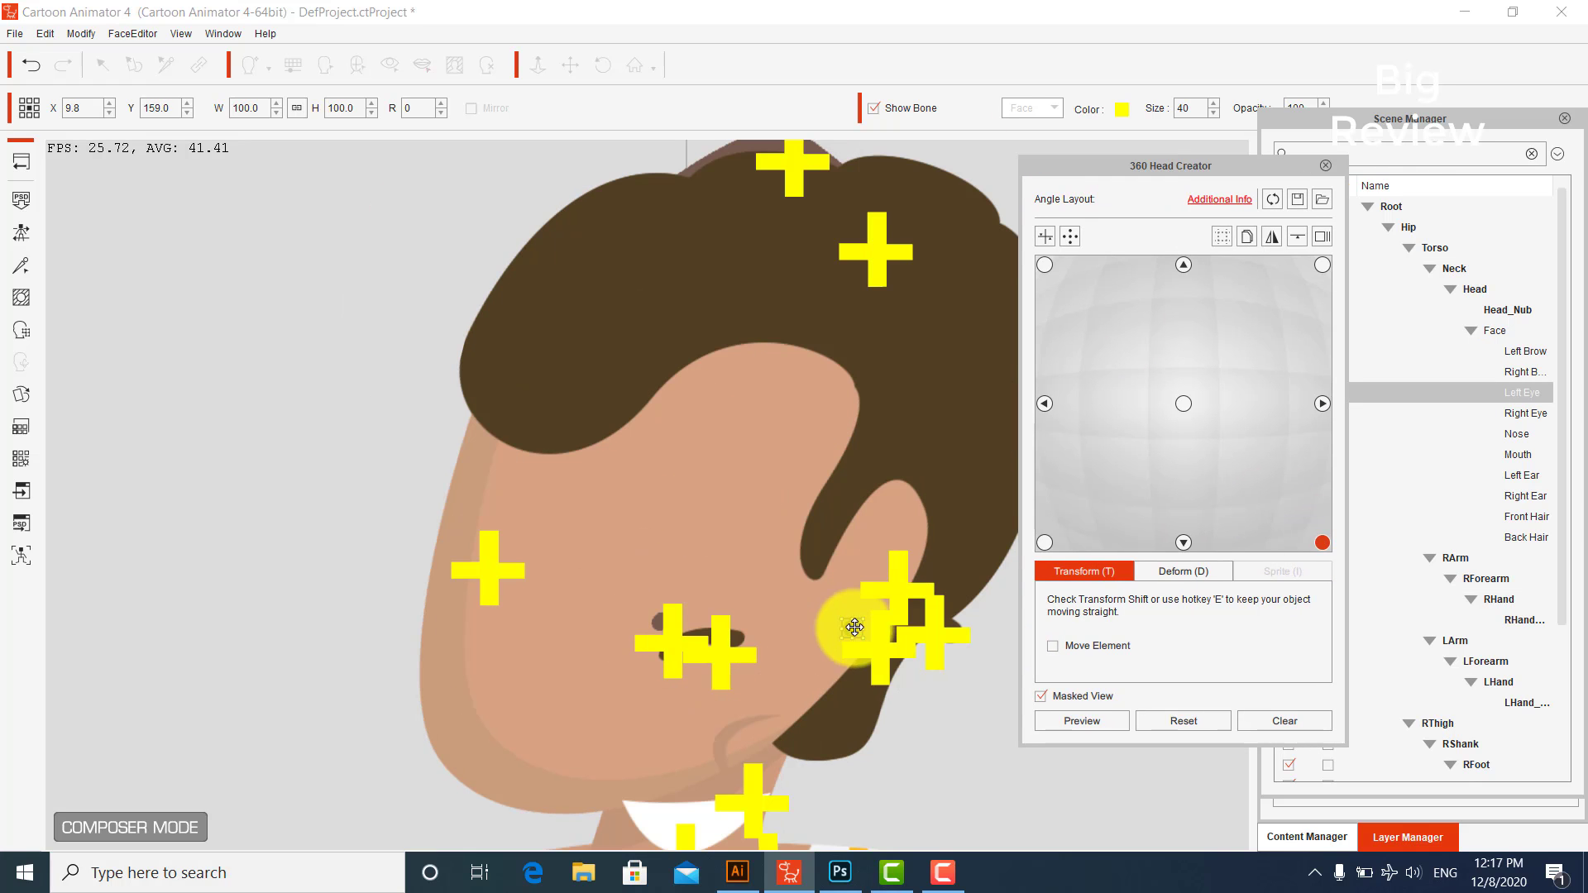
pyautogui.moveTo(851, 627); pyautogui.dragTo(747, 480)
pyautogui.click(915, 614)
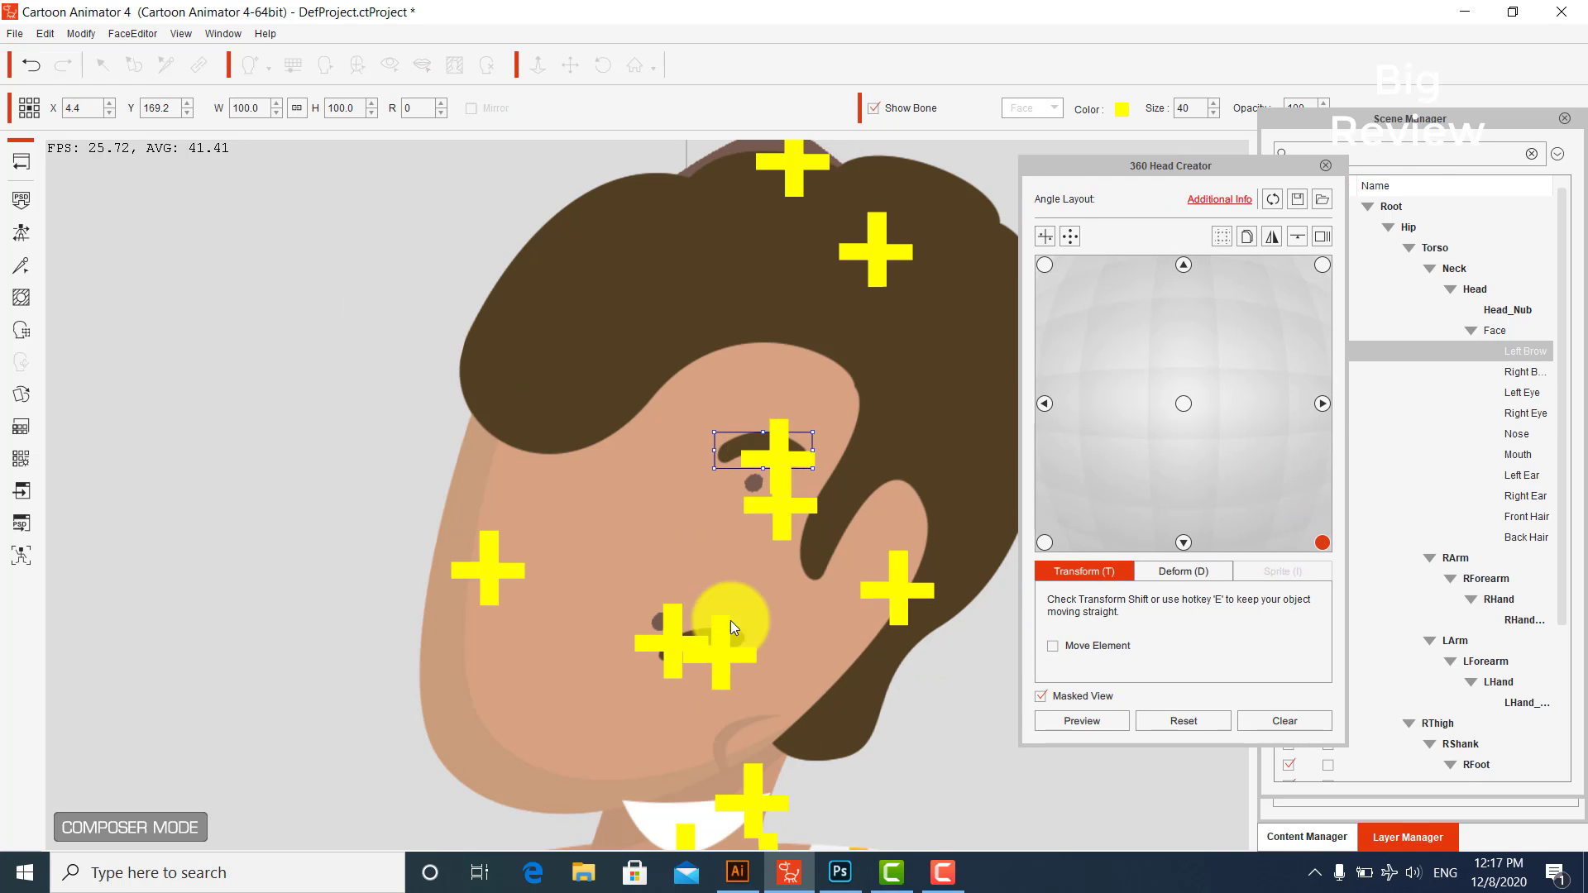
pyautogui.moveTo(662, 622); pyautogui.dragTo(558, 470)
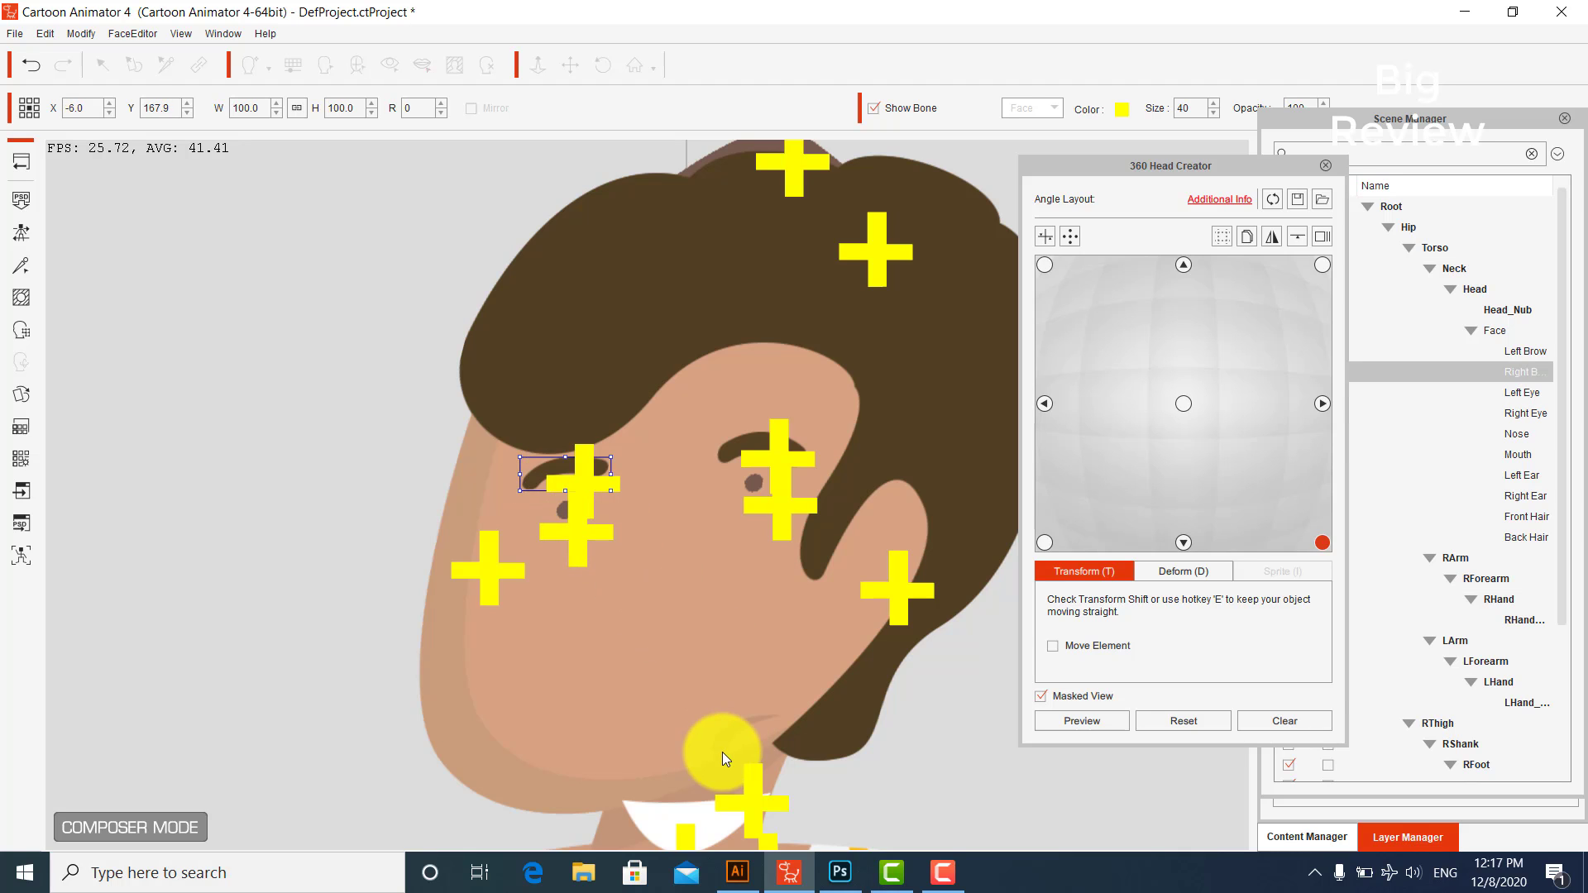
pyautogui.moveTo(722, 752); pyautogui.dragTo(653, 583)
pyautogui.moveTo(720, 817); pyautogui.dragTo(667, 715)
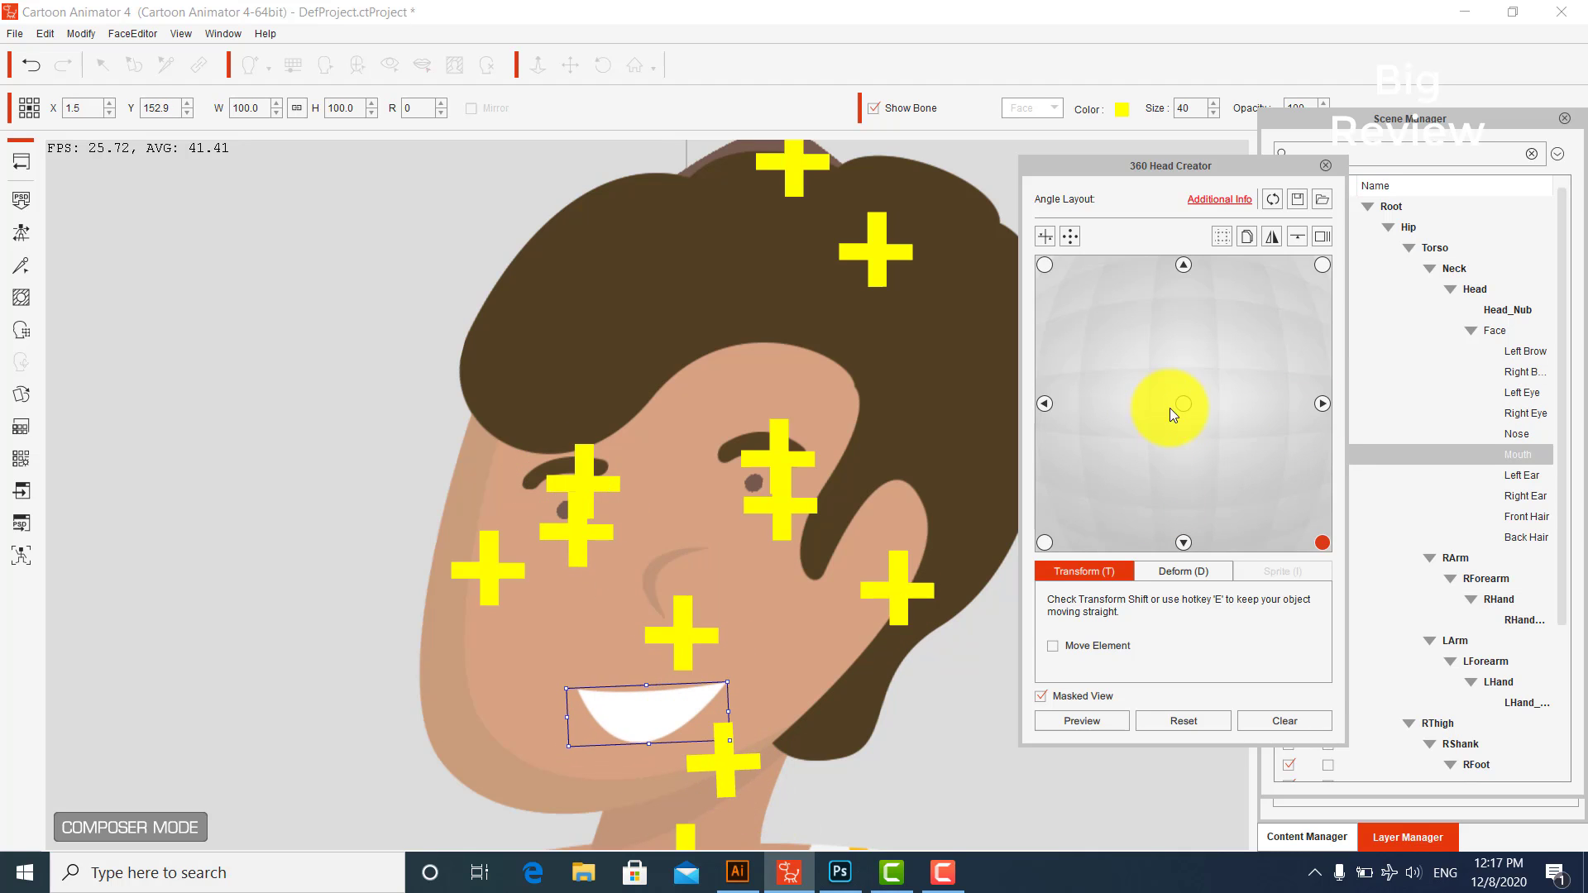
# Step: Close the 360 Head Creator, return to the stage and preview the head movement with Face Puppet
pyautogui.click(1326, 165)
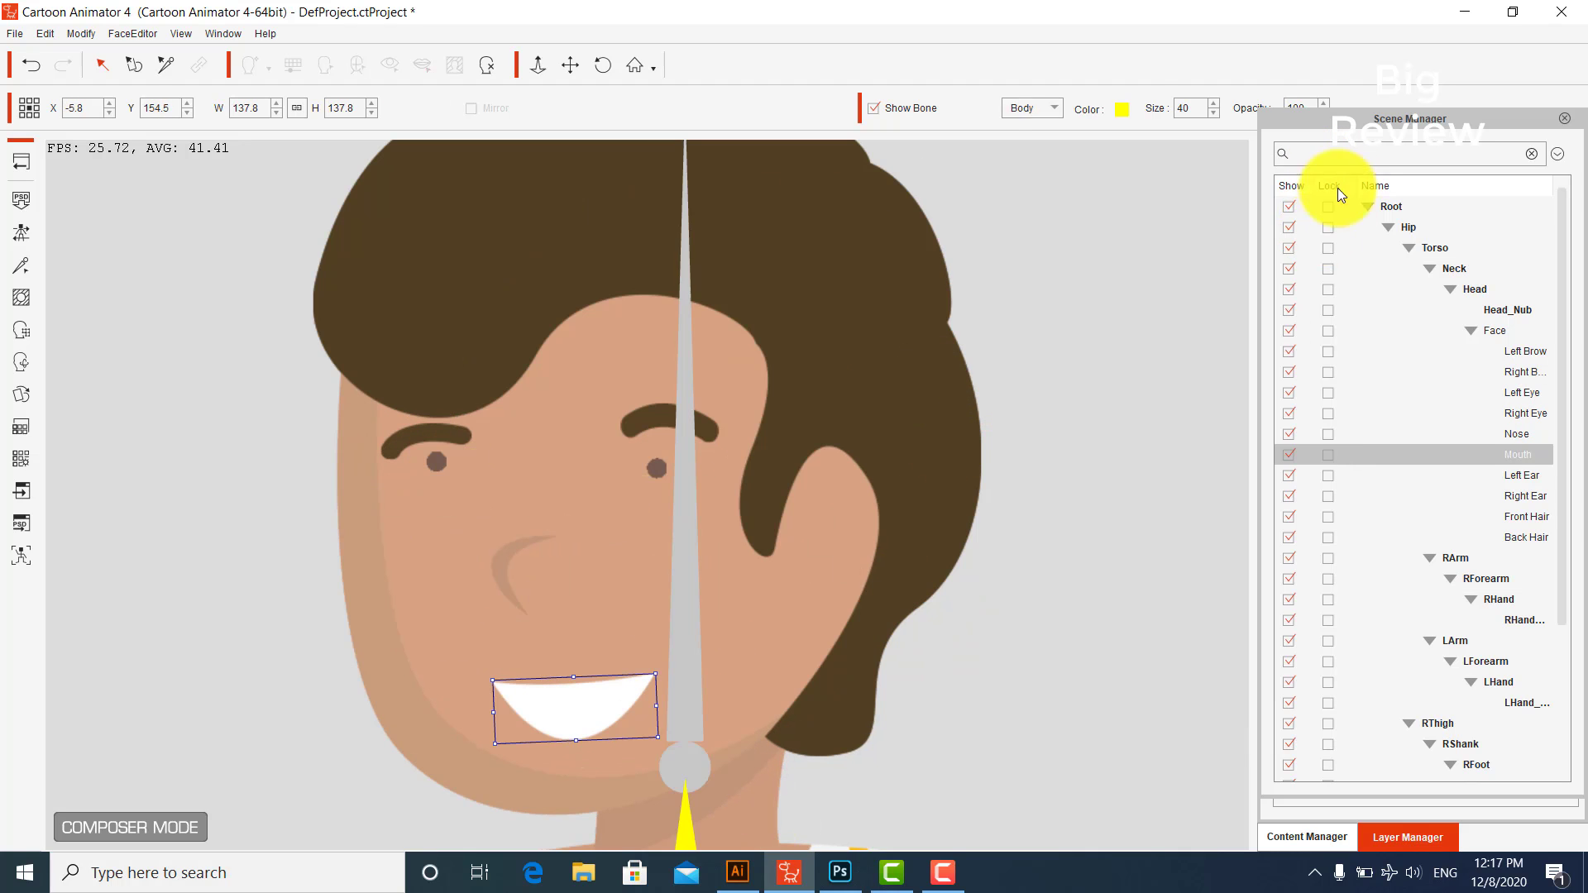
pyautogui.click(27, 159)
pyautogui.click(691, 326)
pyautogui.click(21, 509)
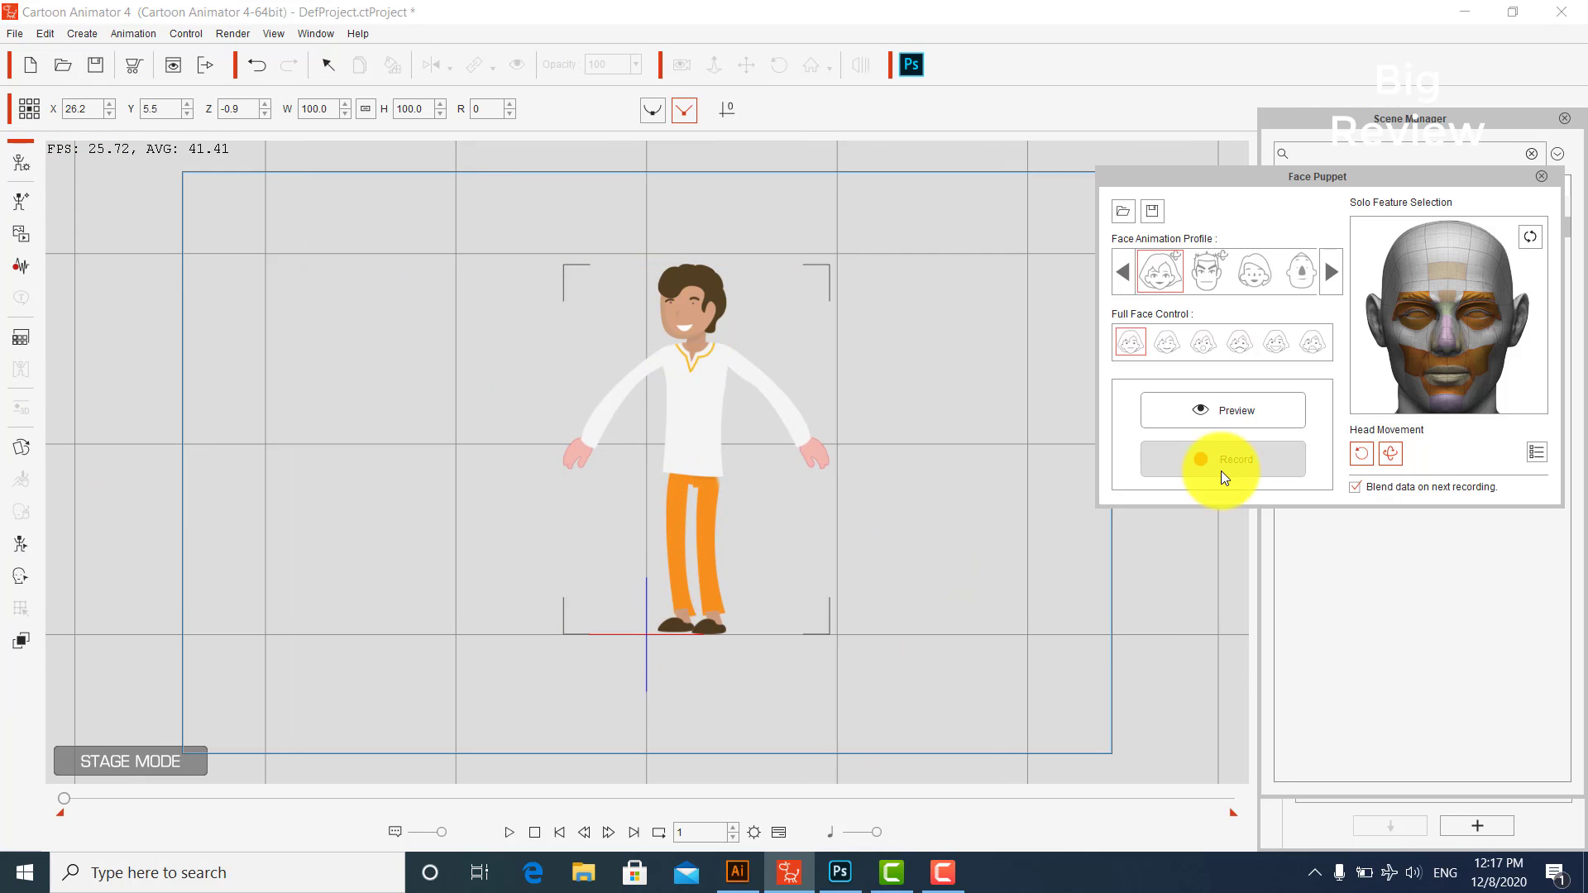
pyautogui.press('space')
pyautogui.click(1541, 177)
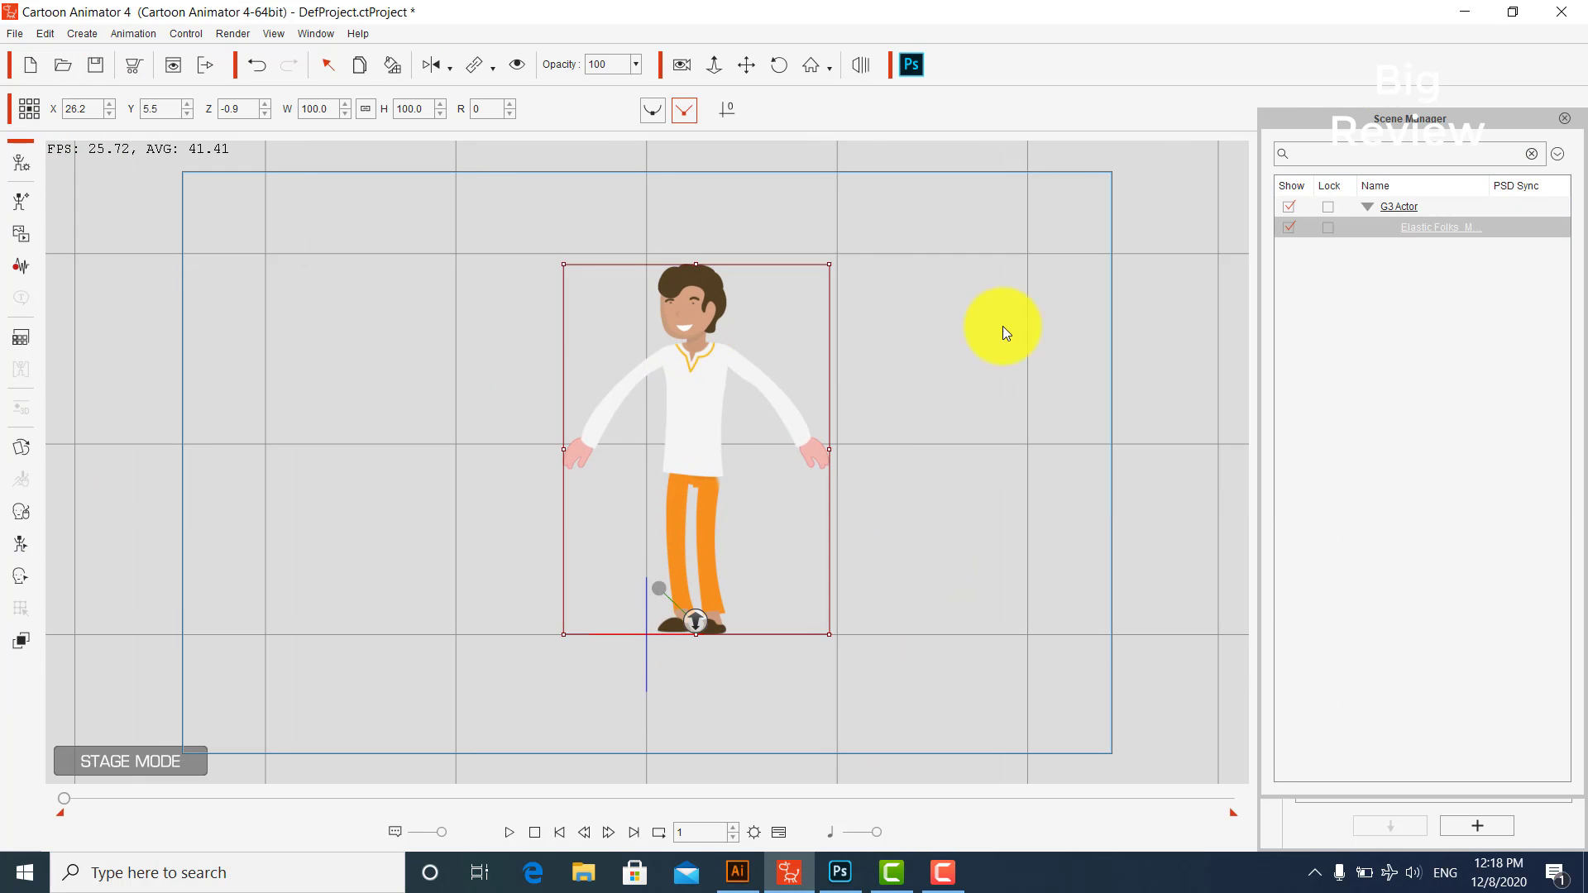
# Step: Bring the character back into Composer mode and open the Sprite Editor for the mouth
pyautogui.moveTo(716, 67); pyautogui.dragTo(651, 391)
pyautogui.click(702, 405)
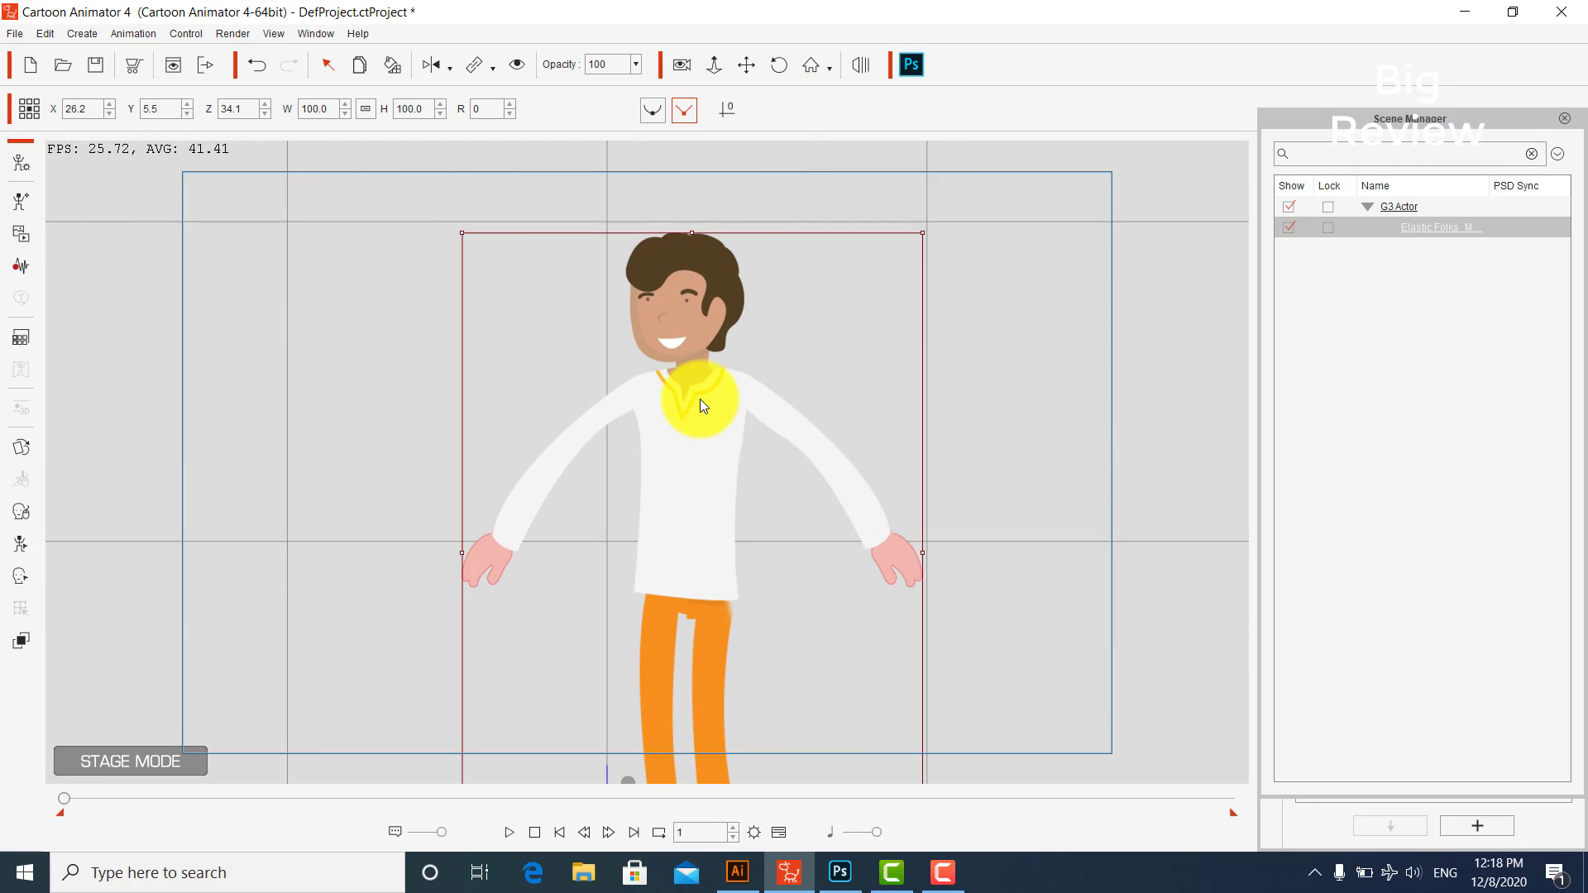
pyautogui.click(25, 161)
pyautogui.click(623, 329)
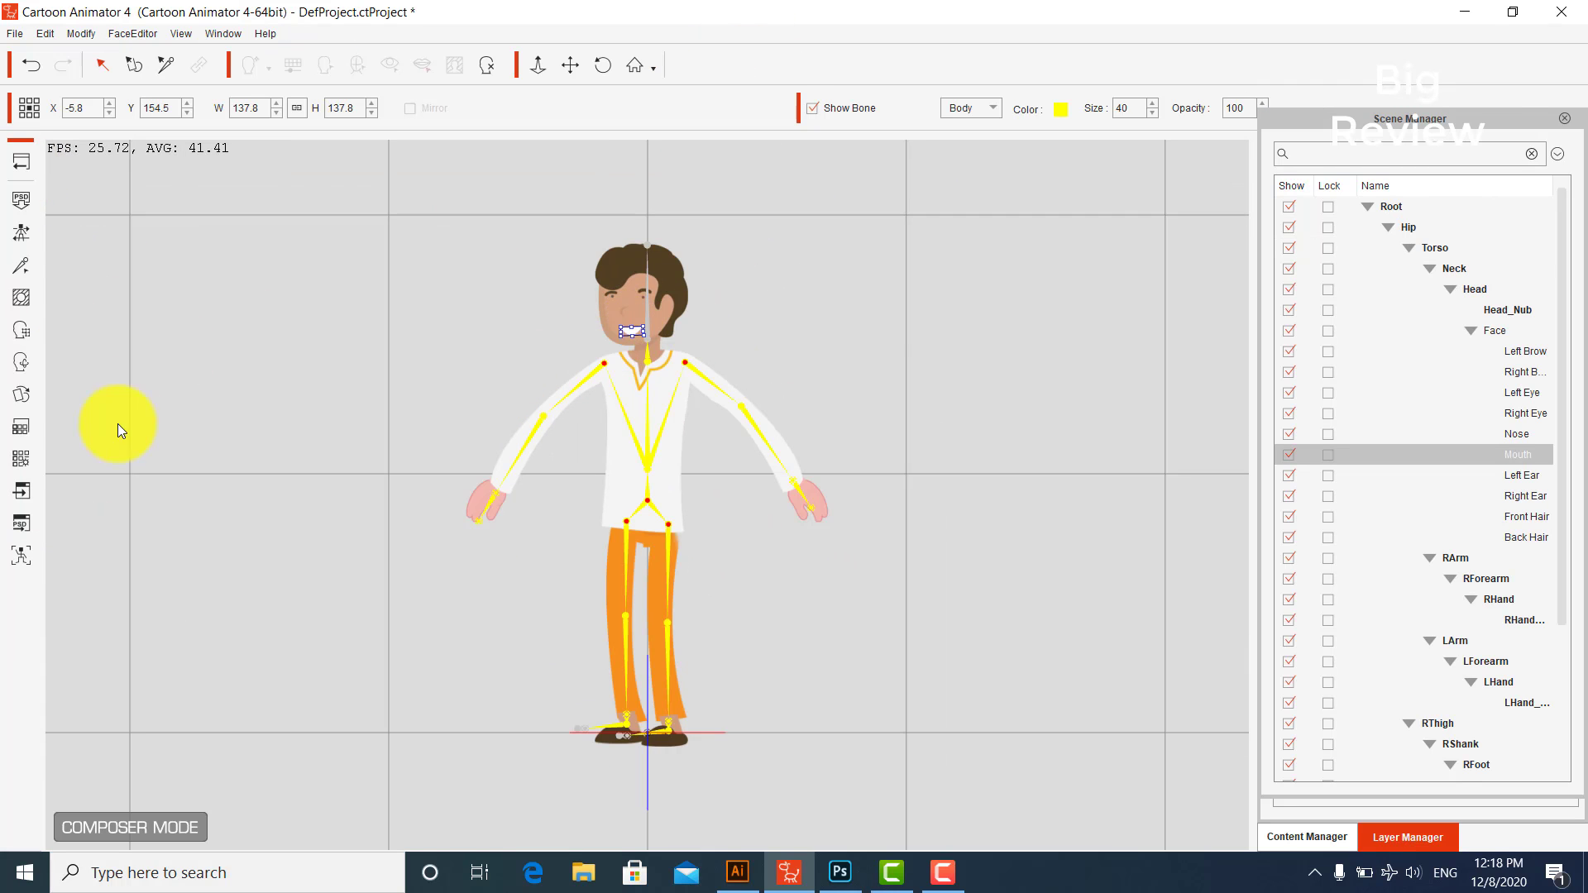
pyautogui.click(20, 394)
pyautogui.scroll(3, 813, 181)
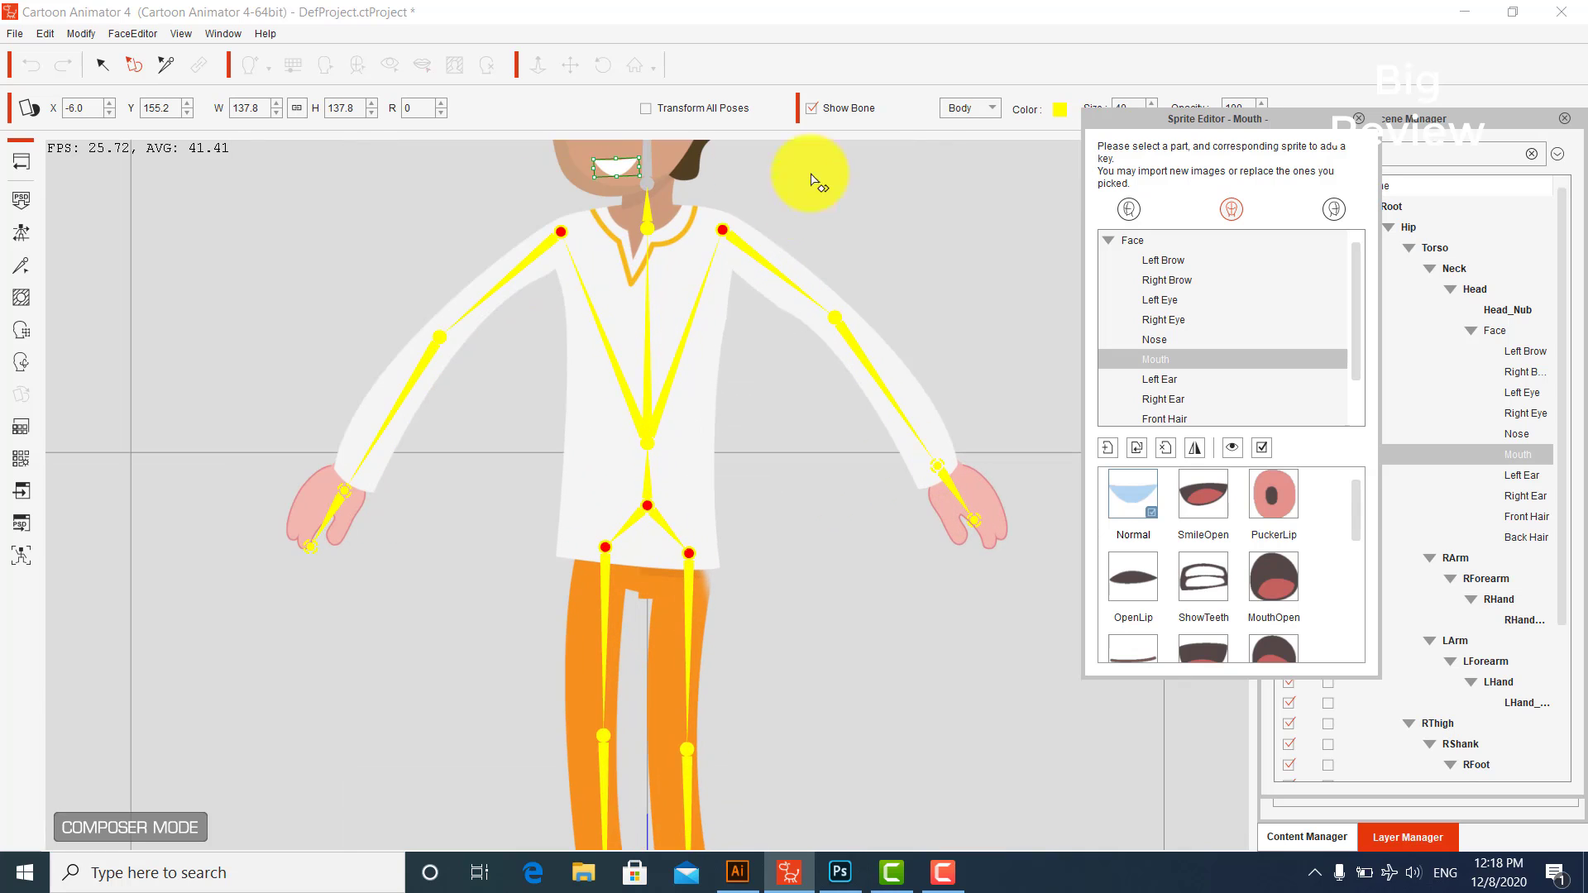
# Step: Switch the mouth to the SmileOpen sprite and reopen the Sprite Editor to position it on the face
pyautogui.click(1209, 498)
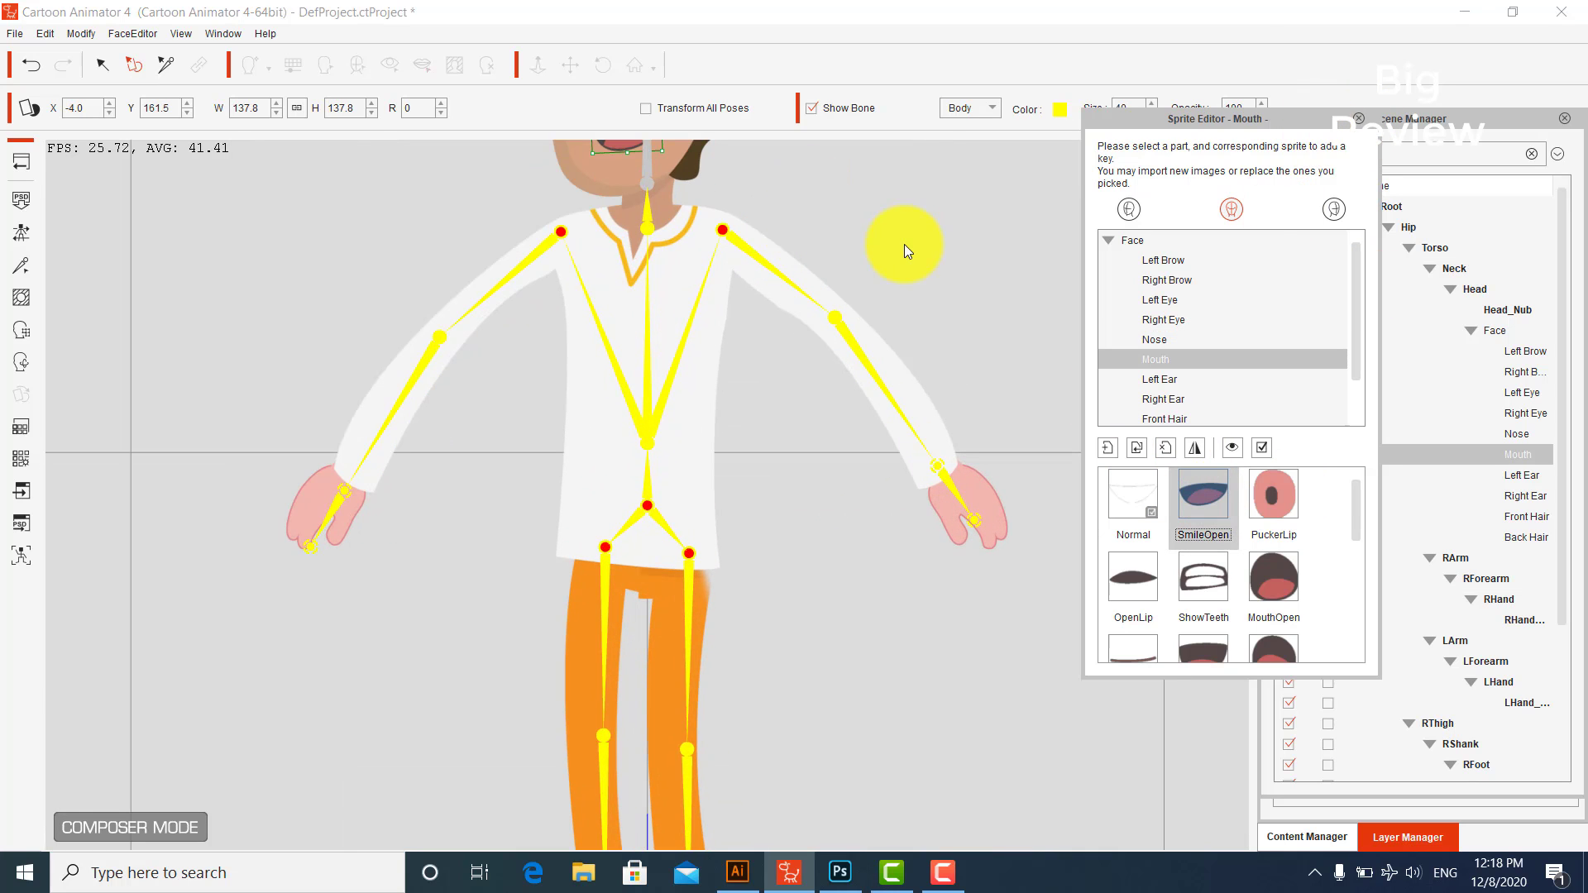
pyautogui.click(905, 245)
pyautogui.scroll(5, 706, 539)
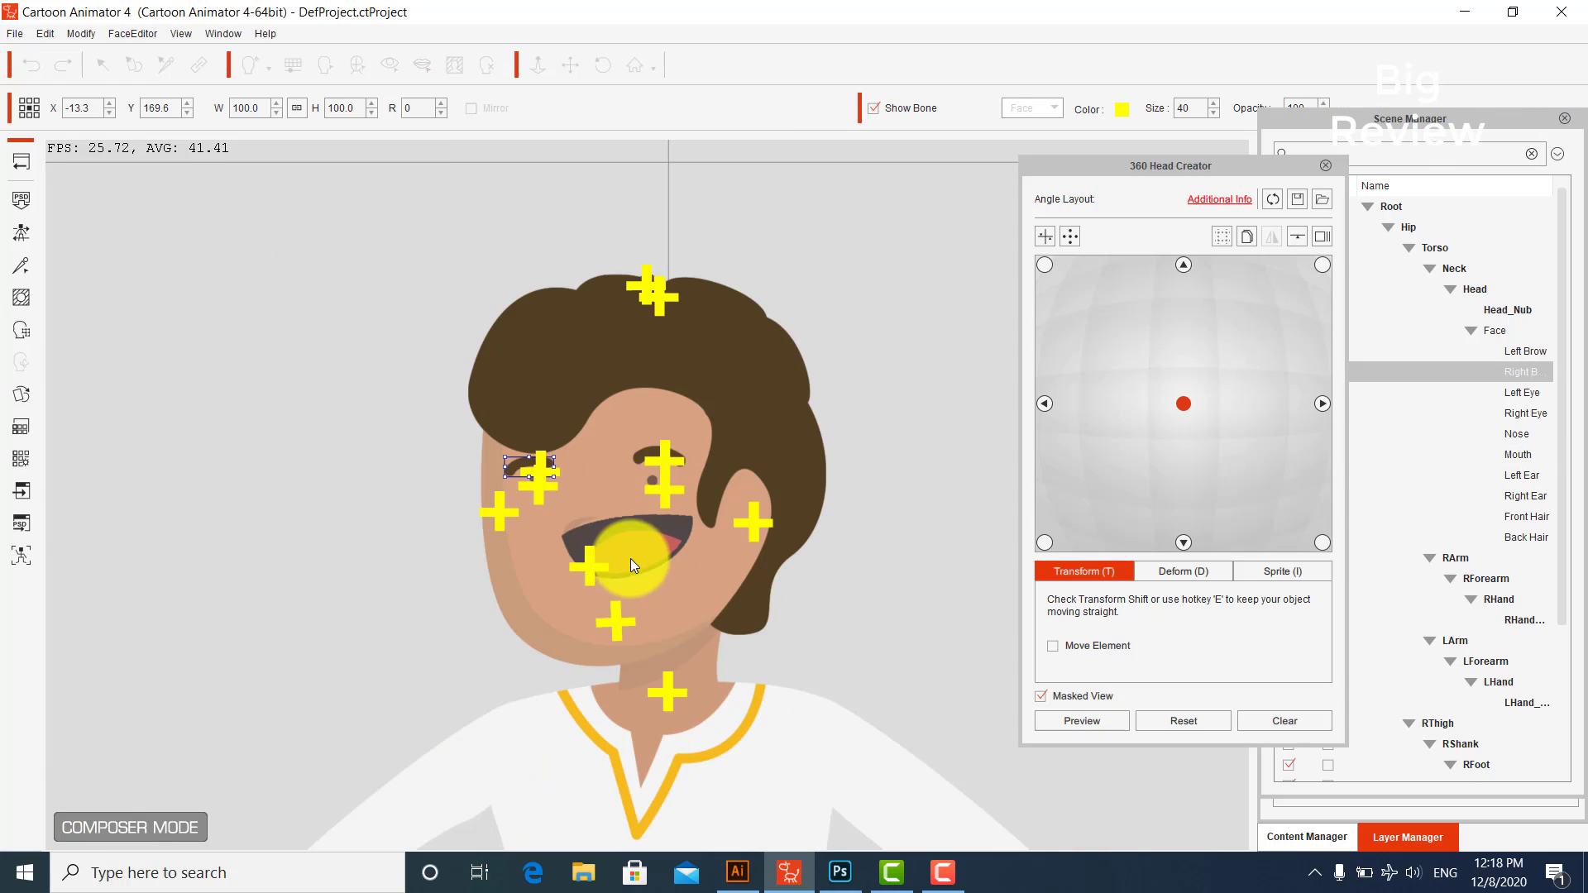
pyautogui.click(620, 556)
pyautogui.click(18, 392)
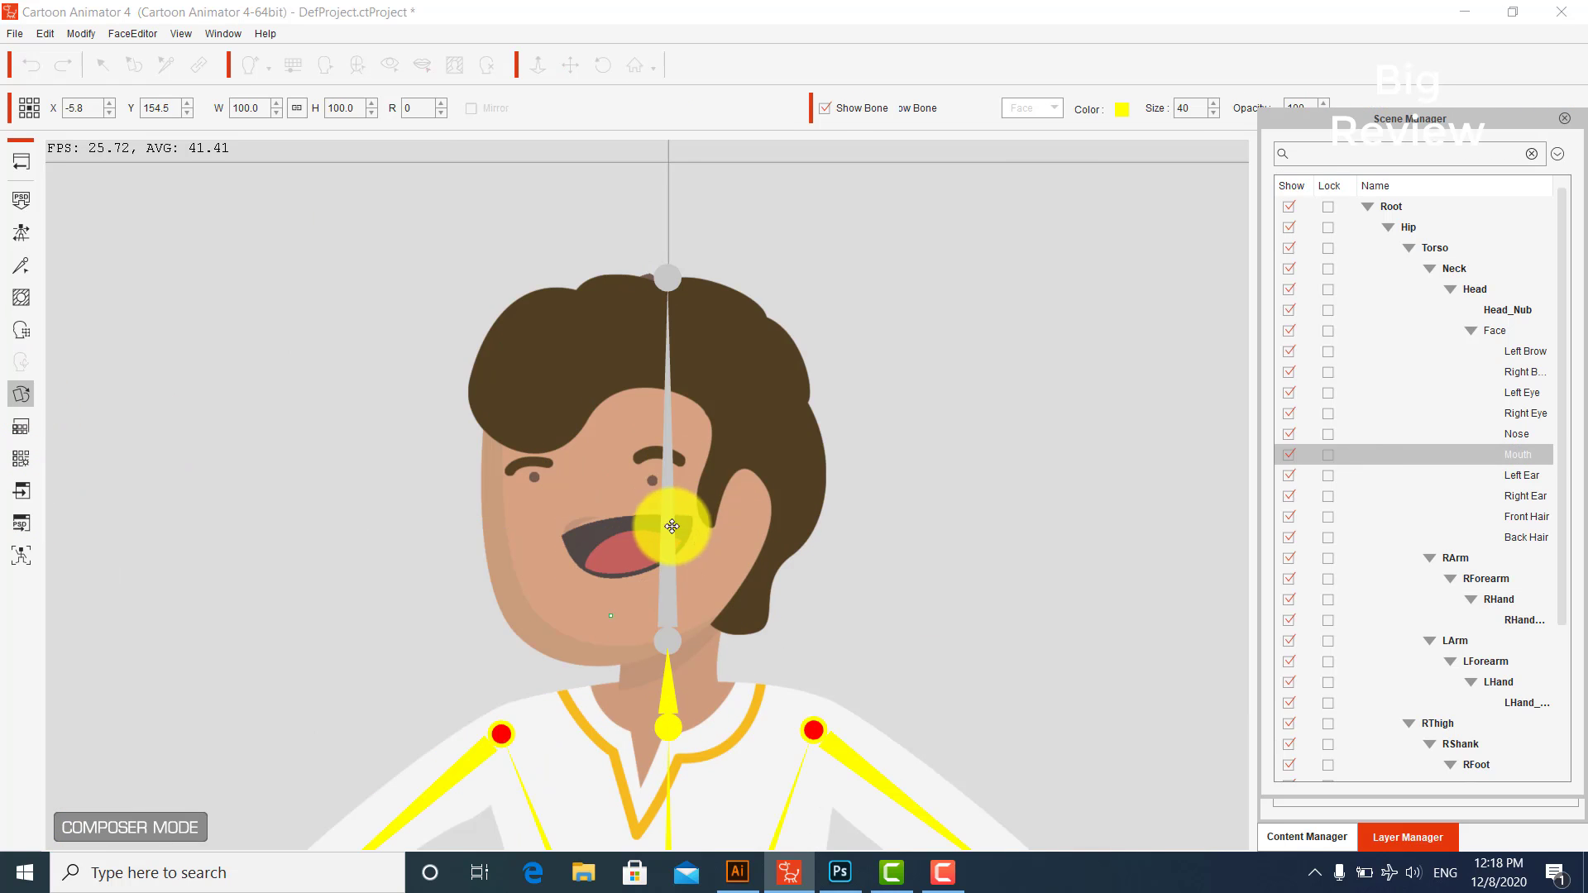
pyautogui.doubleClick(621, 605)
# Step: Lower the PuckerLip mouth sprite below the nose, and go through the OpenLip, ShowTeeth and MouthOpen sprites
pyautogui.click(1274, 494)
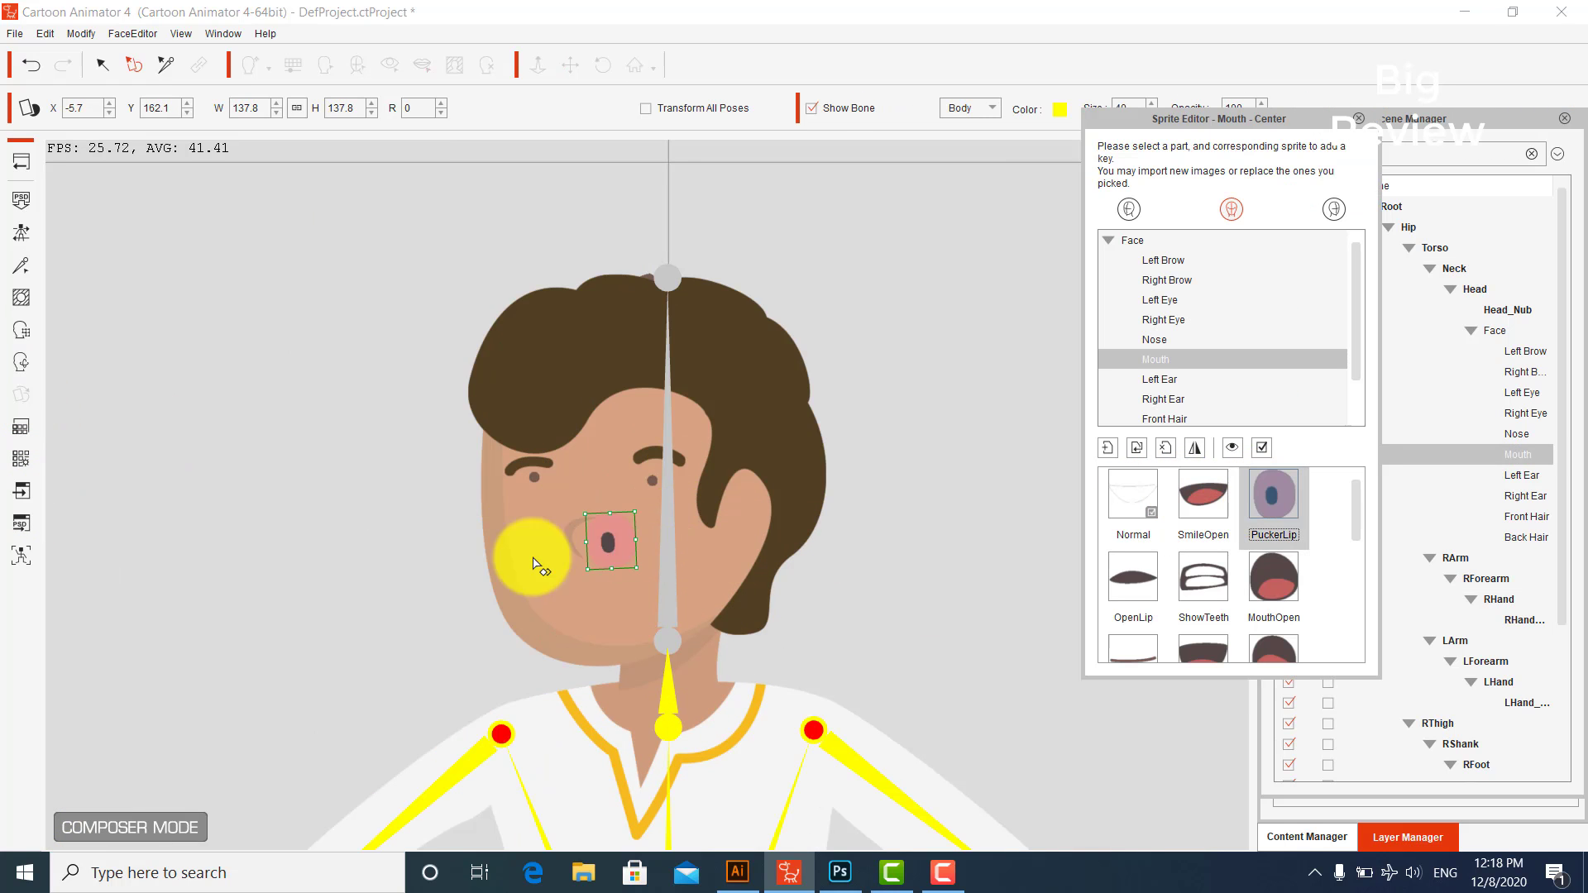
pyautogui.moveTo(606, 541); pyautogui.dragTo(593, 617)
pyautogui.click(1133, 577)
pyautogui.click(1203, 576)
pyautogui.click(1274, 577)
# Step: Work through the Normal, Ah_I and Oh mouth sprites, lowering them below the nose, with Oh at X -7.1, Y 155.2
pyautogui.scroll(-1, 1199, 614)
pyautogui.click(1133, 584)
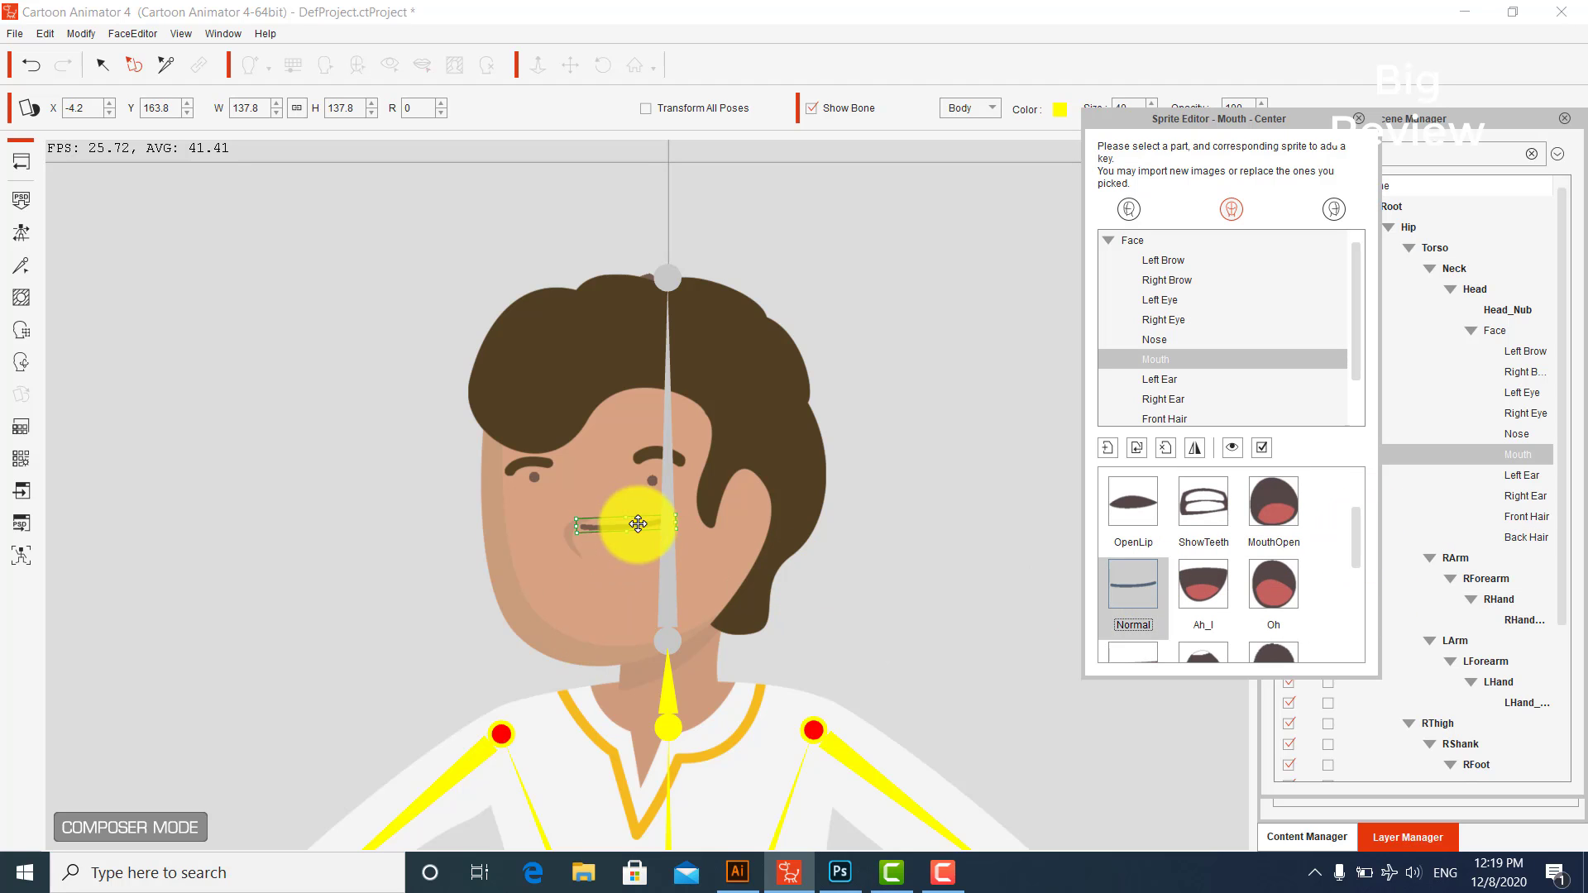
pyautogui.moveTo(636, 526); pyautogui.dragTo(603, 618)
pyautogui.click(1188, 593)
pyautogui.click(1274, 596)
pyautogui.moveTo(620, 556); pyautogui.dragTo(600, 612)
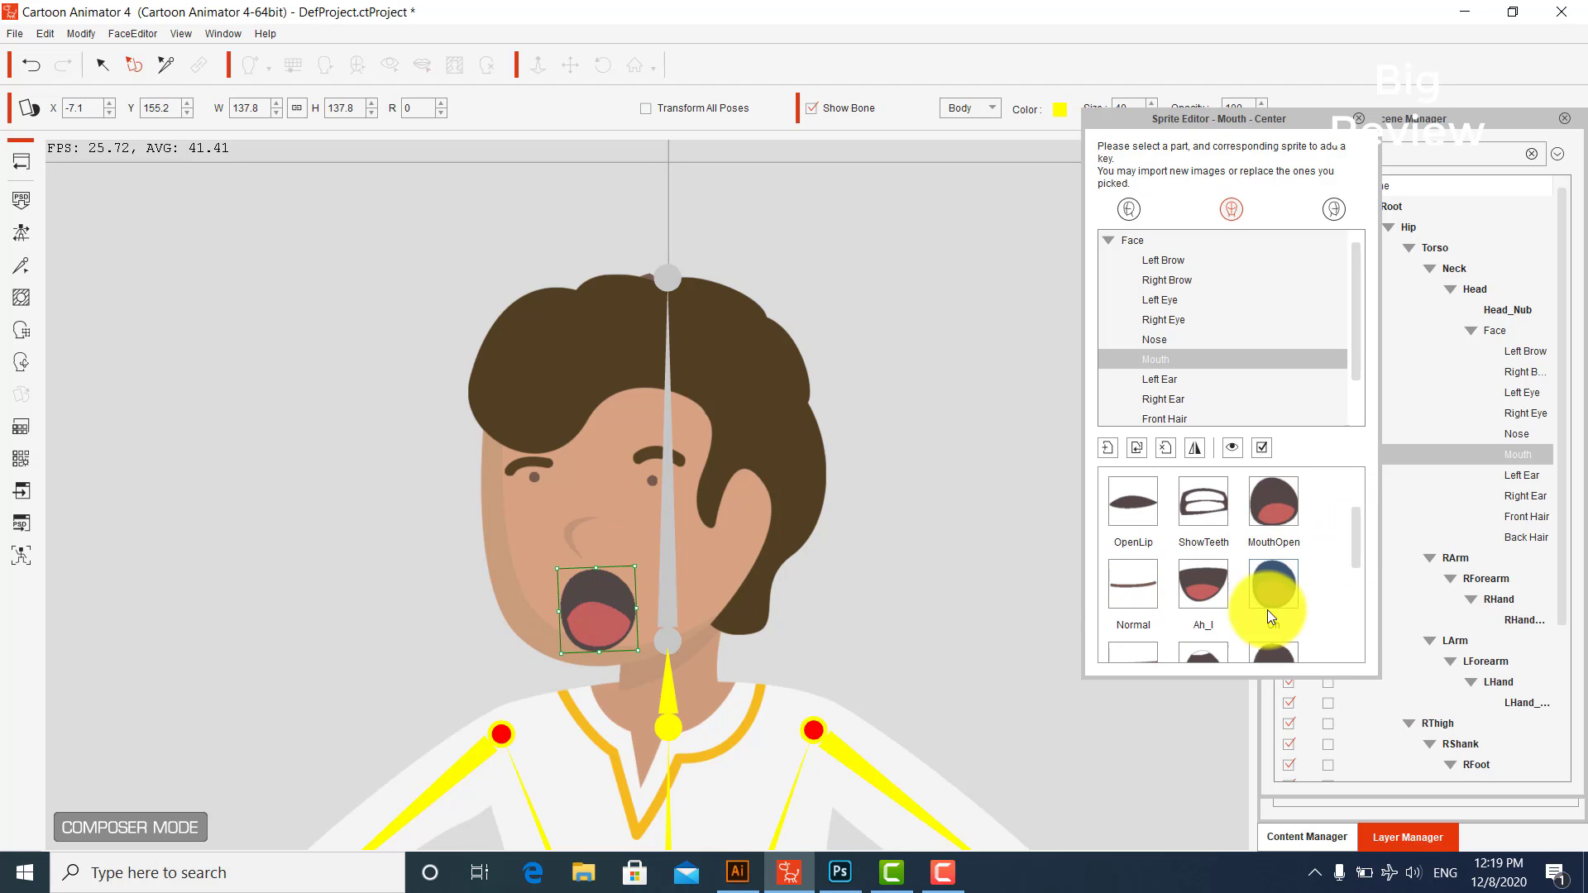
# Step: Lower the WOO mouth sprite below the nose, and go through the U and EE sprites
pyautogui.scroll(-1, 1282, 585)
pyautogui.click(1290, 568)
pyautogui.moveTo(643, 552); pyautogui.dragTo(600, 608)
pyautogui.click(1204, 563)
pyautogui.click(1145, 560)
# Step: Lower the FV, LNDTh and CDSKZ mouth sprites below the nose, with CDSKZ at X -7.9, Y 155.2, and return to the stage
pyautogui.scroll(-1, 1159, 596)
pyautogui.click(1138, 591)
pyautogui.moveTo(654, 536); pyautogui.dragTo(627, 591)
pyautogui.click(1191, 594)
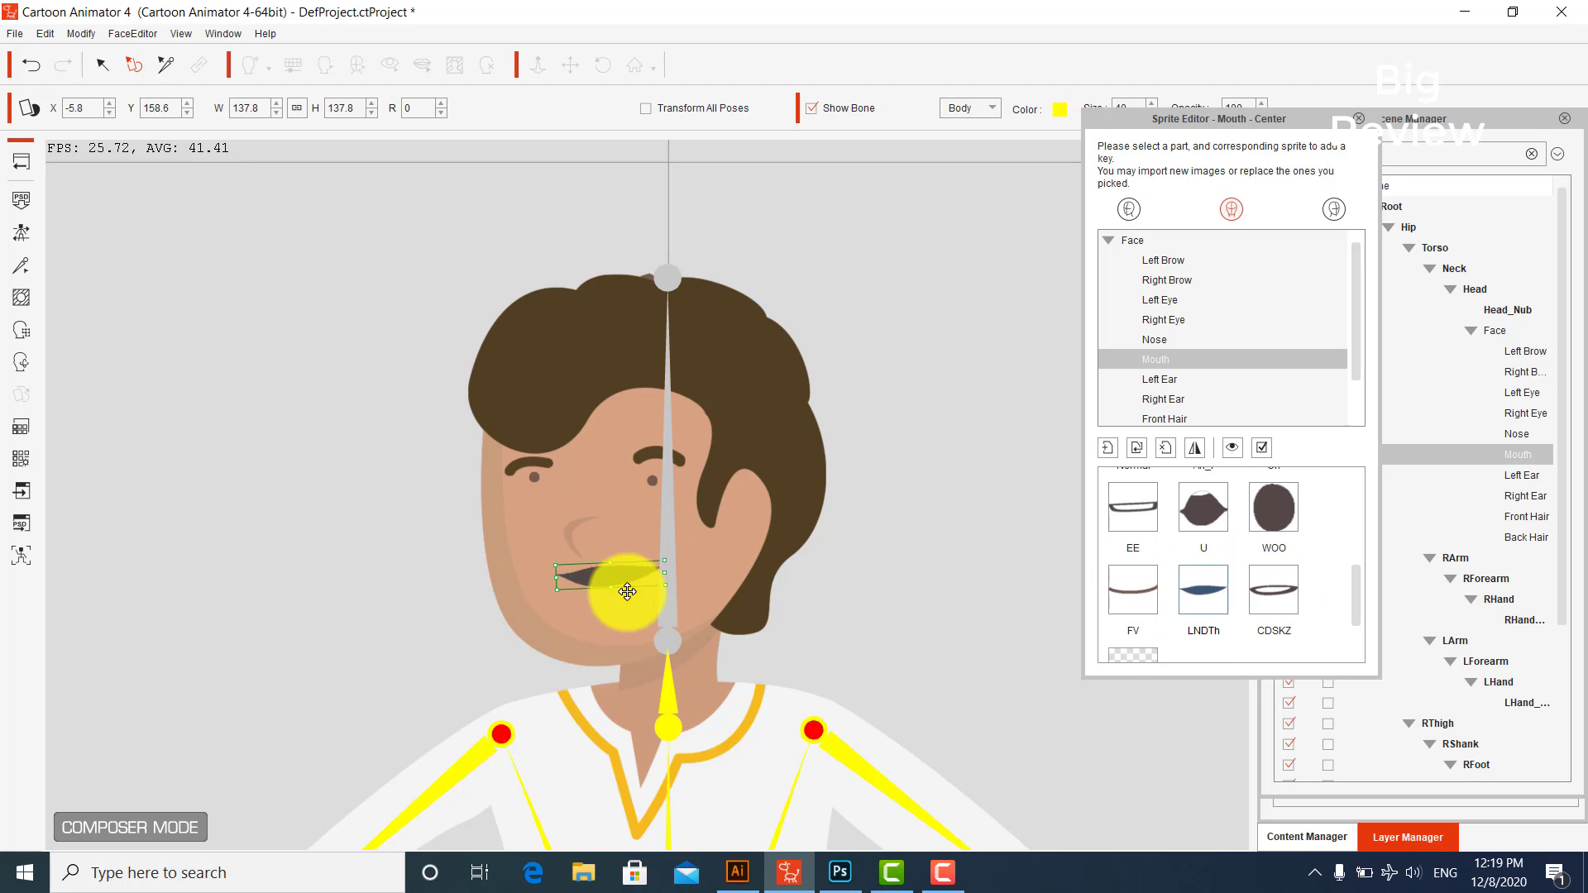
pyautogui.moveTo(644, 524); pyautogui.dragTo(614, 610)
pyautogui.moveTo(1356, 614); pyautogui.dragTo(1361, 480)
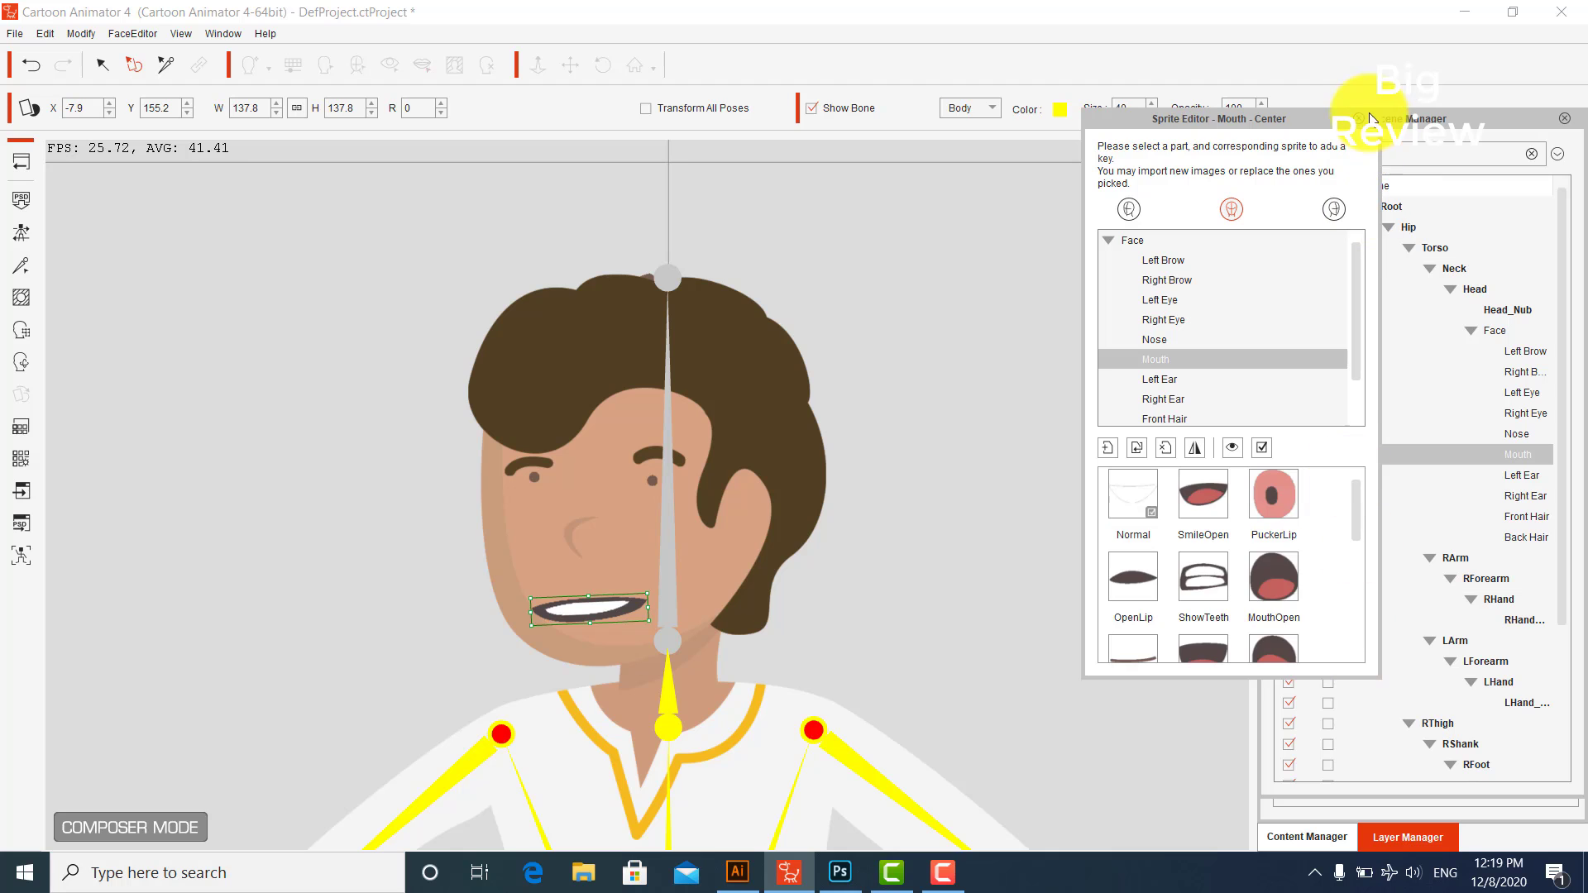
pyautogui.click(21, 162)
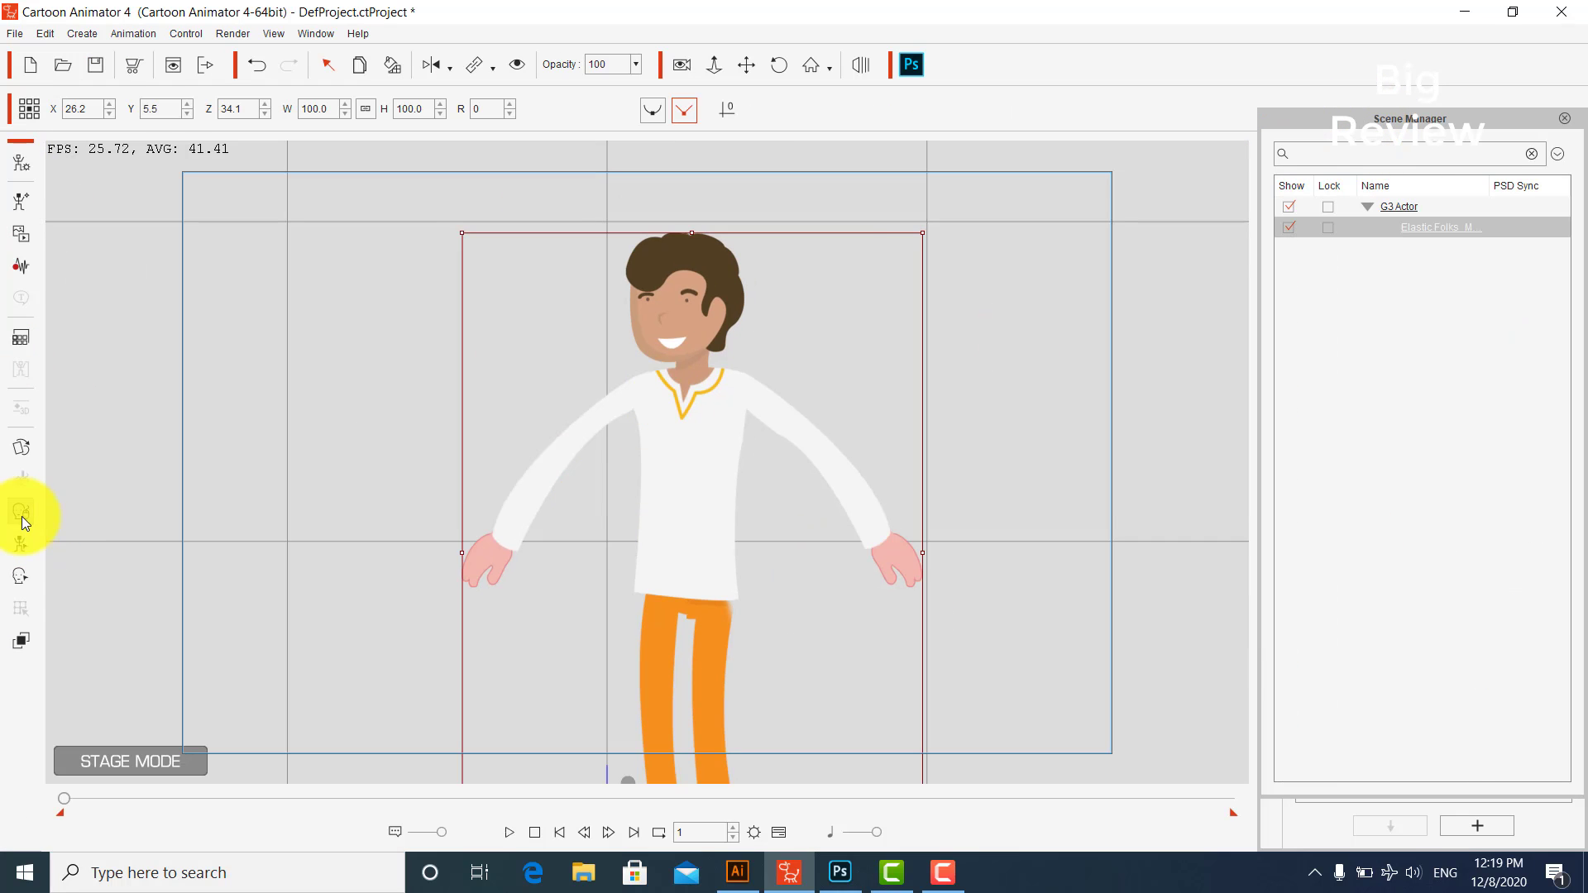